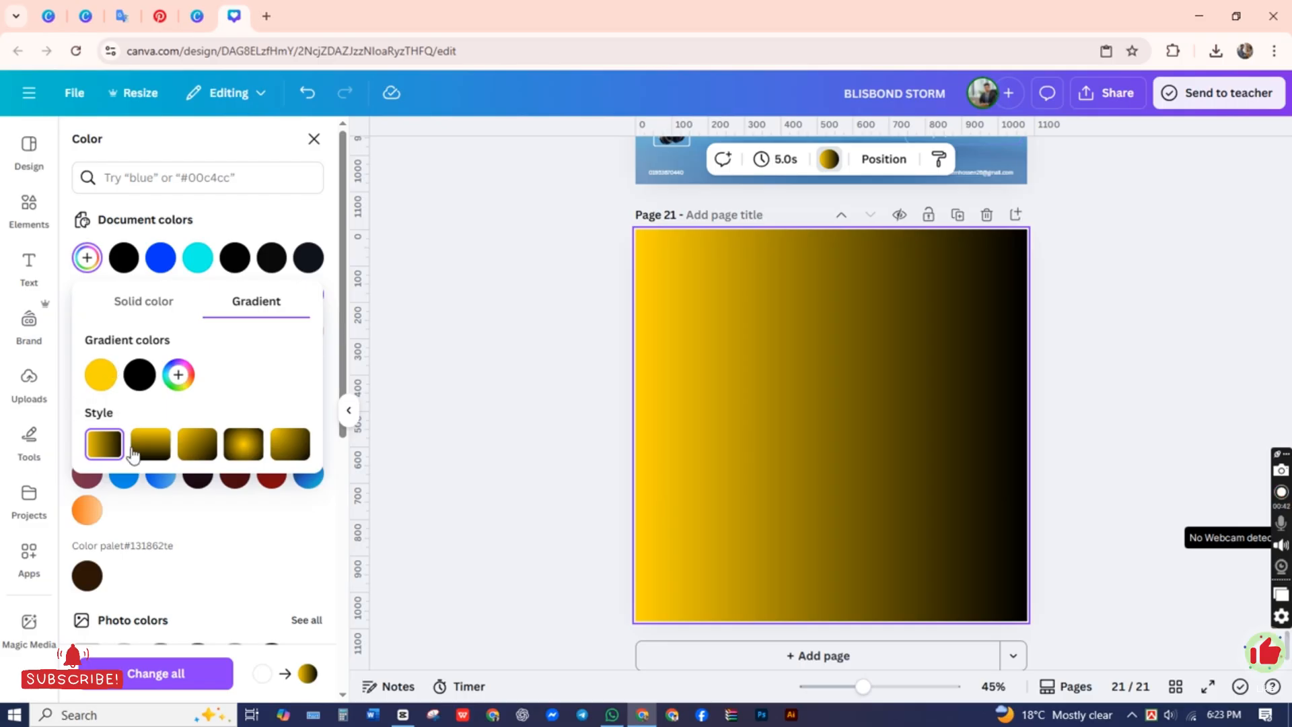
Step: Change the page background gradient to the vertical linear style and reorder its colors so black comes before yellow
click(140, 444)
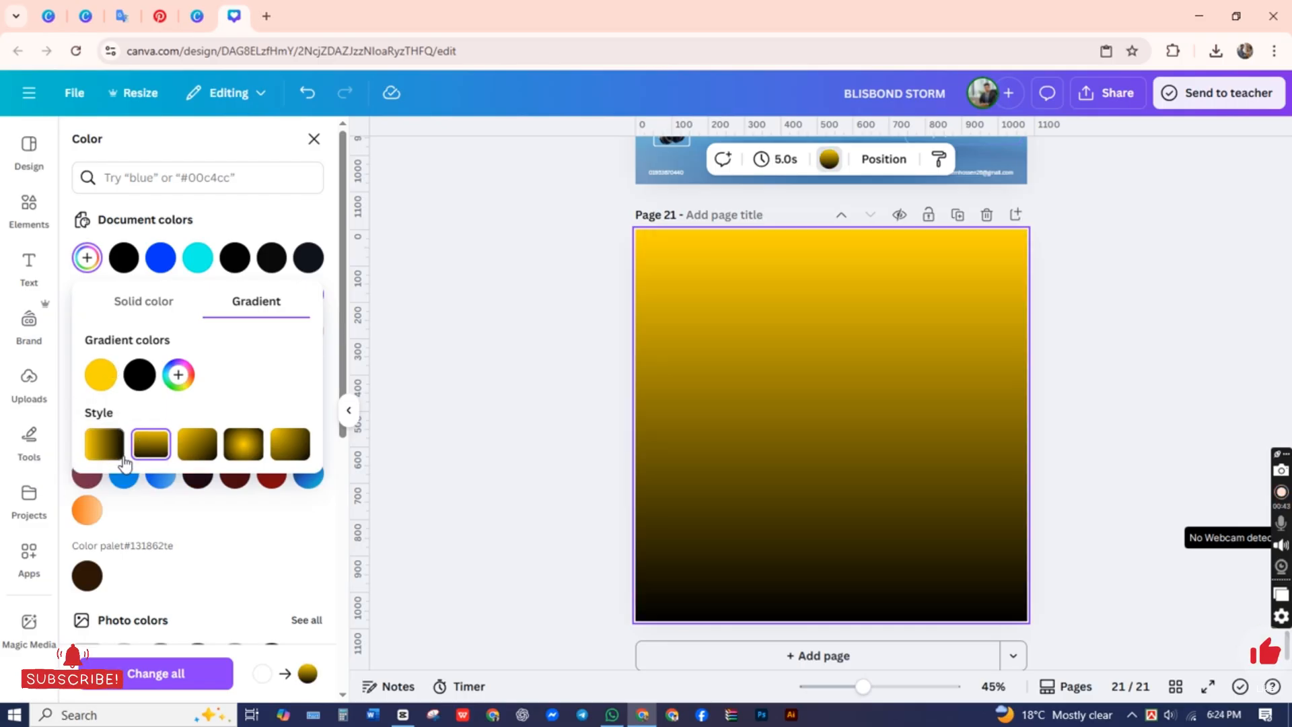
drag(147, 378, 104, 380)
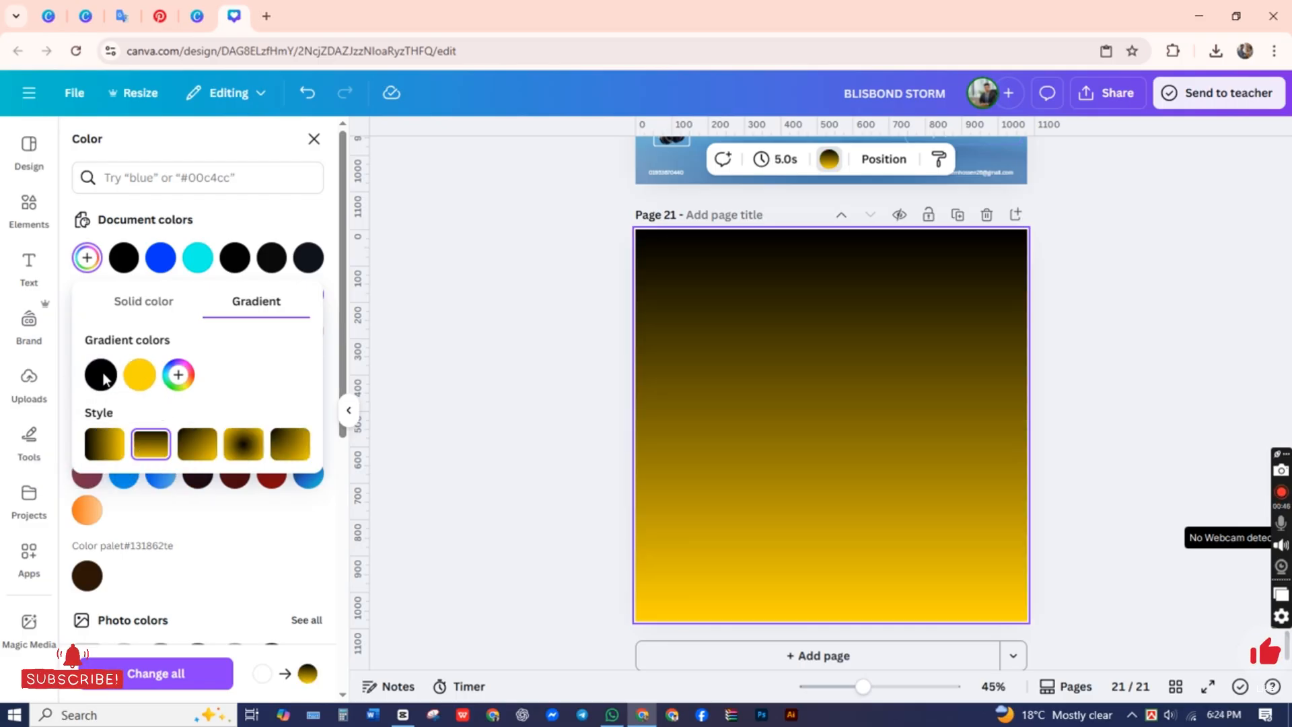
click(518, 445)
Step: Search the photo elements for "Black" and browse the results
click(207, 167)
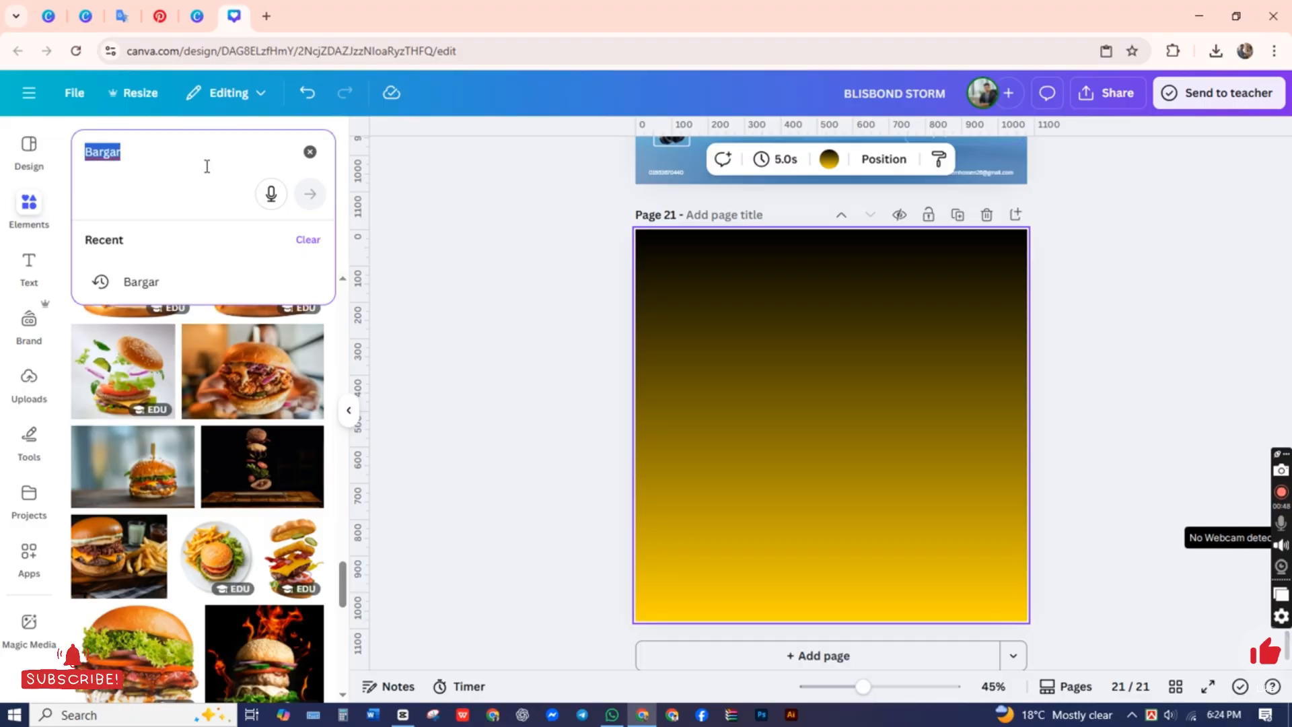
text(Black)
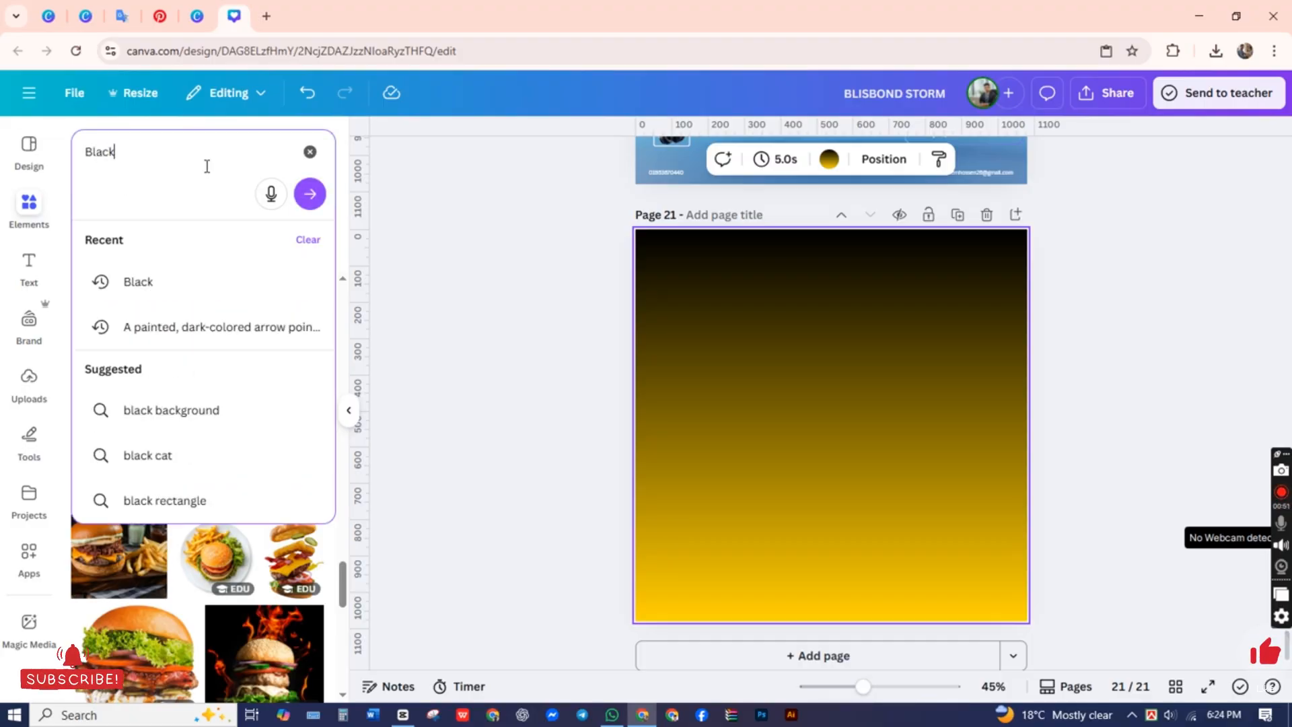
key(Return)
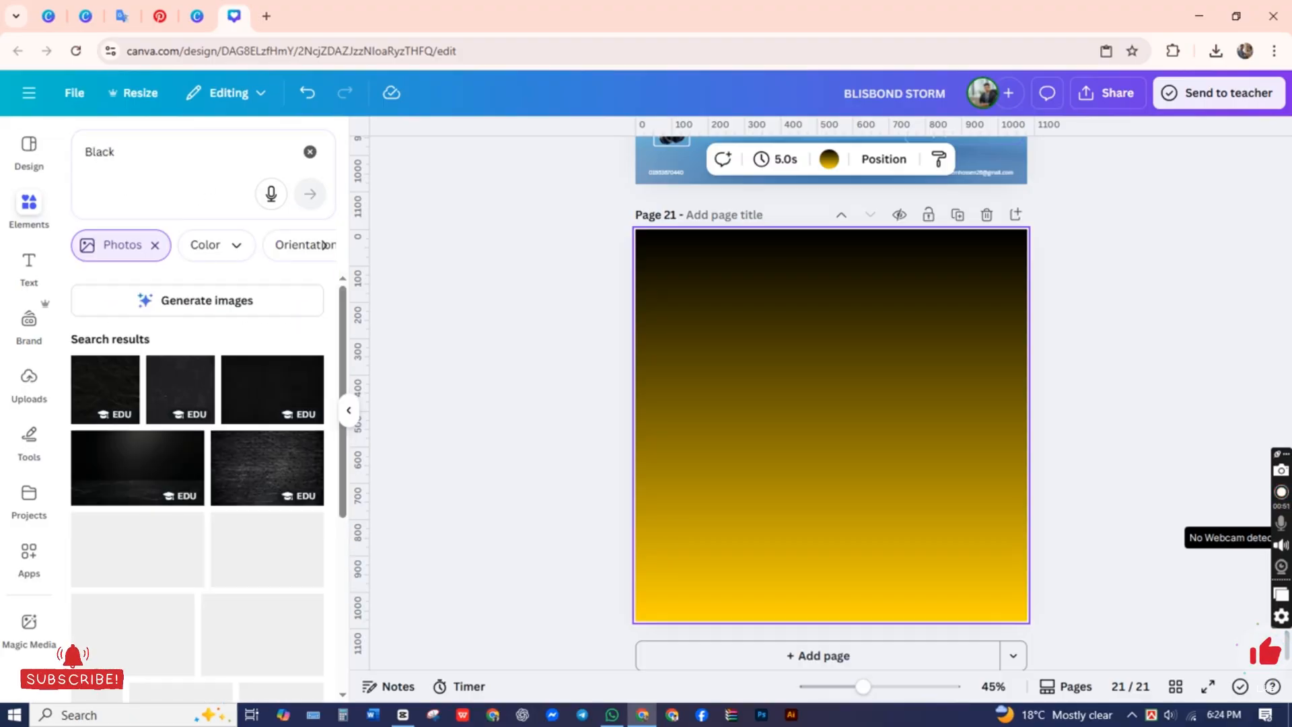
scroll(259, 296, down, 3)
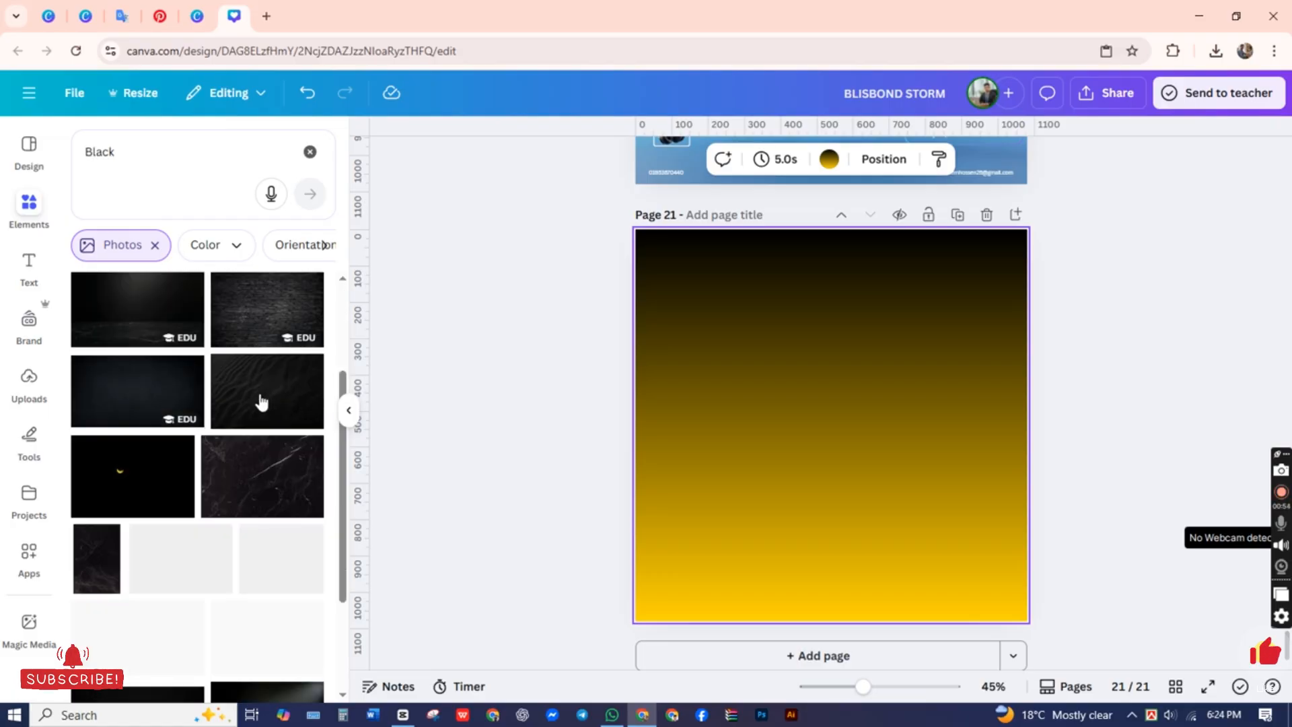
scroll(253, 392, up, 3)
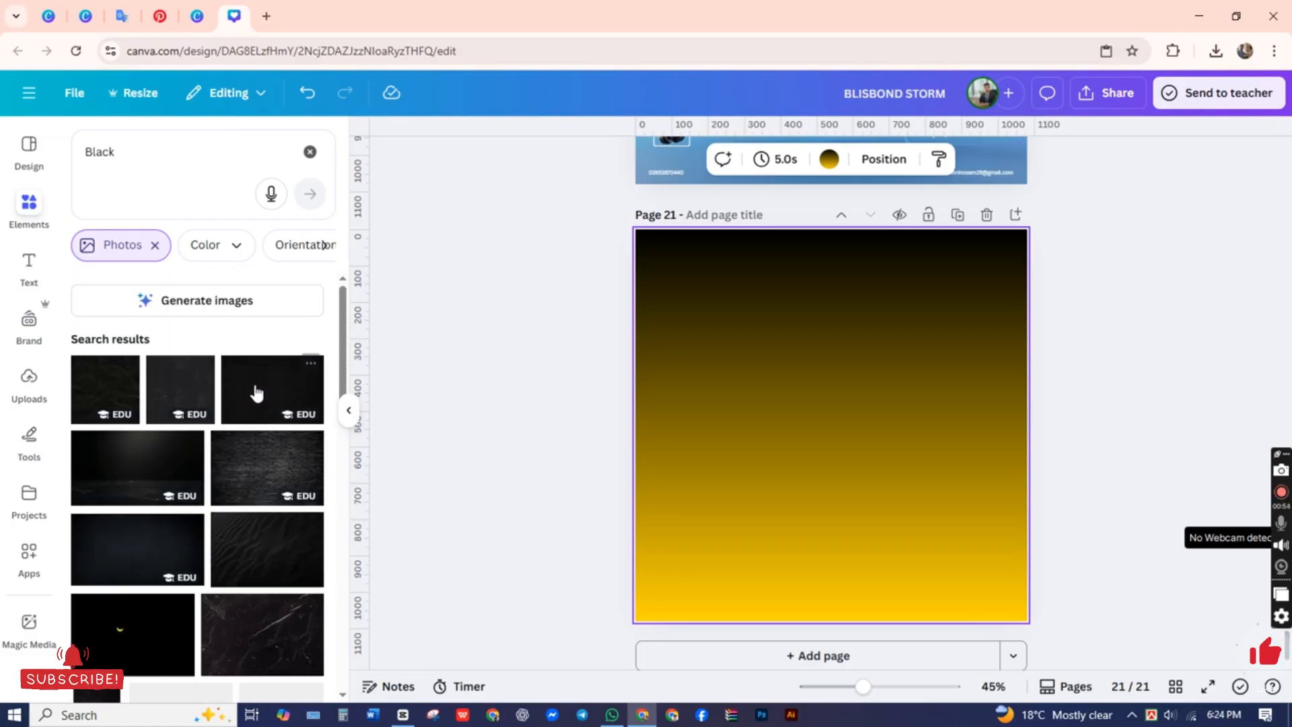
Step: Clear the photo search, search all elements for "Black" instead, and show all matching graphics
click(310, 151)
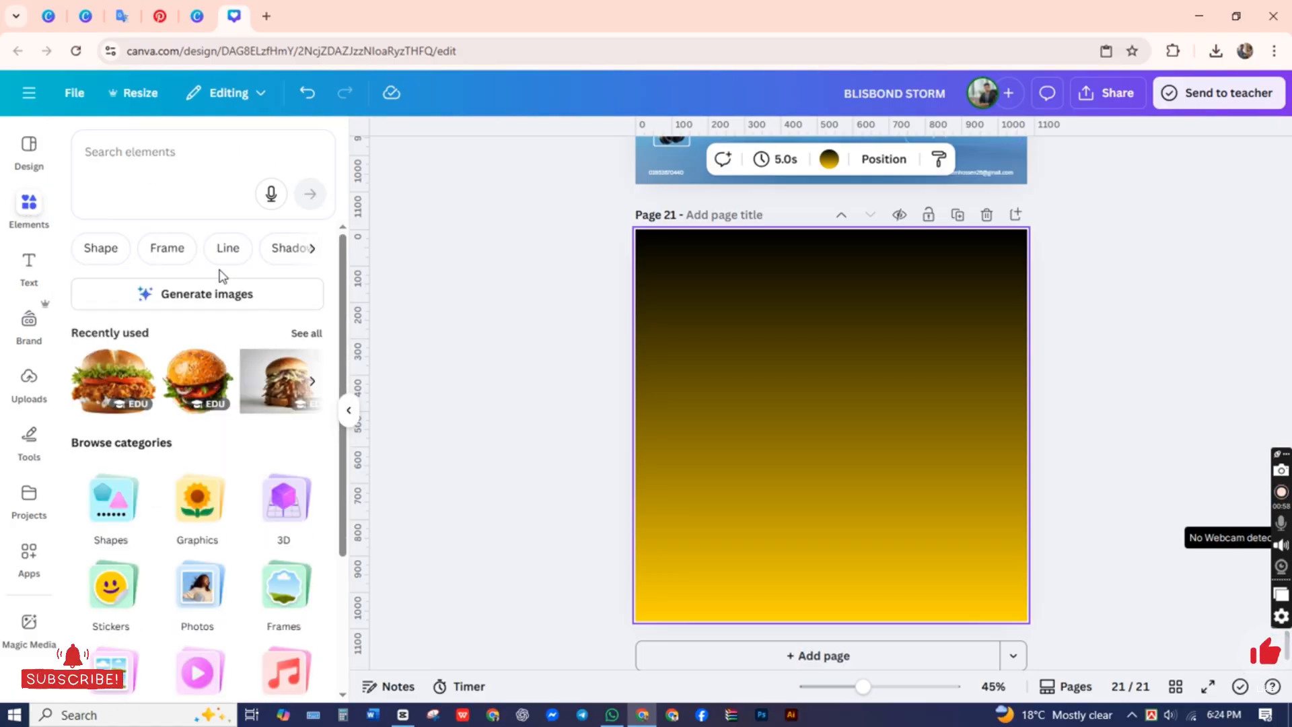
click(150, 183)
click(142, 279)
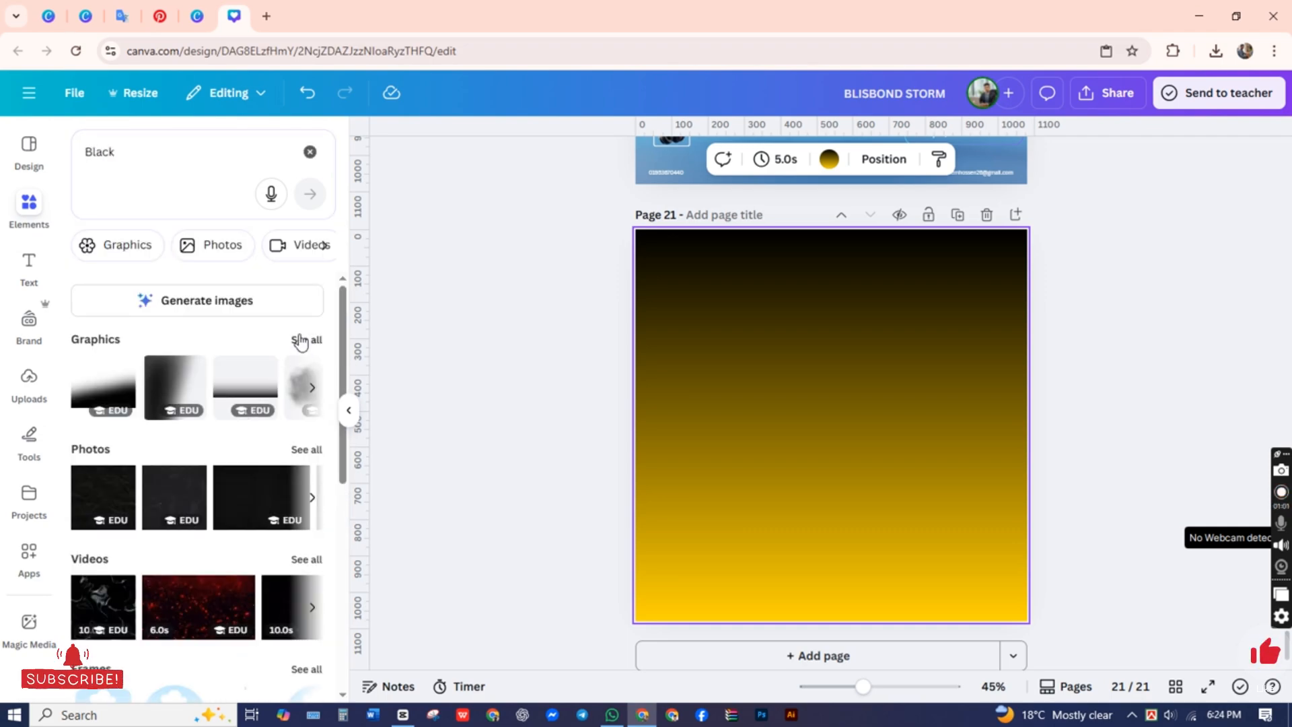
click(299, 340)
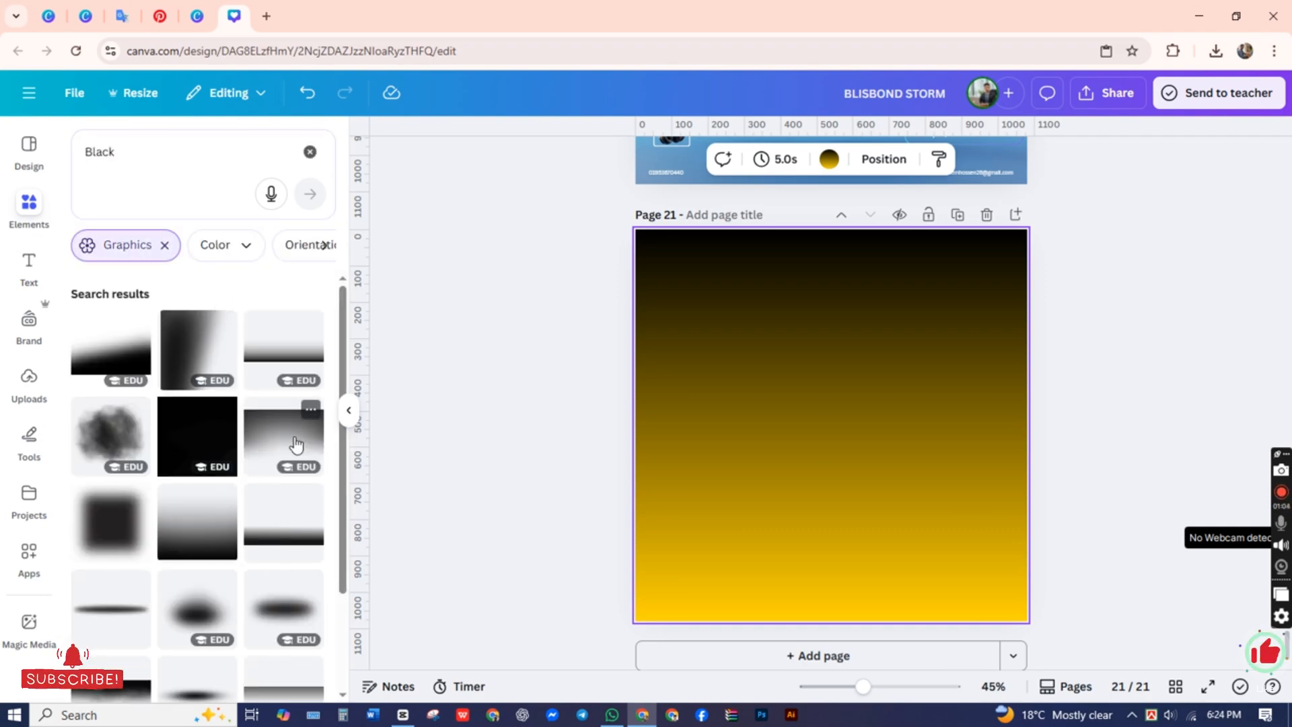
Step: Add the graphic that fades from black at its top and stretch it across the page, ending just above the bottom edge
click(296, 444)
drag(799, 438, 764, 343)
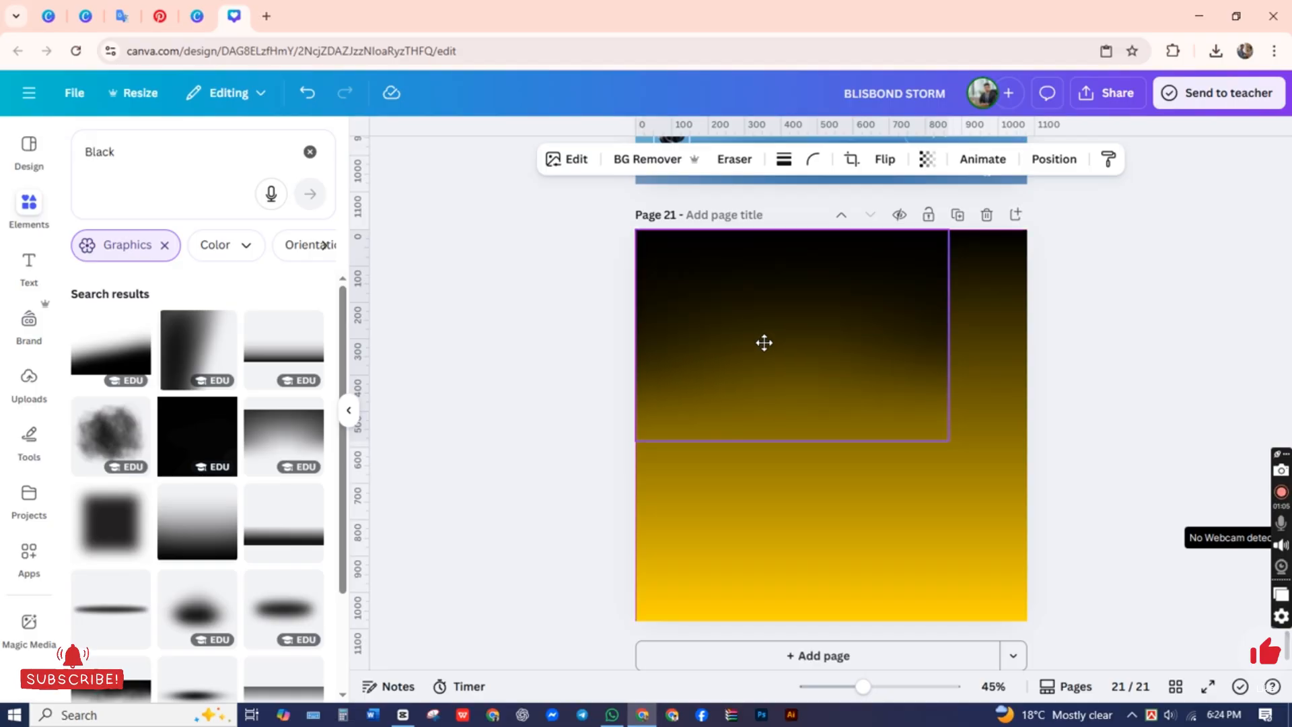
drag(949, 355, 1028, 343)
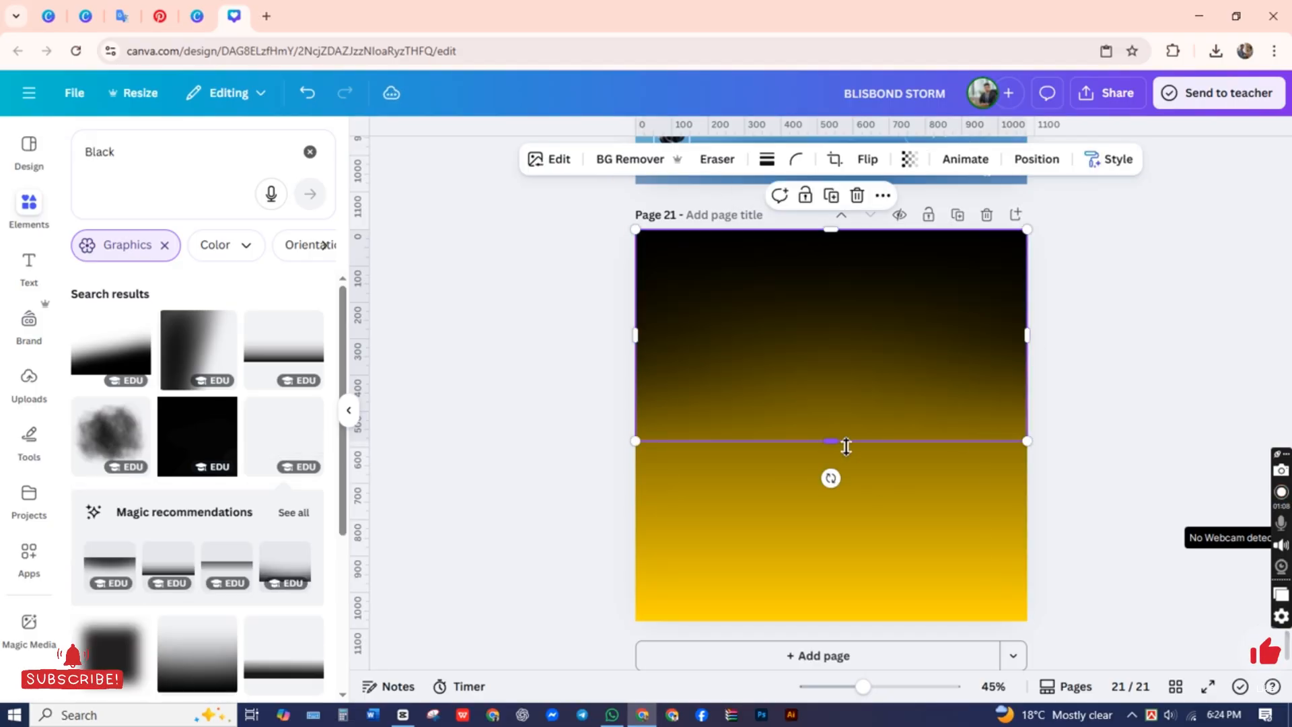
drag(855, 539, 868, 620)
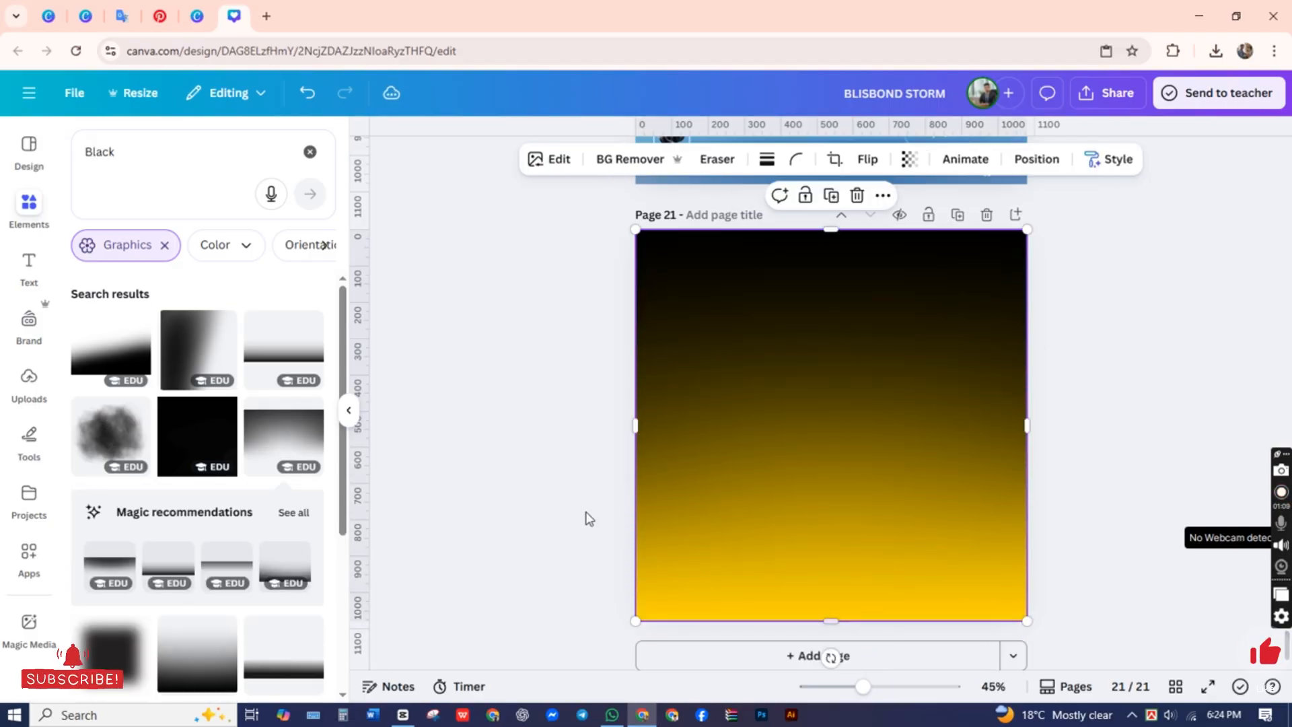
click(587, 515)
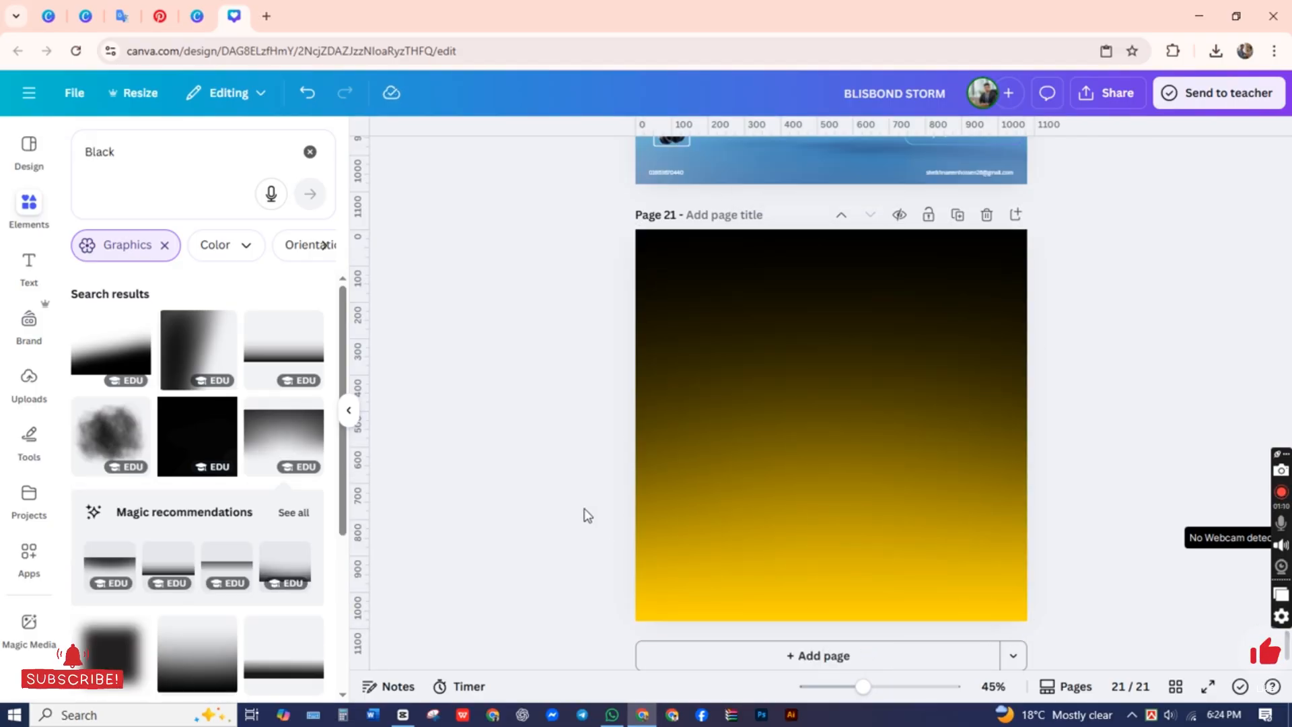
click(729, 514)
drag(824, 621, 830, 602)
Step: Replace the yellow in the page background's gradient with orange #FF9900
click(724, 616)
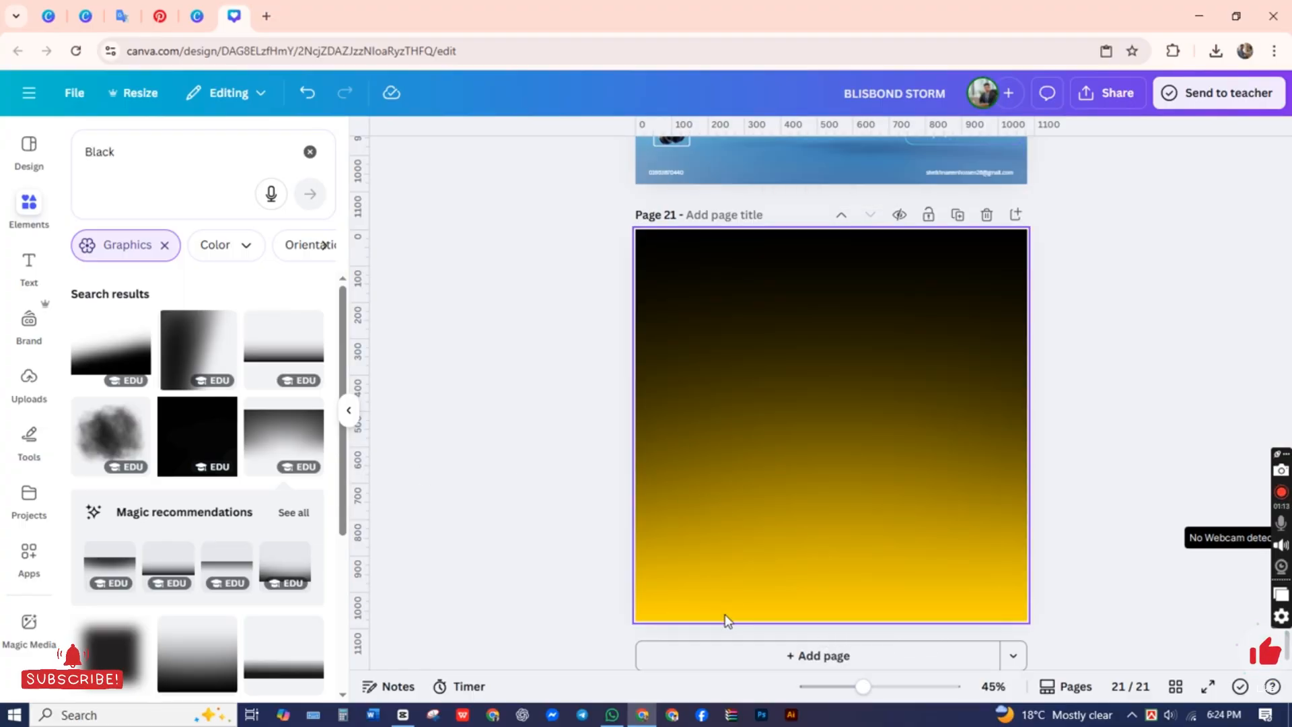
click(793, 159)
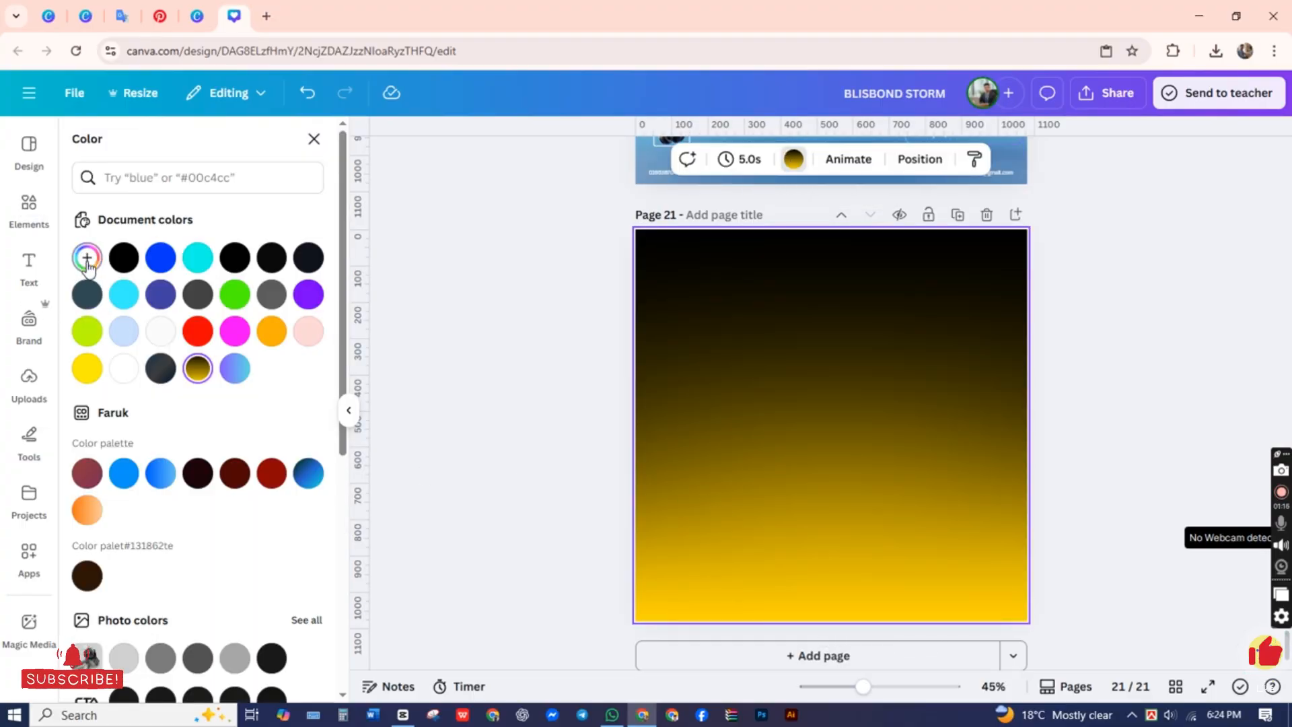
click(87, 257)
click(178, 375)
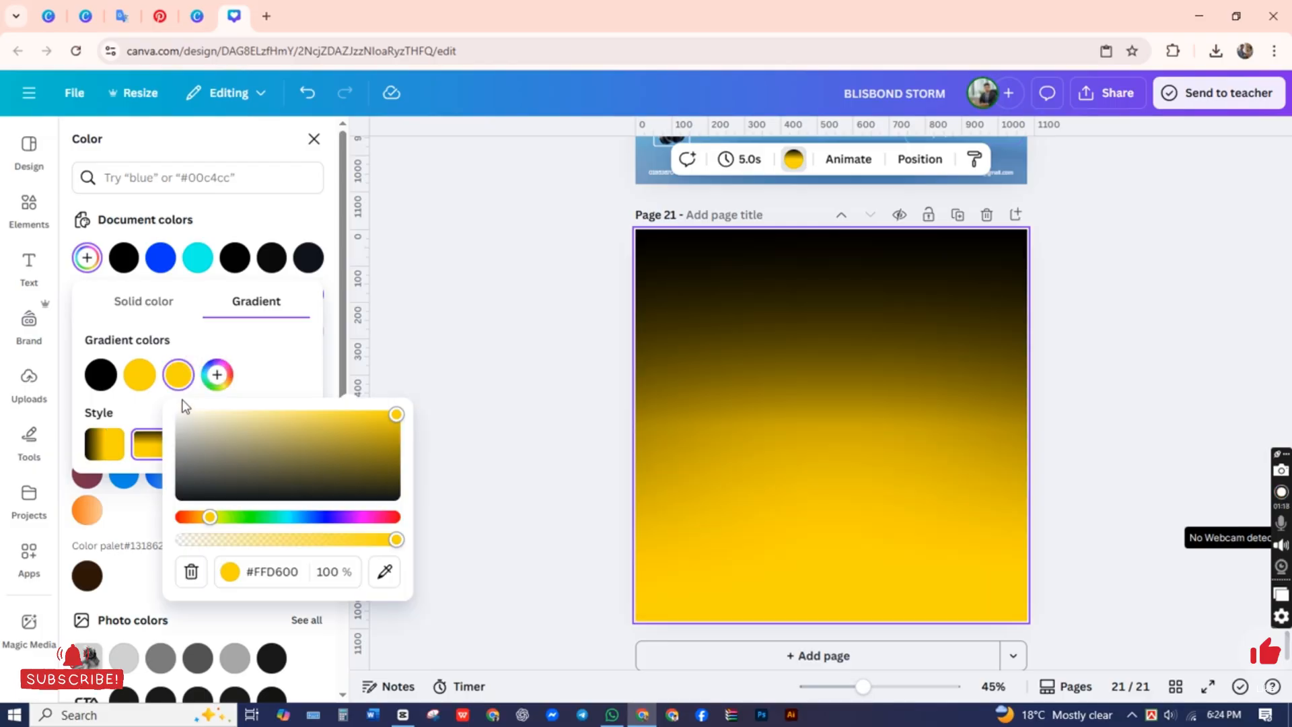
drag(209, 516, 201, 520)
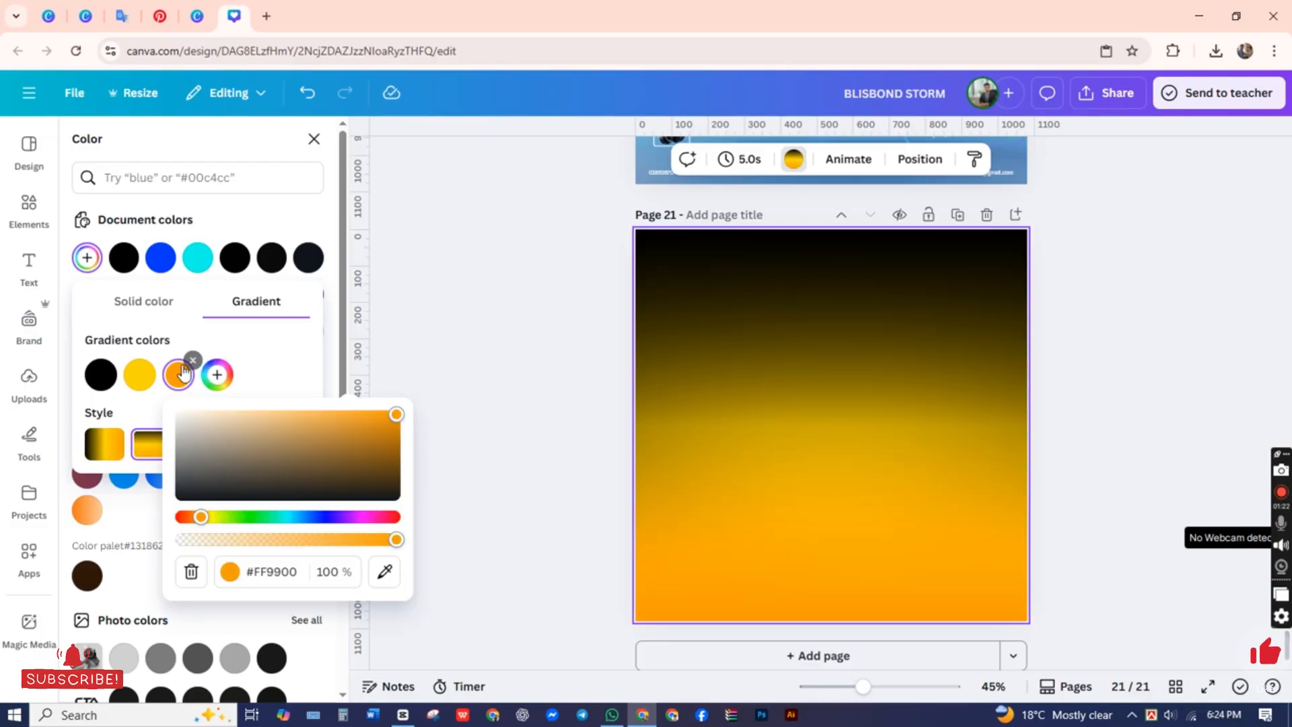
click(154, 361)
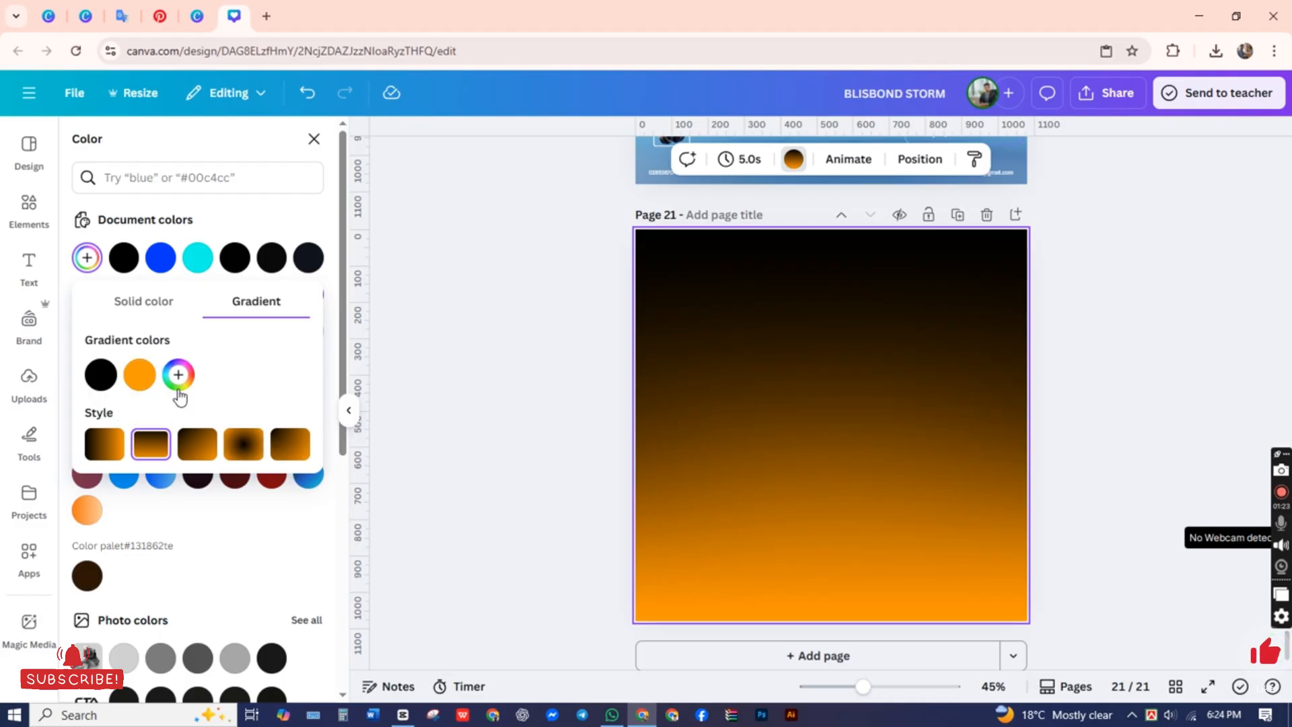
Step: Replace the orange in the background gradient with amber #FFC700, and add #FFC700 again as a third gradient color
click(179, 374)
click(208, 516)
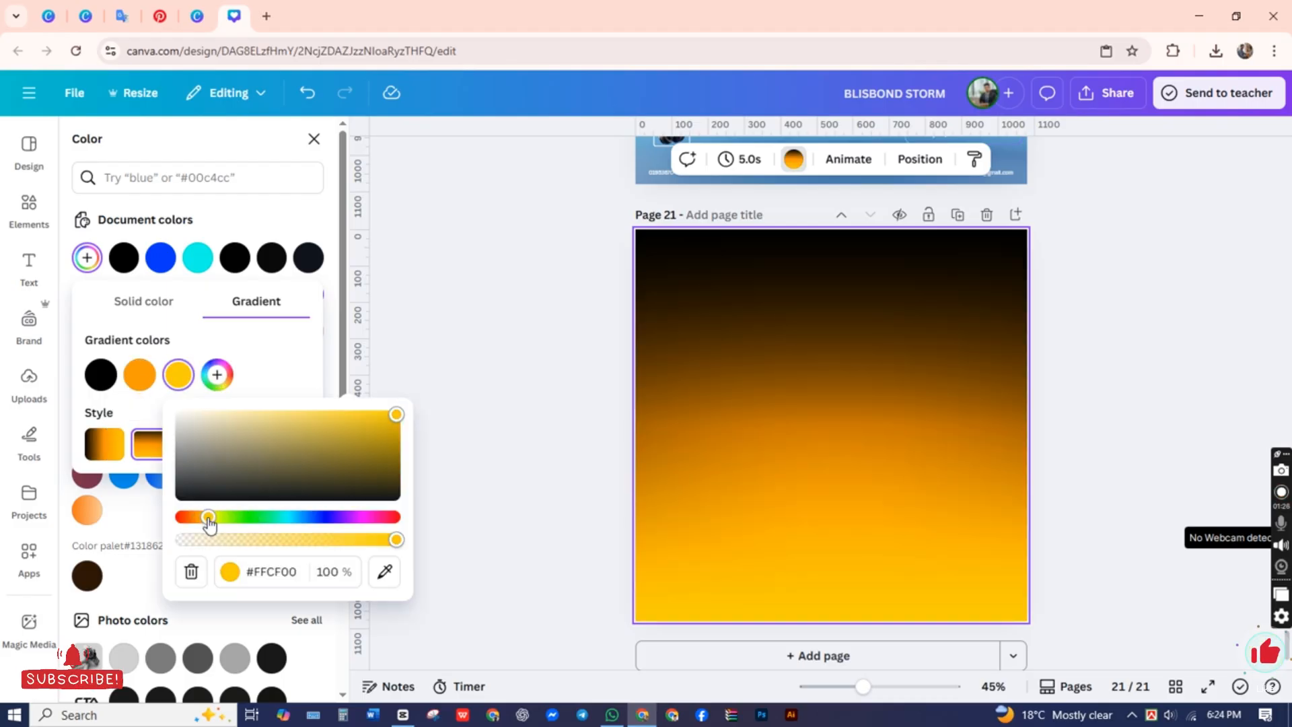
drag(206, 522, 210, 529)
click(157, 361)
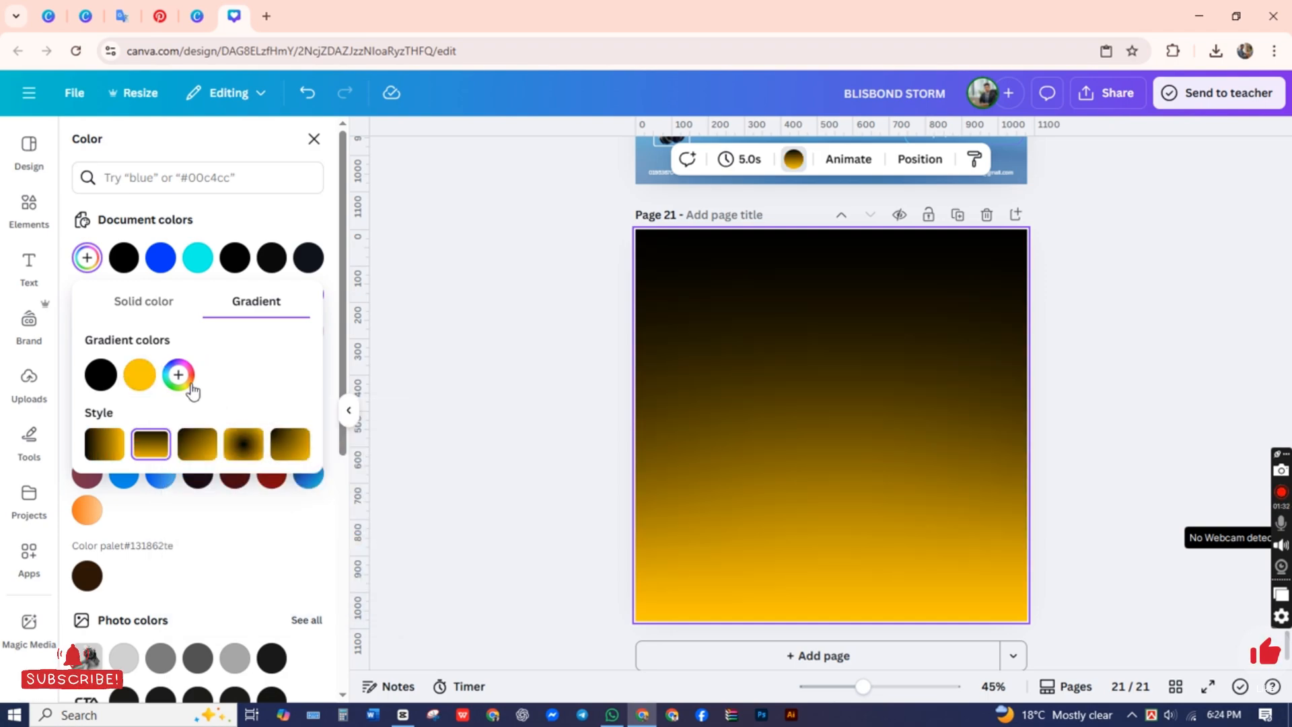
click(178, 374)
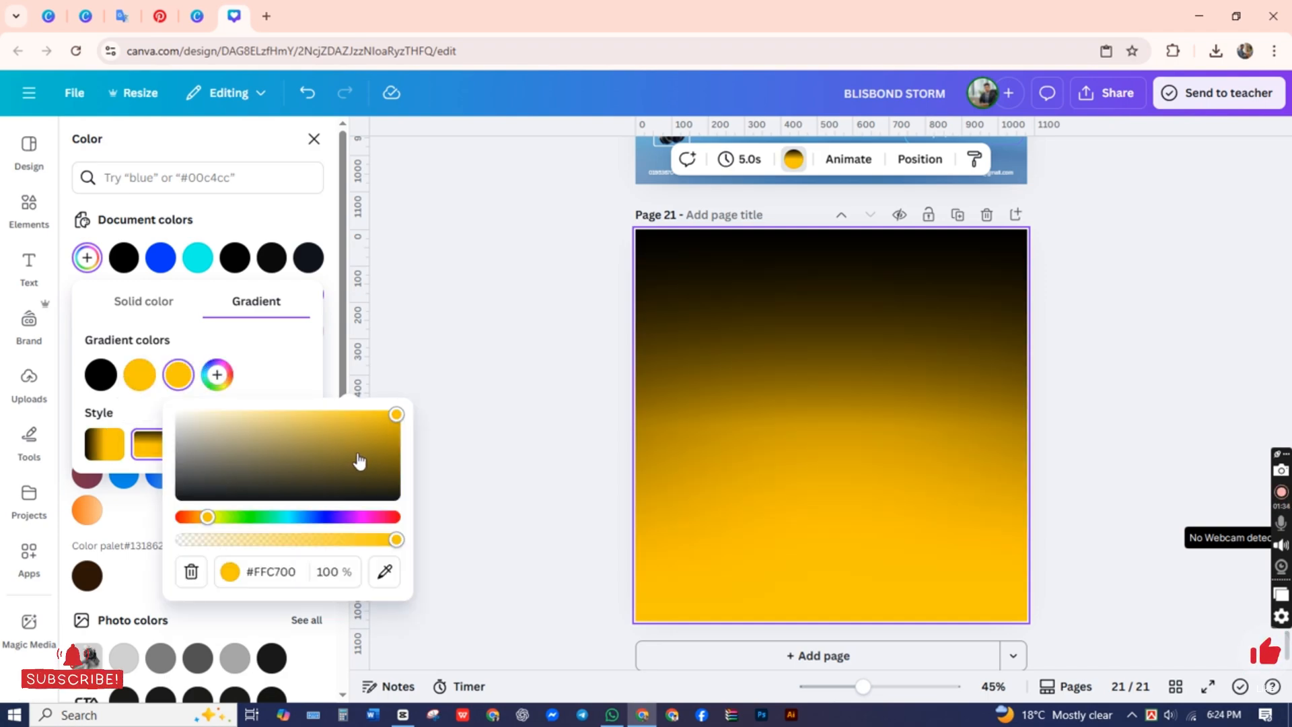
click(438, 334)
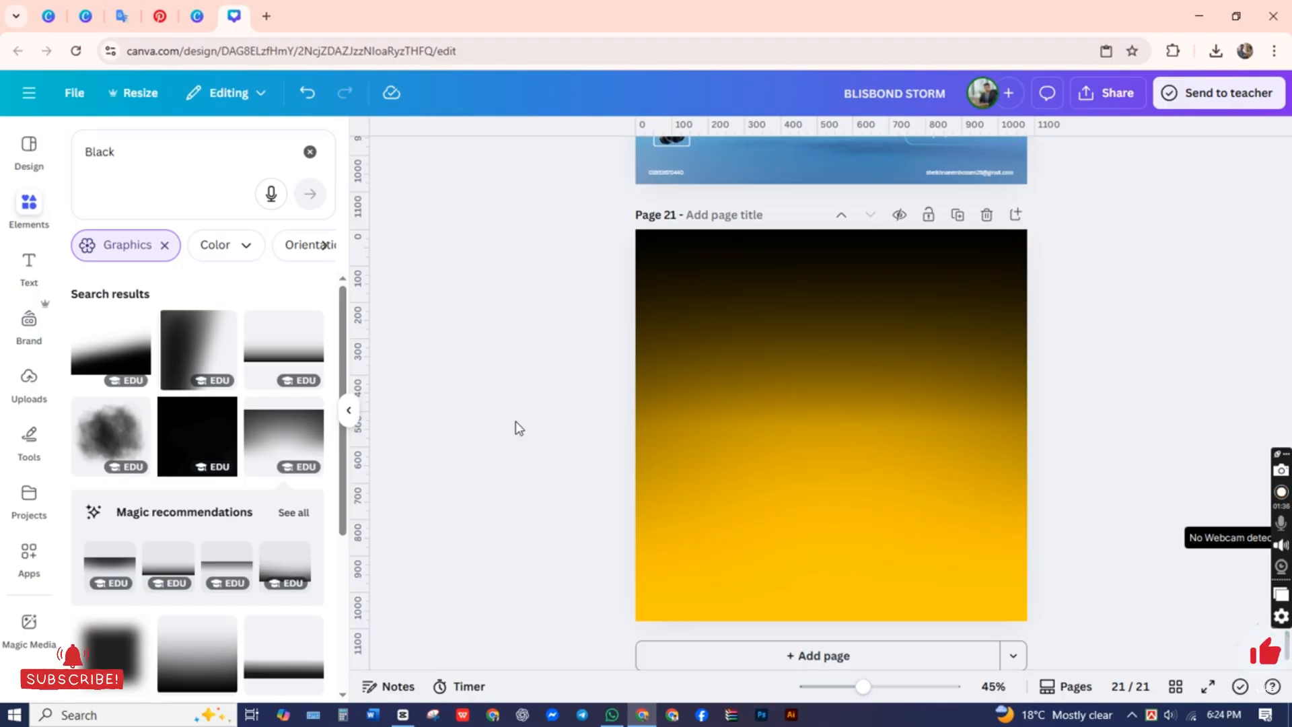
Step: Add the graphic that fades to black at its bottom and widen it across the page's lower edge, extending past both sides
click(284, 358)
drag(662, 491, 766, 608)
drag(928, 594, 1054, 596)
click(453, 528)
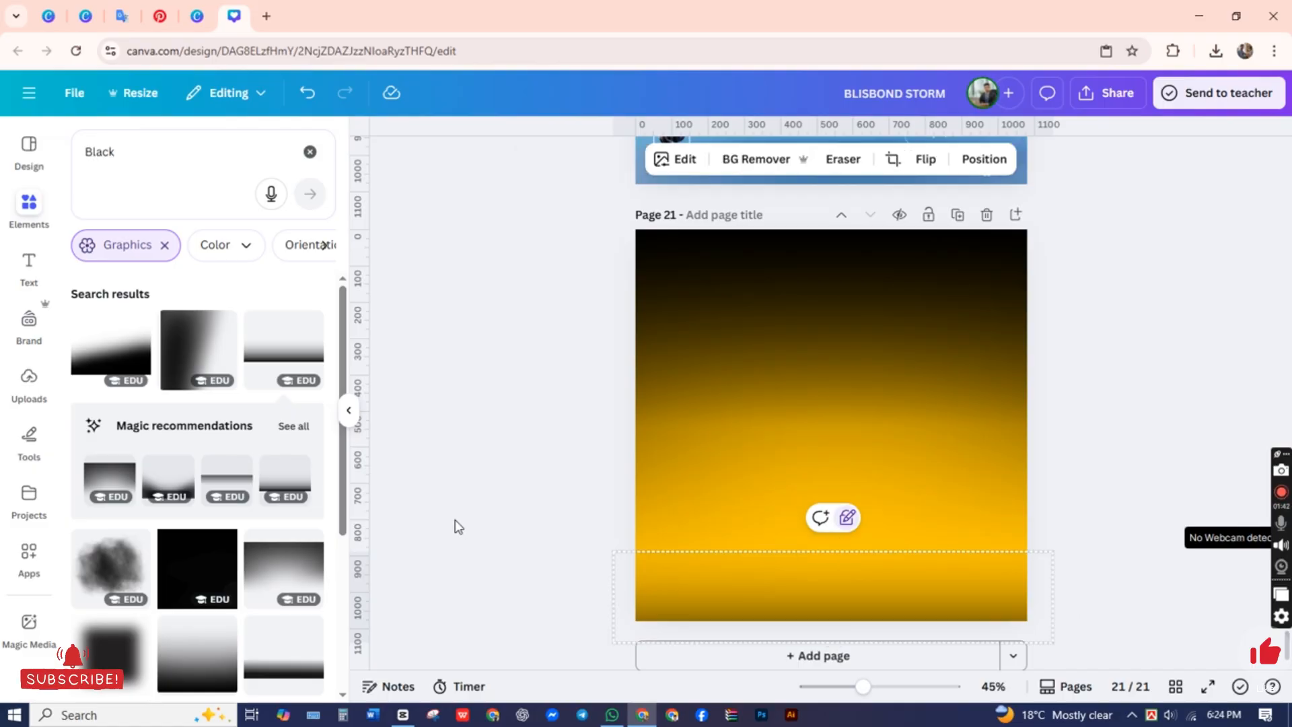
click(849, 306)
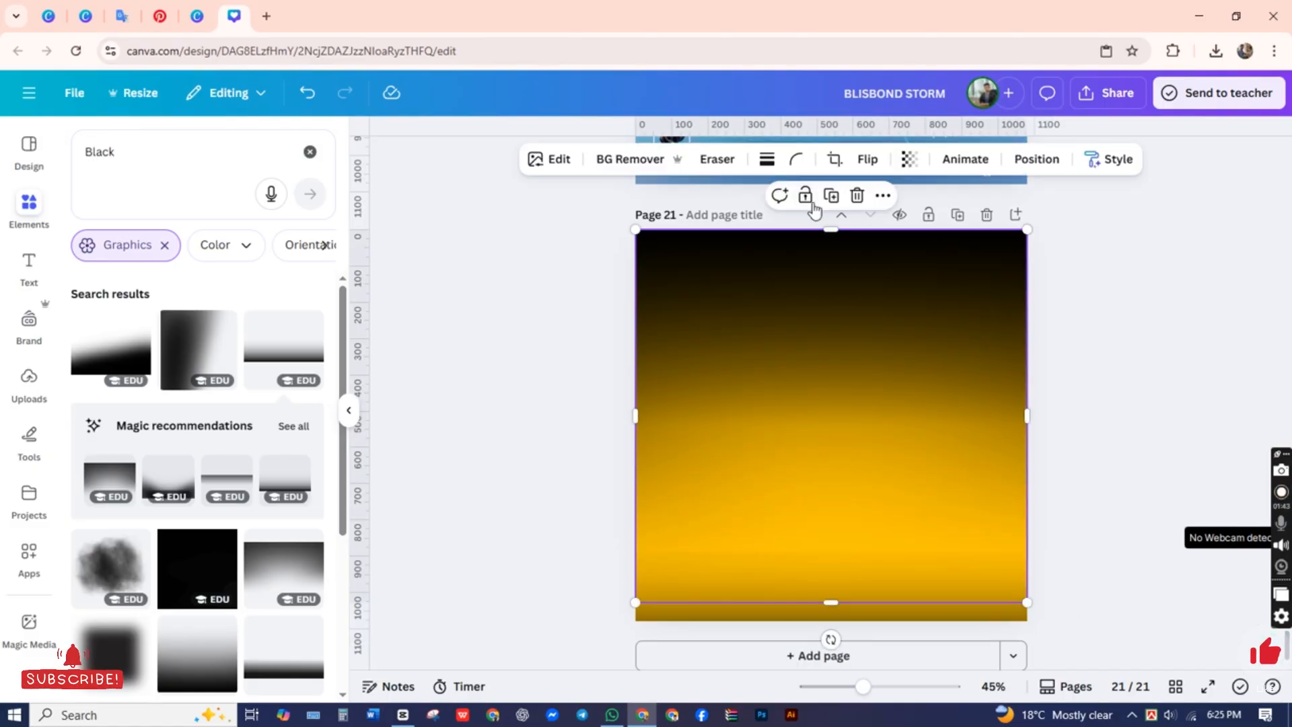
click(489, 446)
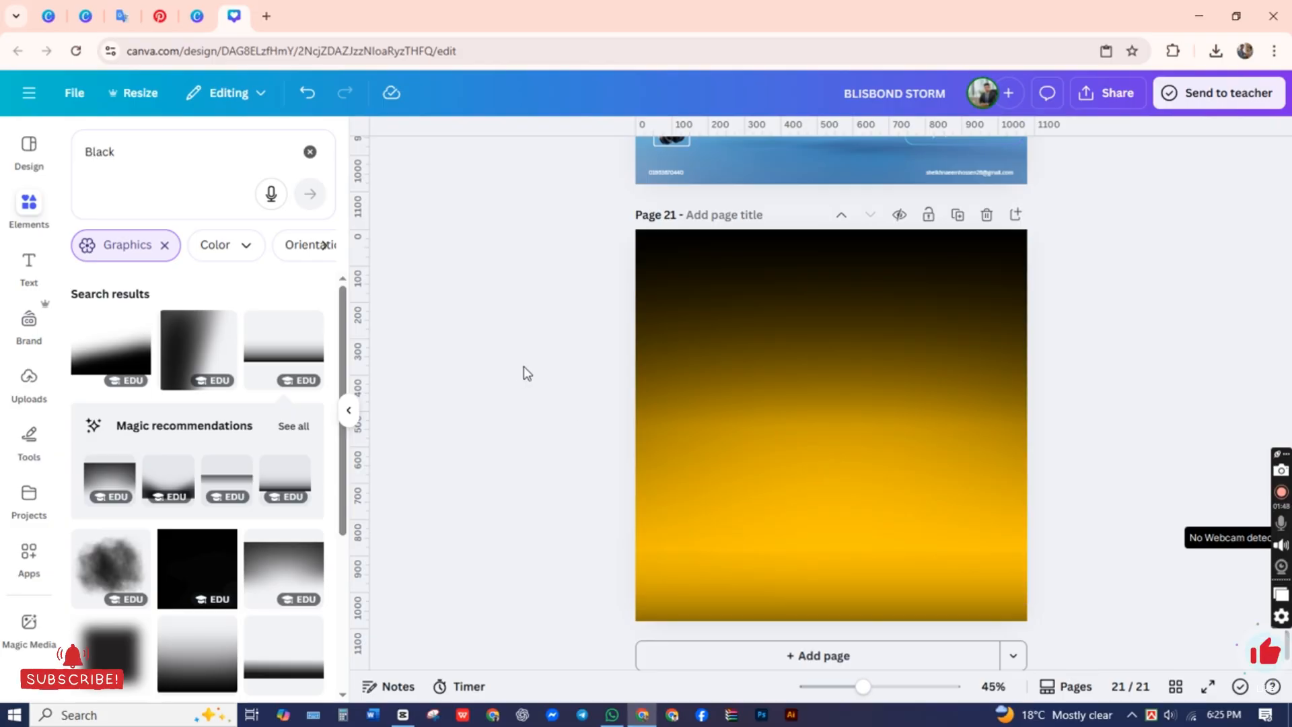
Step: Replace the Black element search with a search for Burger
click(101, 191)
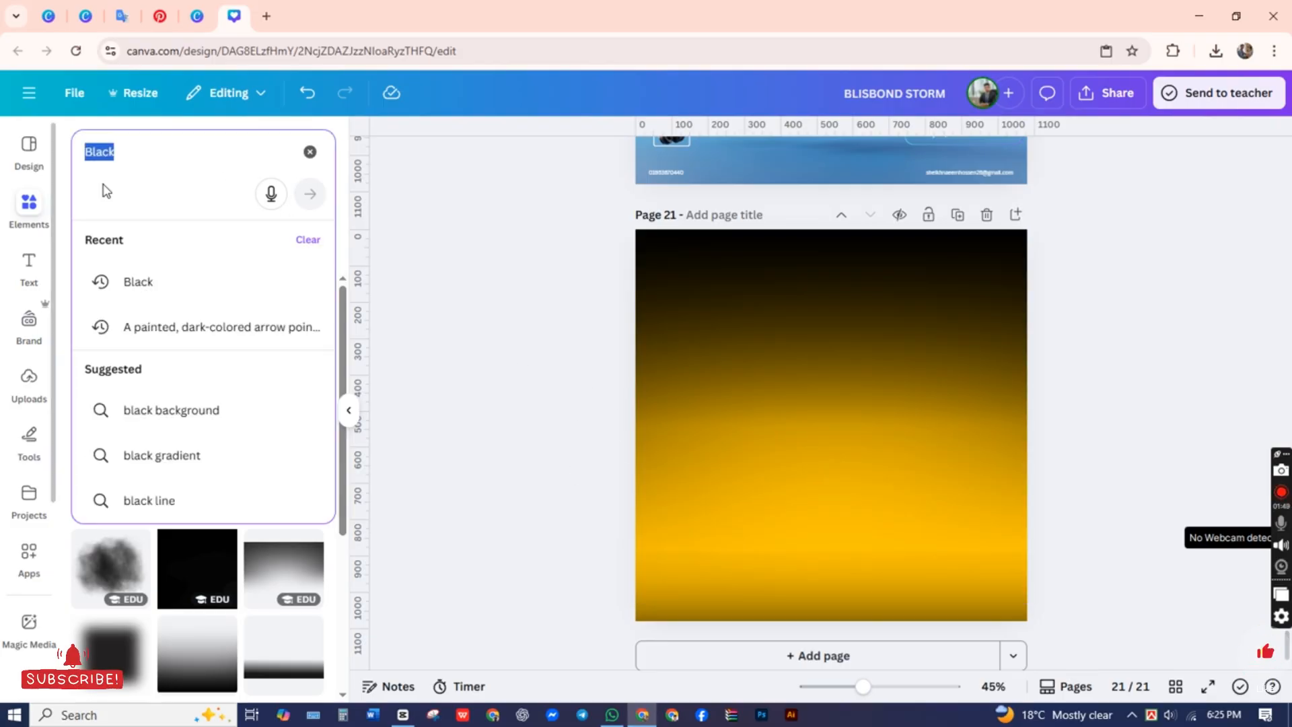
key(BackSpace)
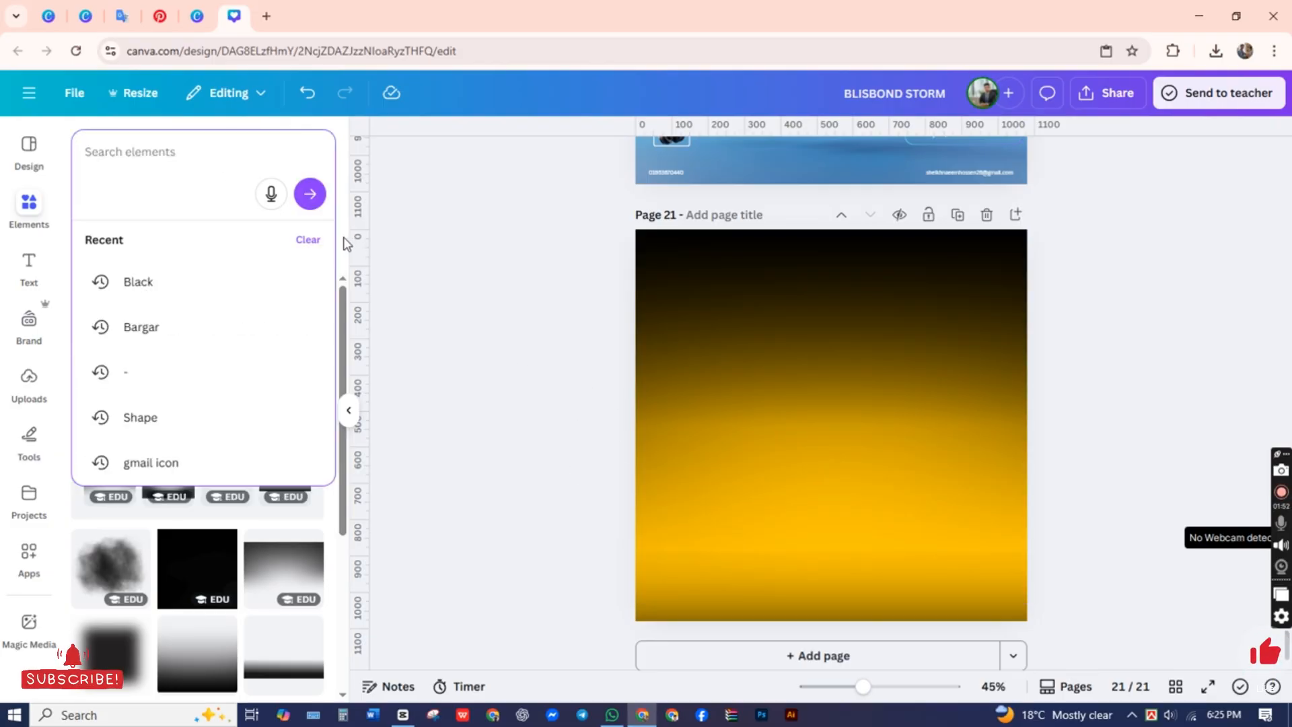
text(B)
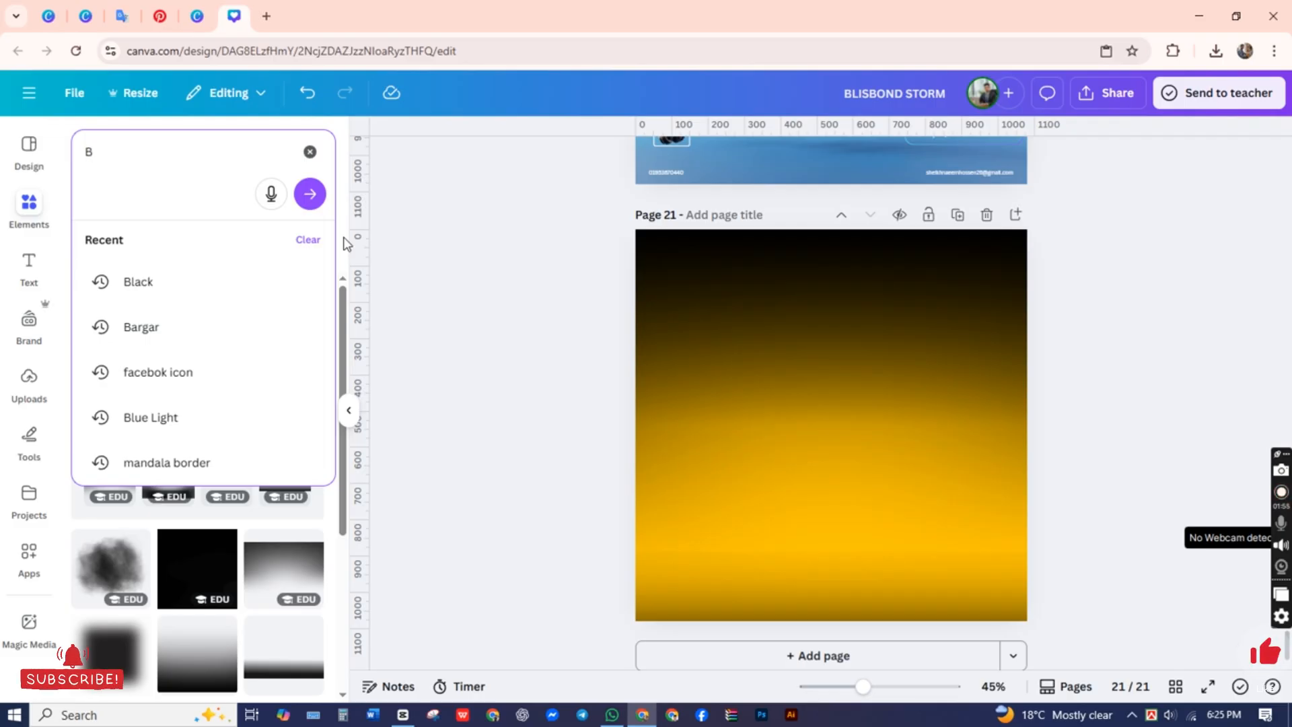
key(BackSpace)
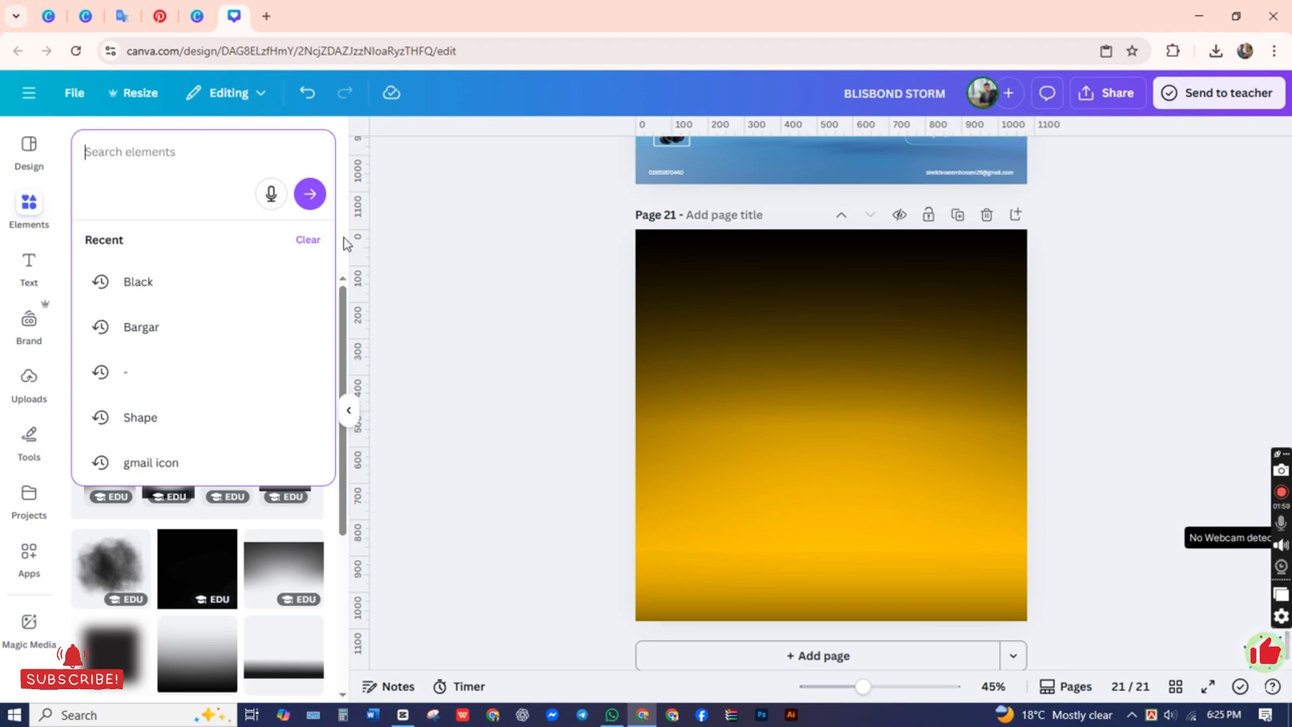
text(Burg)
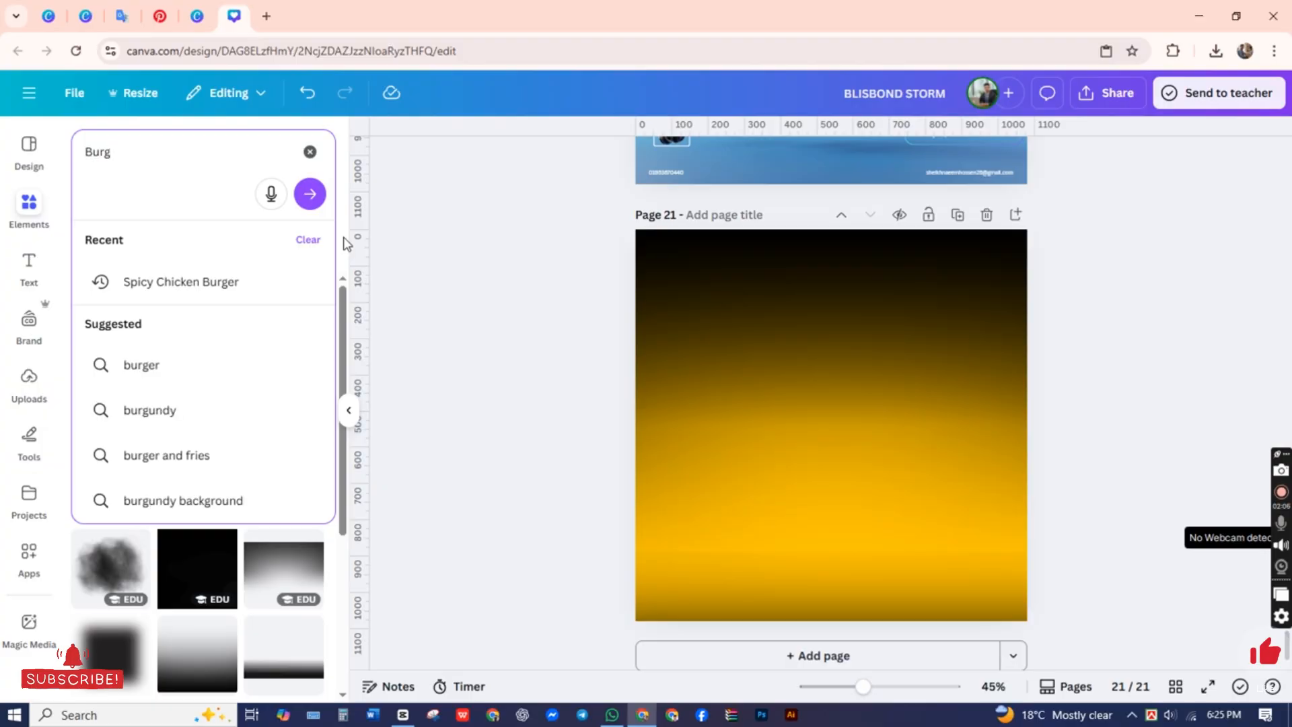
text(er)
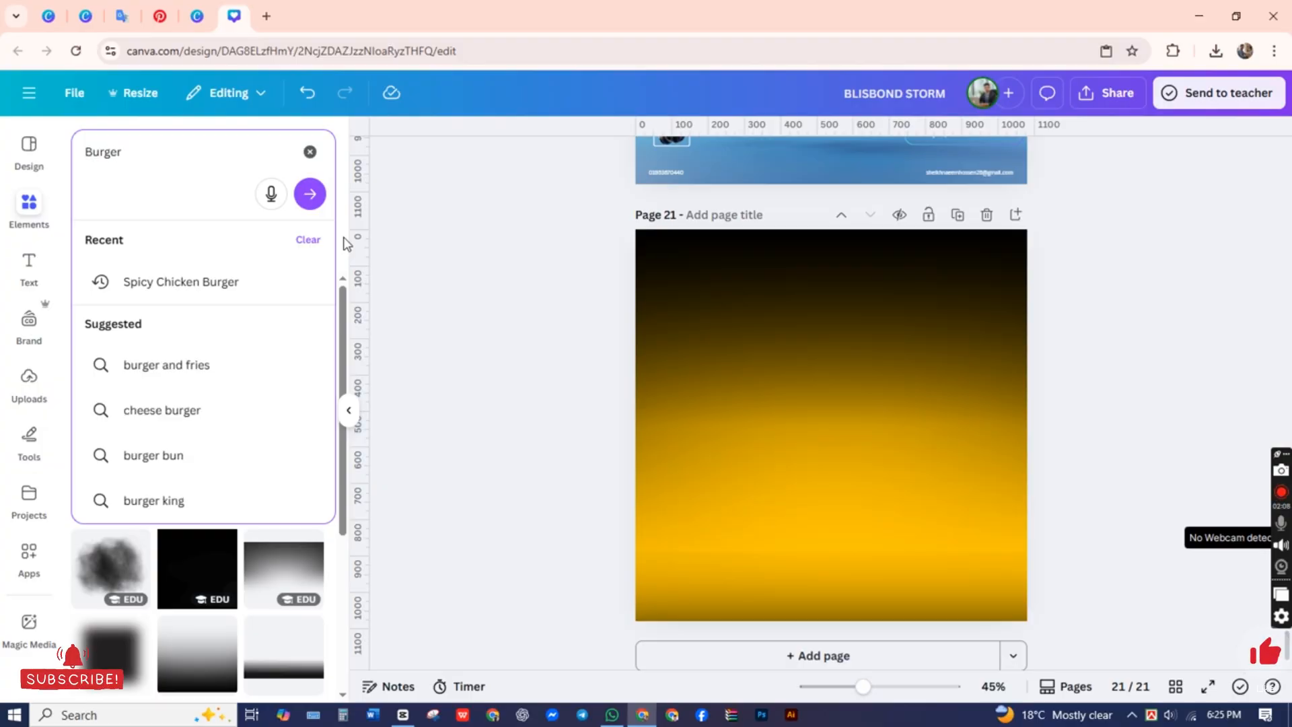
key(Return)
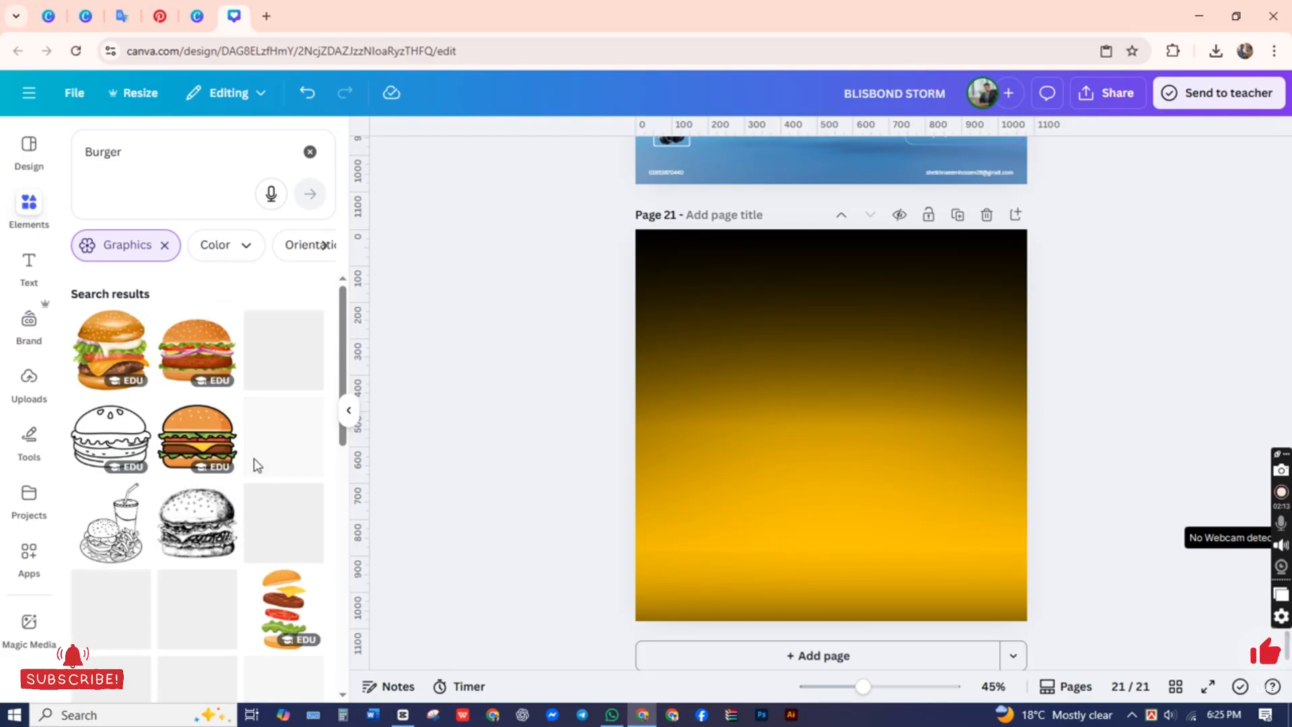
Step: Try the line-art graphic of fries, a hot dog and a burger on the page and remove it
scroll(253, 468, down, 5)
scroll(249, 475, up, 5)
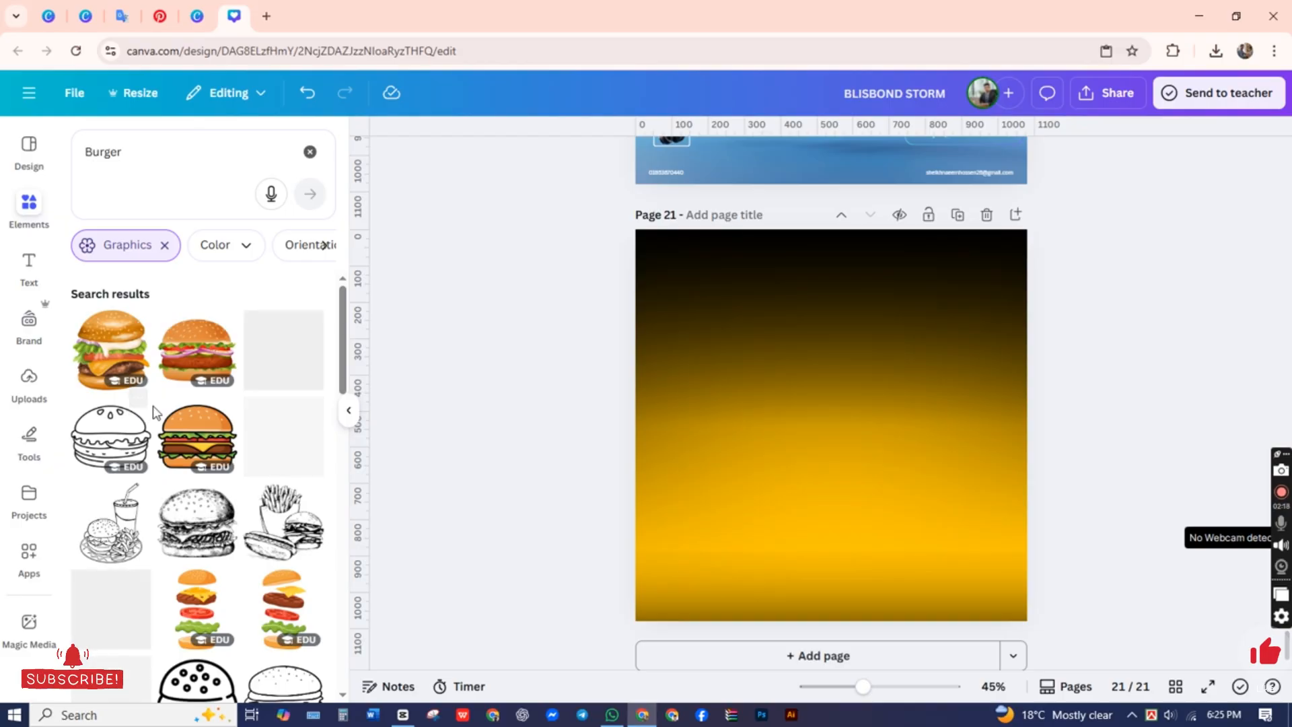
click(227, 245)
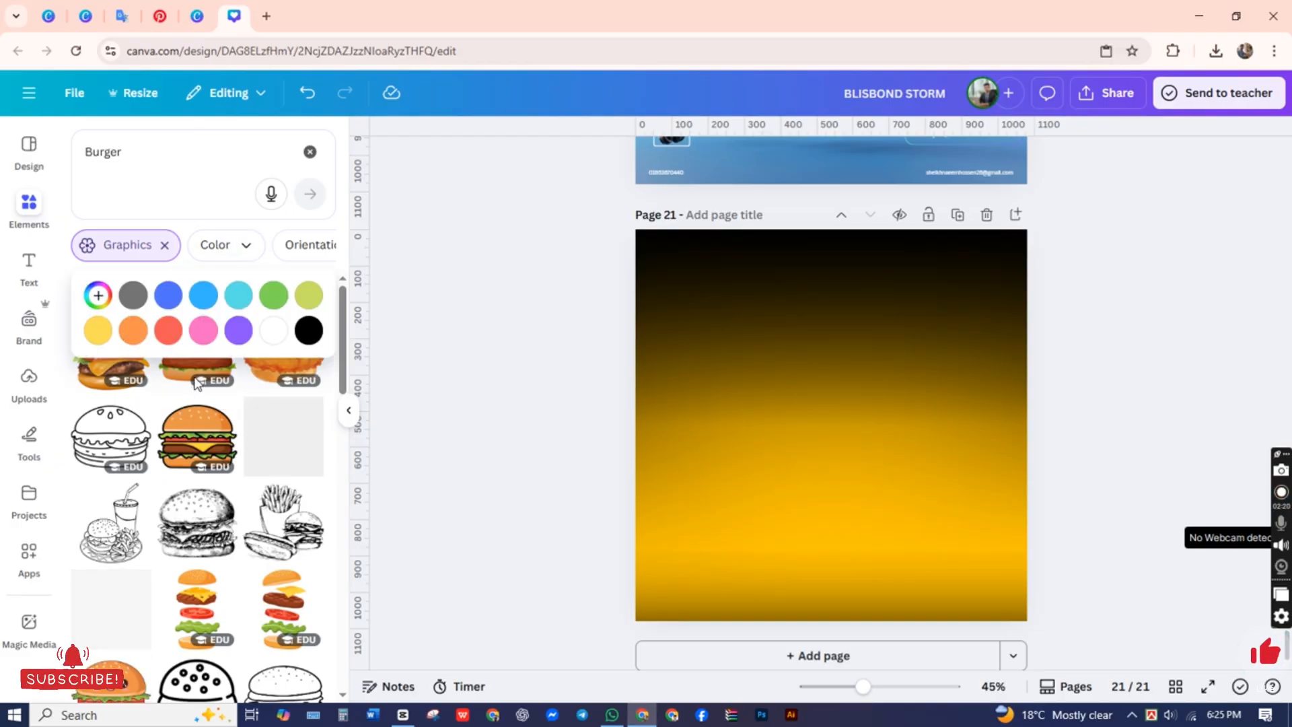
click(283, 518)
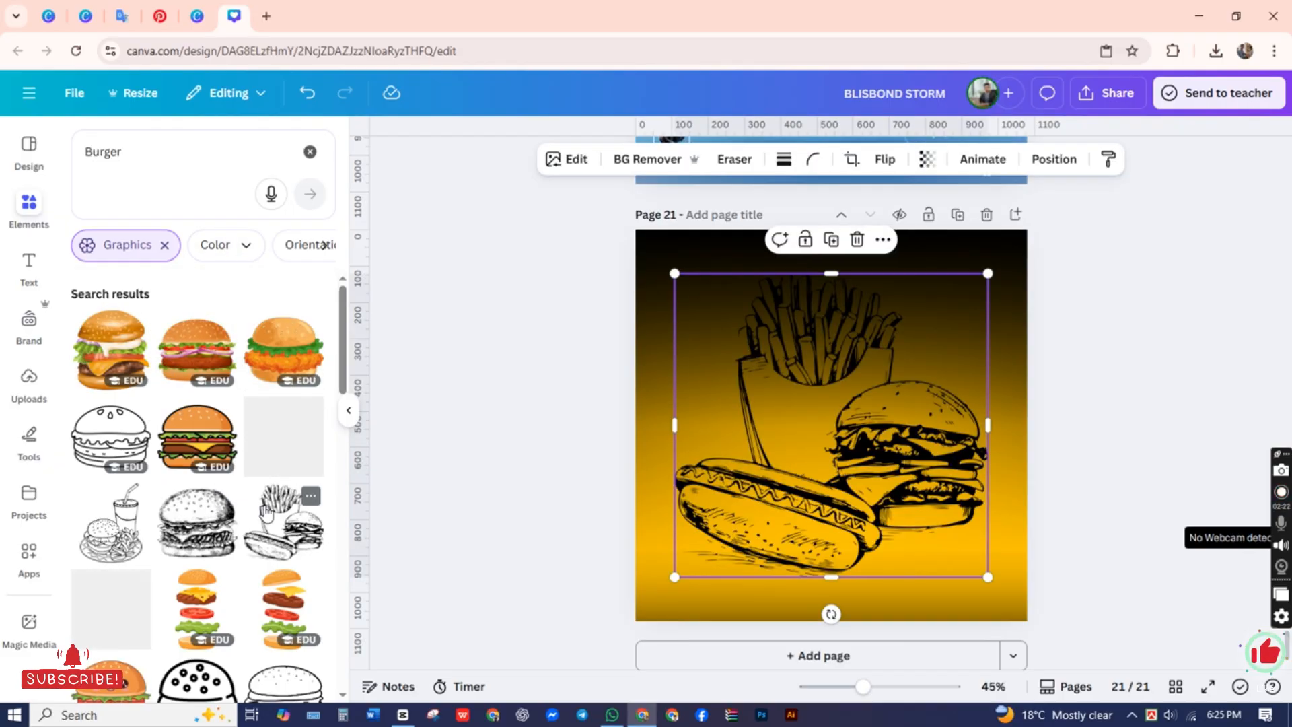
scroll(202, 484, down, 1)
key(Delete)
scroll(196, 479, down, 2)
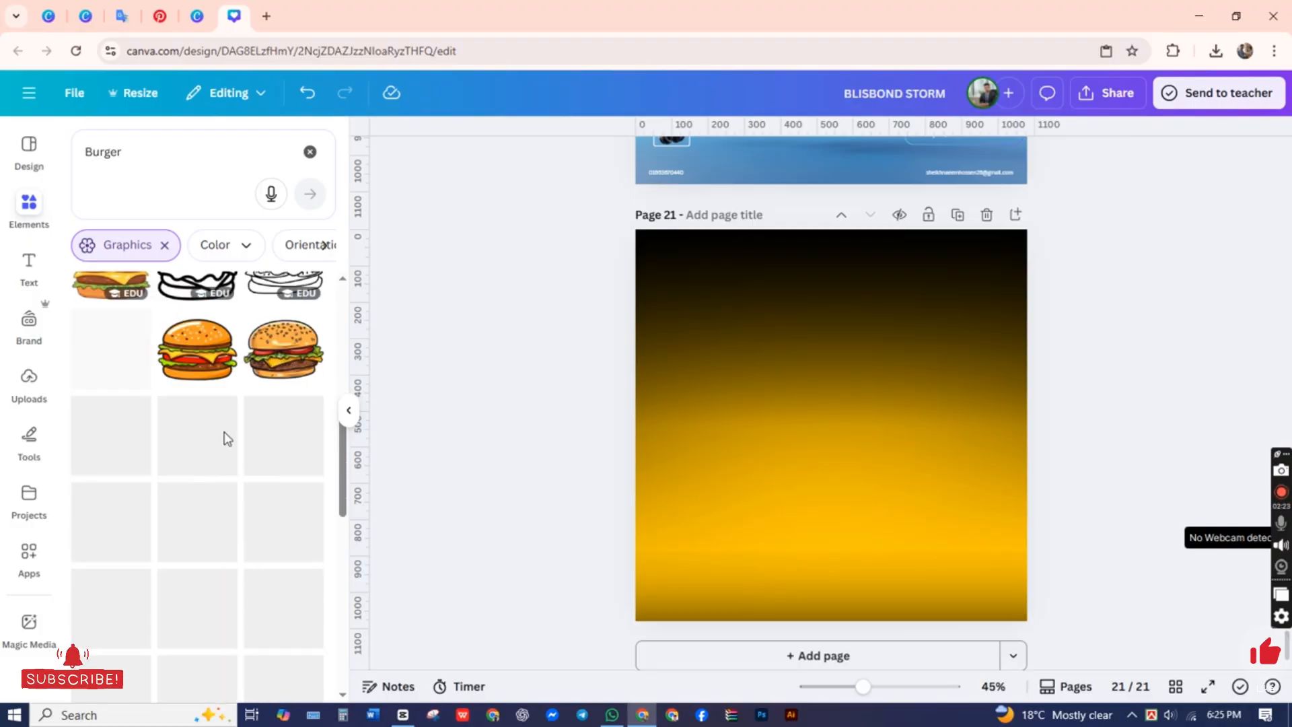
scroll(206, 486, up, 2)
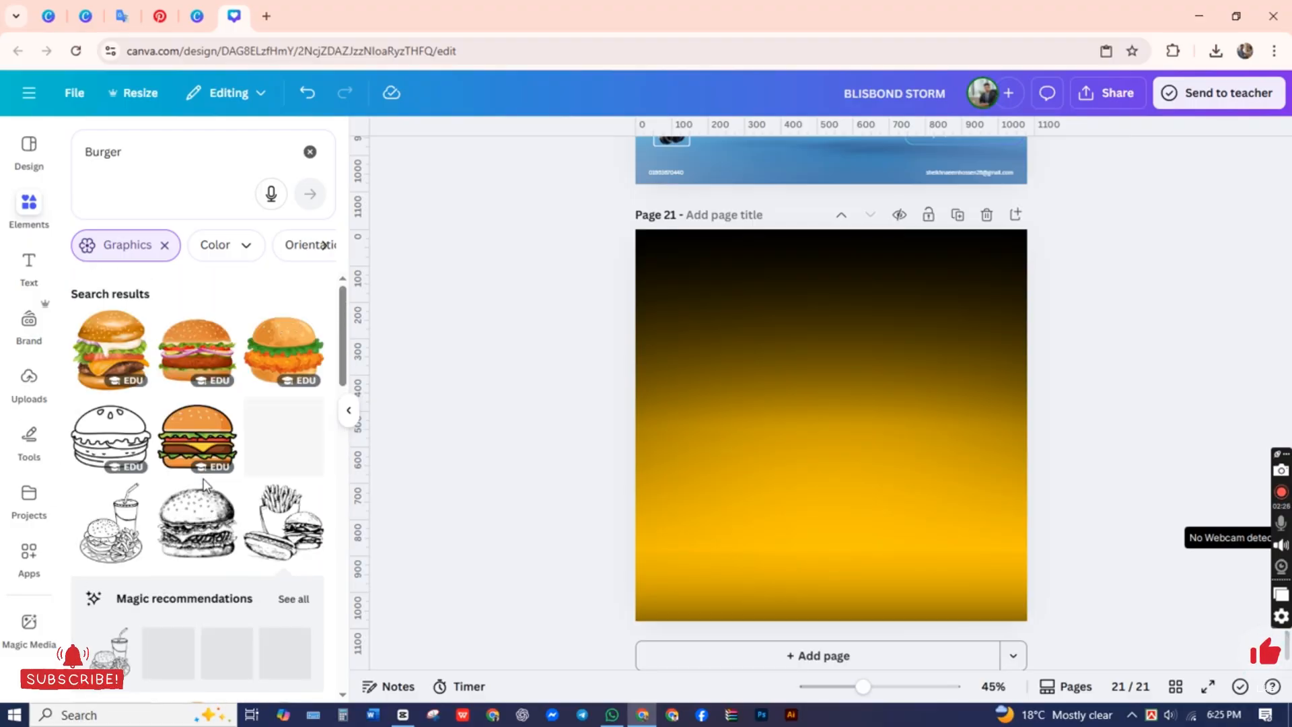
Step: Switch the Burger results from graphics to all photos and look through them for a suitable cut-out burger
click(165, 245)
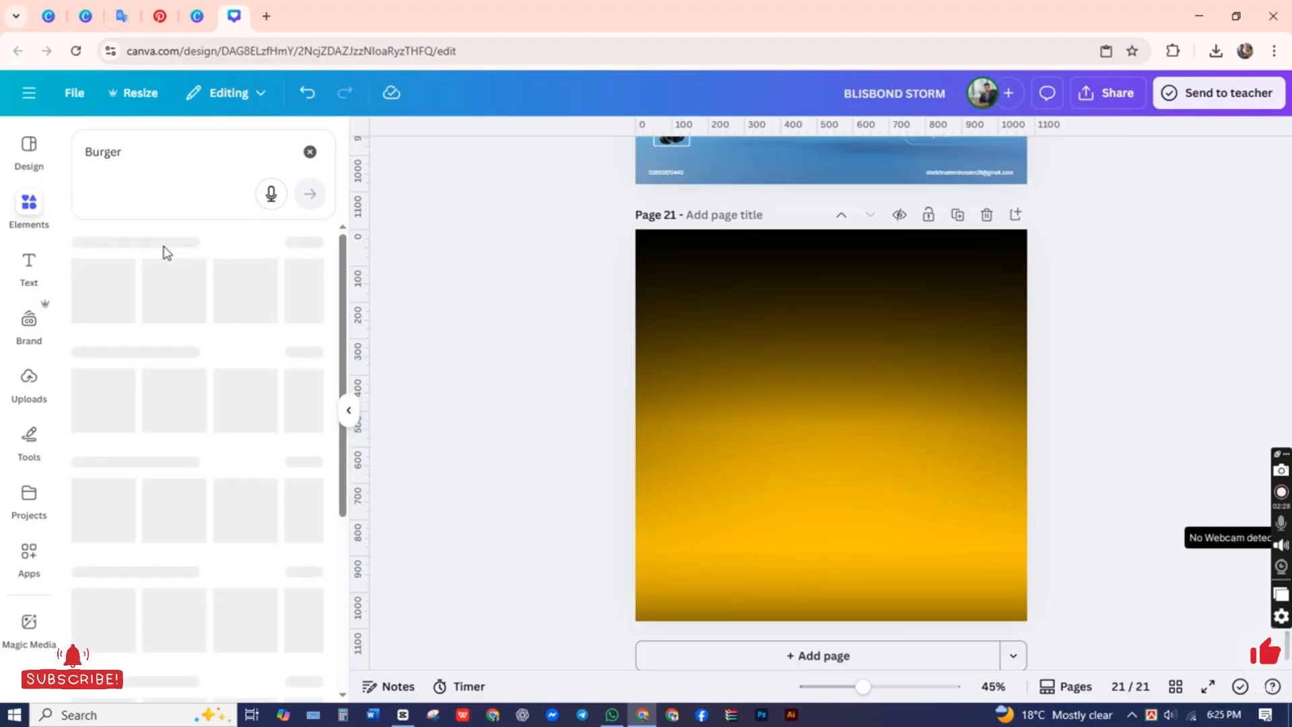
click(306, 447)
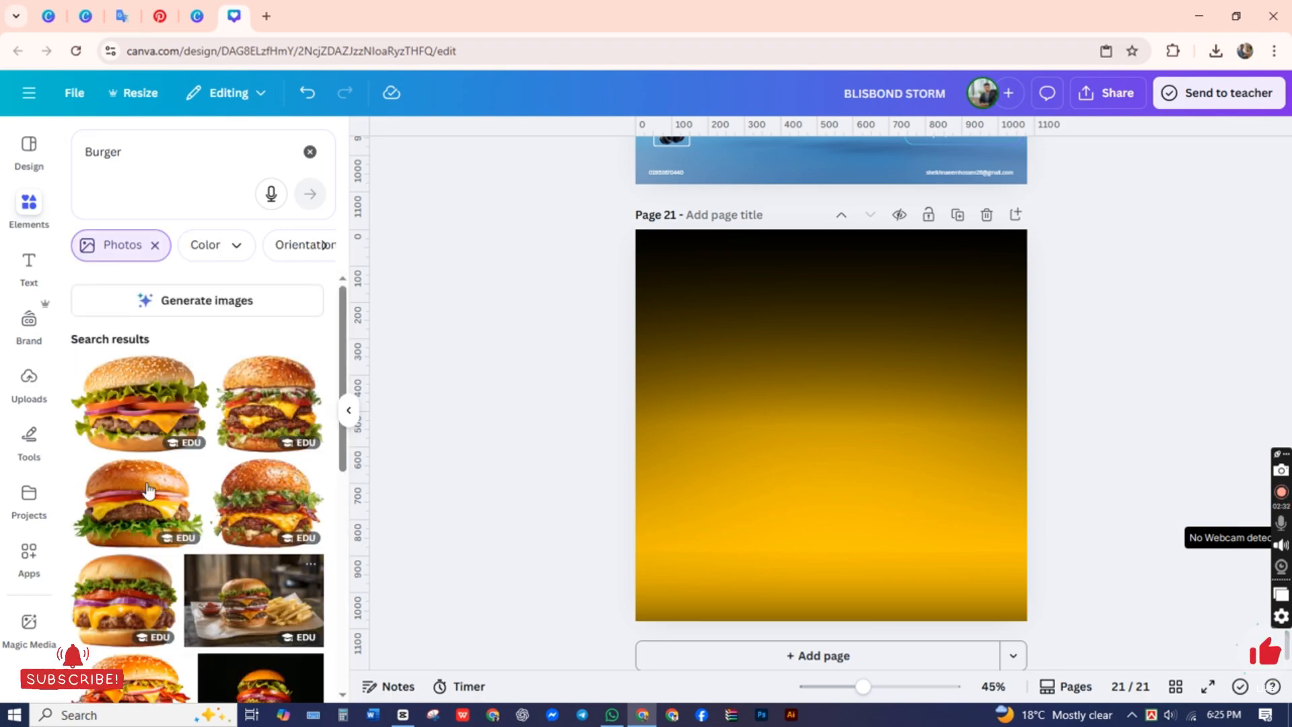
scroll(148, 490, down, 5)
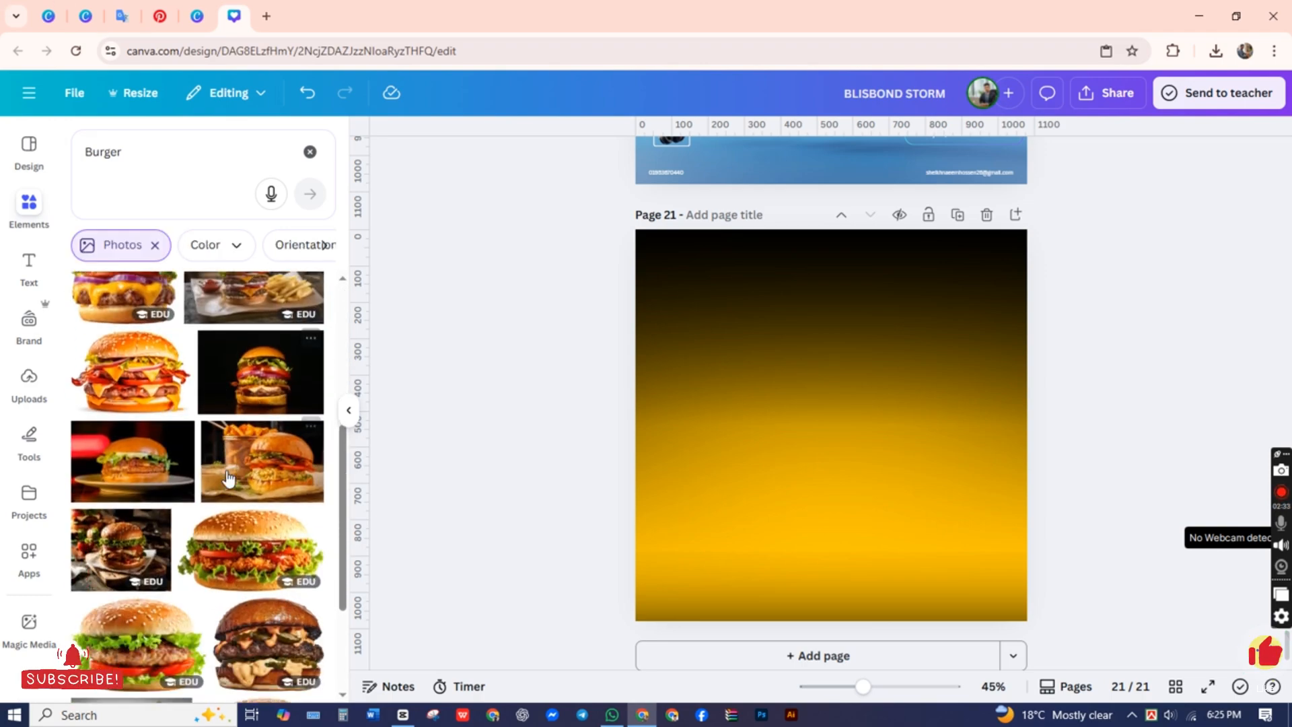
scroll(227, 478, down, 5)
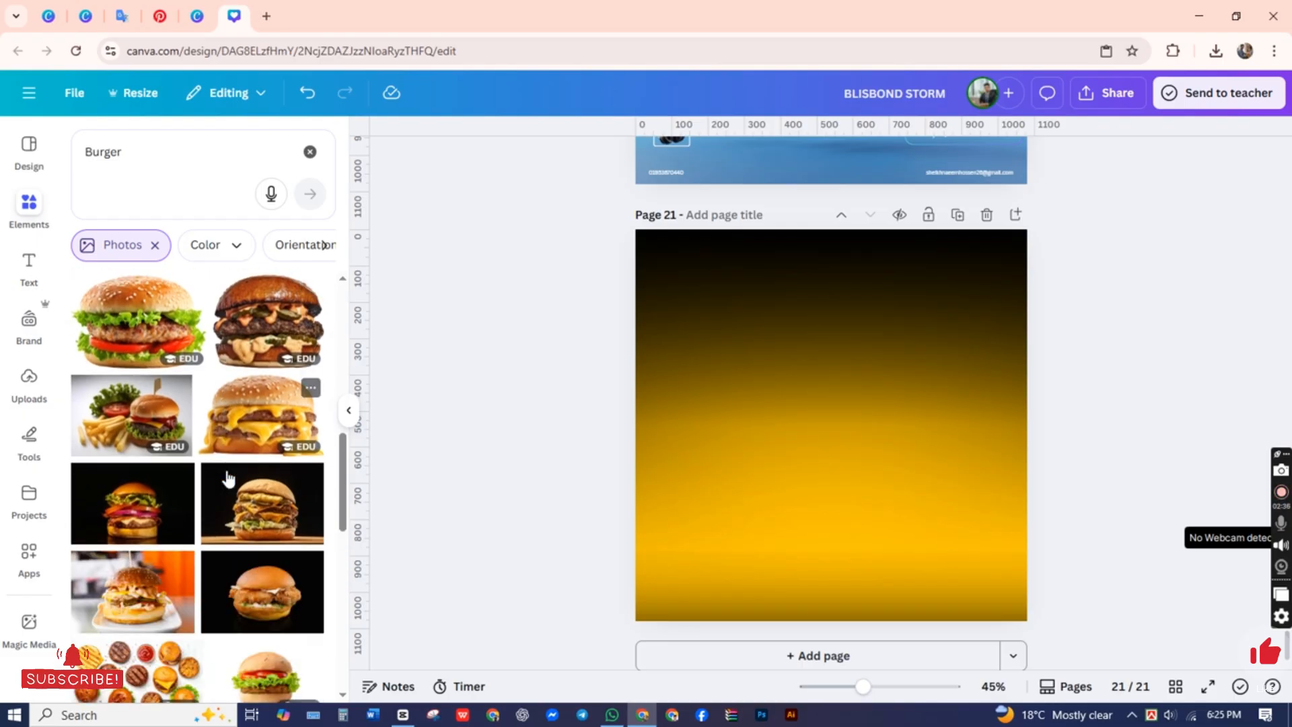
scroll(228, 477, down, 2)
scroll(222, 481, down, 4)
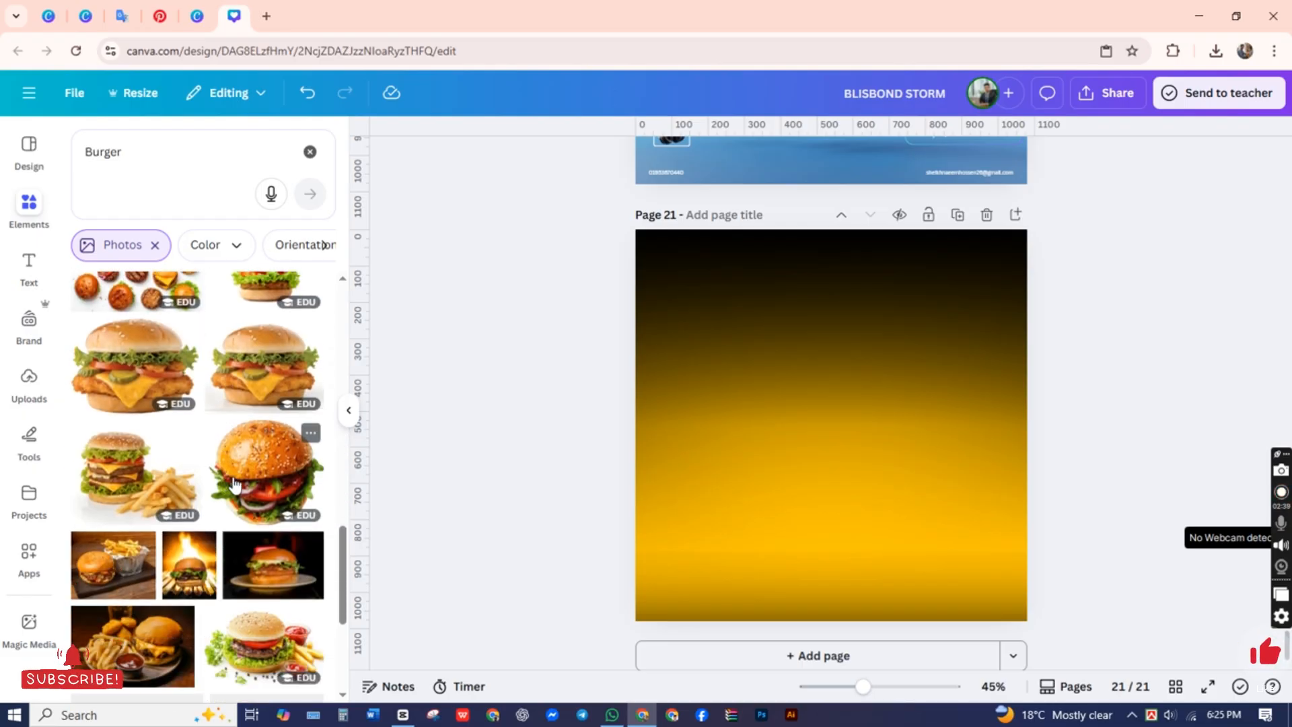
scroll(222, 485, down, 2)
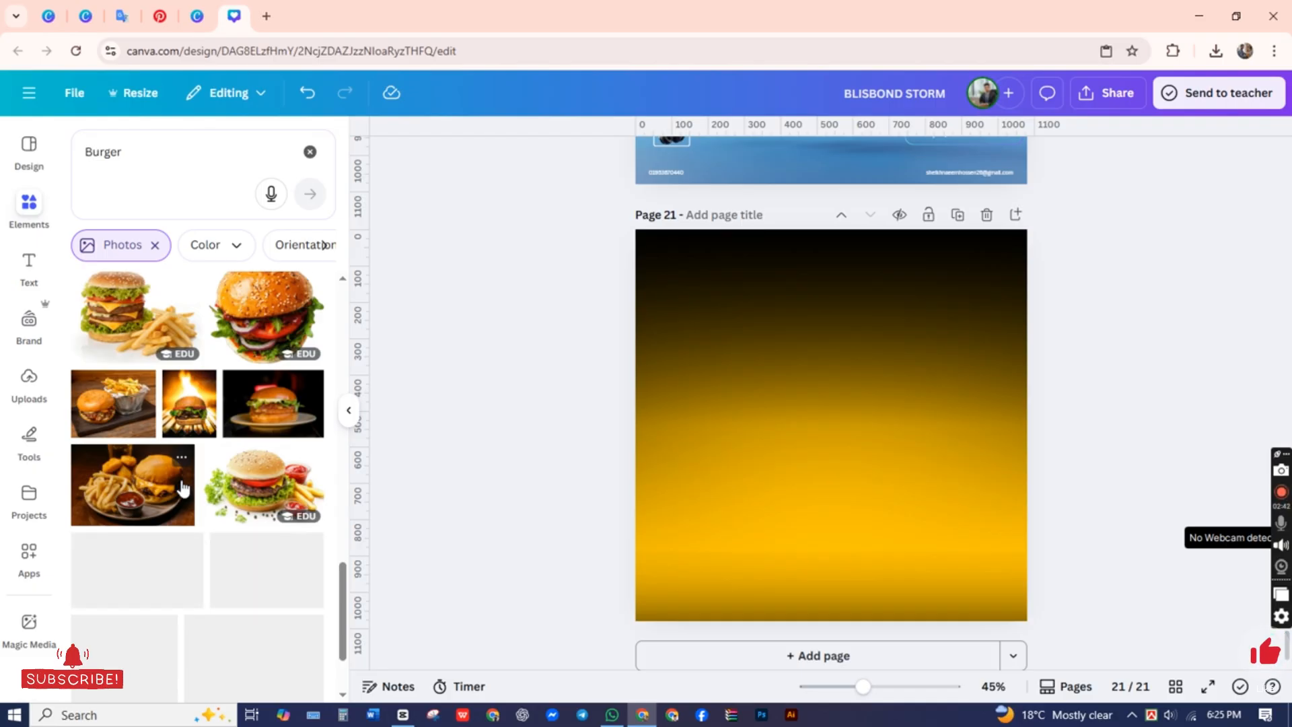
scroll(183, 488, up, 4)
scroll(231, 461, up, 2)
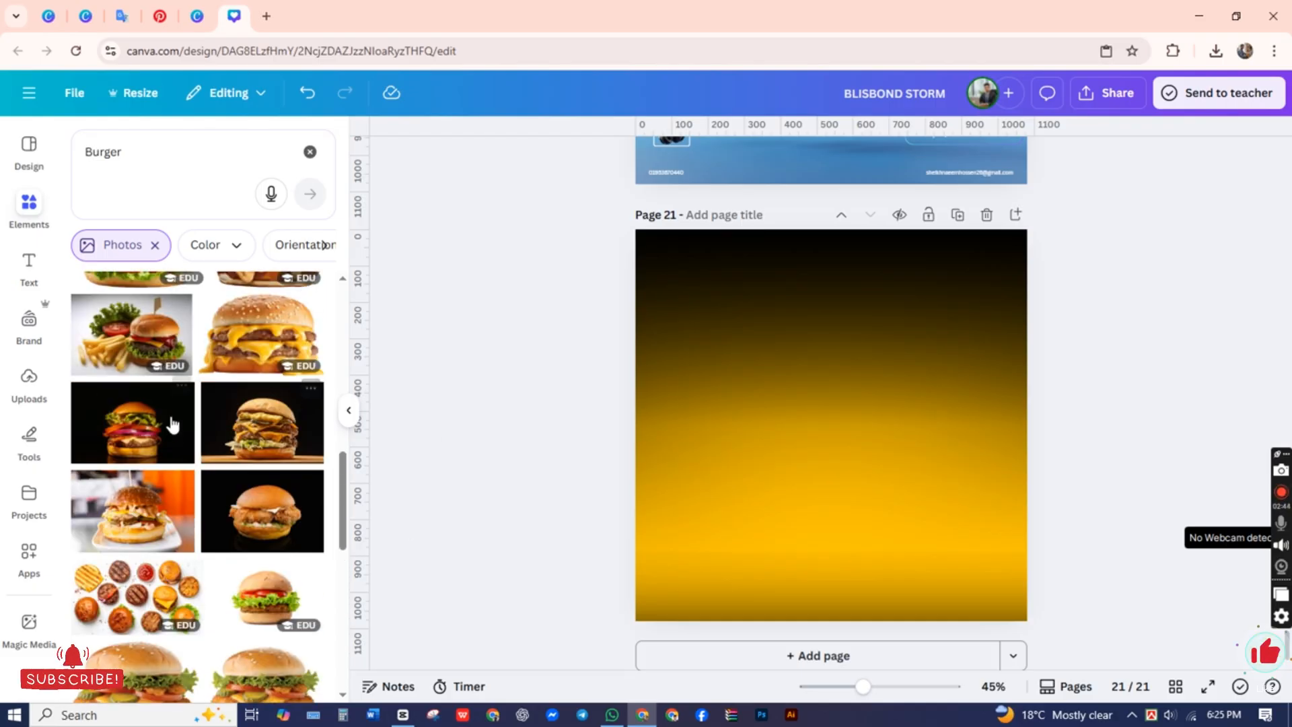
scroll(242, 414, up, 1)
Step: Try the photo of the double burger with melting cheese on the page and remove it
click(283, 417)
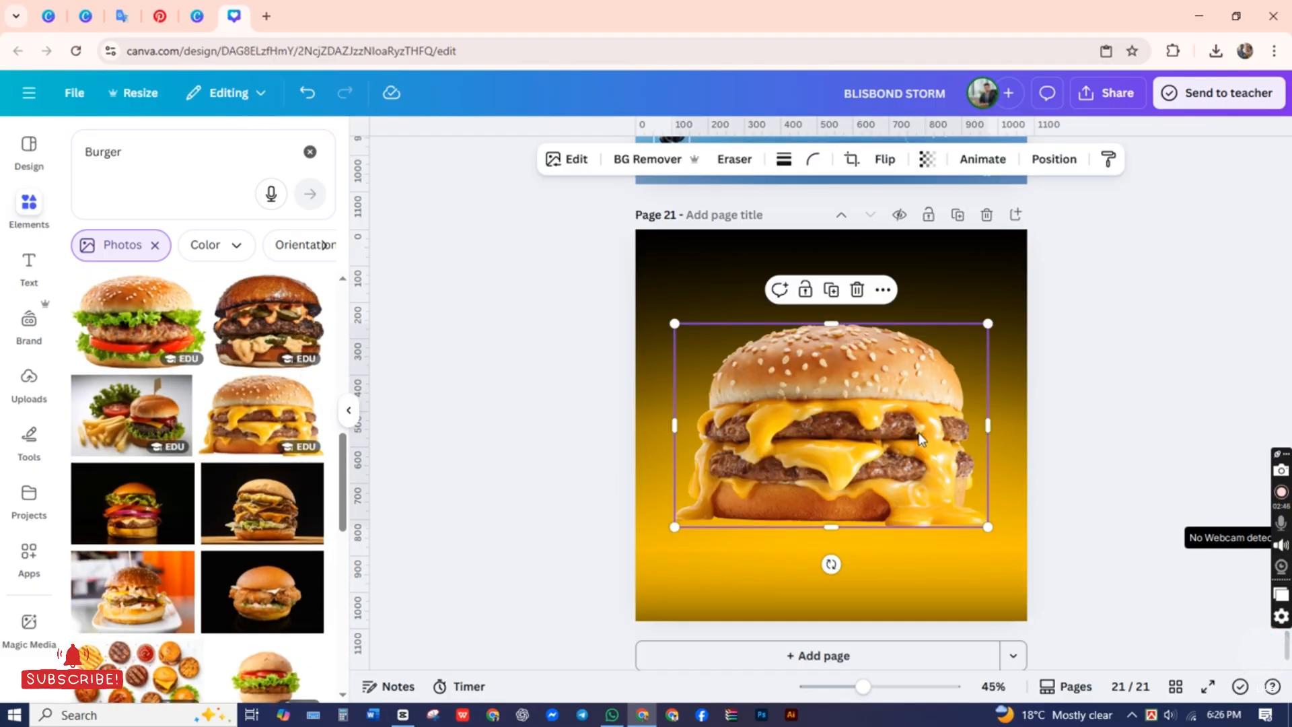
drag(815, 417, 333, 486)
scroll(153, 405, up, 2)
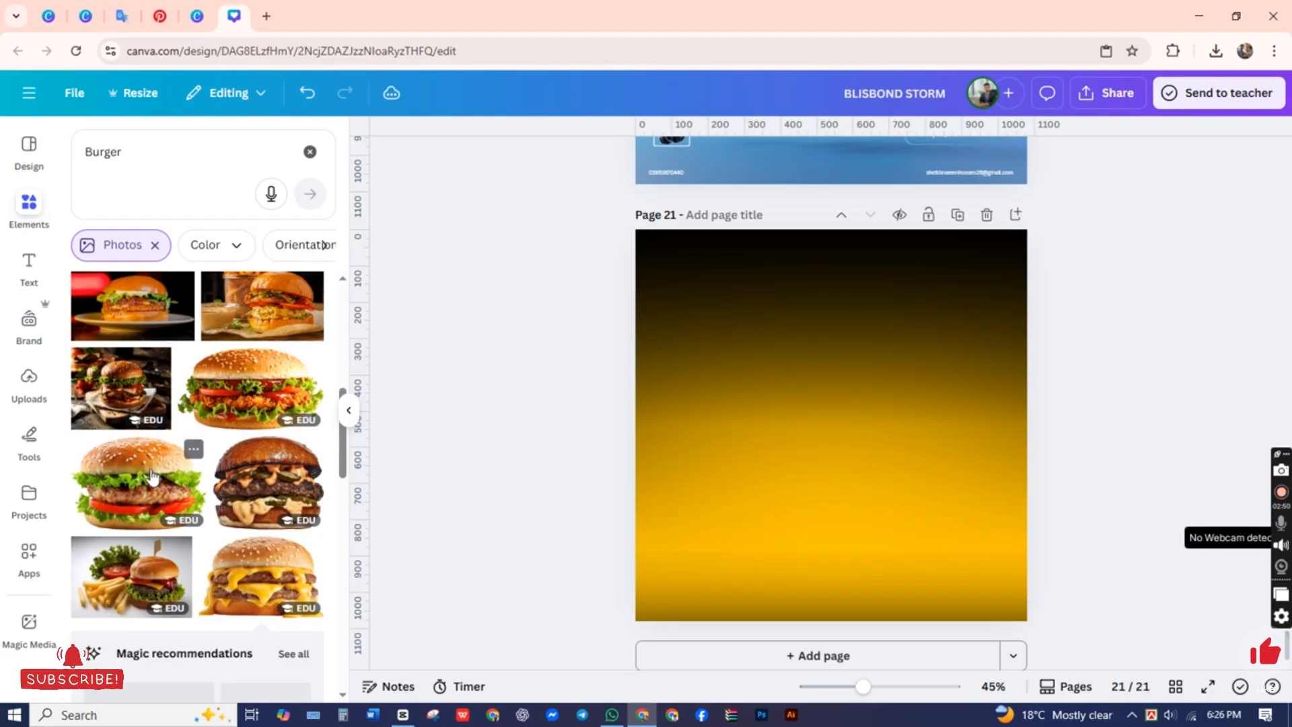
Step: Add the lettuce-and-tomato burger photo at about three quarters of the page width, centered horizontally and slightly below the middle
click(156, 479)
drag(852, 417, 853, 455)
drag(989, 571, 951, 545)
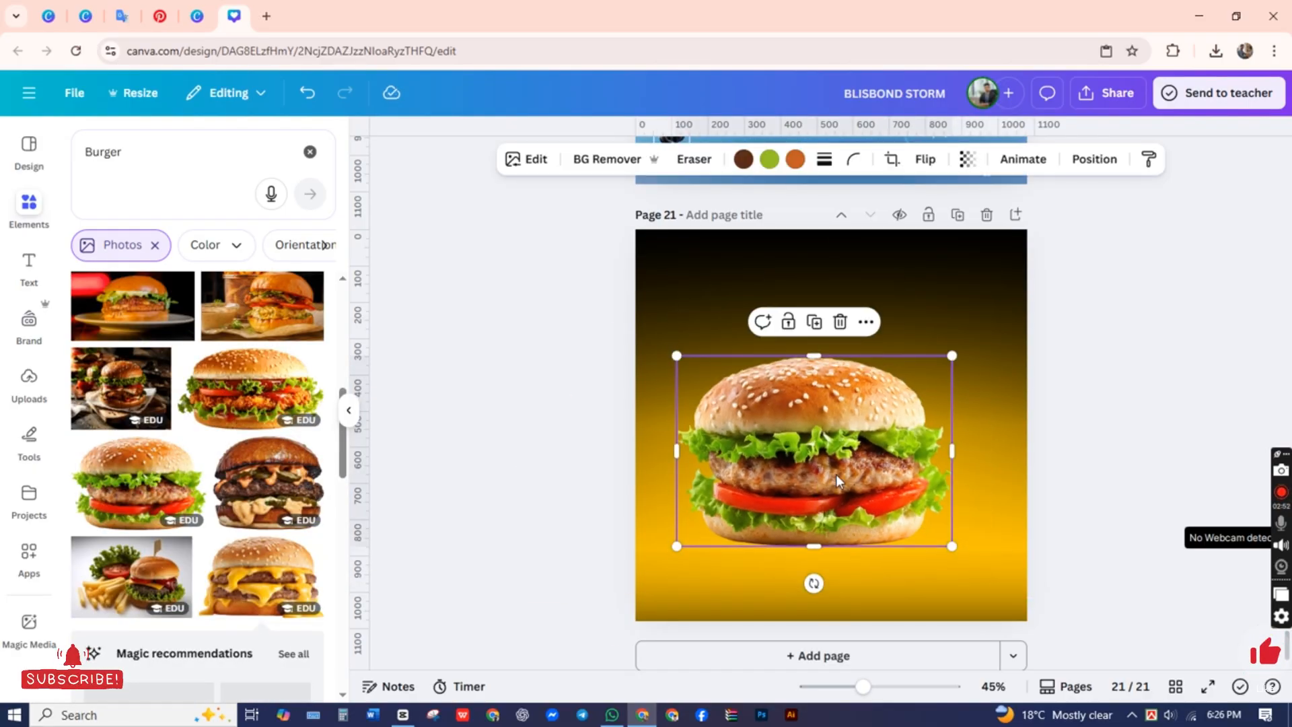
drag(837, 473, 856, 475)
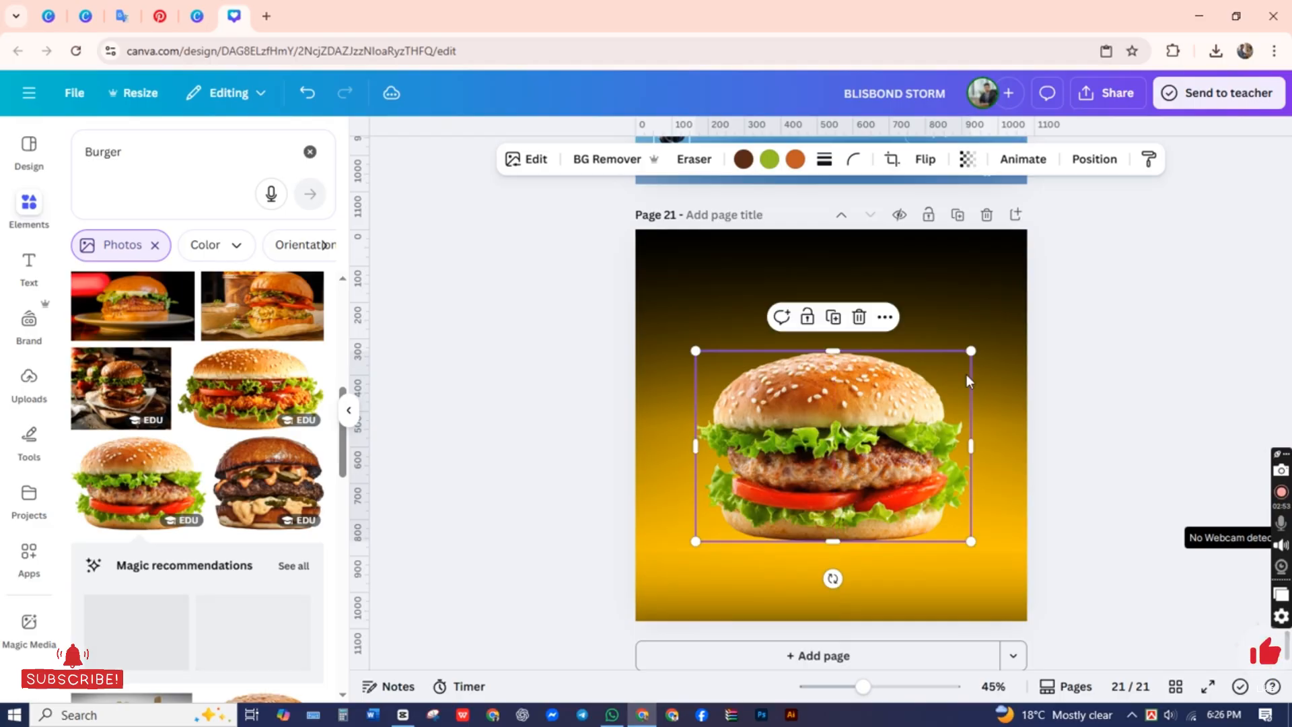
drag(971, 356, 986, 339)
drag(695, 339, 683, 329)
drag(852, 419, 846, 430)
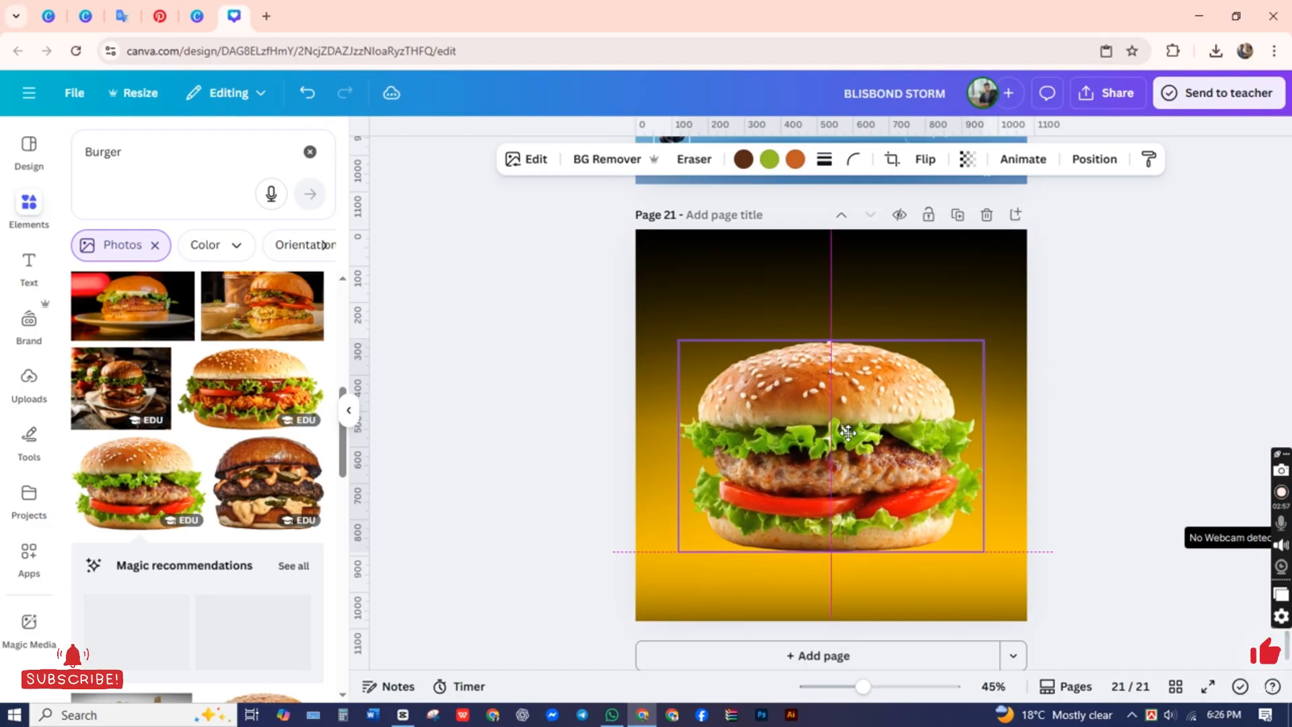
click(574, 424)
right_click(572, 295)
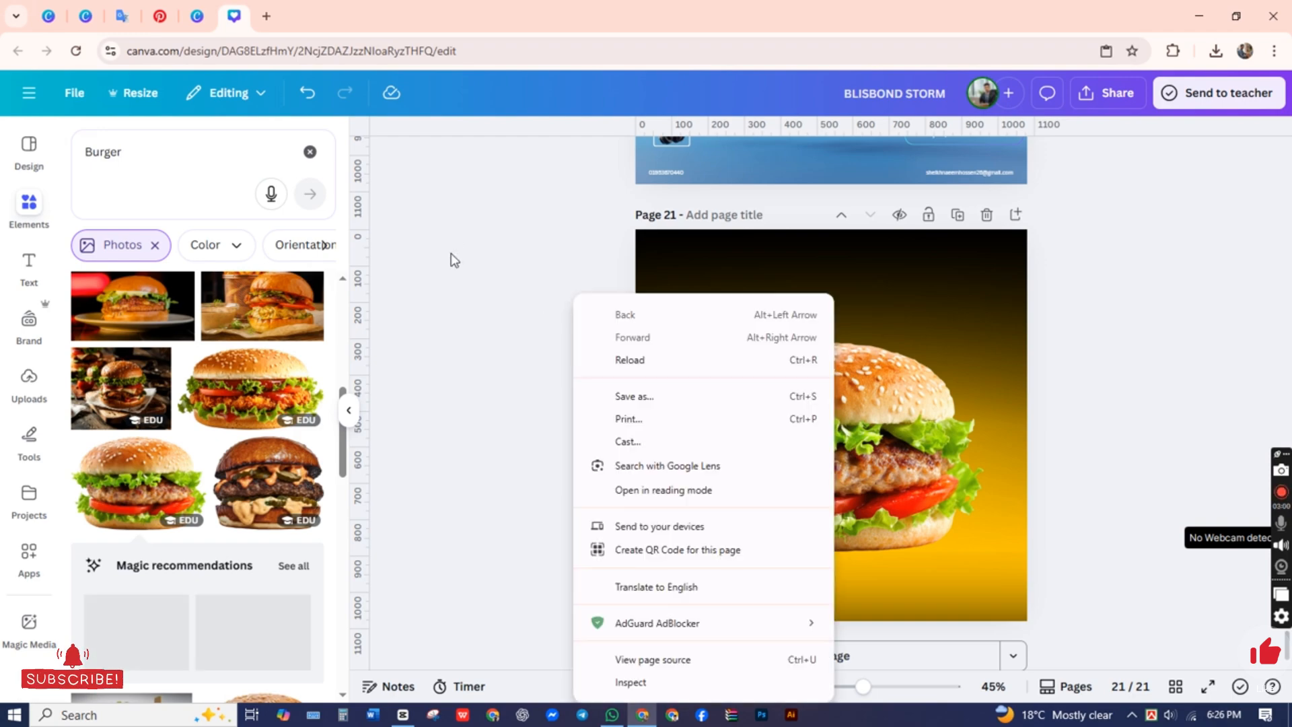
click(447, 250)
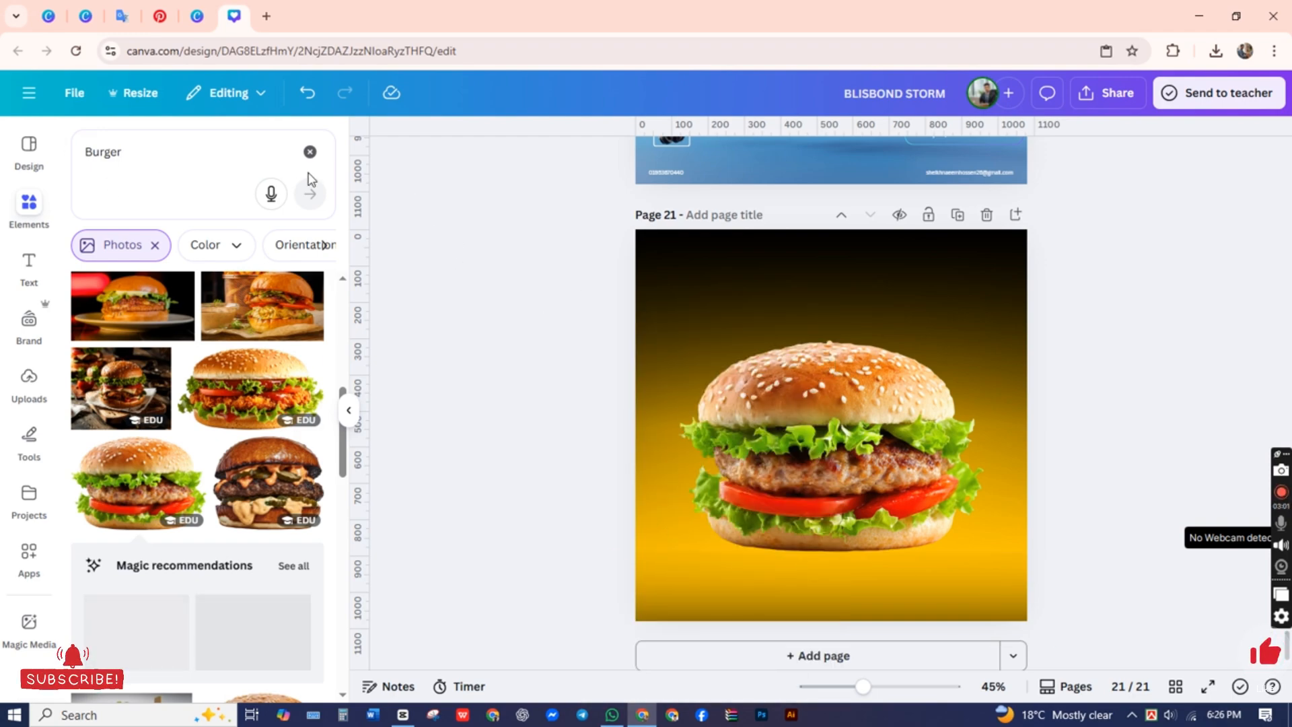
Step: Search the elements for Black and show all of the graphics results
click(153, 159)
text(Black)
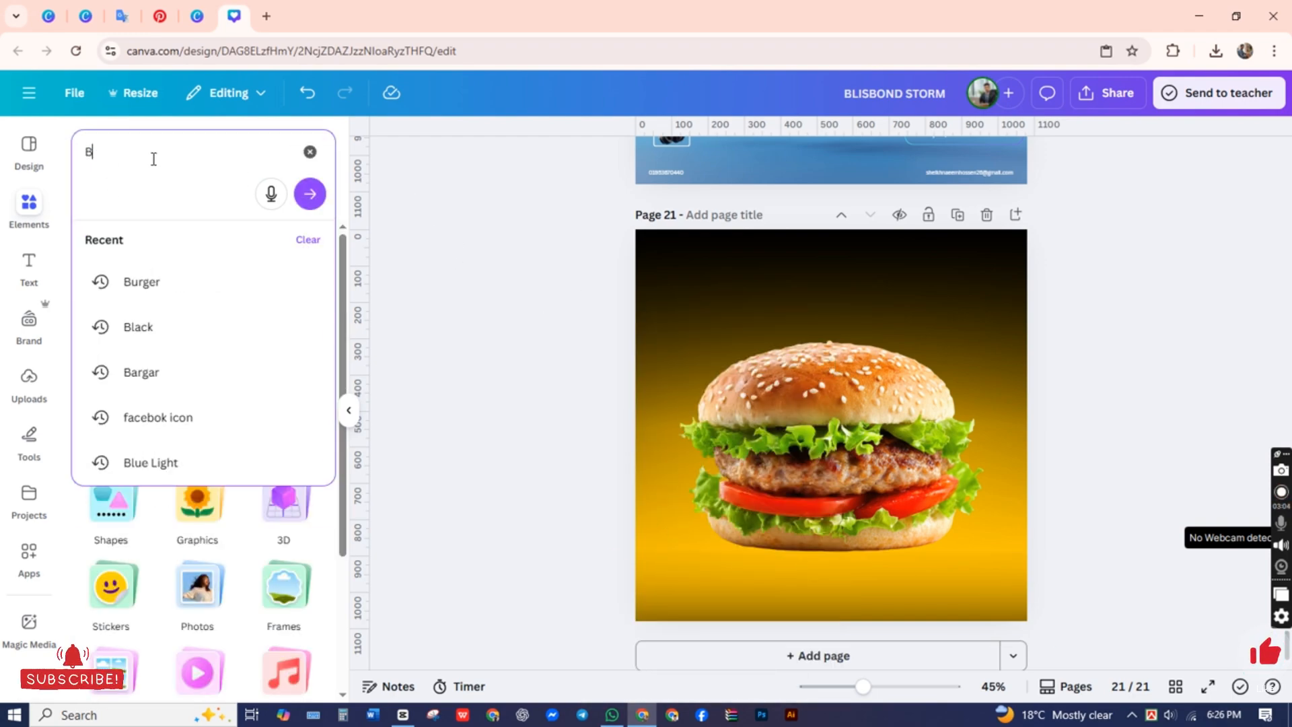
key(Return)
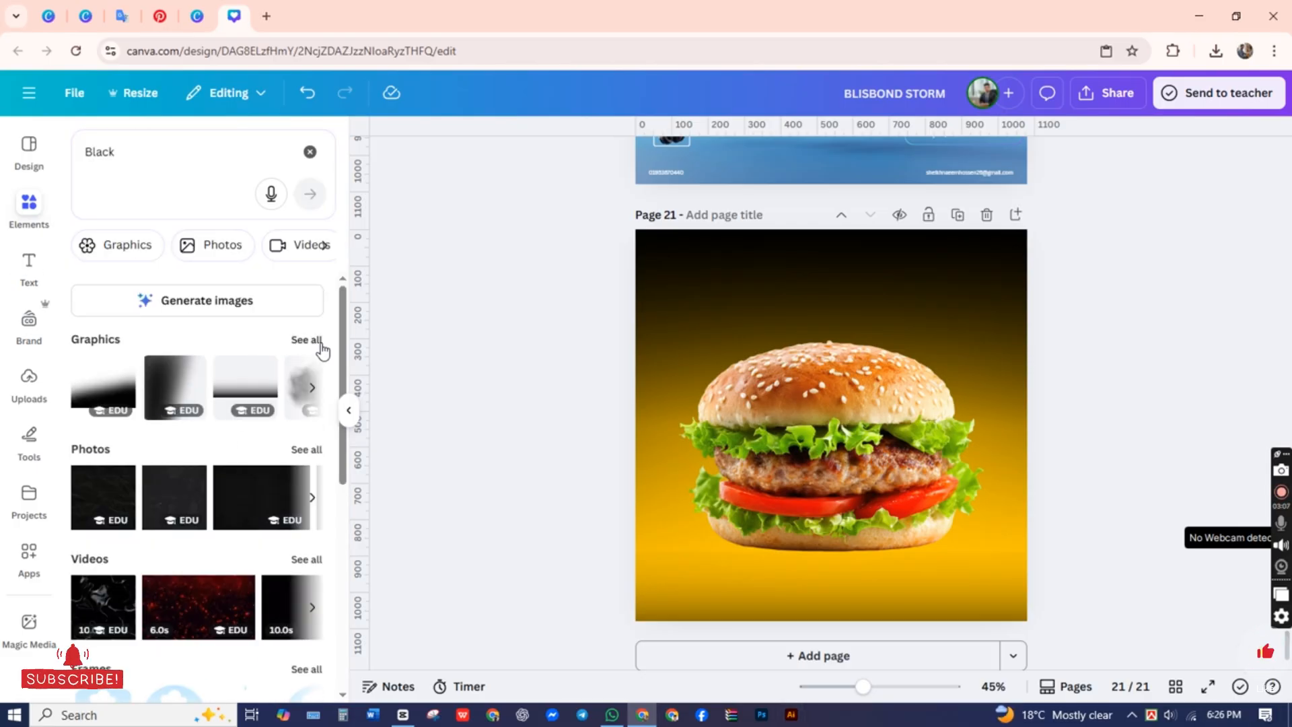
click(307, 339)
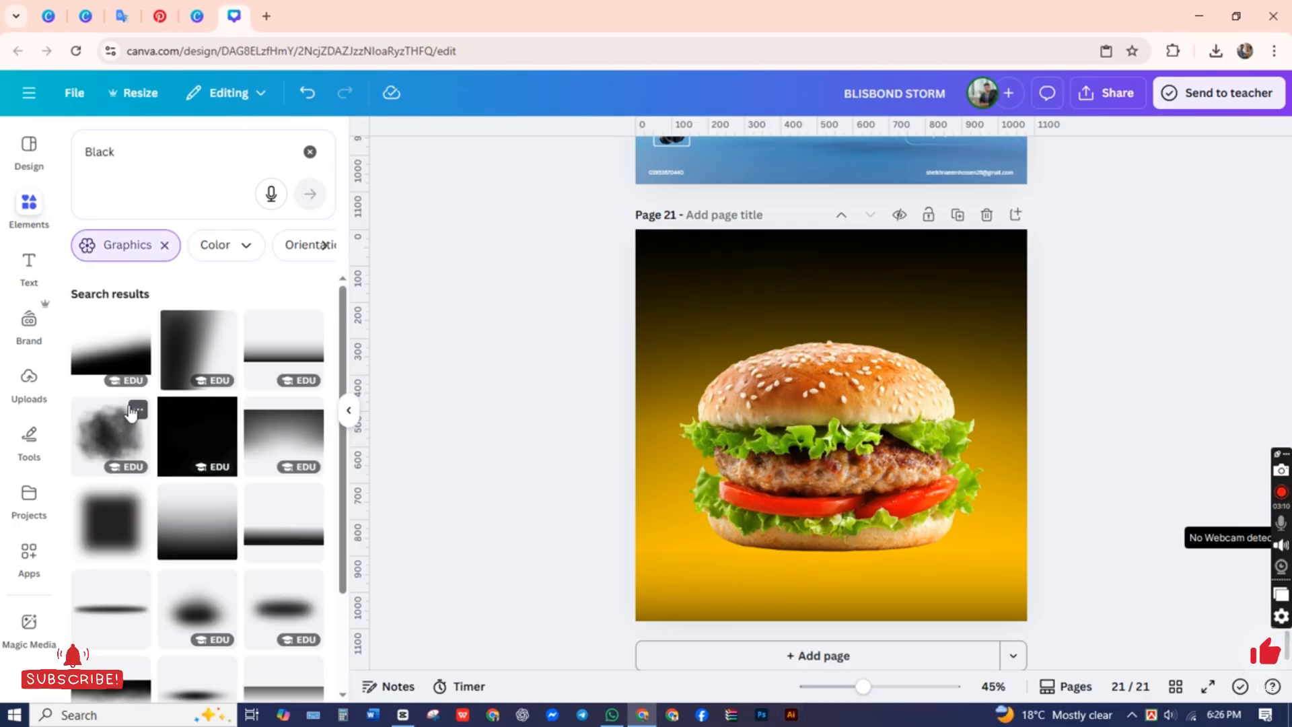
Step: Add a soft black shadow graphic and place it beneath the burger's bottom bun
click(247, 544)
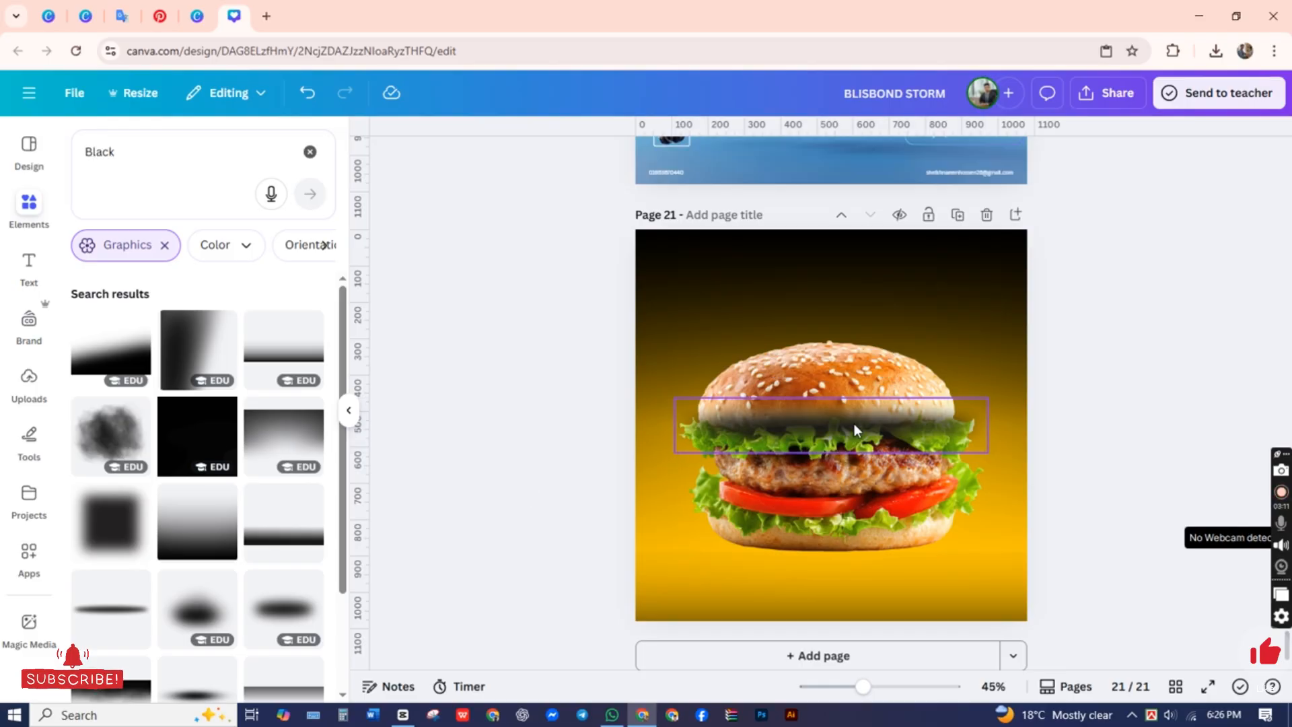
drag(858, 437, 797, 559)
click(552, 548)
click(797, 564)
click(390, 535)
Step: Try sending the burger photo to the back of all layers and undo it
click(806, 434)
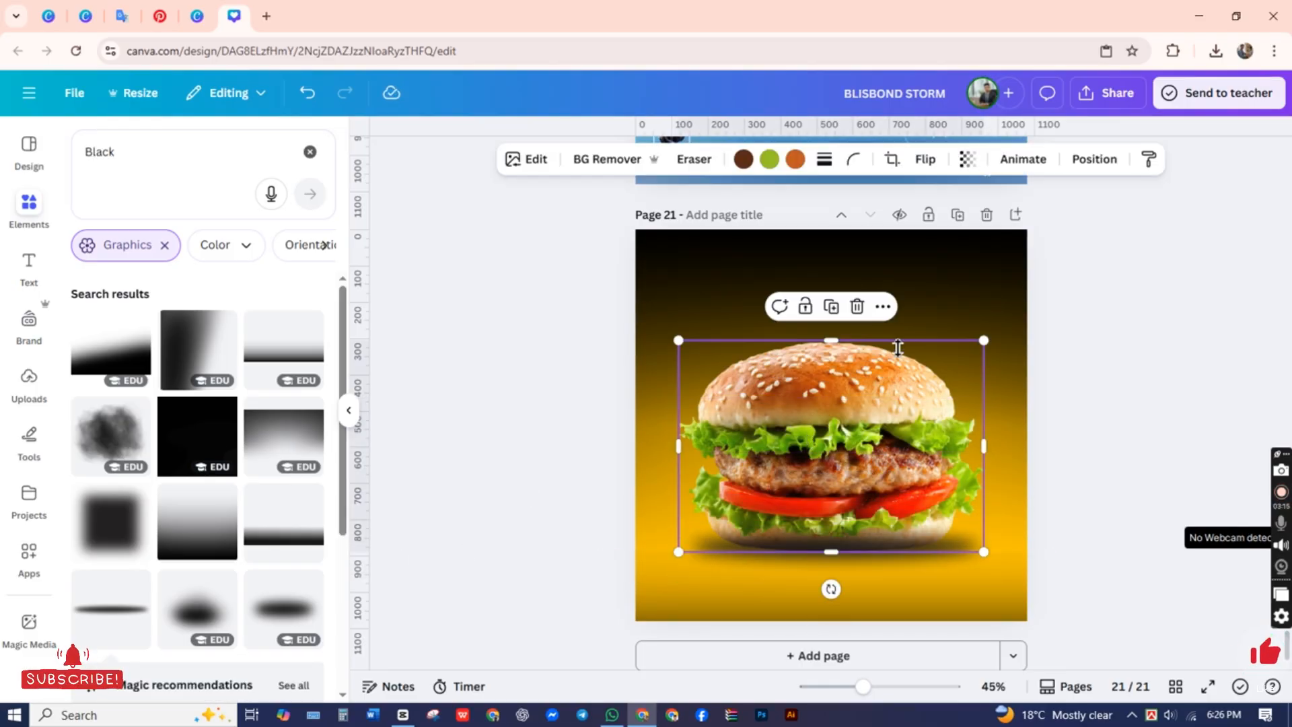
click(883, 306)
mouse_move(938, 572)
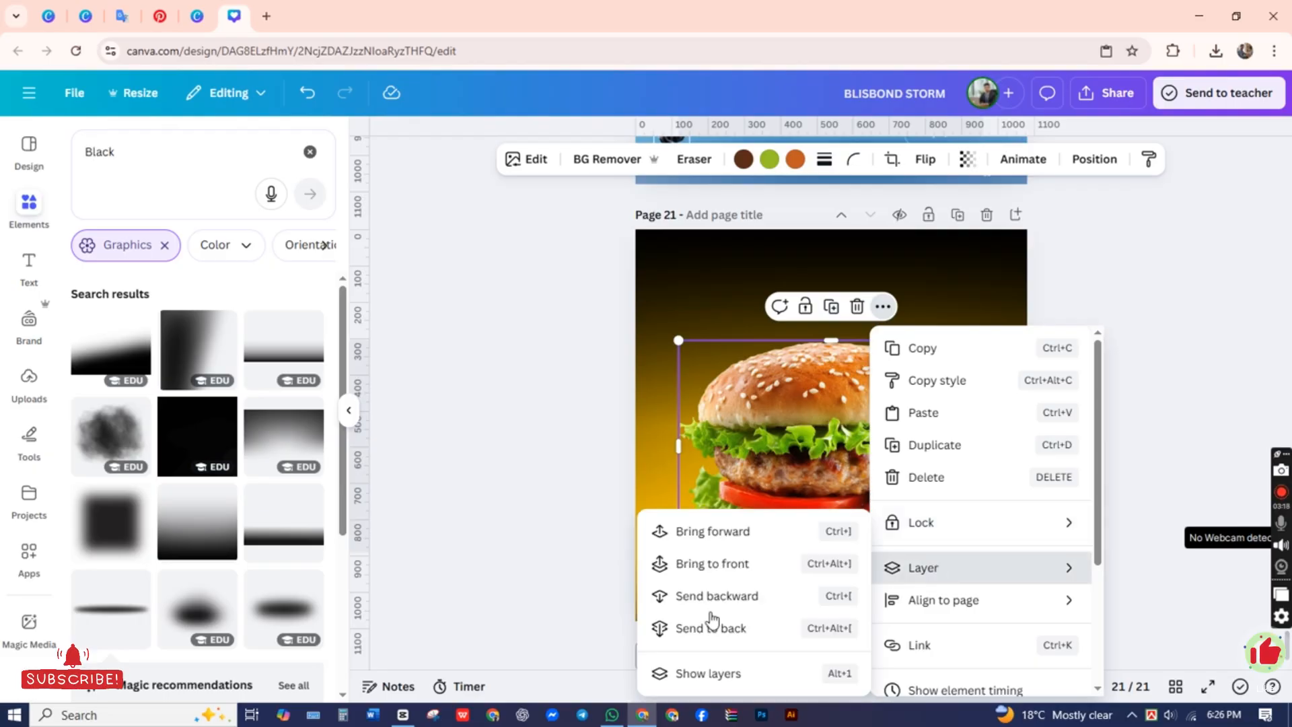
click(712, 623)
click(536, 556)
click(821, 470)
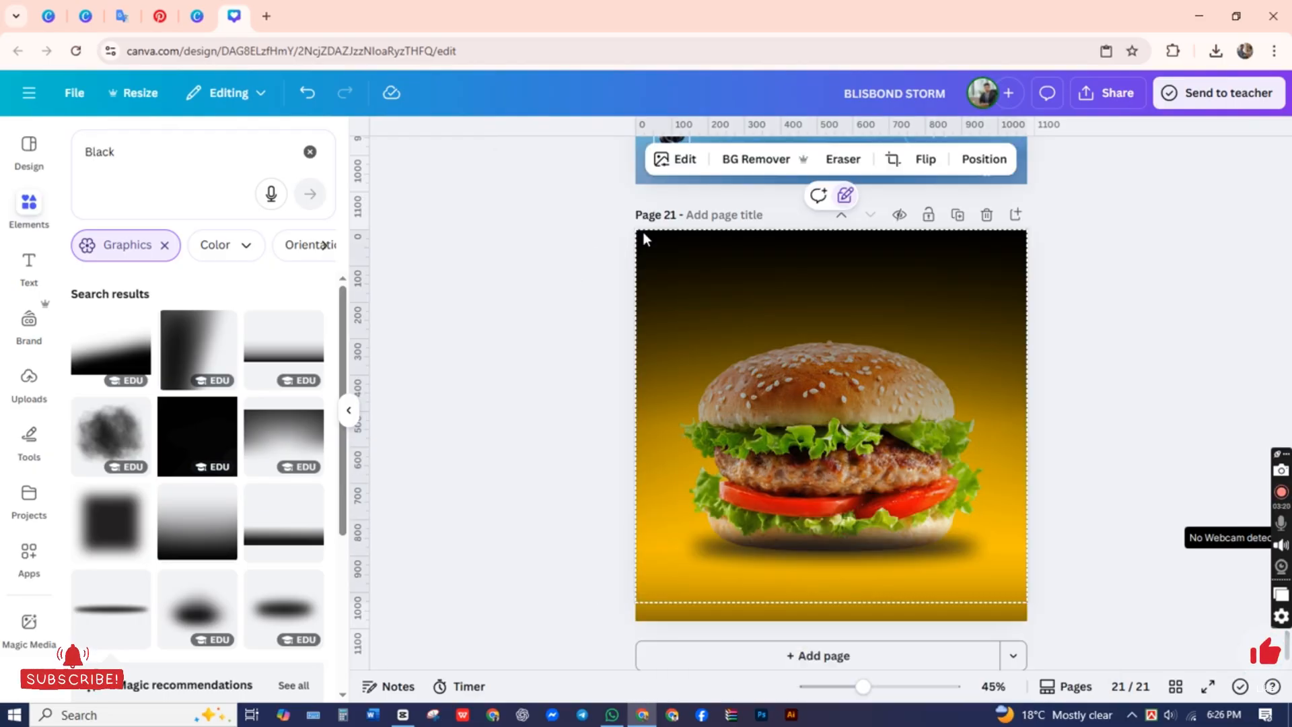
click(307, 99)
Step: Bring the burger photo to the front so it sits above the shadow graphic
click(819, 391)
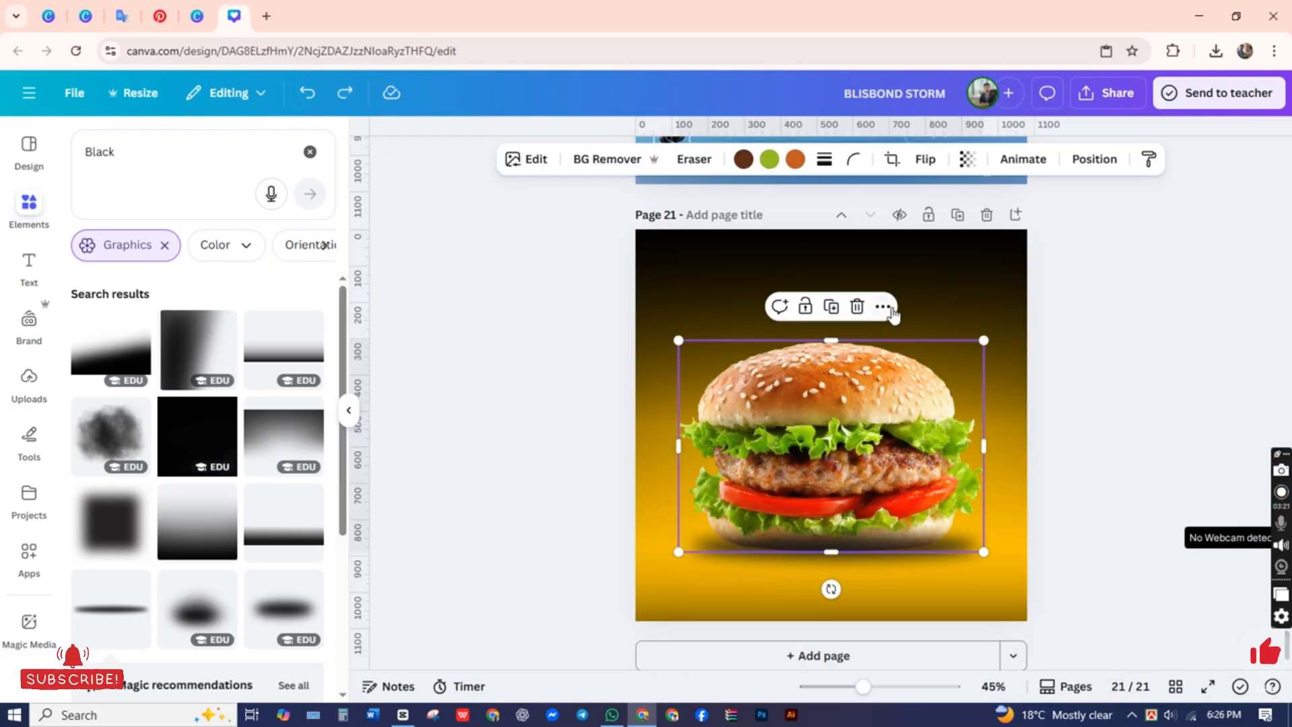
click(883, 306)
mouse_move(892, 568)
click(740, 564)
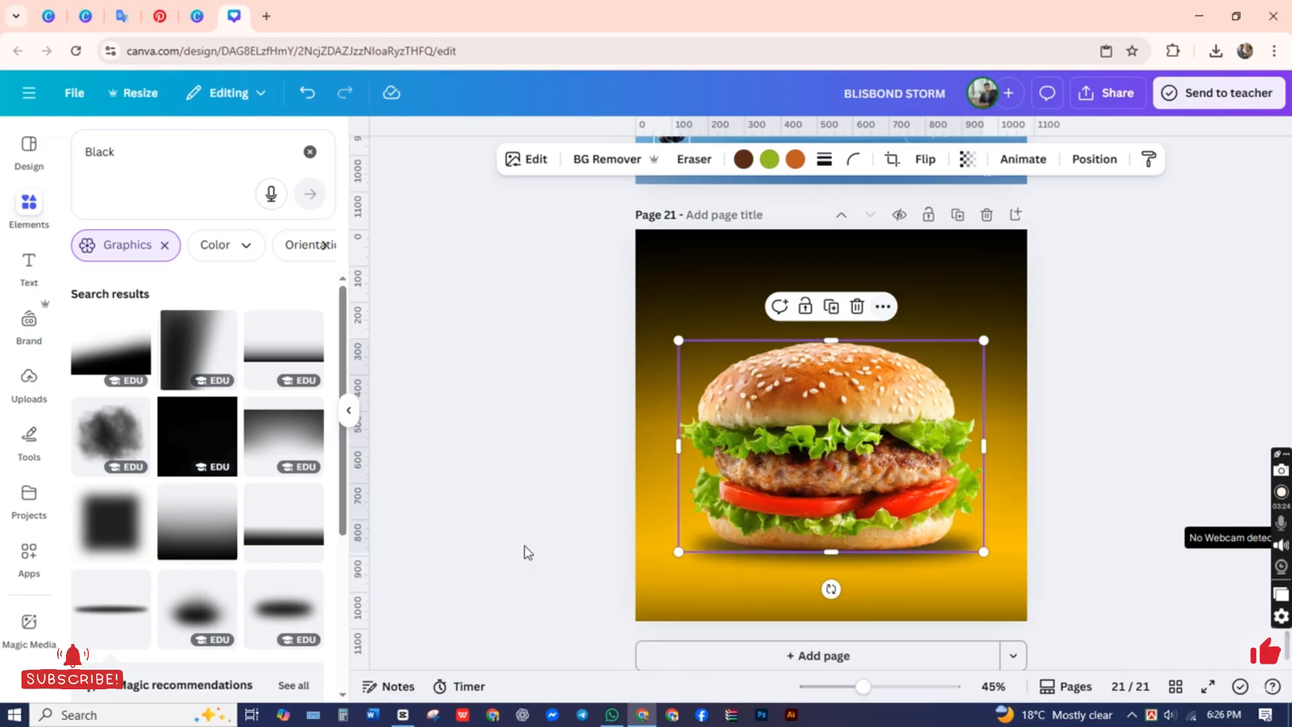
Step: Shift the shadow graphic slightly so it sits directly under the burger's bottom bun
click(911, 559)
drag(911, 559, 912, 562)
key(Up)
key(Up)
key(Up)
key(Up)
key(Up)
key(Up)
key(Up)
key(Up)
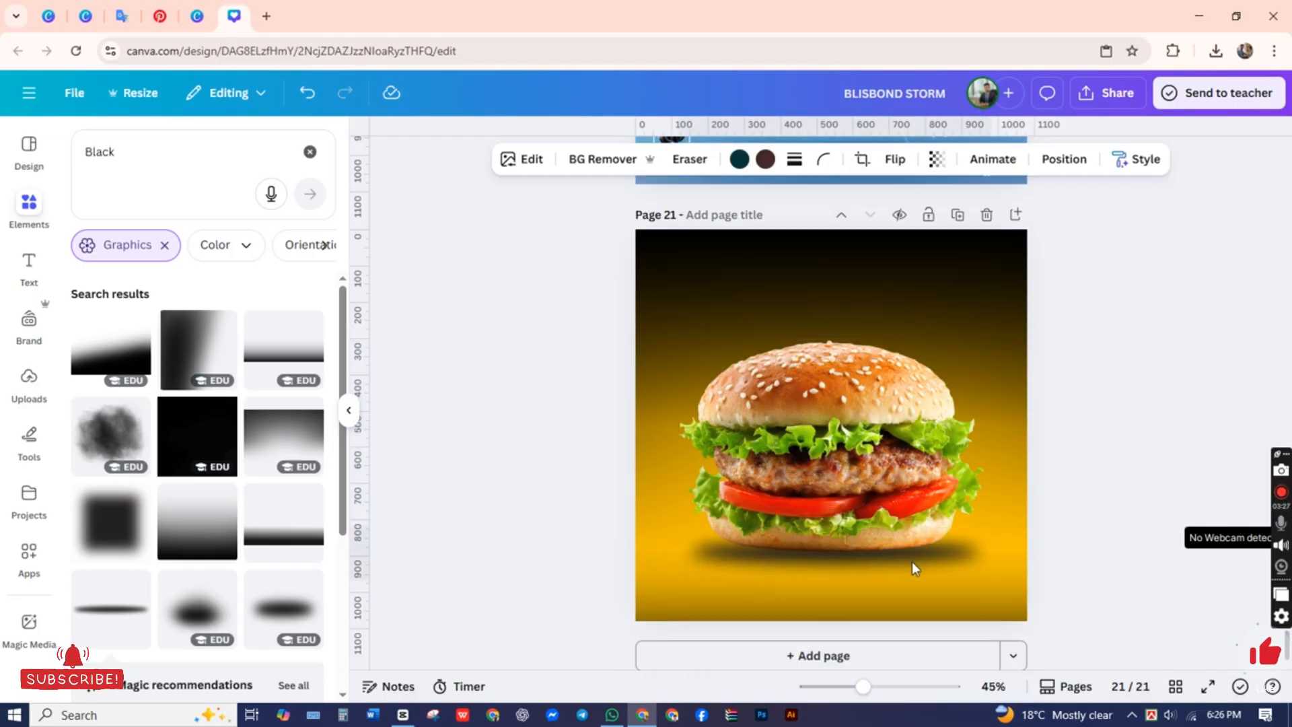
click(1008, 536)
Step: Lower the shadow graphic's opacity slightly and fine-tune its position so it is centered beneath the burger
click(931, 560)
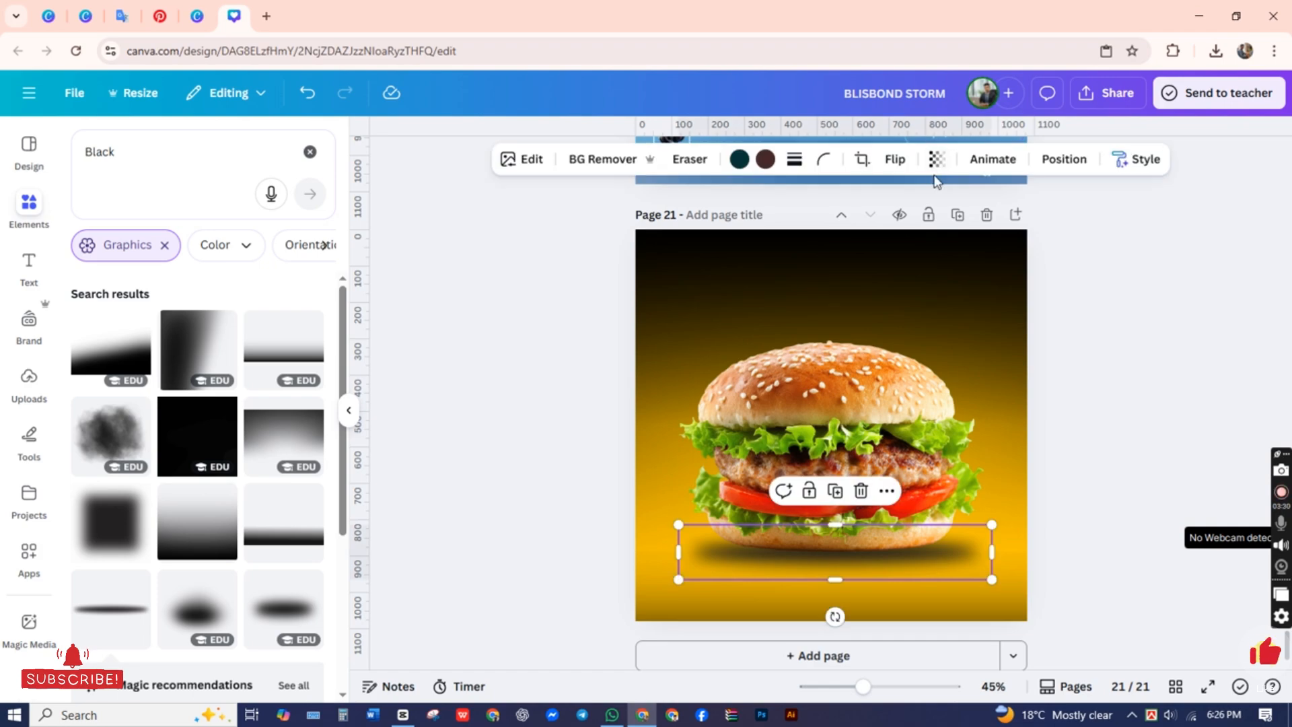
click(937, 159)
mouse_move(908, 229)
mouse_down()
mouse_move(869, 230)
mouse_move(896, 230)
mouse_up()
click(536, 409)
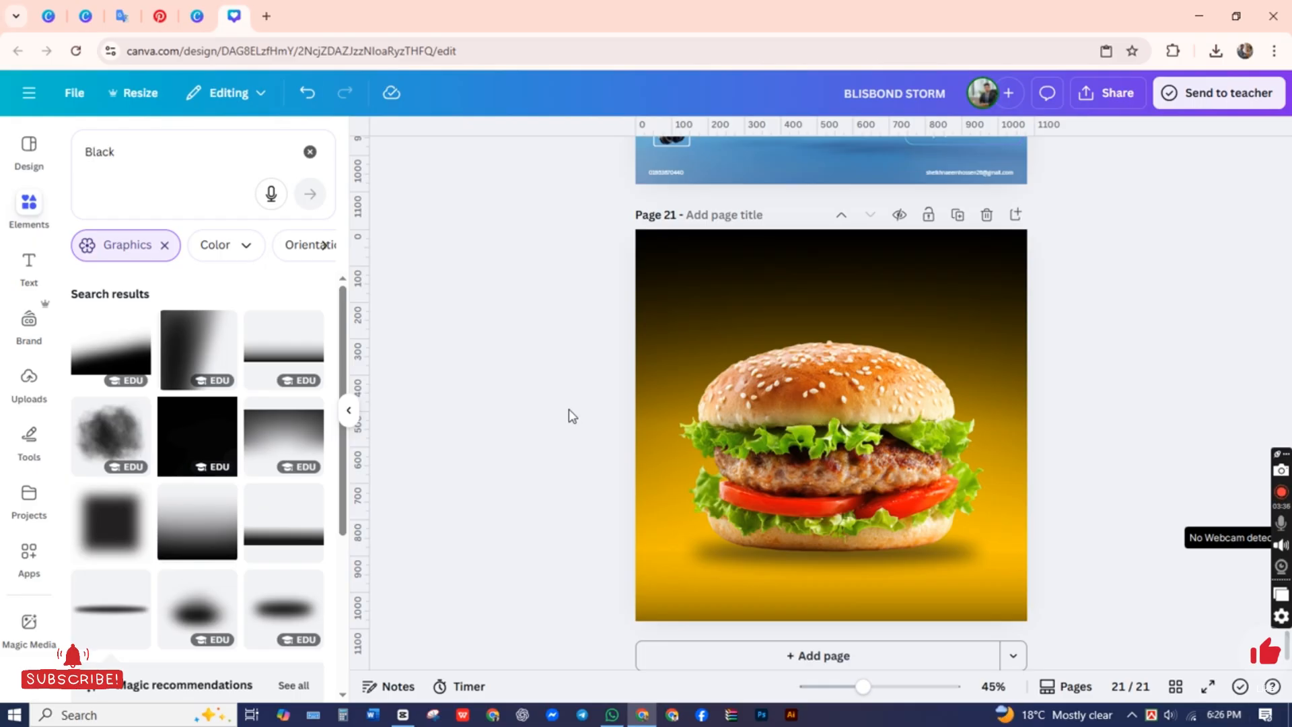
click(942, 560)
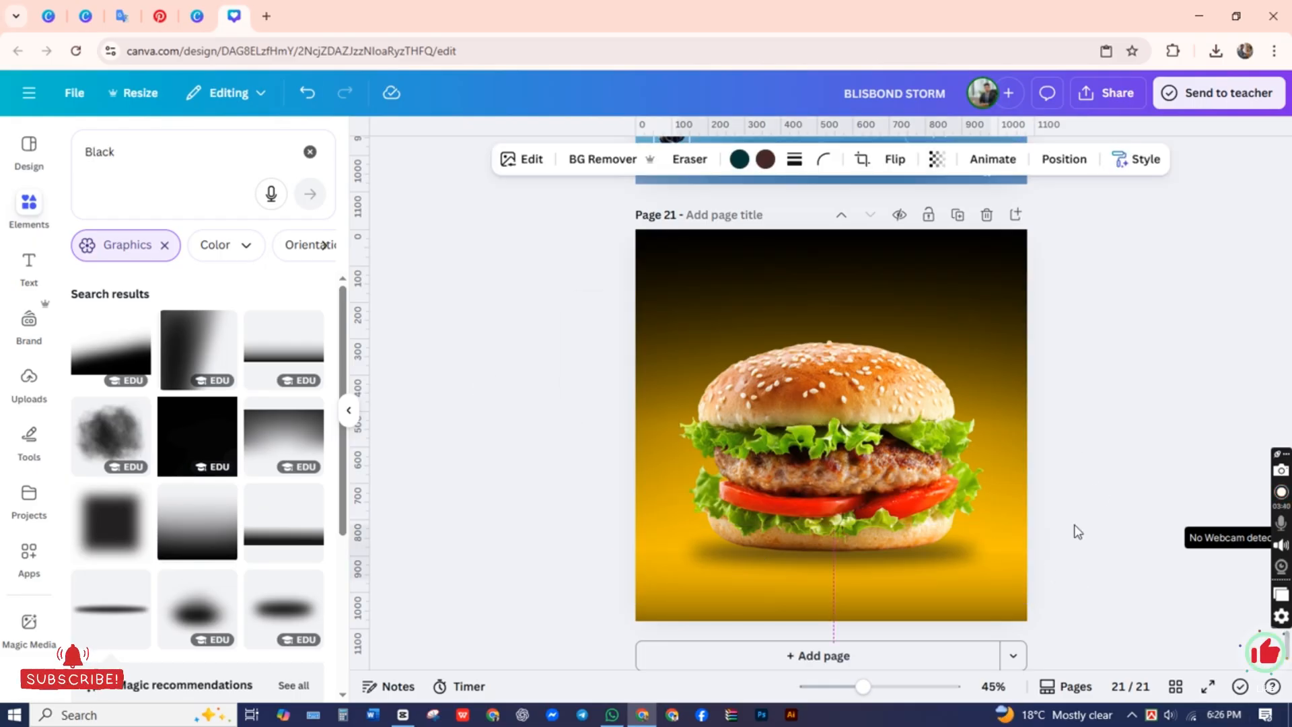
click(1084, 475)
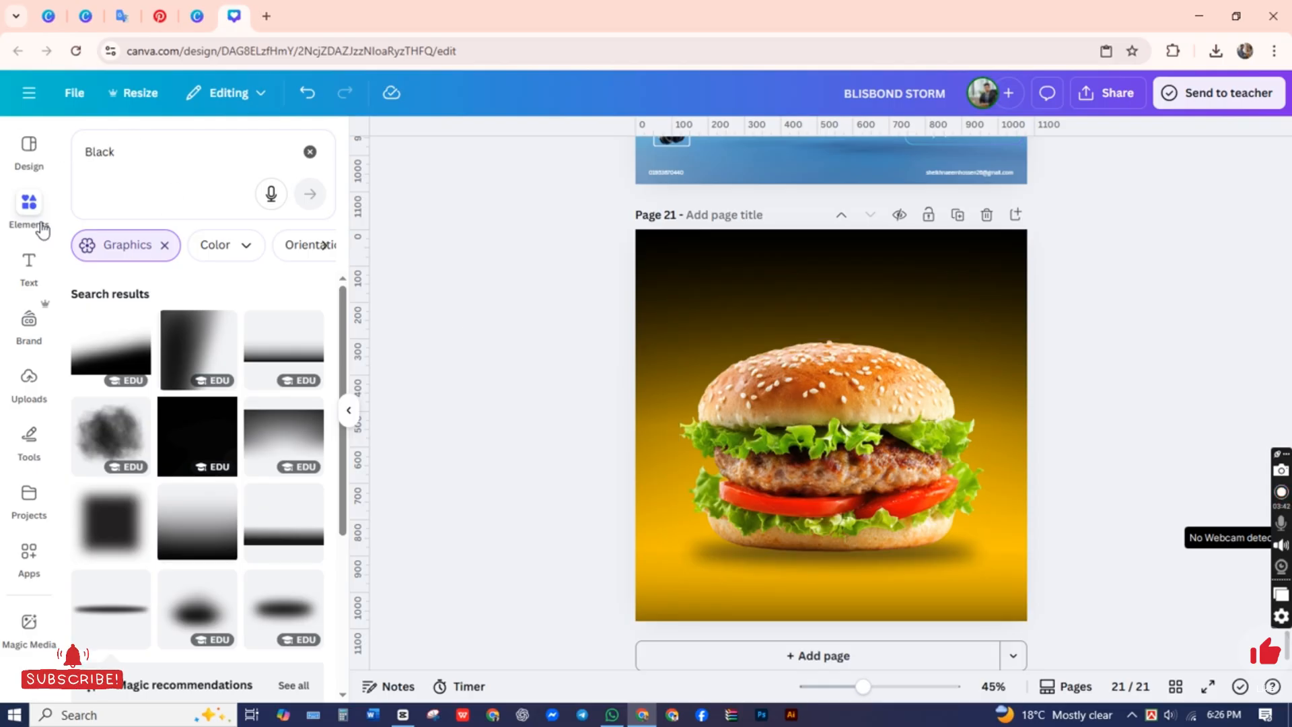
Step: Clear the element search and add a body text box reading "Your Logo" on two lines
click(310, 151)
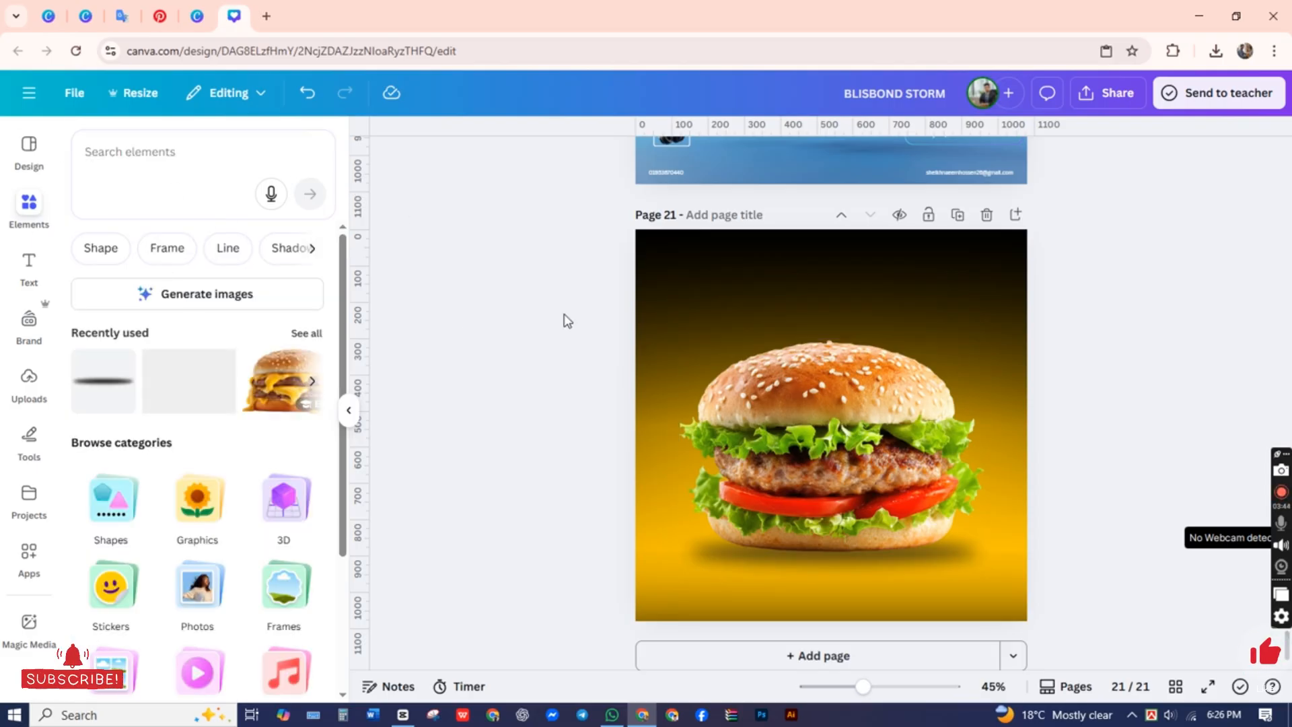
click(29, 262)
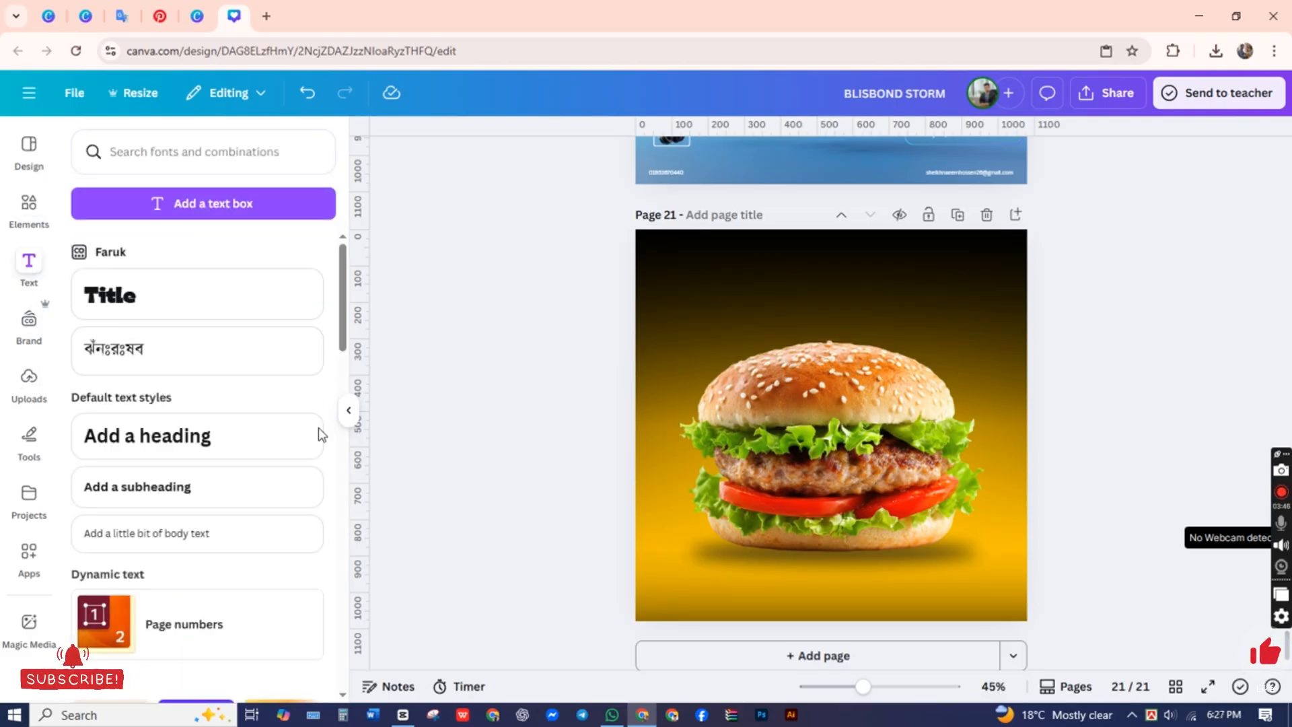
click(146, 533)
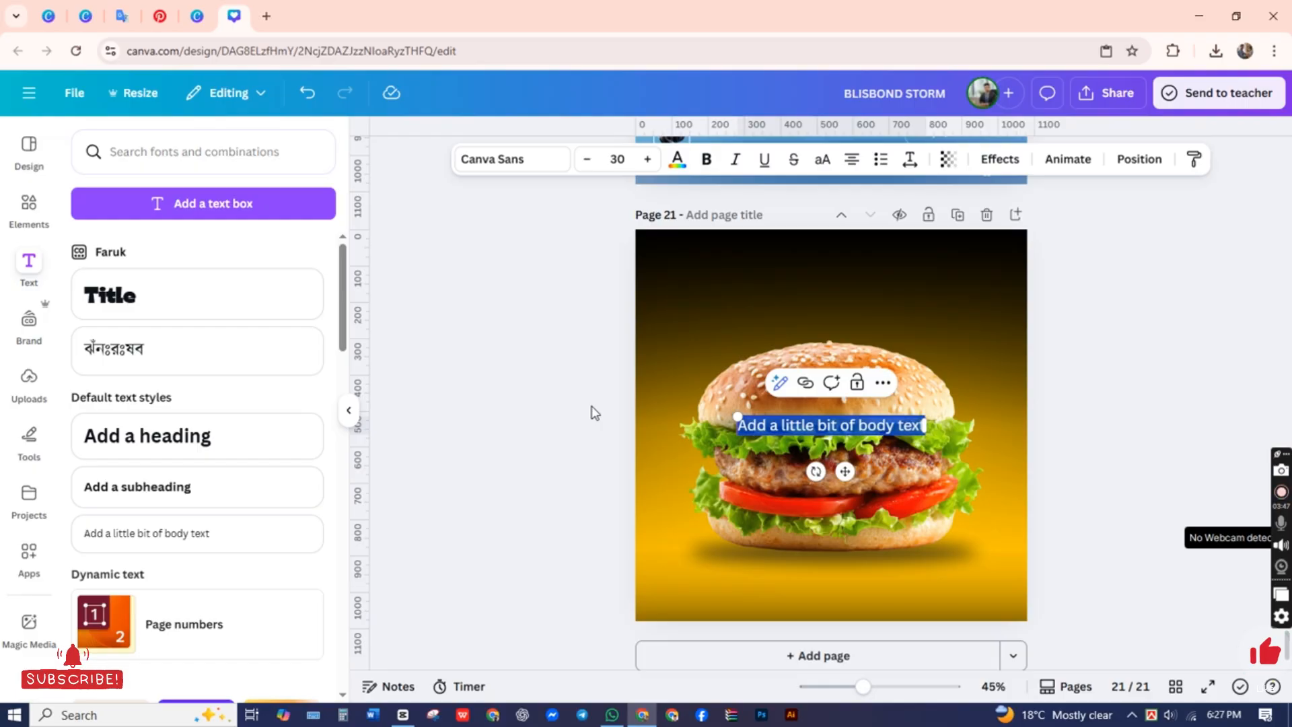
text(Your Logo)
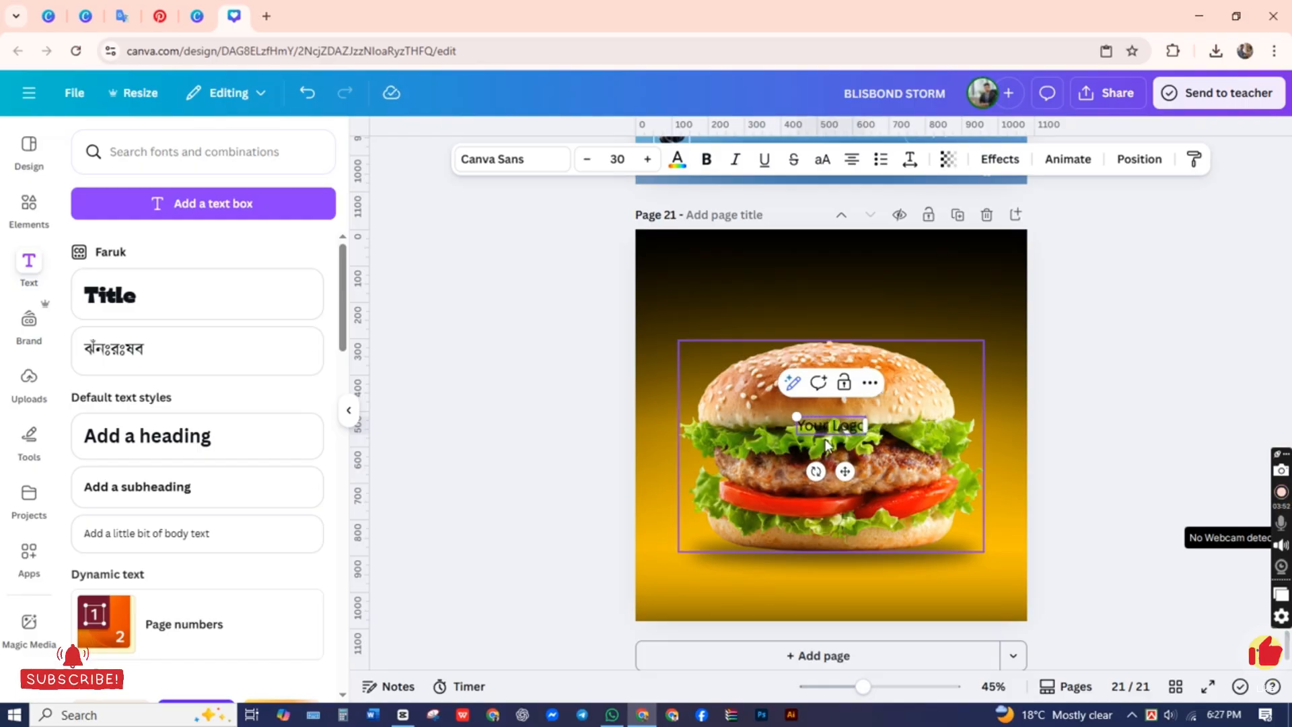
click(534, 474)
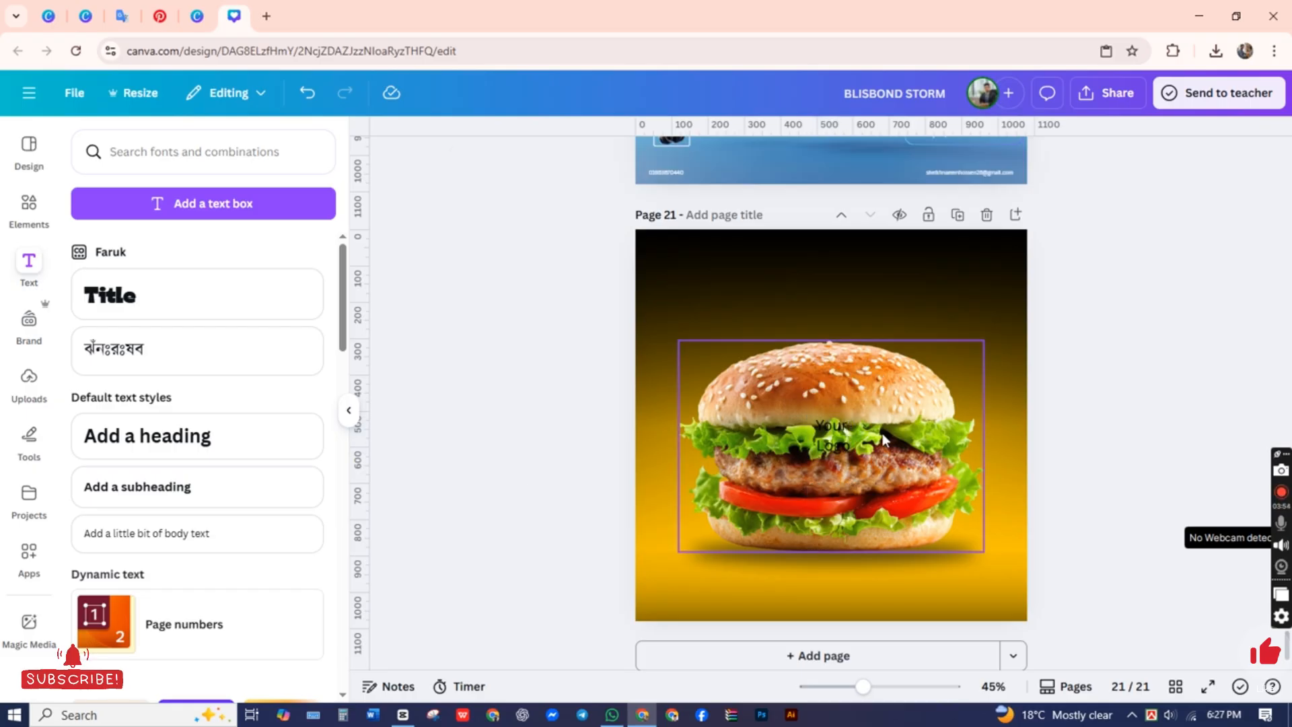
Step: Change the "Your Logo" text color to white
click(833, 432)
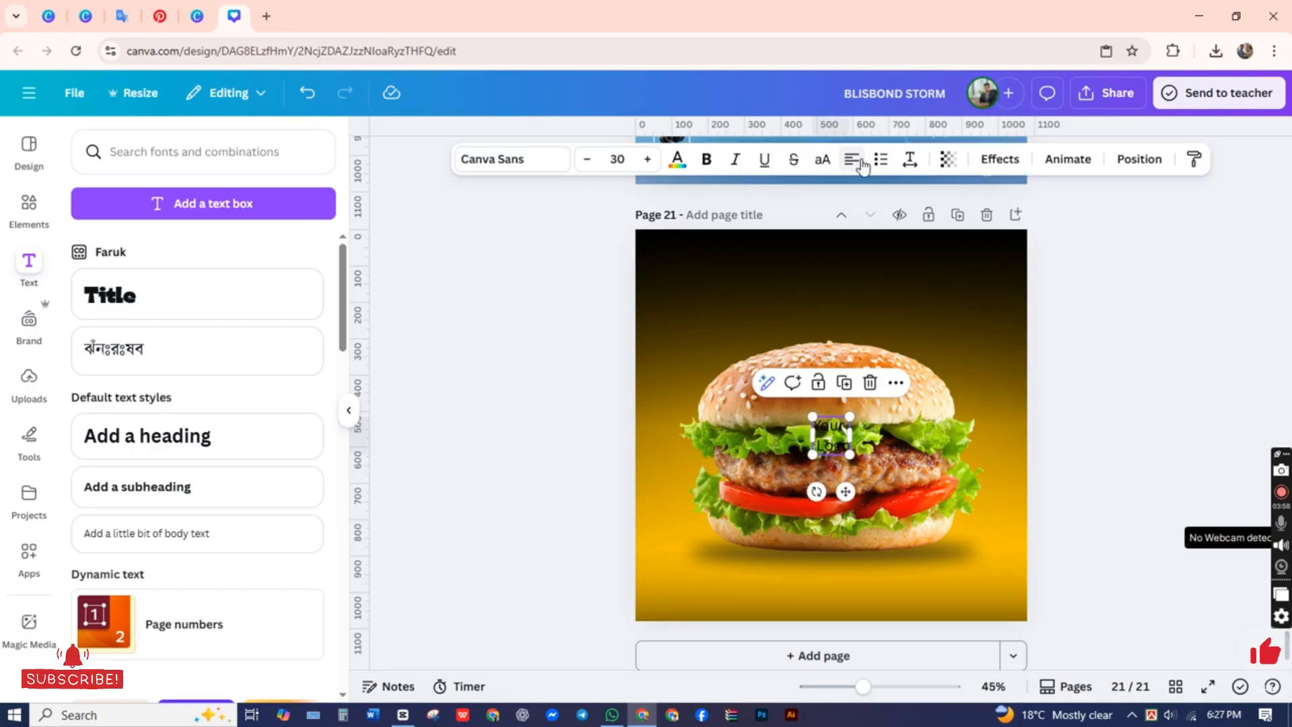
click(1172, 381)
click(825, 439)
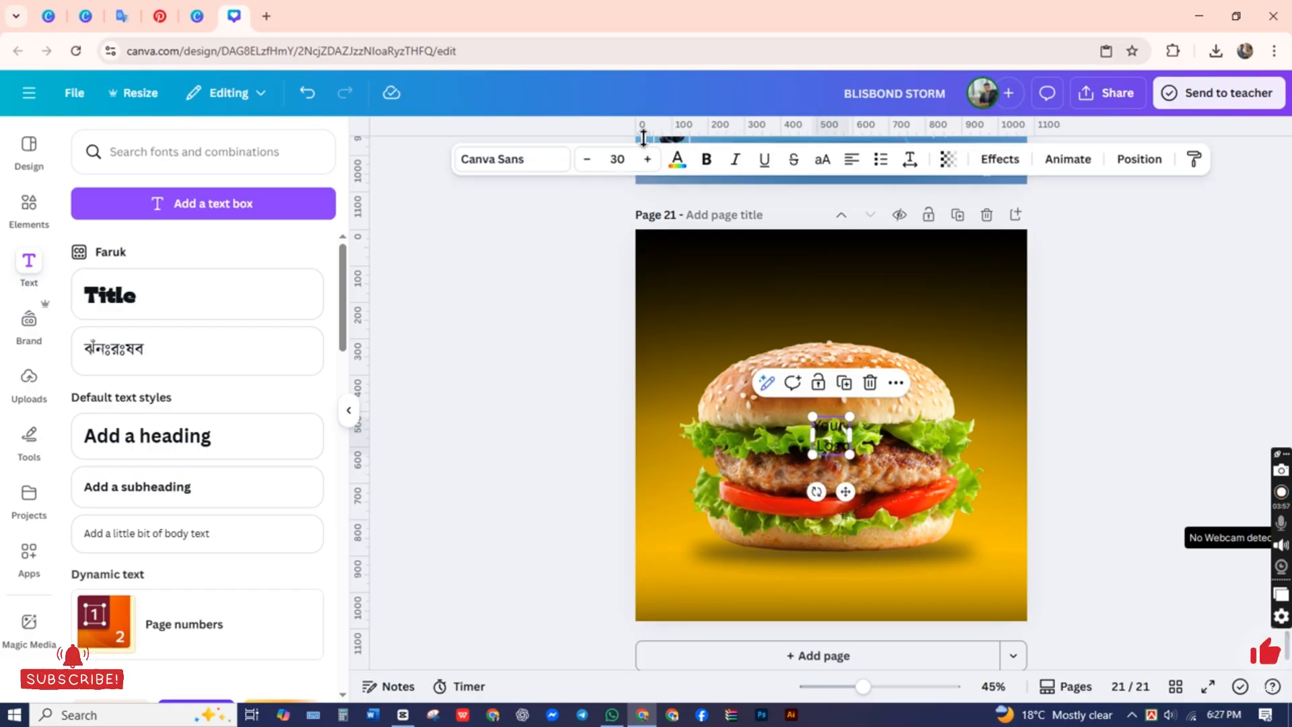
click(676, 172)
click(124, 254)
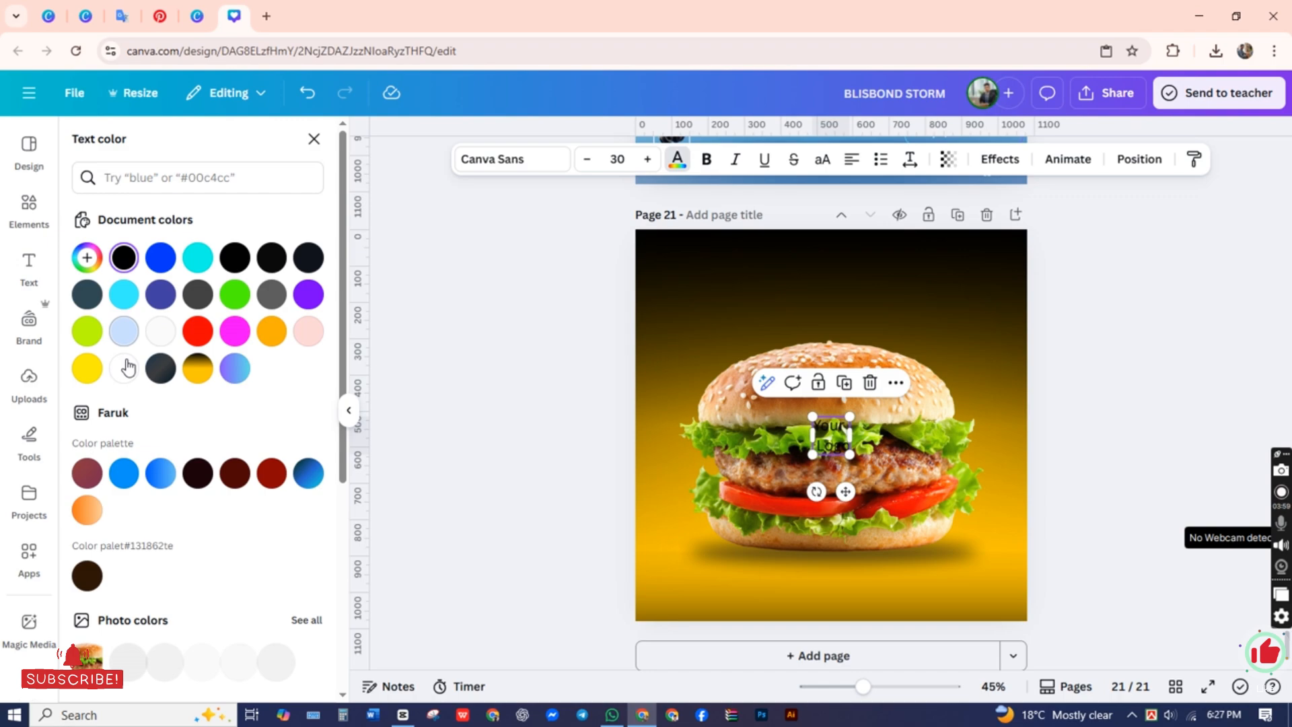
click(418, 354)
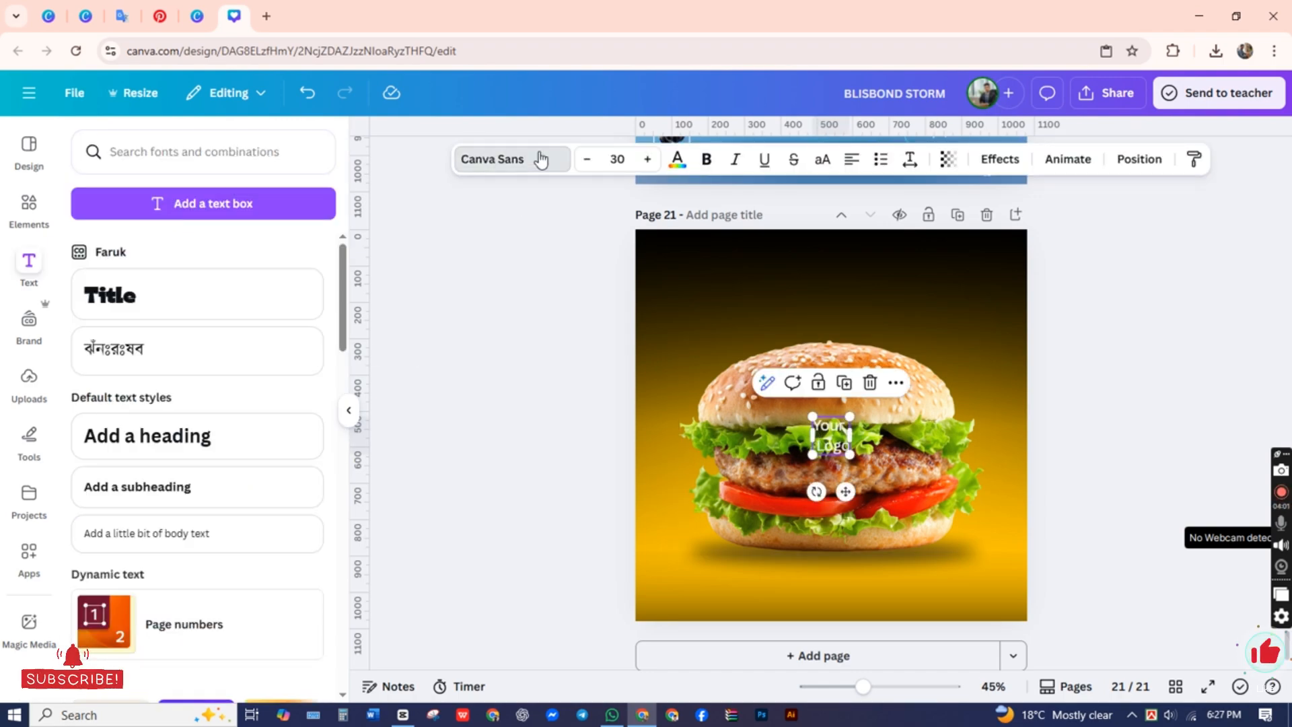
Step: Try several fonts on the "Your Logo" text and set it to Noto Serif Ethiopic Condensed
click(498, 159)
click(179, 457)
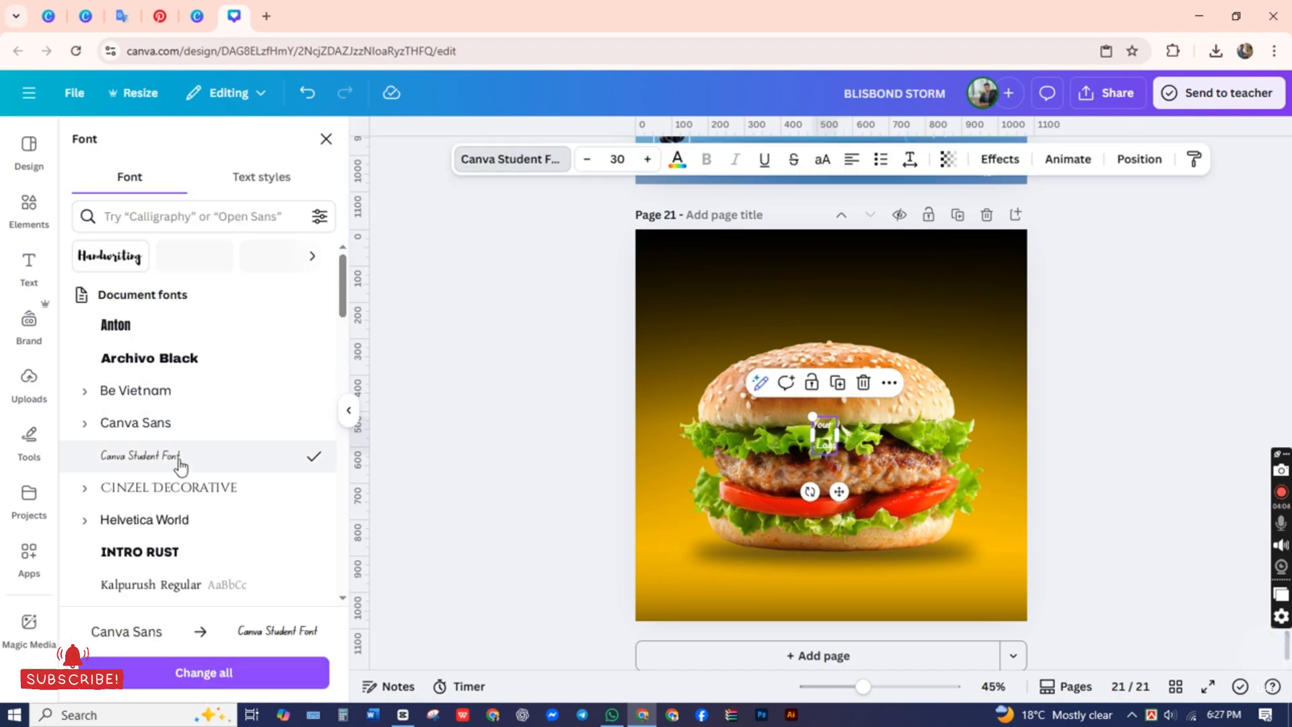
click(243, 521)
scroll(222, 471, down, 3)
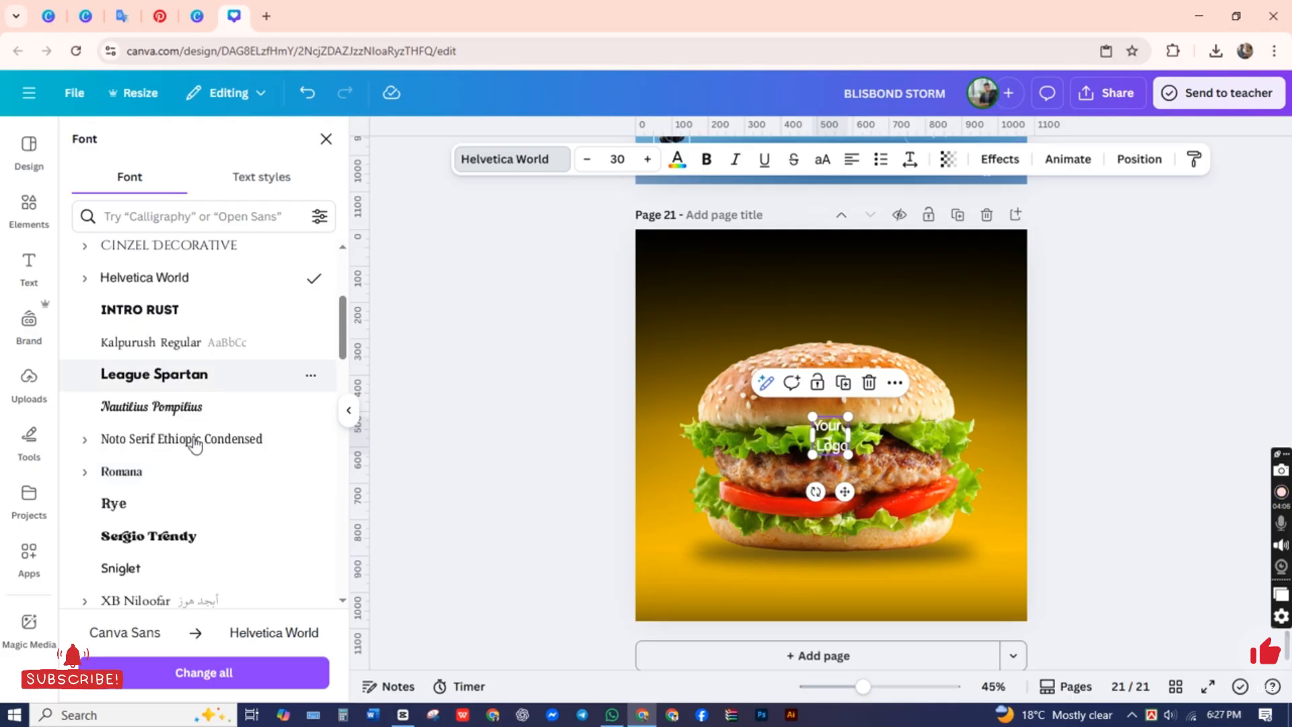
click(155, 442)
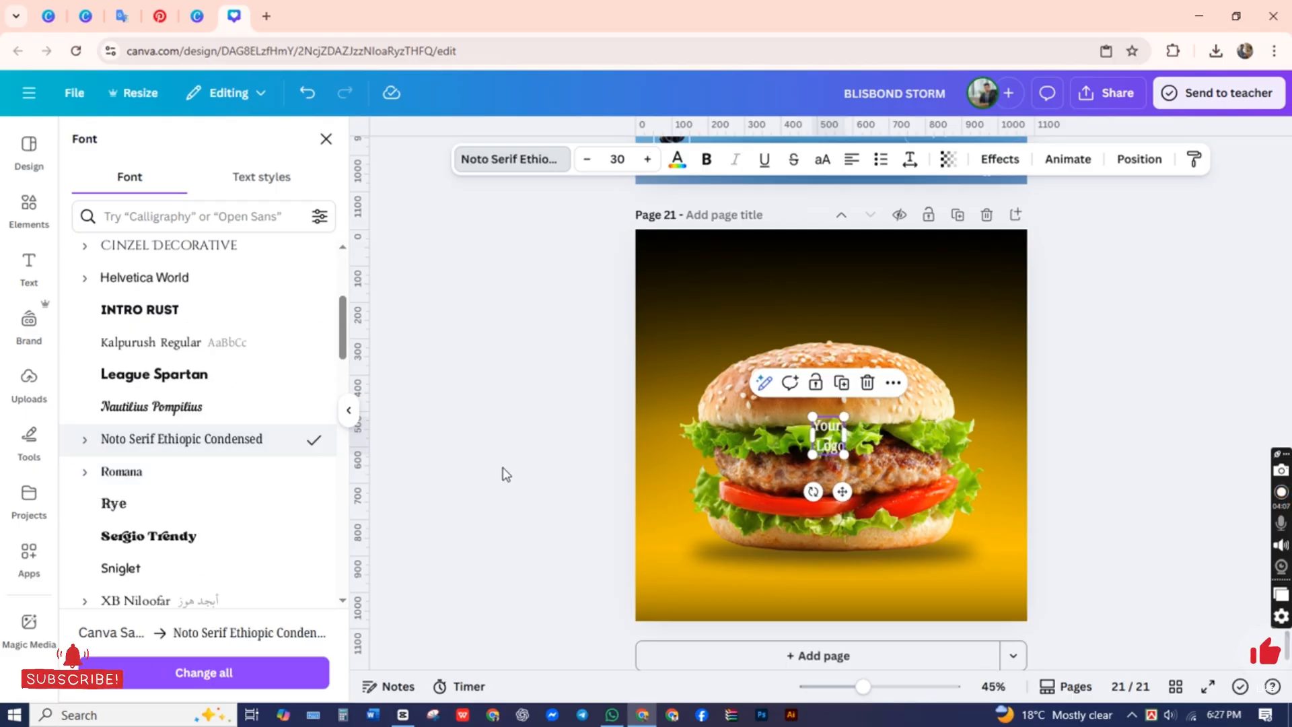
click(489, 456)
Step: Place the "Your Logo" text in the page's top-left corner and shrink it to size 21.5
click(831, 438)
drag(840, 496, 671, 270)
click(614, 268)
click(657, 257)
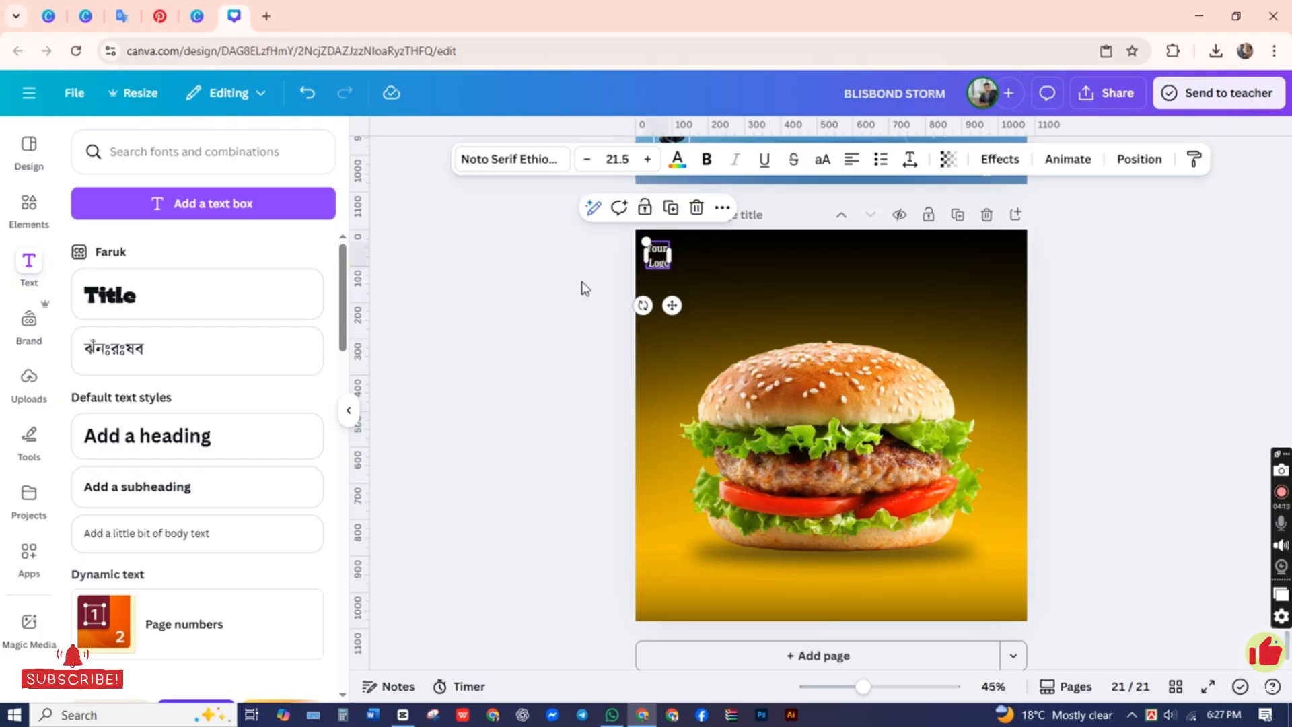
click(580, 282)
right_click(581, 281)
click(515, 322)
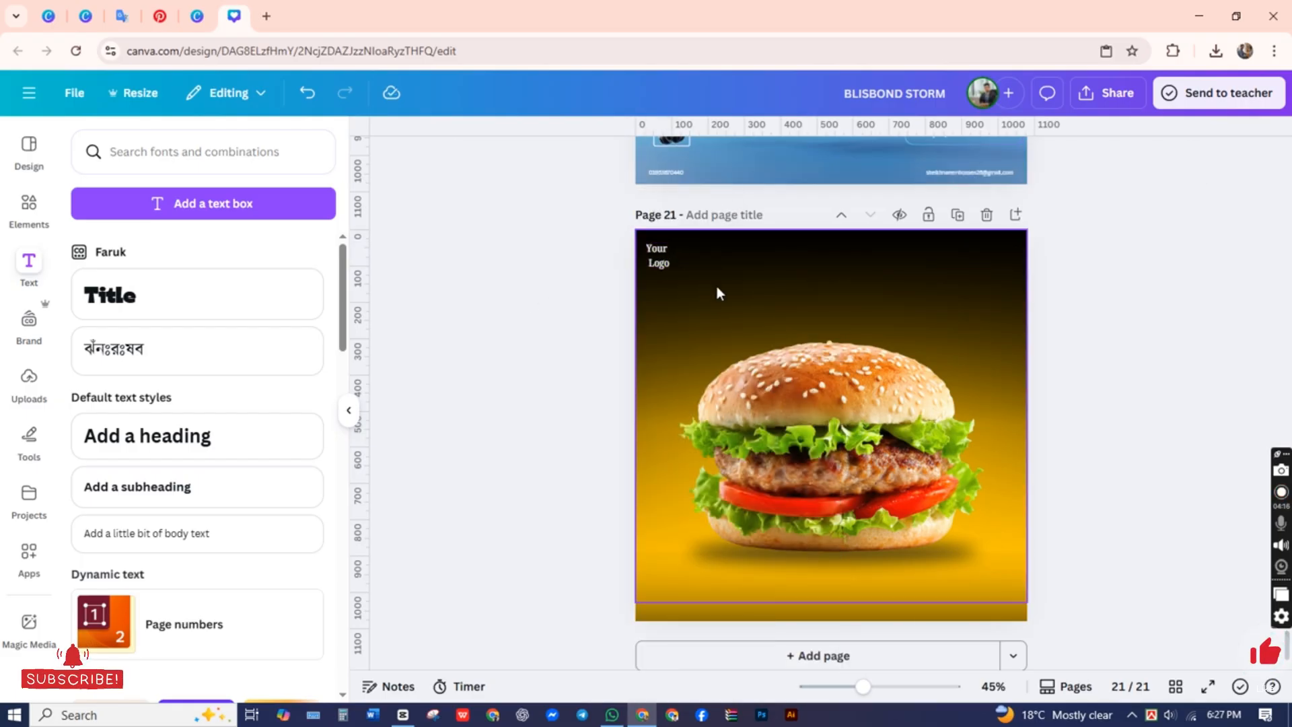
click(29, 209)
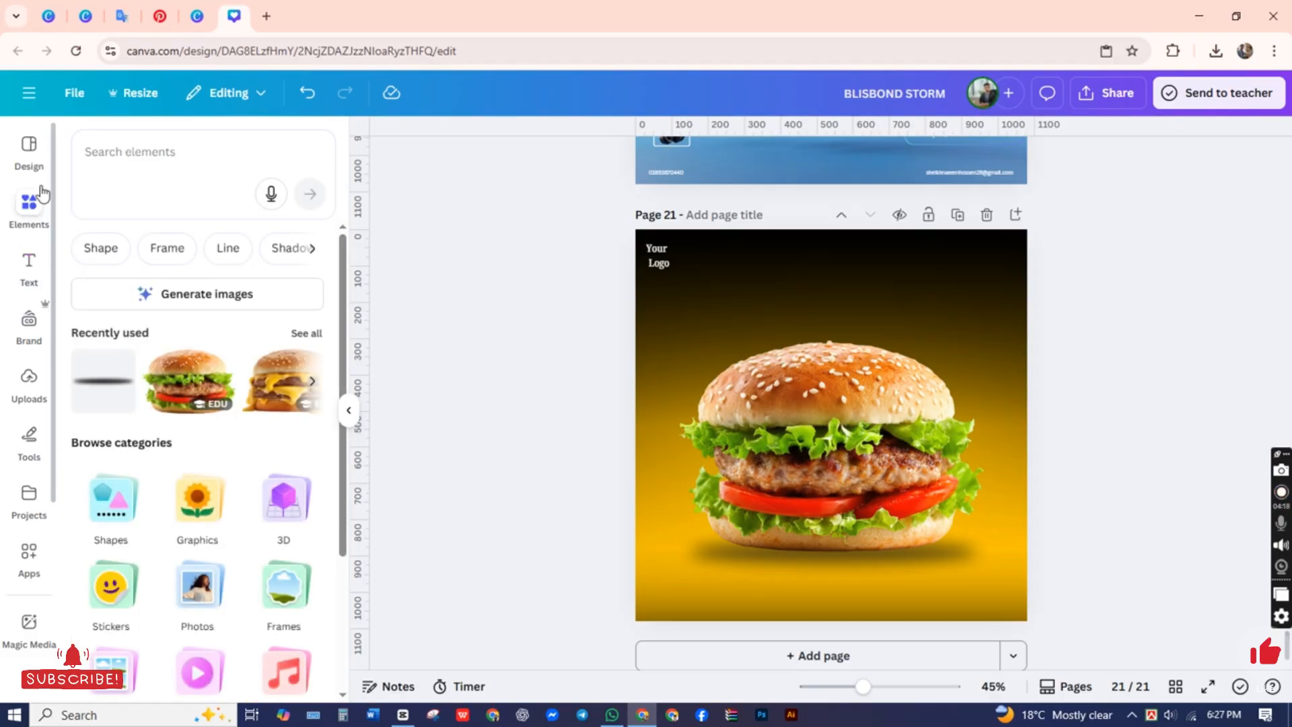
click(149, 149)
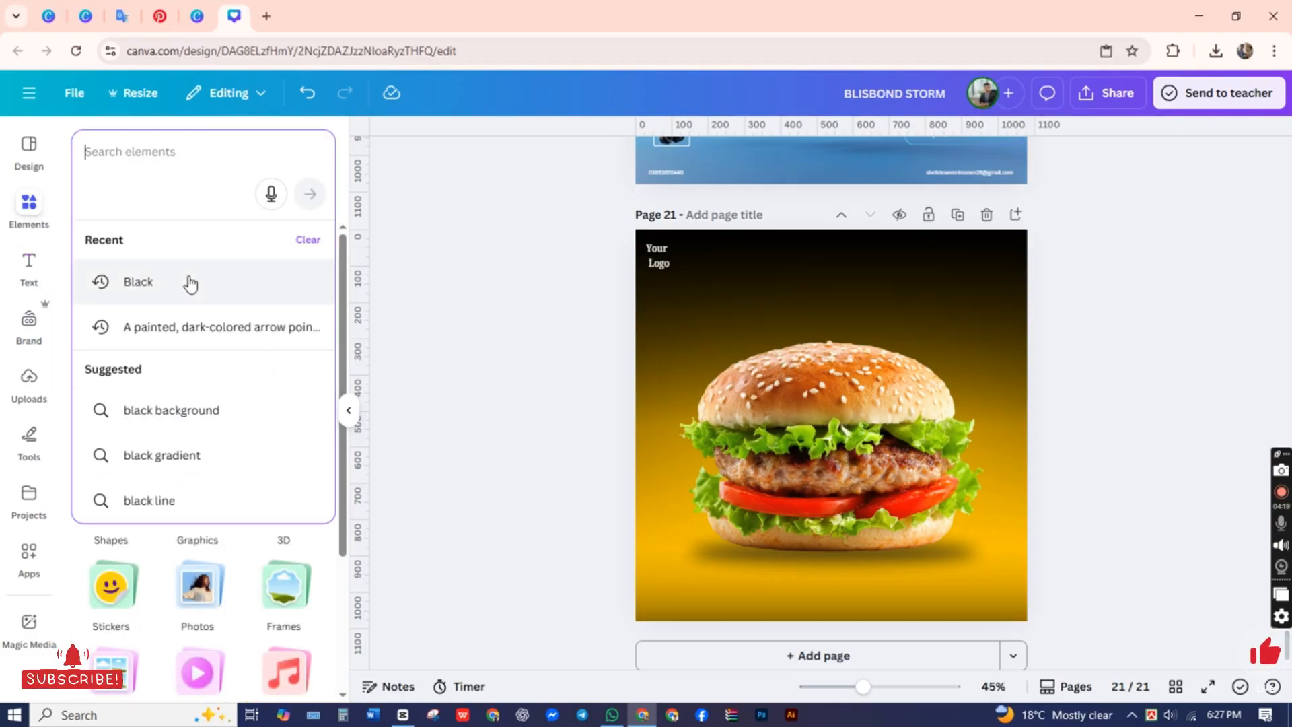
text(Bu)
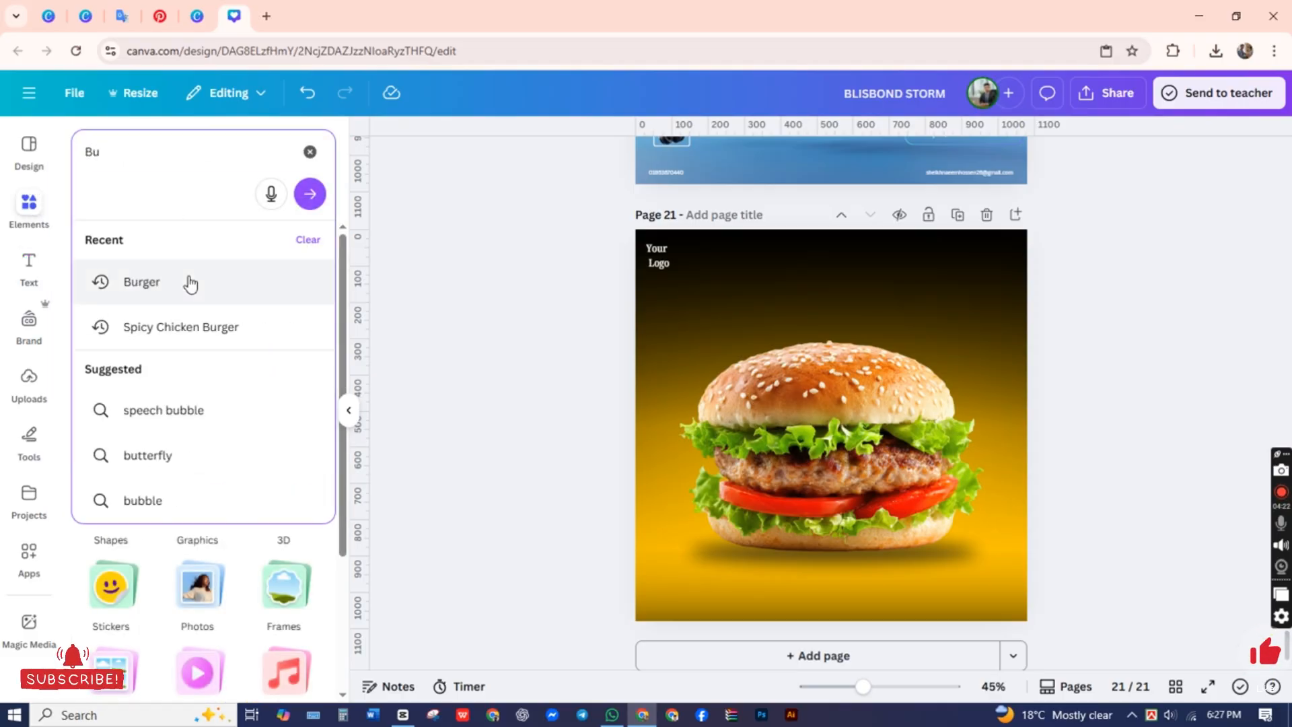
click(191, 285)
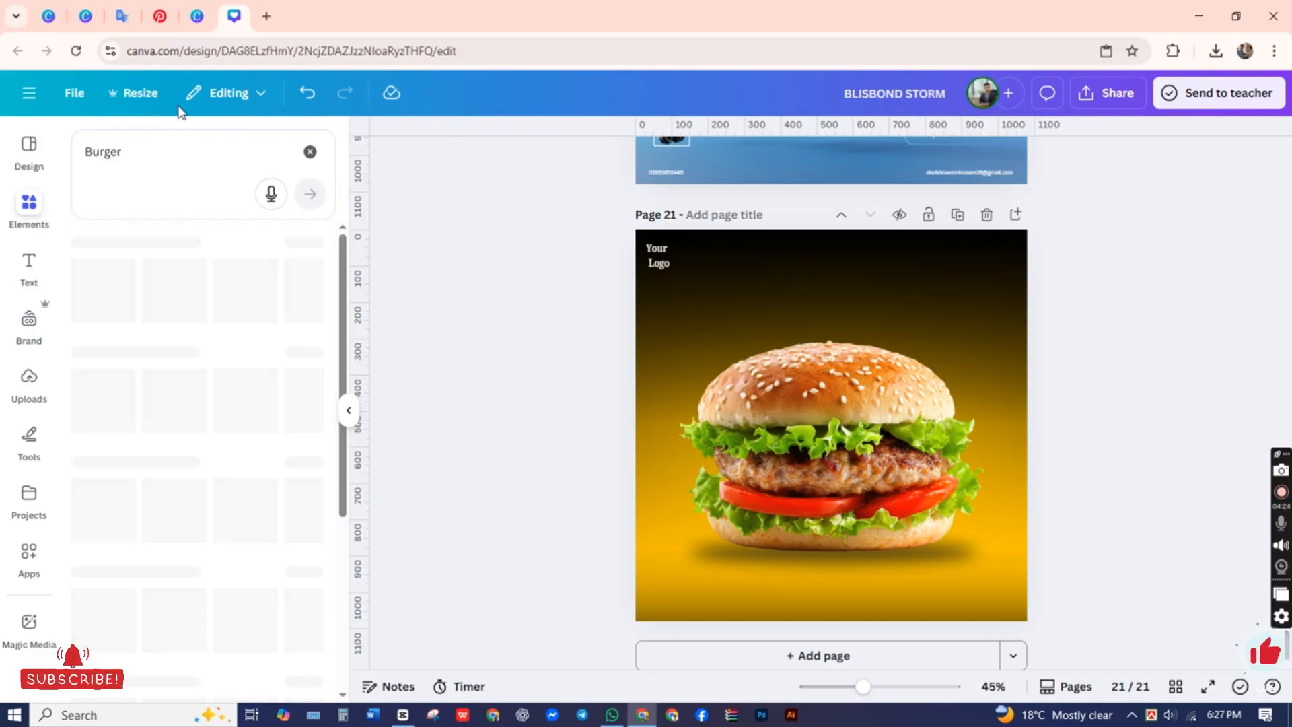
click(145, 148)
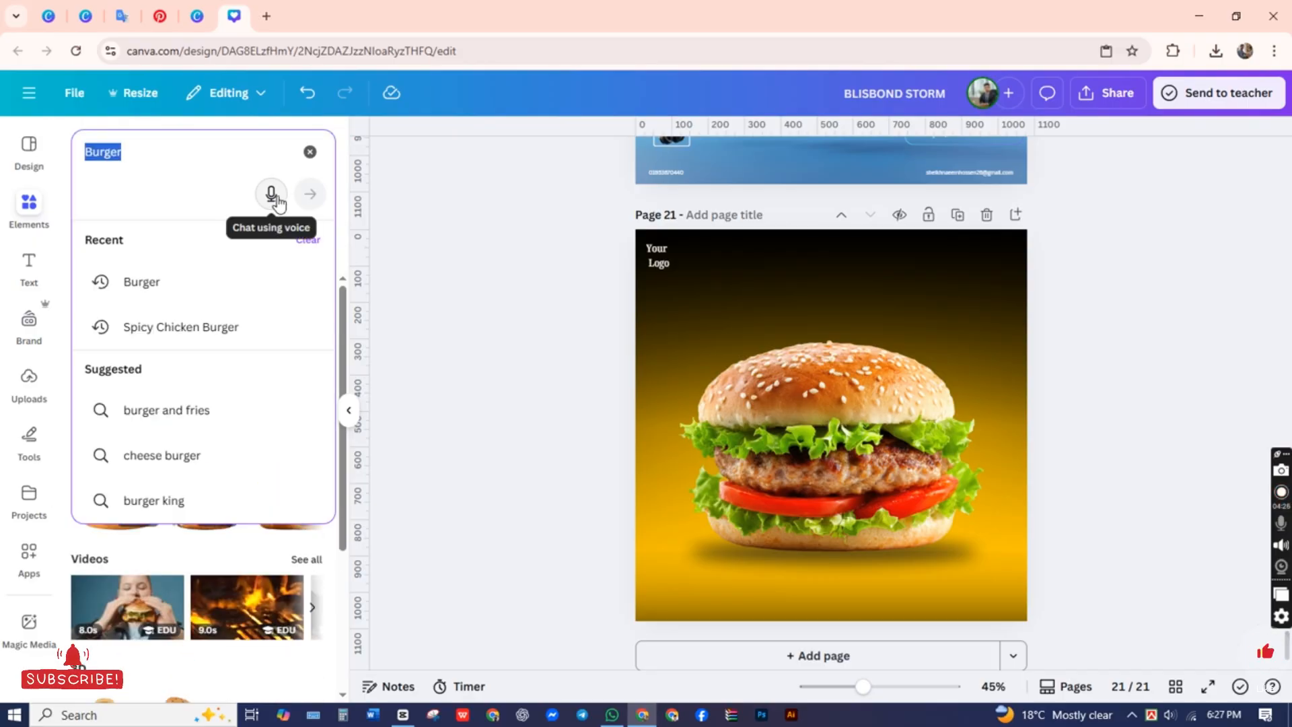
click(554, 366)
Step: Add a heading reading "Burger" and switch it to all uppercase letters
click(37, 291)
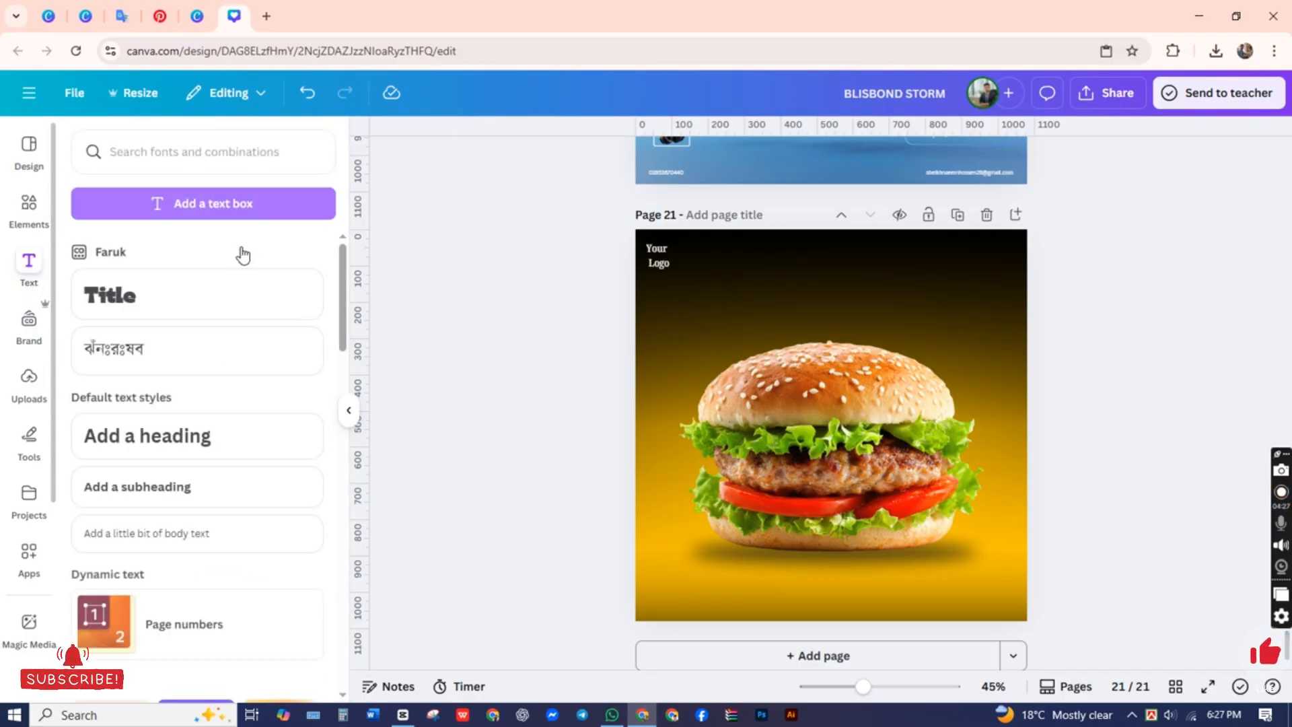
click(167, 440)
text(Burger)
key(Escape)
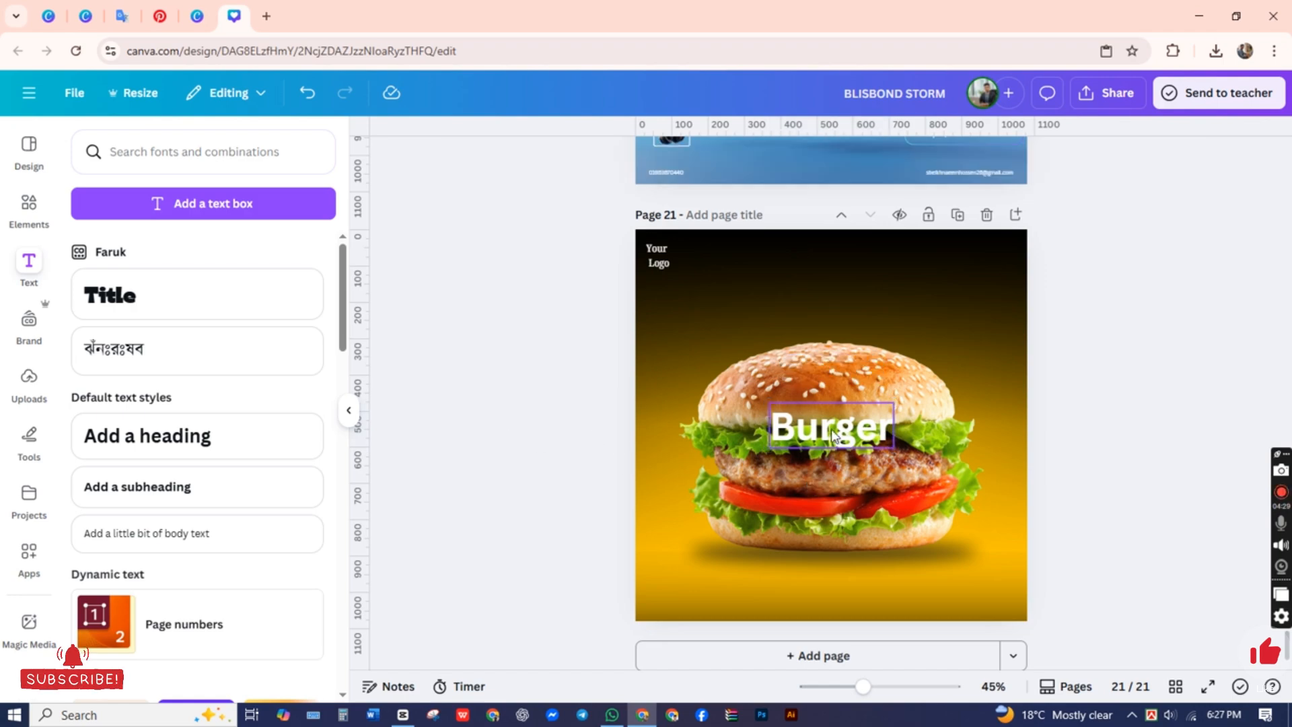
click(822, 159)
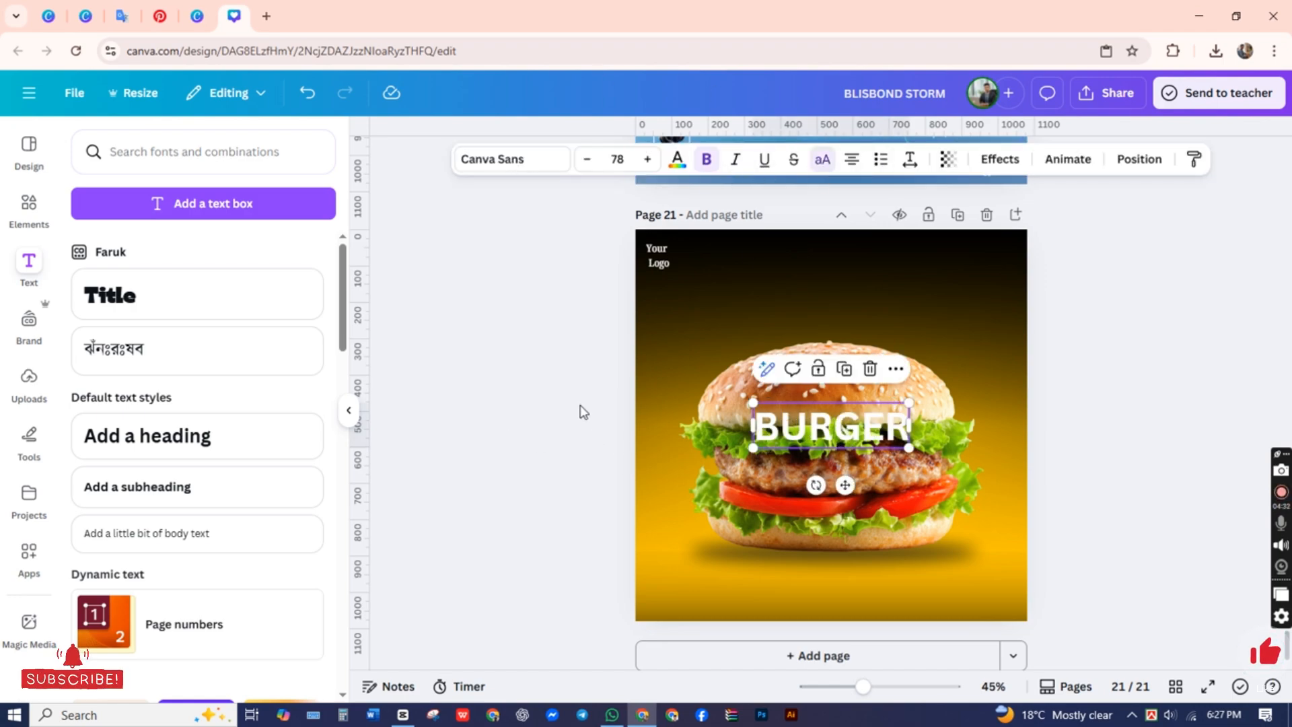
Step: Move the BURGER heading above the burger photo, enlarge it to size 135 and center it horizontally
drag(835, 431, 807, 288)
drag(882, 306, 1007, 349)
drag(892, 328, 865, 314)
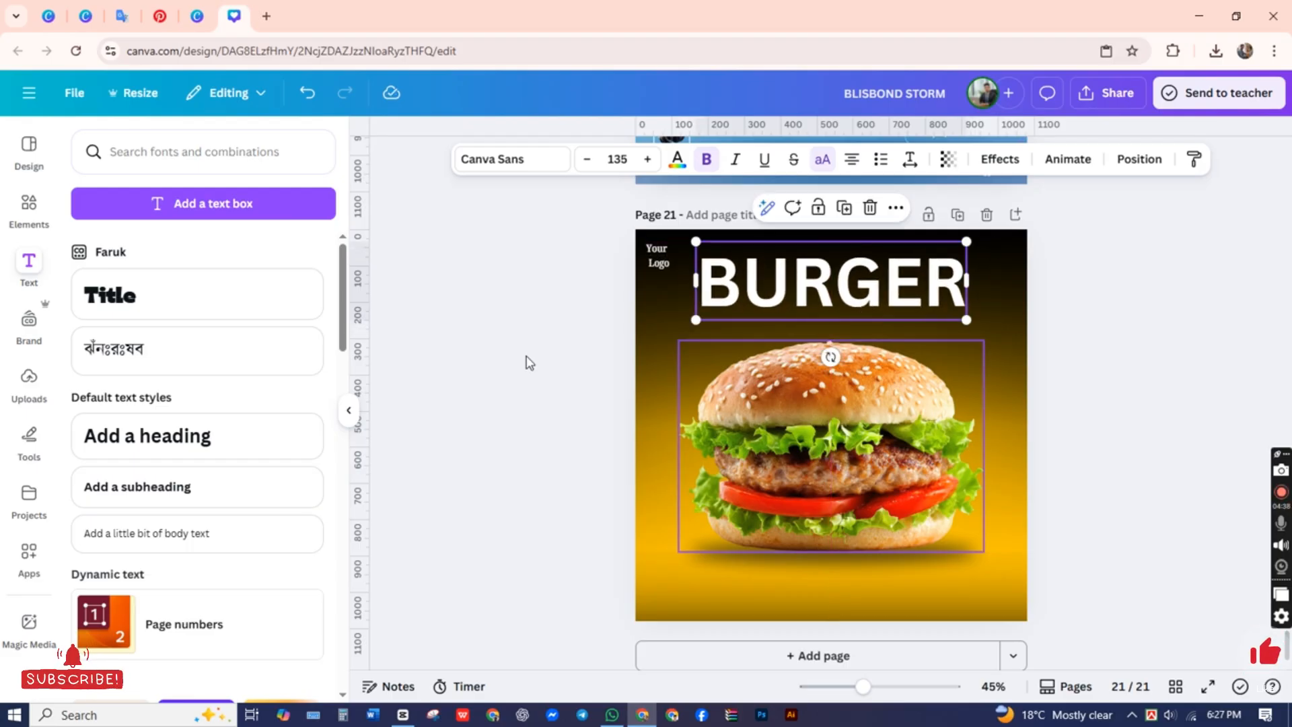
Step: Set the BURGER heading's text color to a custom solid amber-orange
click(678, 162)
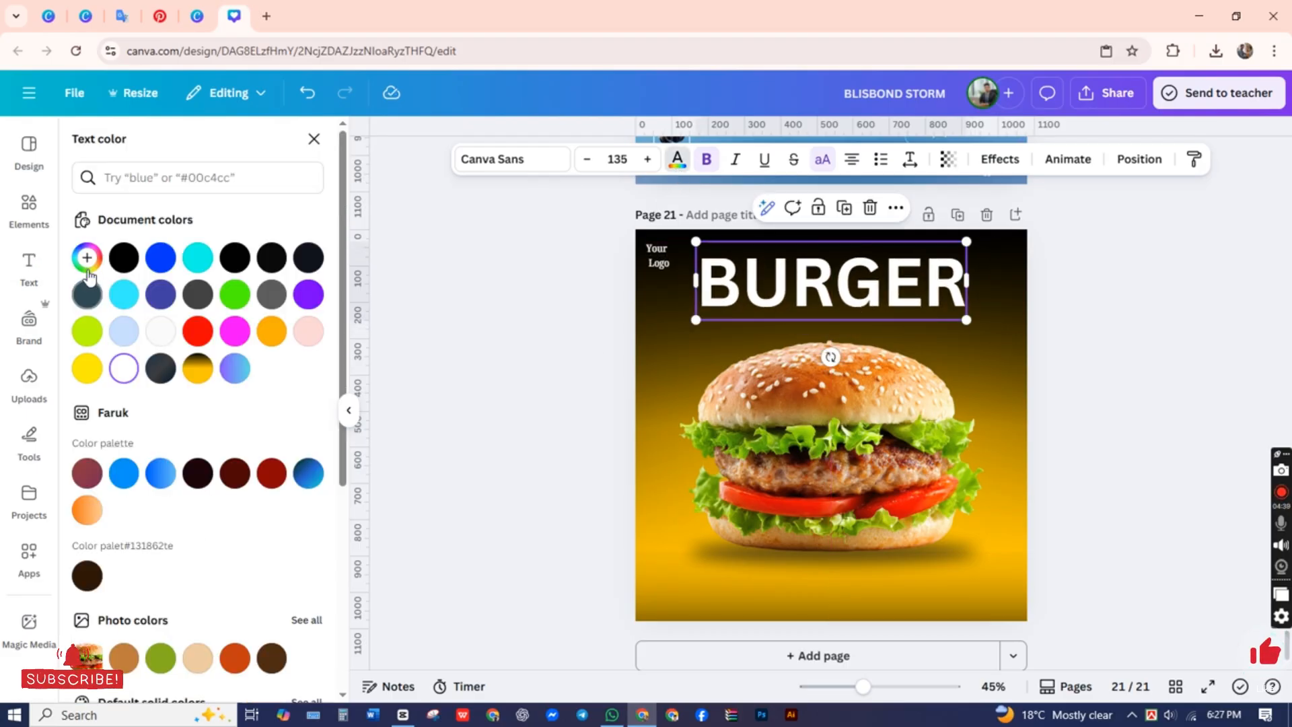
click(87, 257)
drag(123, 444, 115, 442)
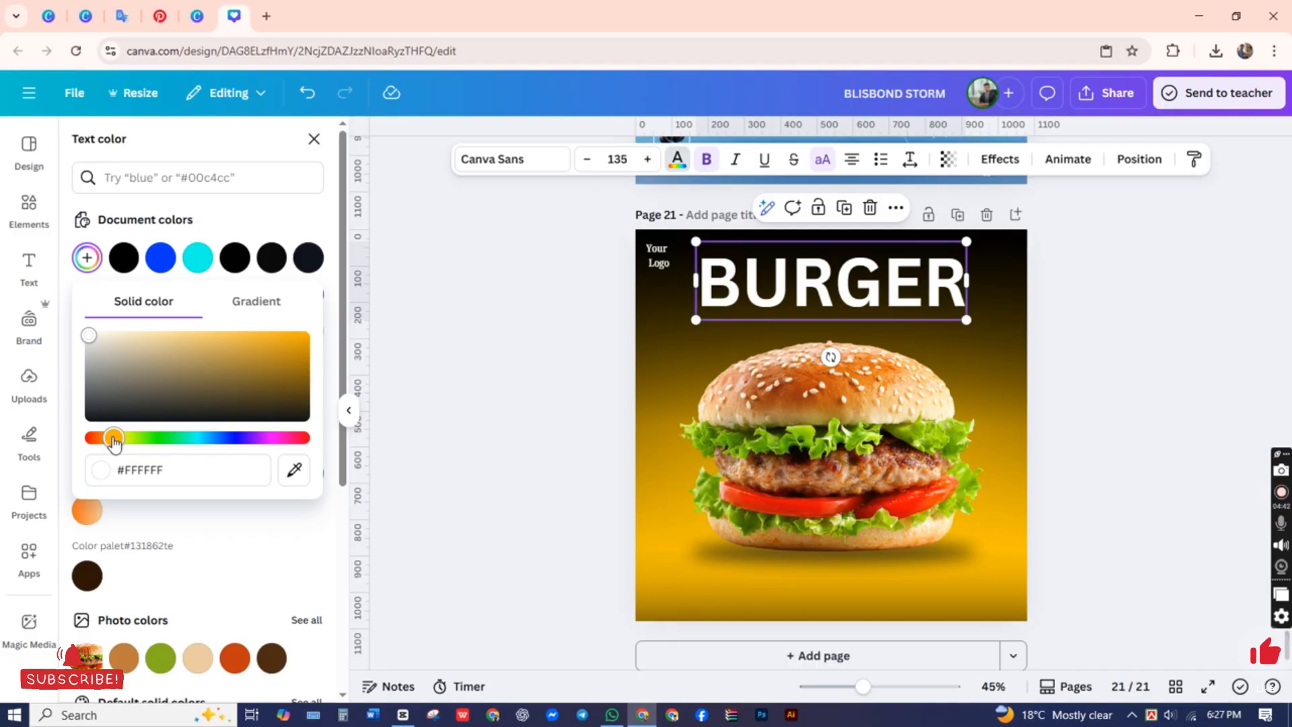
drag(301, 361, 377, 296)
click(440, 349)
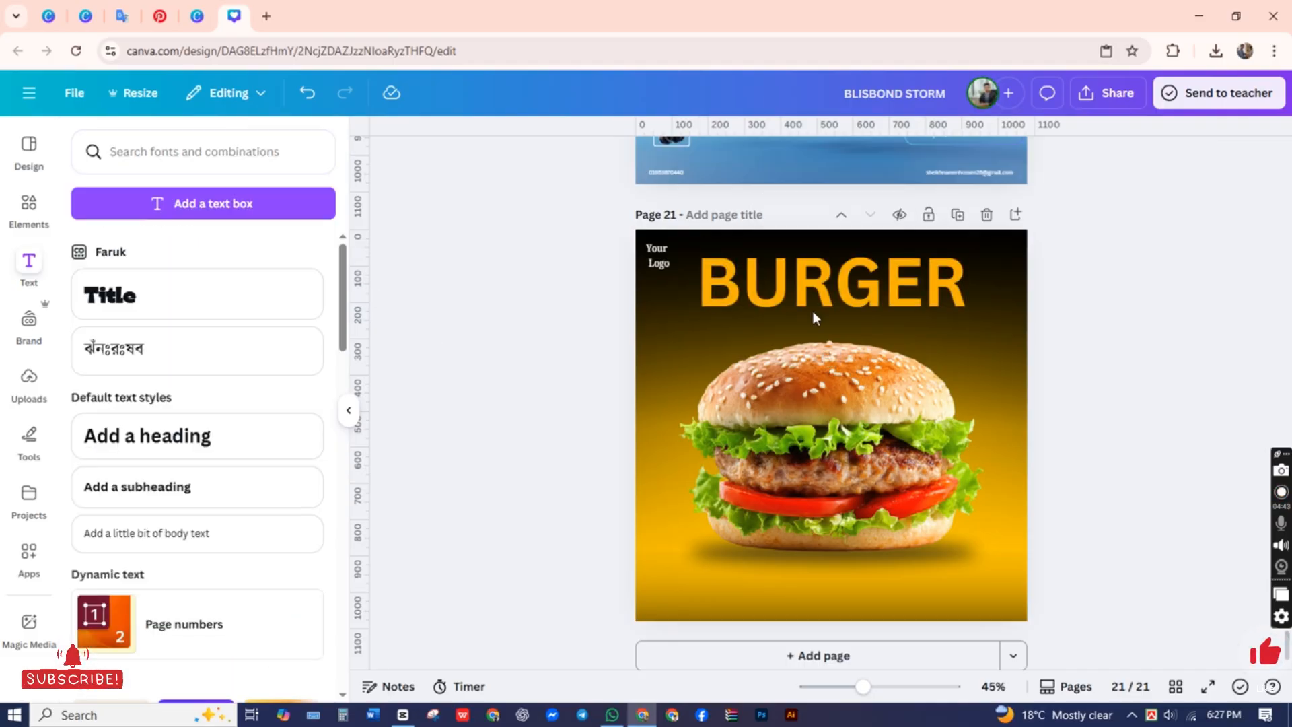
Step: Move the BURGER heading slightly down, closer to the top of the burger
click(813, 311)
click(523, 416)
drag(764, 313, 763, 319)
click(534, 386)
right_click(455, 363)
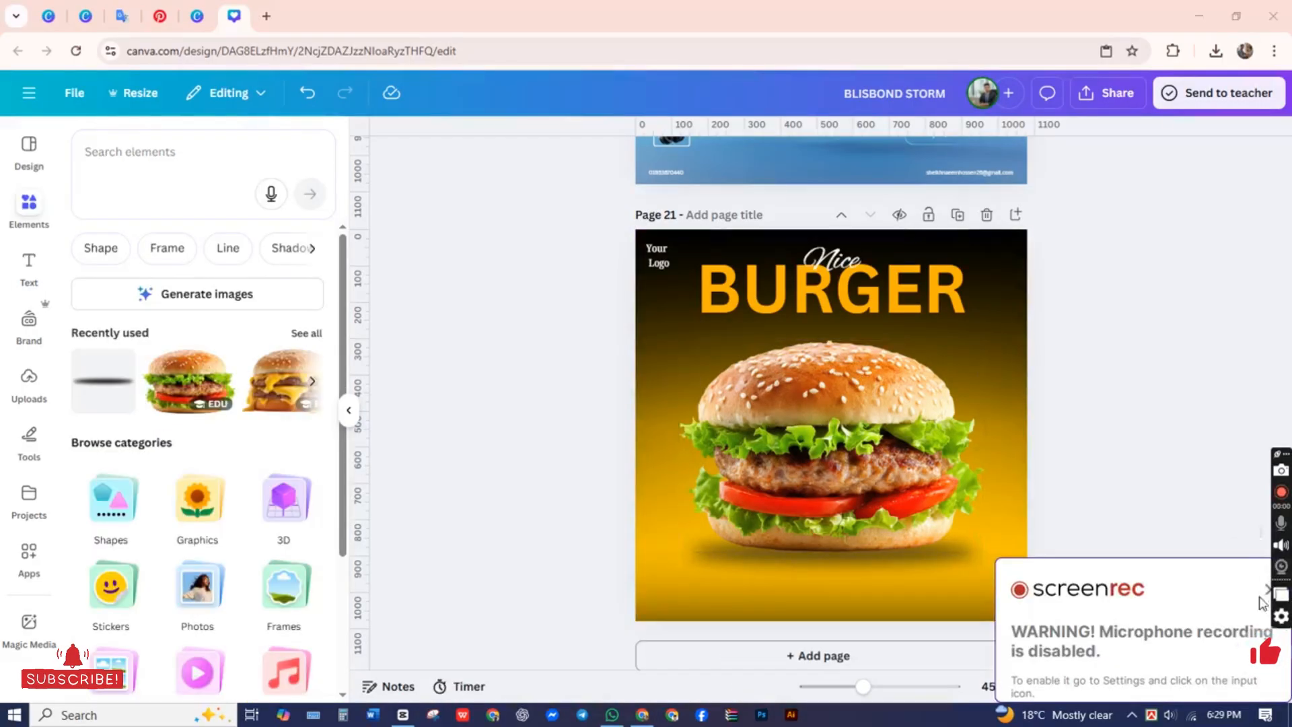
click(1267, 589)
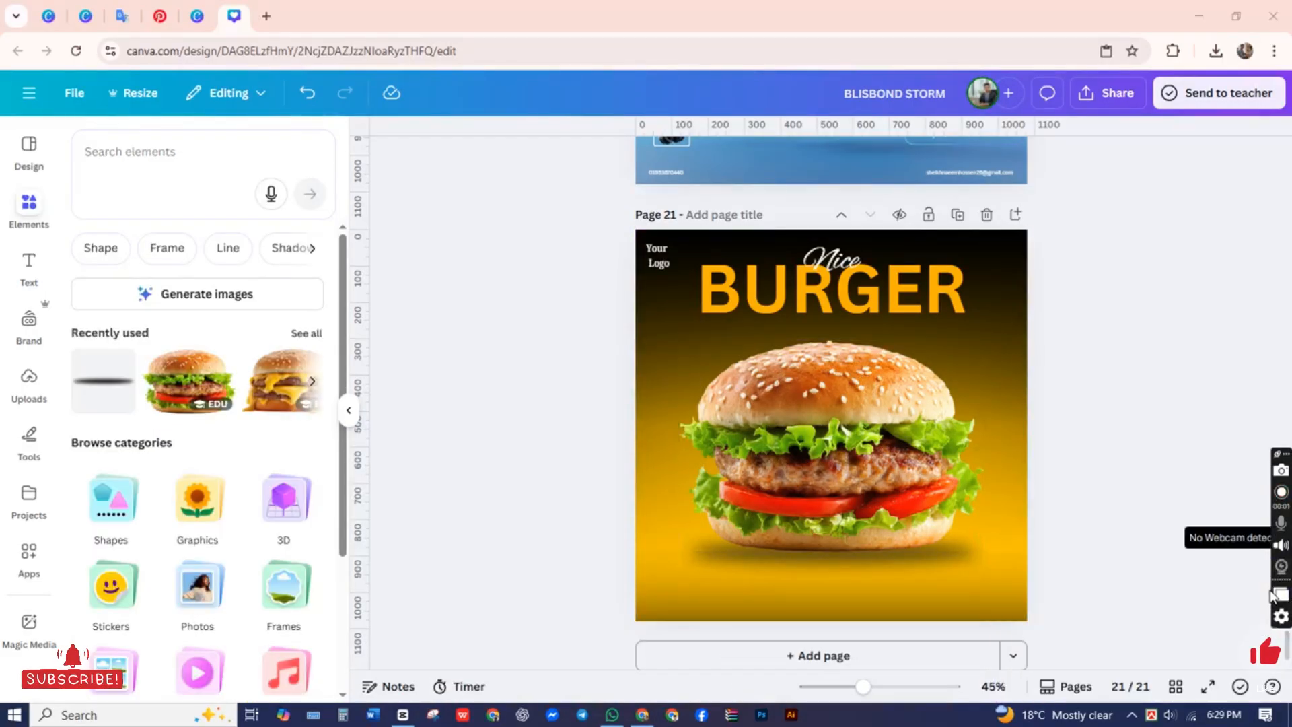
Step: Find the round blue Facebook icon among the graphics for "facebok icon" and add it to page 21
click(138, 158)
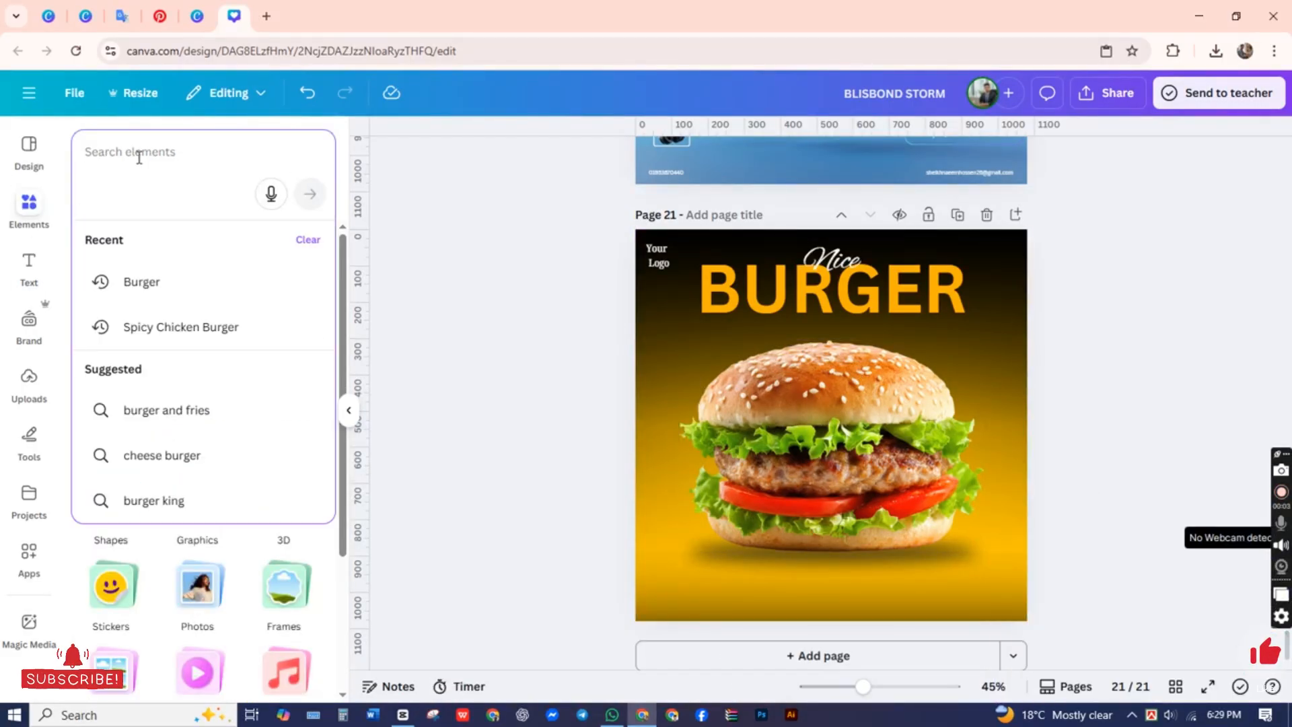
text(Face)
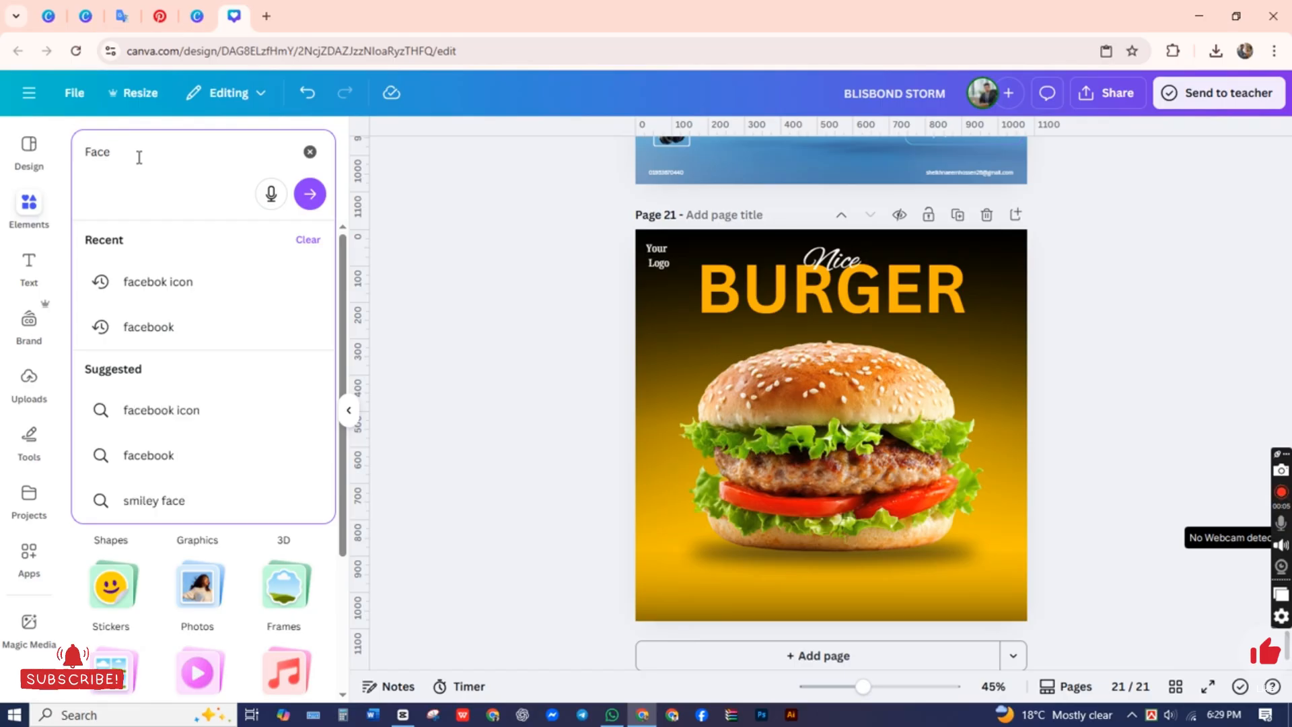
click(158, 281)
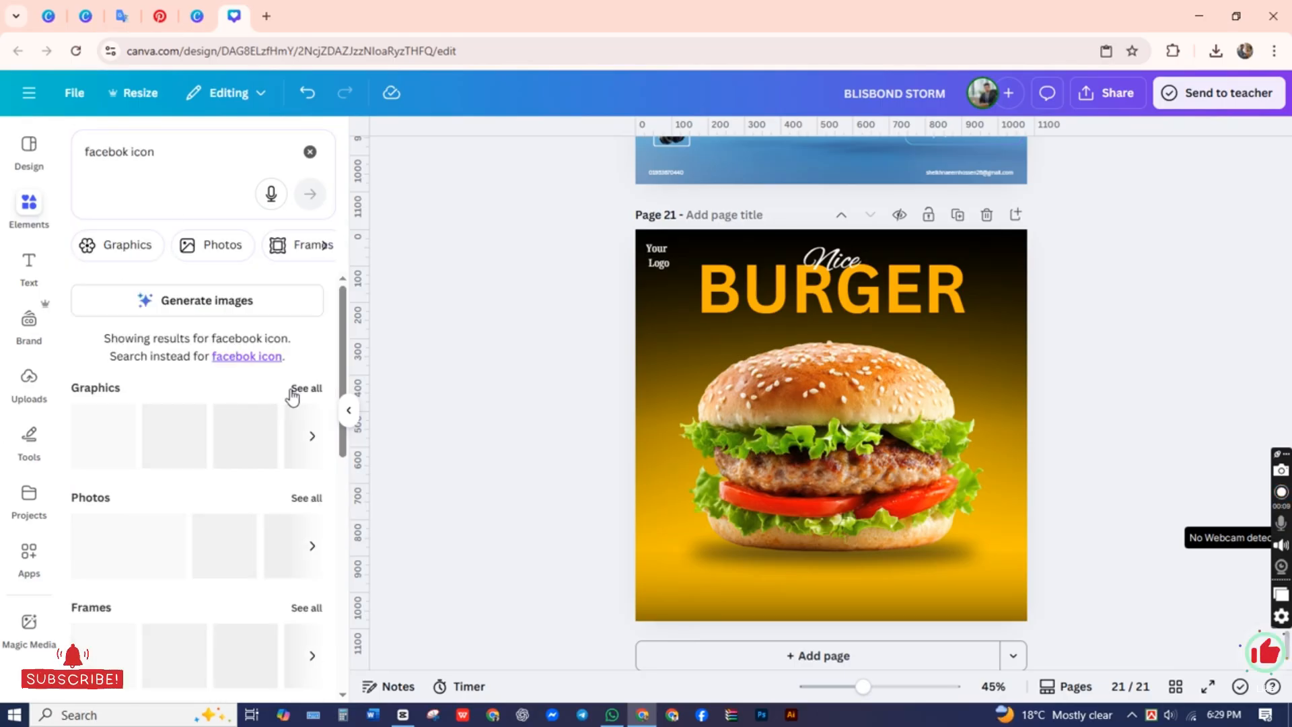
scroll(245, 441, down, 5)
scroll(244, 442, up, 5)
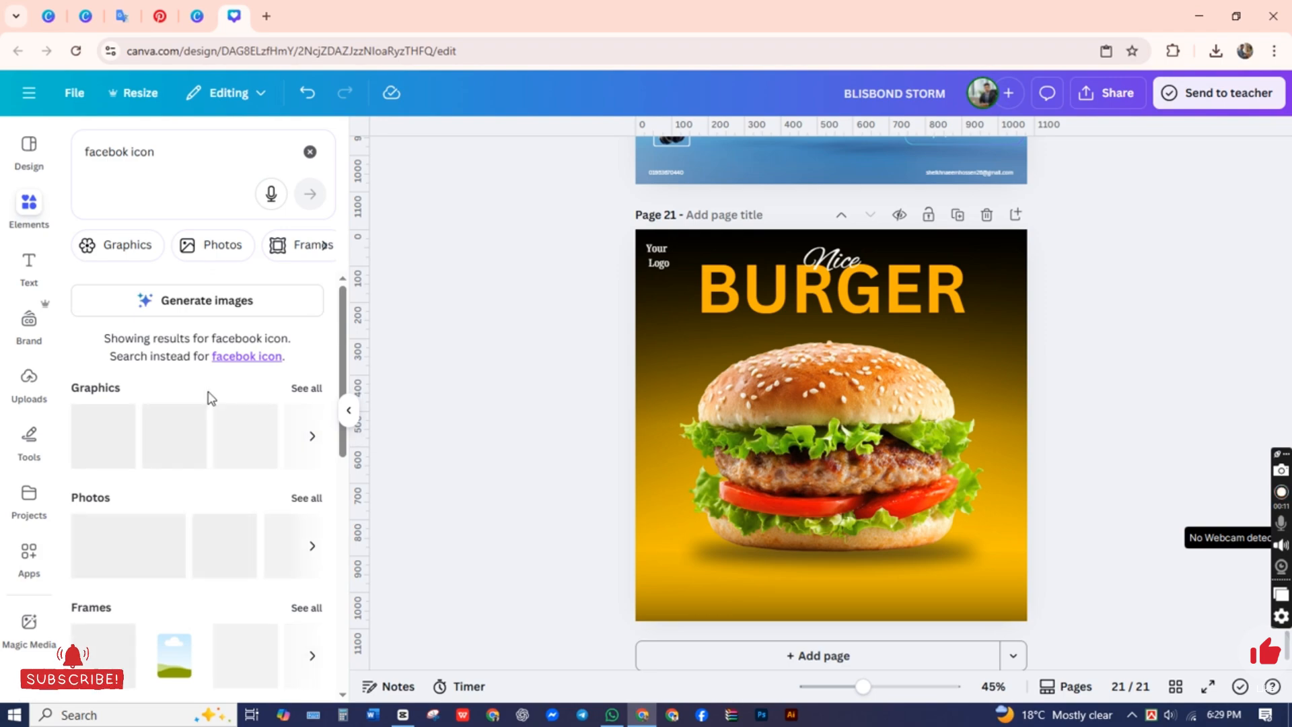
click(310, 390)
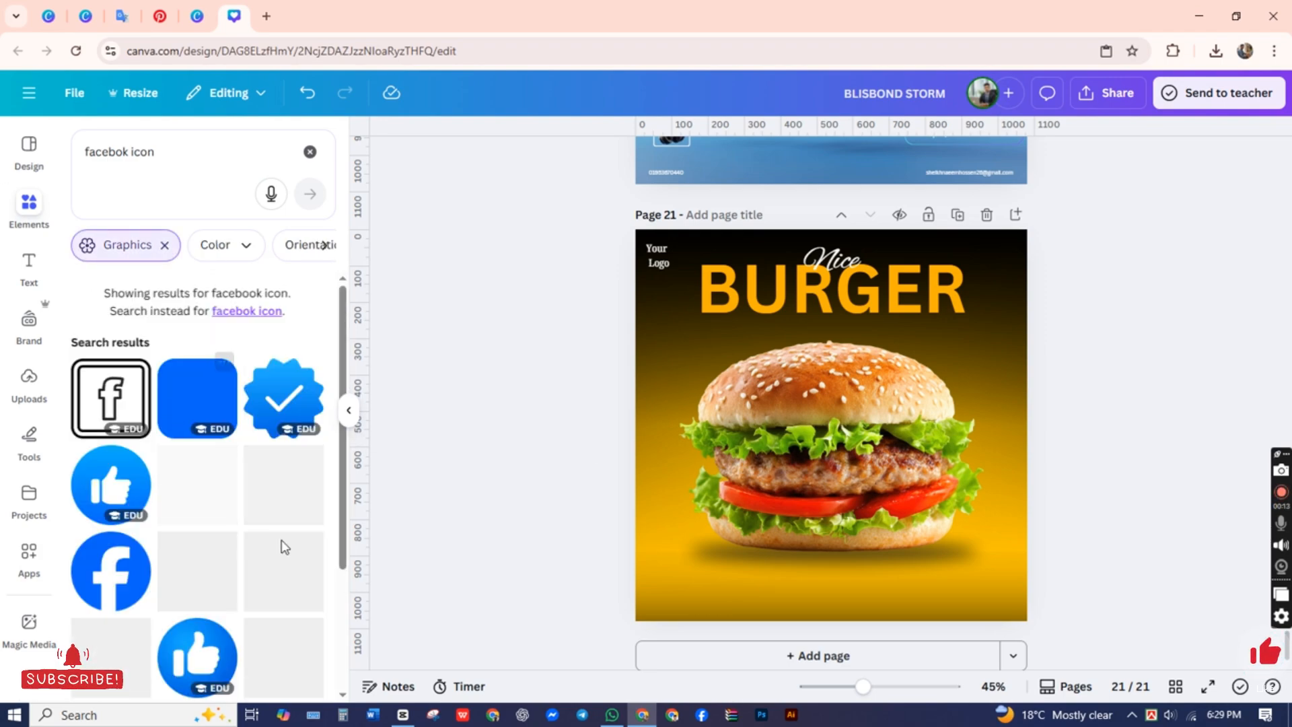
scroll(150, 531, down, 1)
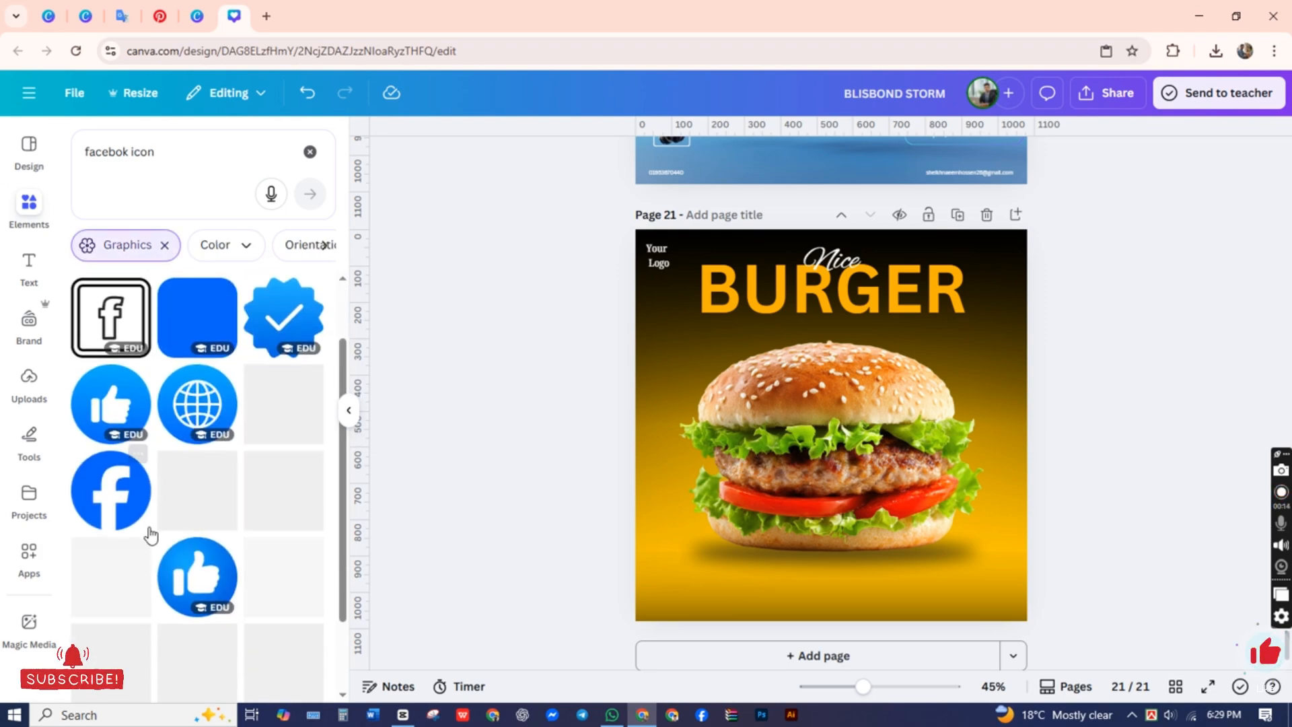
click(106, 508)
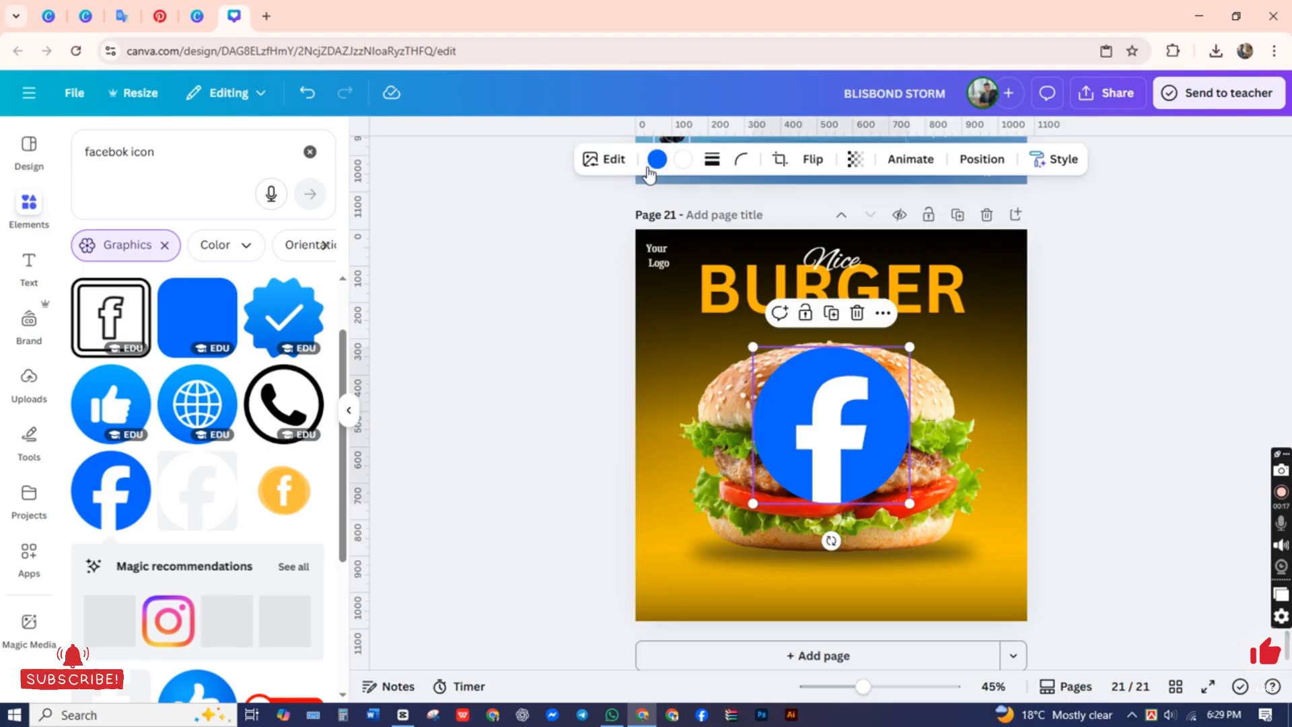
Step: Recolor the Facebook icon with a light gray #fafafa circle and a black letter f
click(657, 160)
click(198, 330)
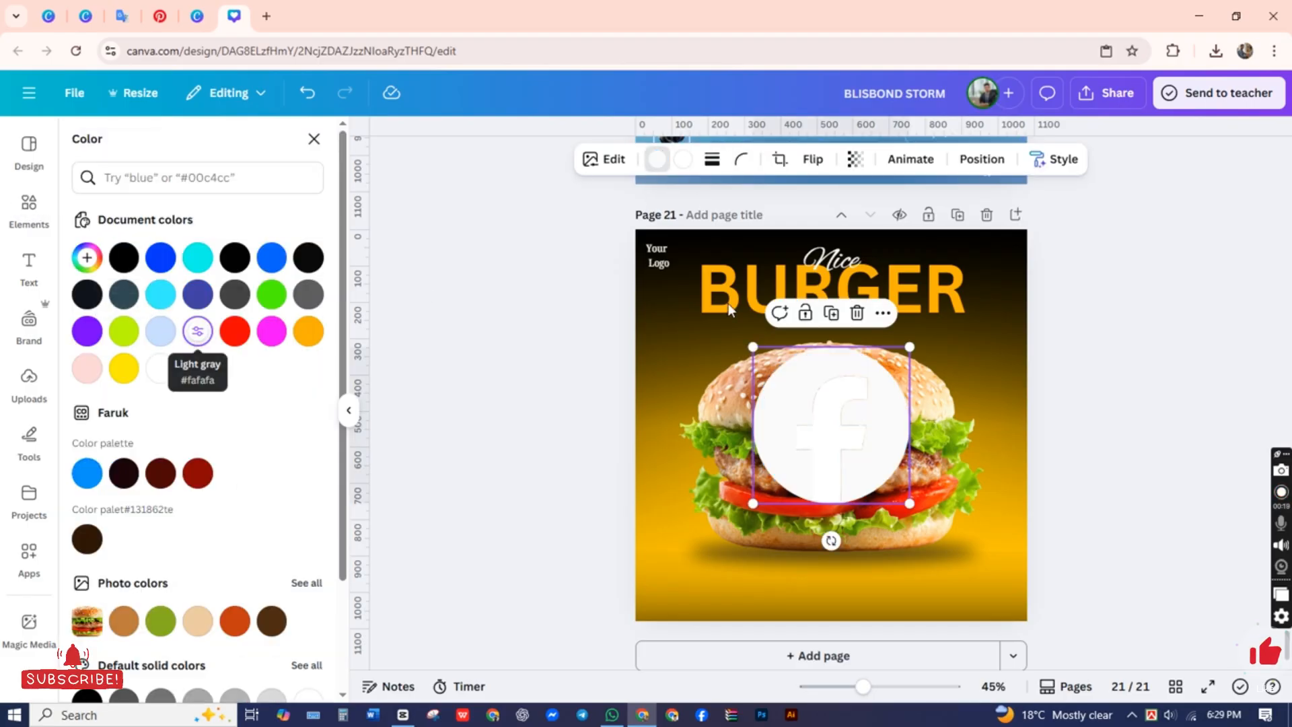
click(684, 160)
click(124, 257)
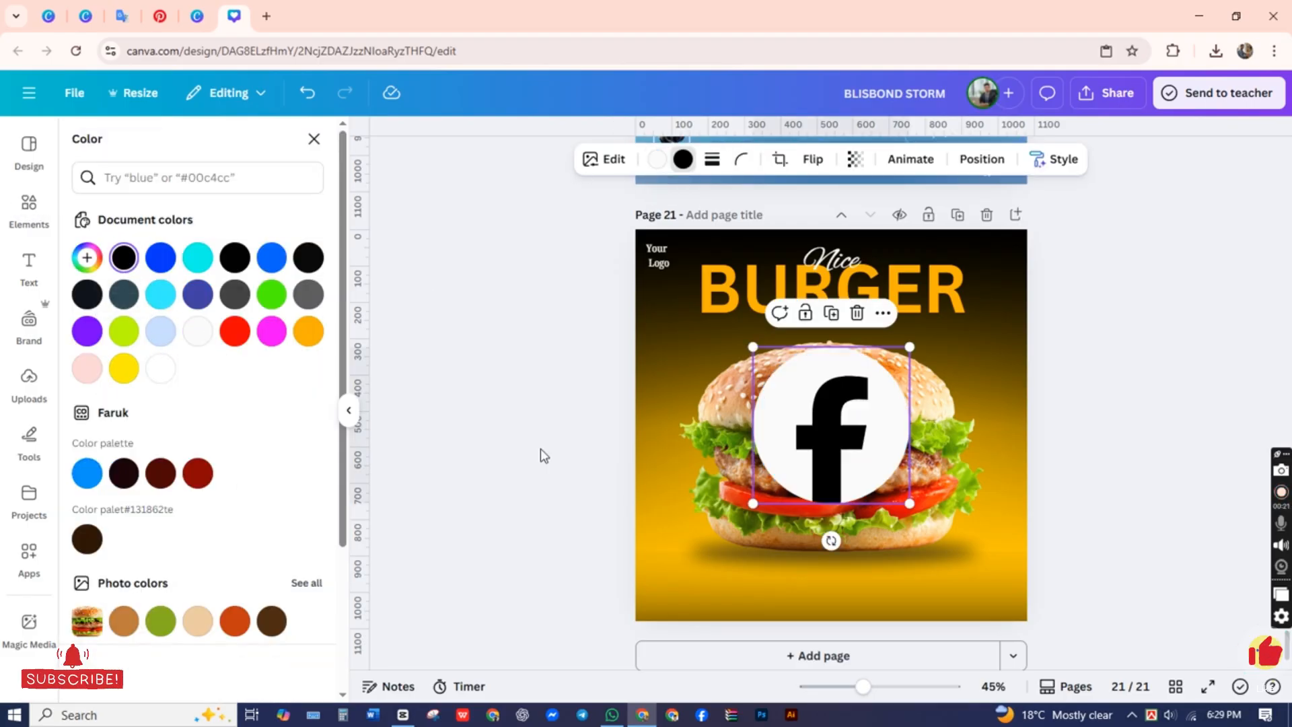
click(523, 451)
Step: Set the Facebook icon's circle to a custom solid amber-yellow
click(830, 473)
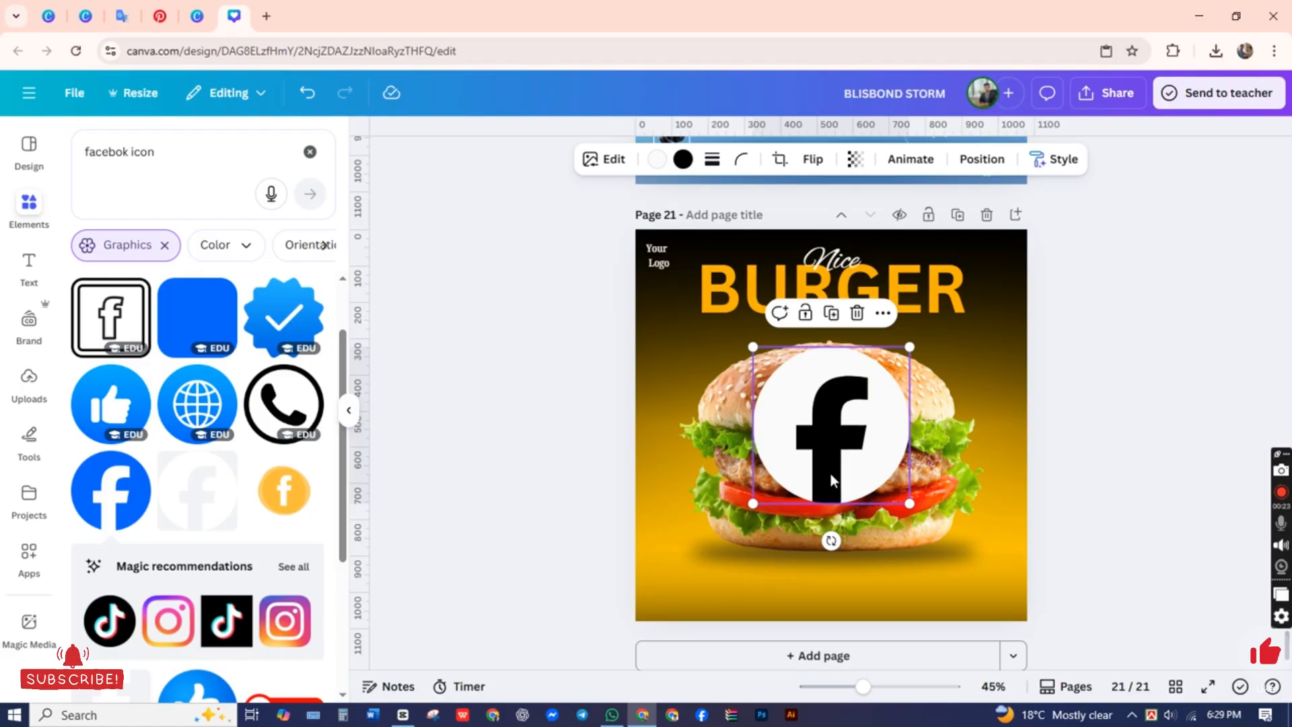
click(657, 160)
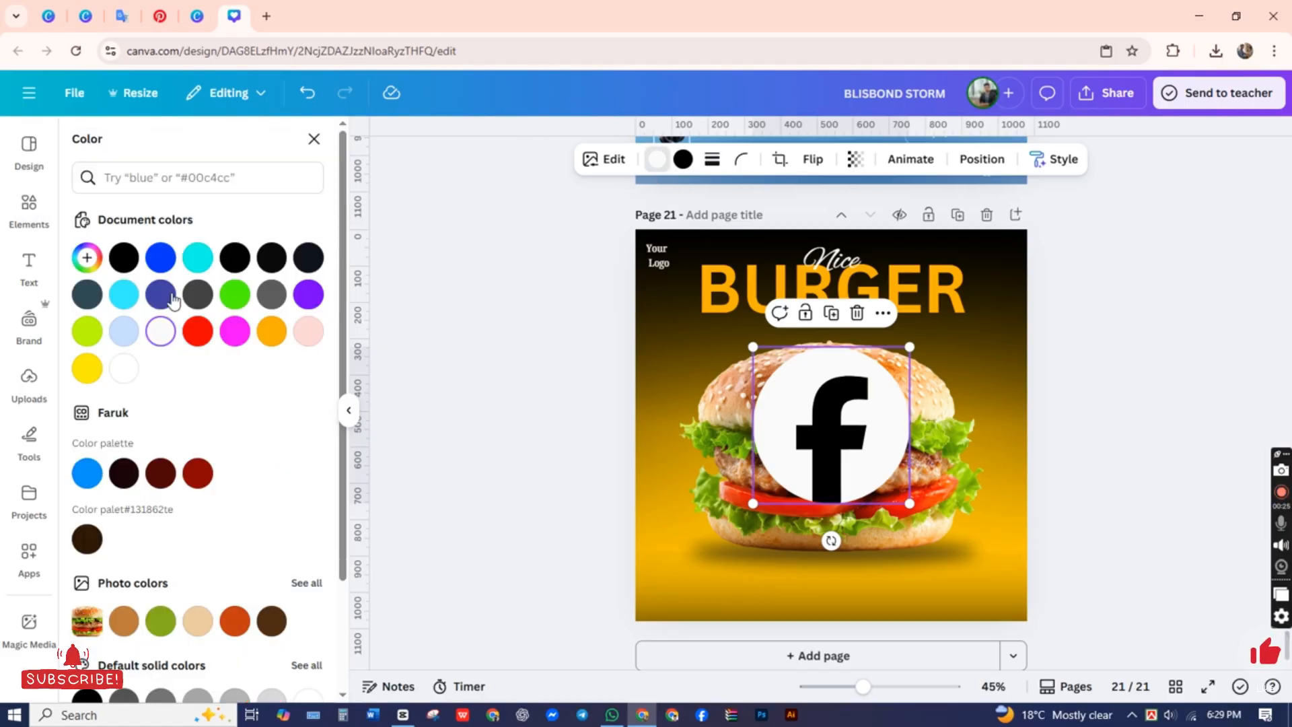
click(79, 258)
drag(116, 400, 118, 400)
drag(286, 308, 377, 261)
click(553, 467)
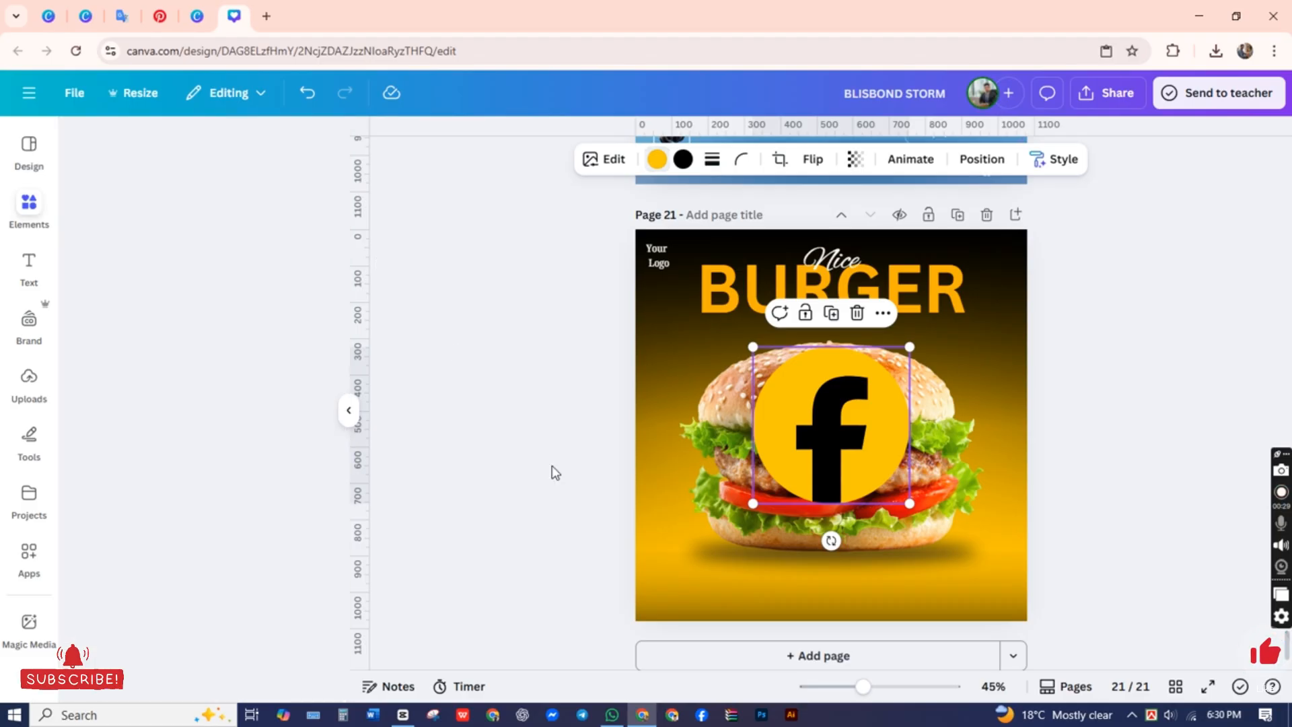
Step: Shrink the Facebook icon to a small badge and place it in the upper-right corner of the burger post
click(807, 415)
drag(752, 503, 1030, 306)
click(1029, 292)
click(1011, 263)
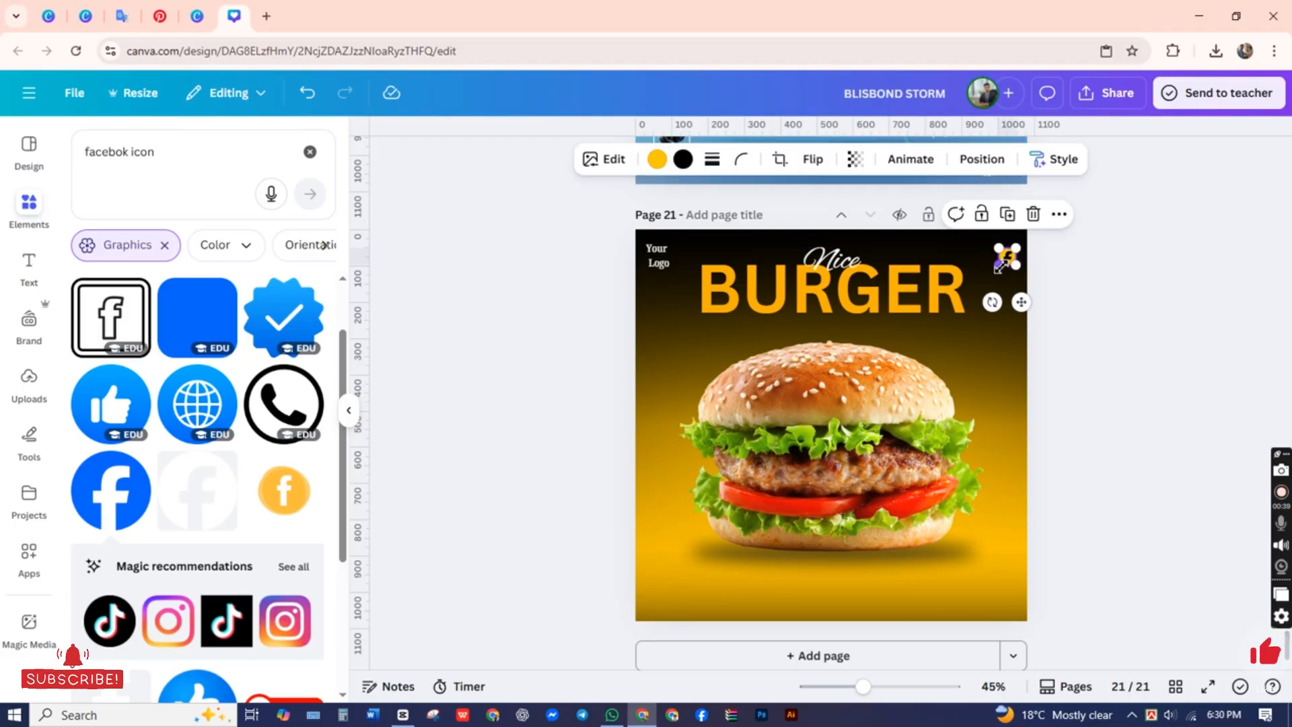
drag(1000, 266, 1006, 262)
click(497, 309)
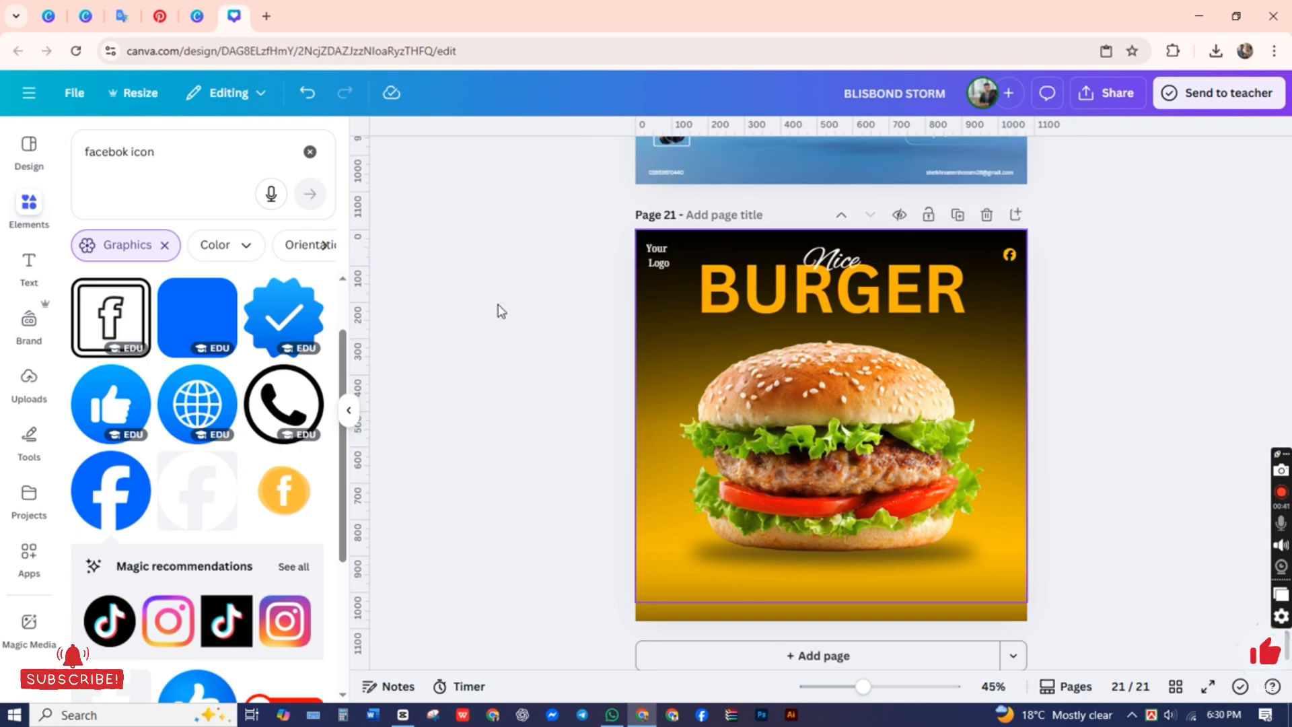
Step: Search the graphics for "twitter" and add the solid black circular bird icon to the page
drag(177, 158, 4, 186)
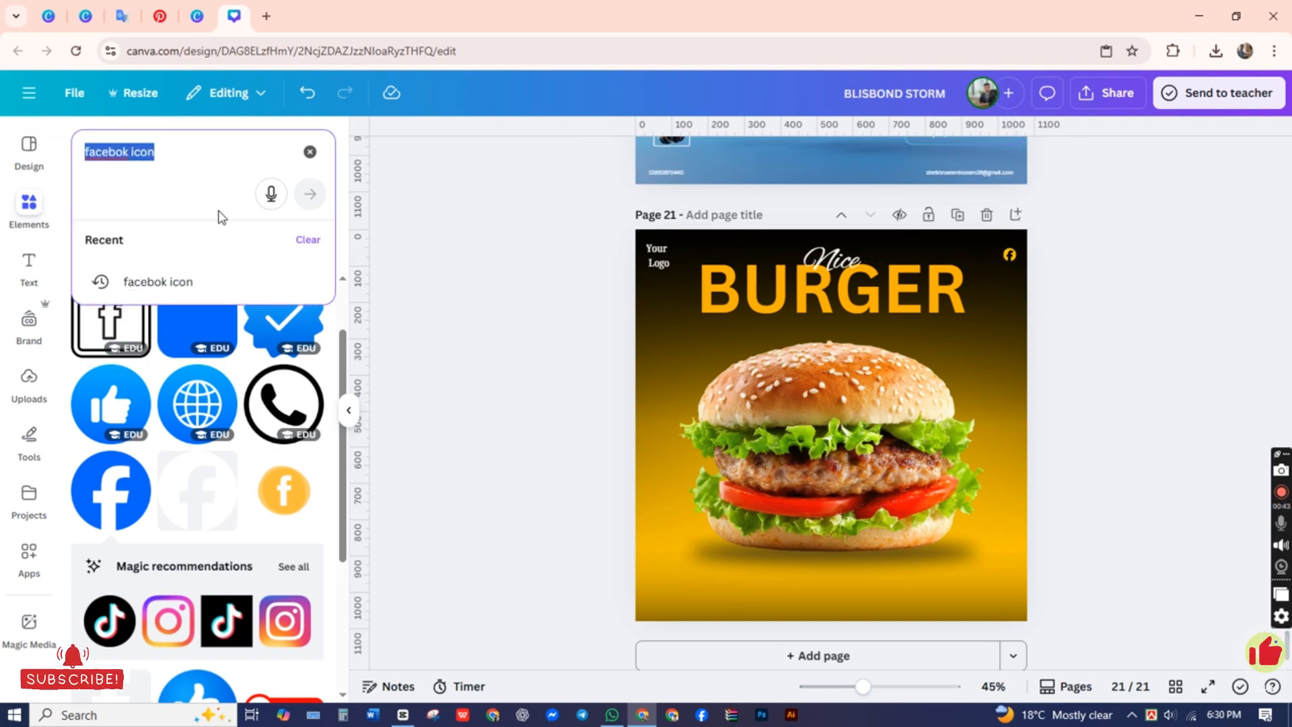
text(Te)
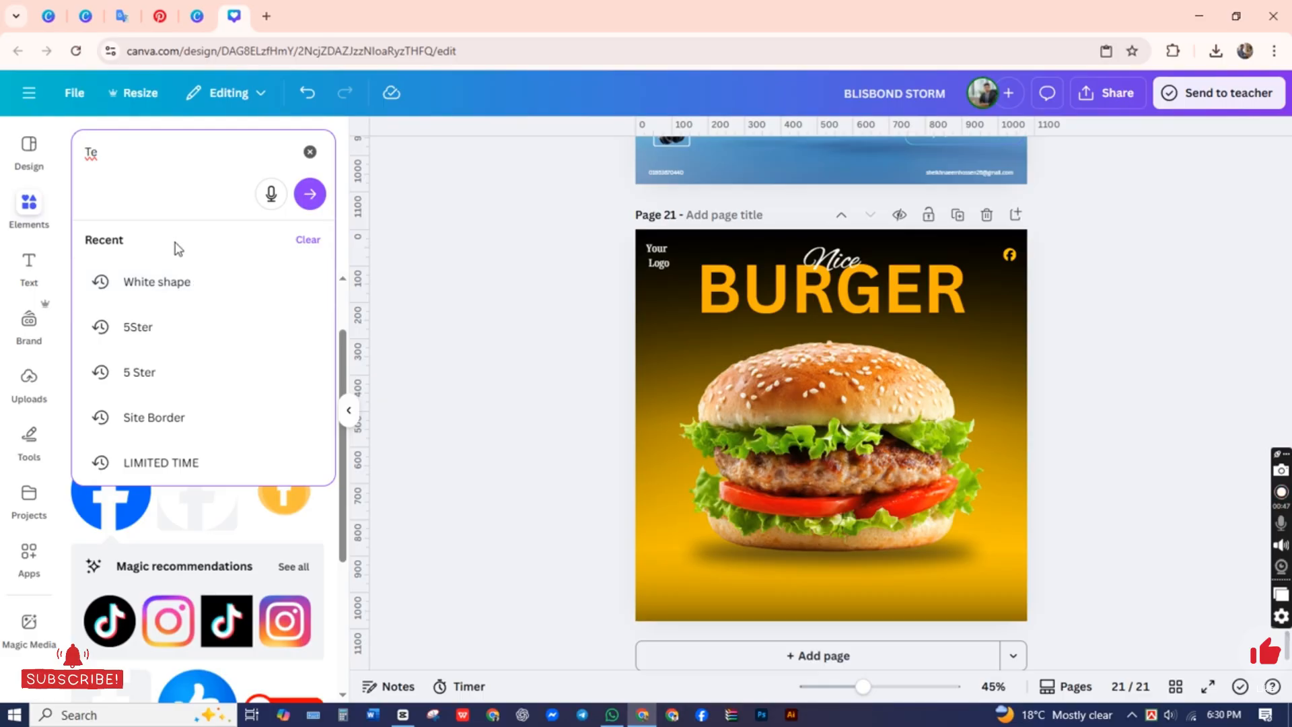
text(ter)
key(Return)
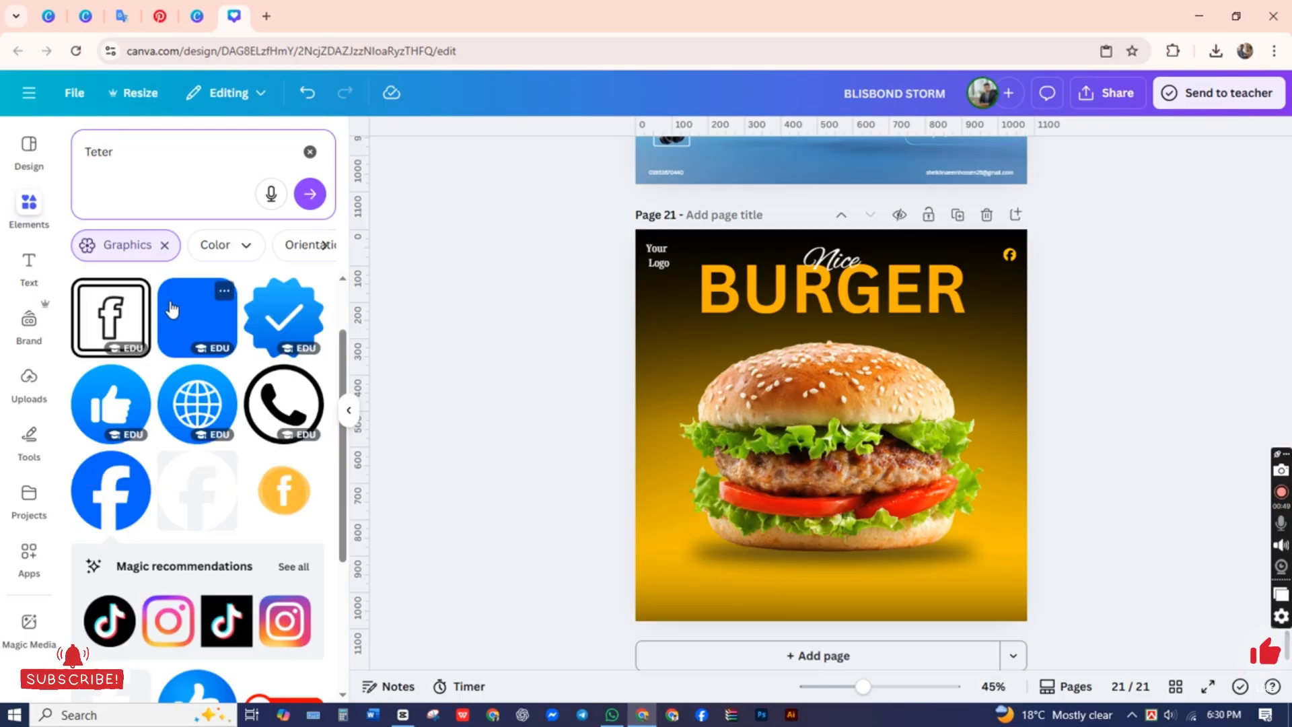
click(140, 207)
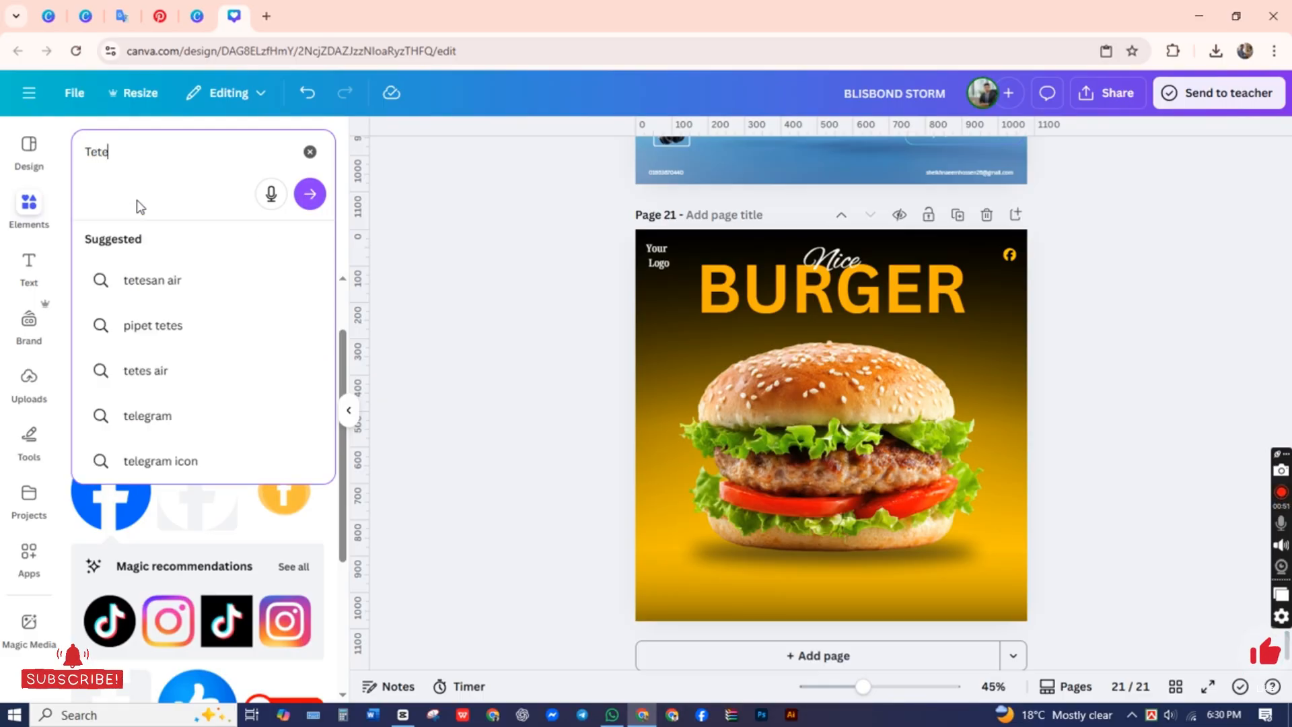
key(BackSpace)
key(BackSpace)
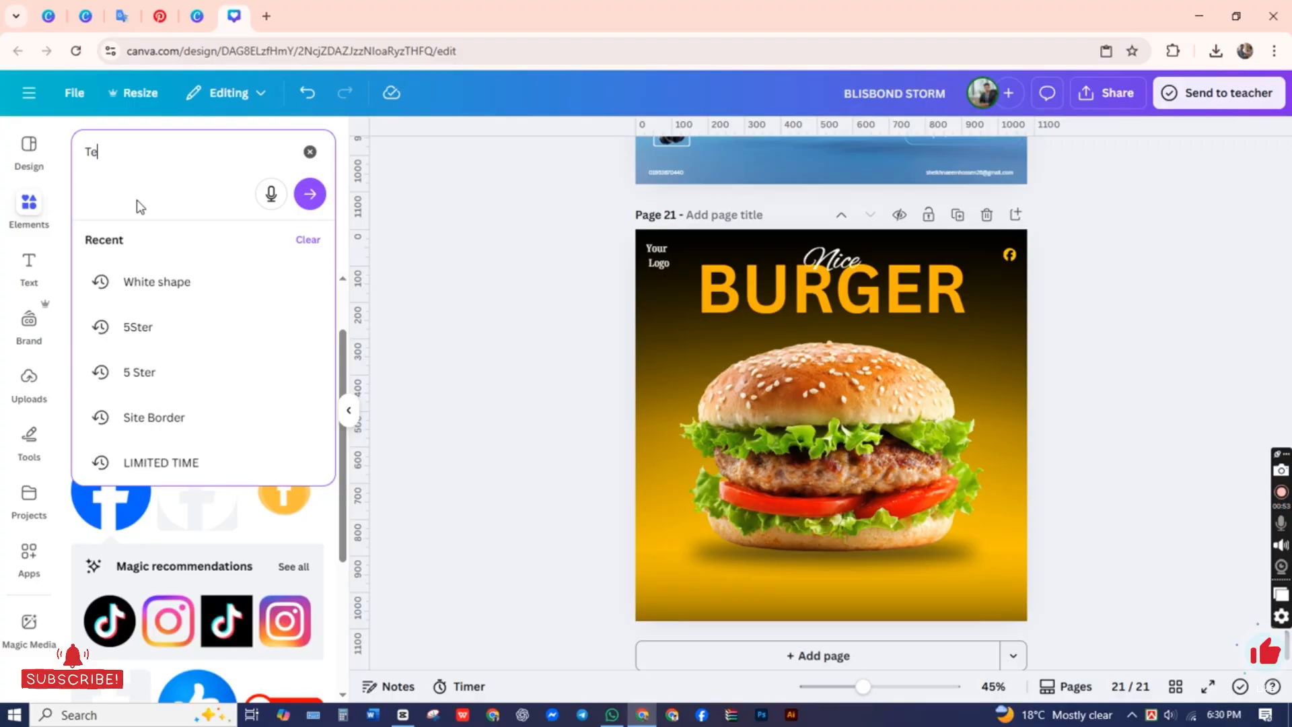
text(w)
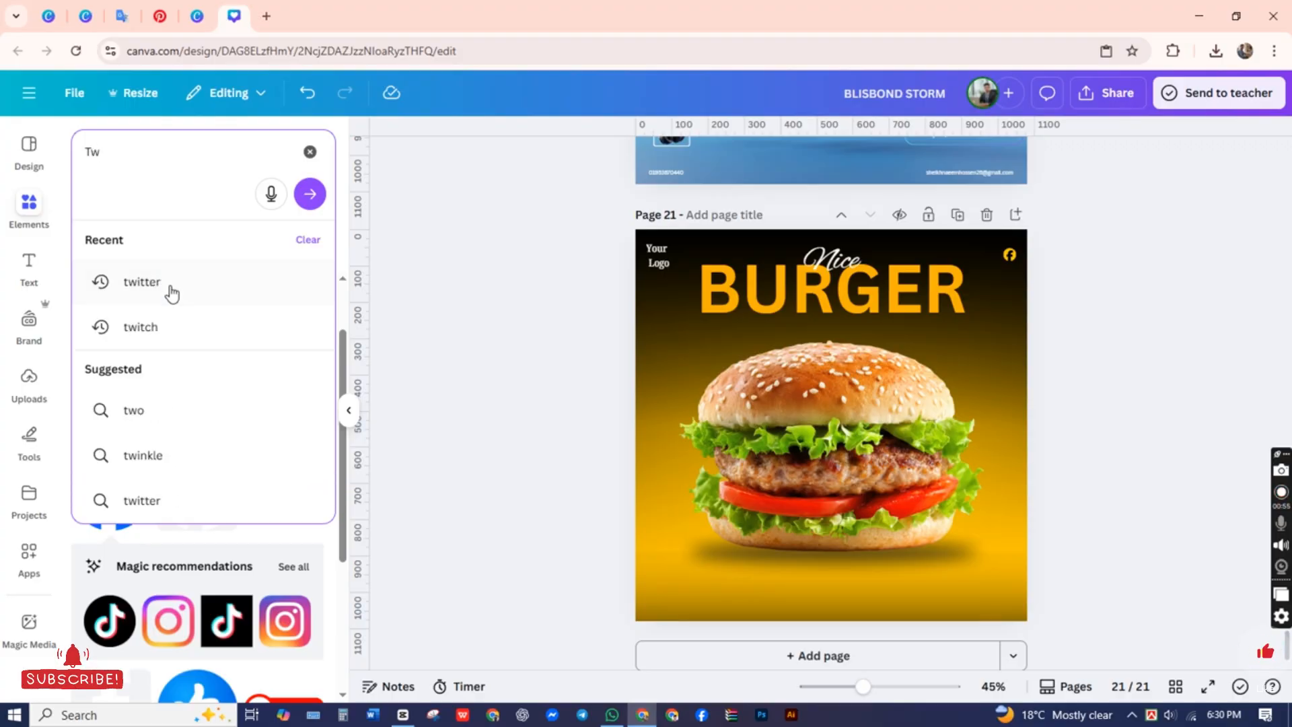
click(168, 289)
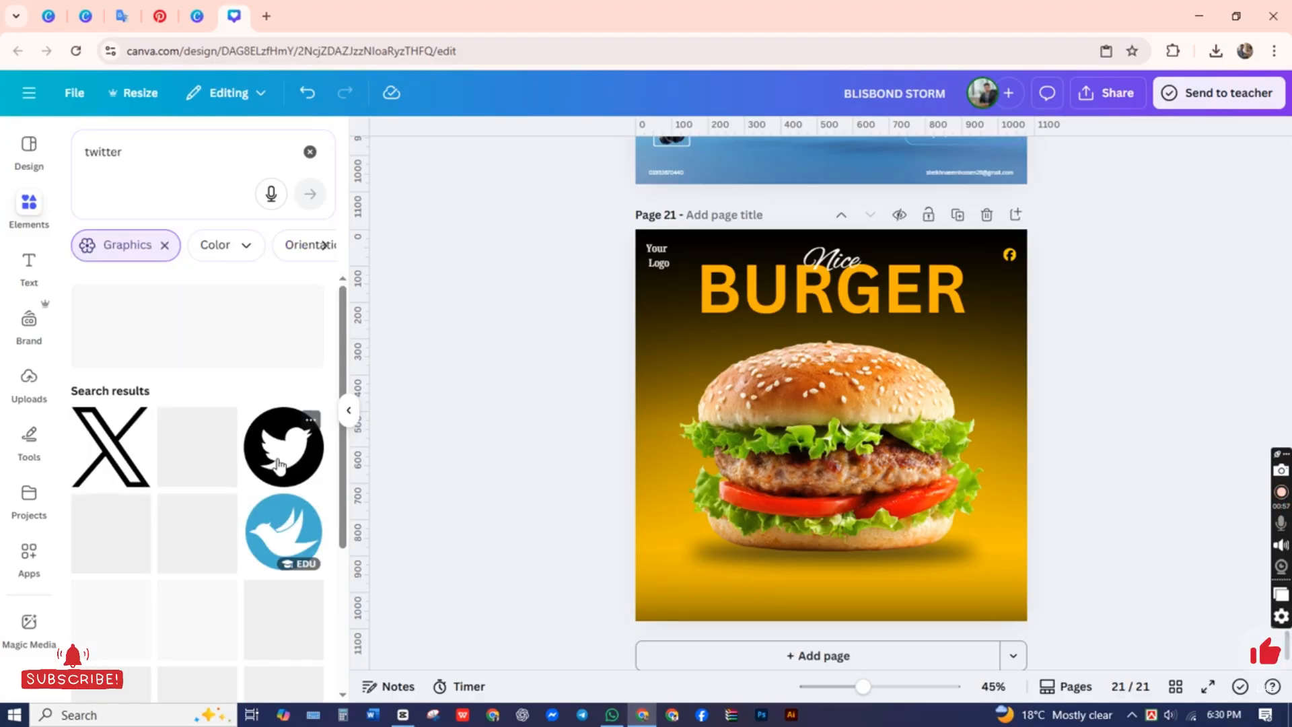
click(283, 446)
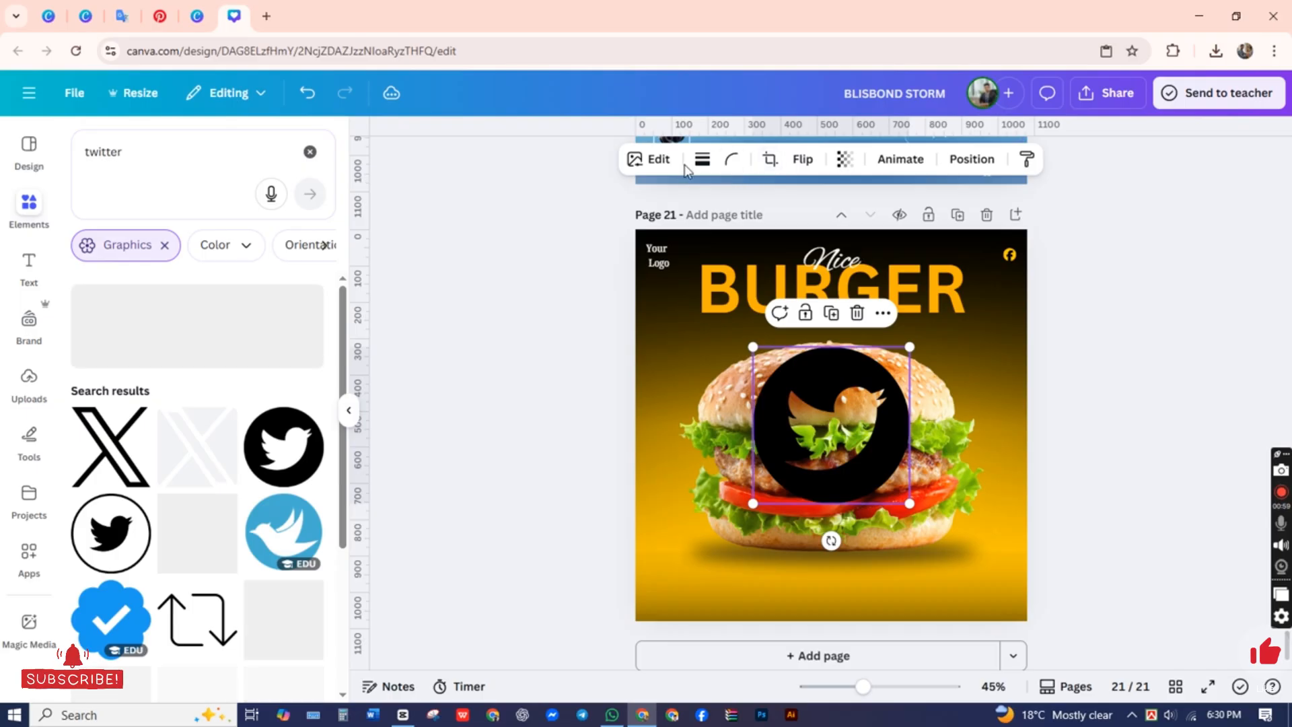
Step: Recolor the Twitter icon with the document's amber-orange and place it at small size directly below the Facebook icon
click(548, 479)
click(819, 467)
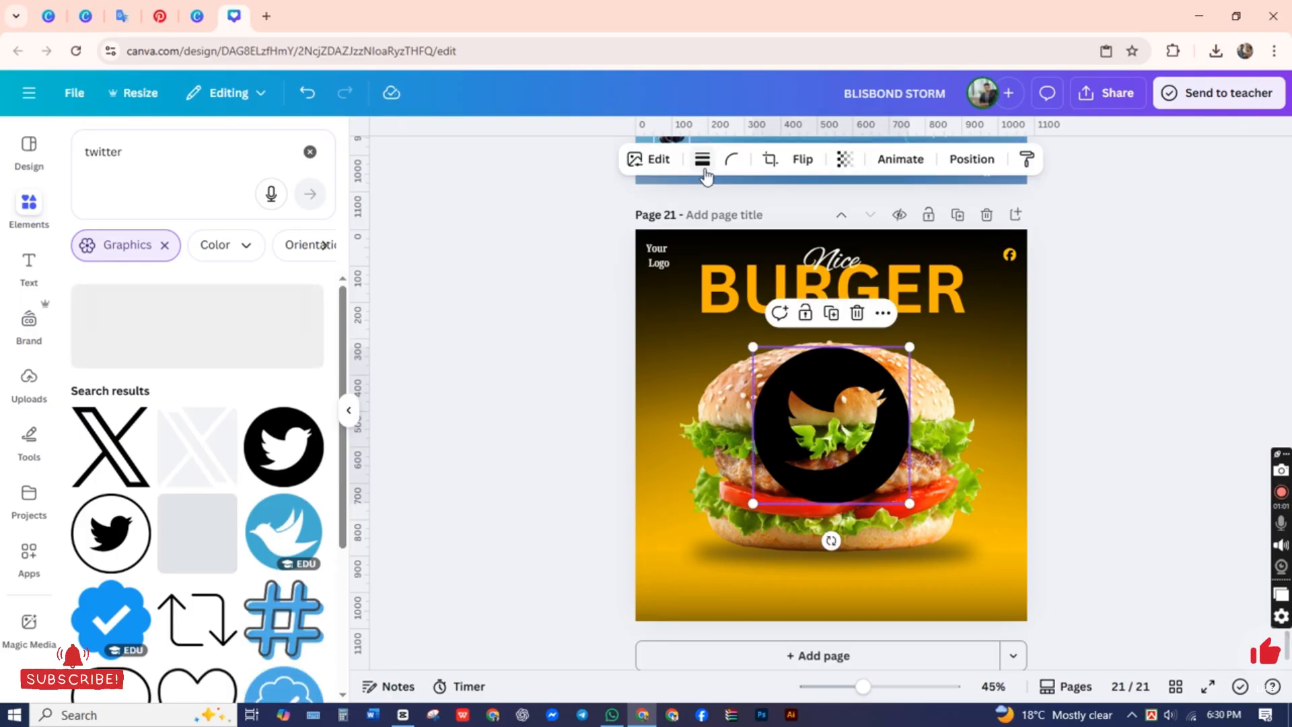
click(536, 429)
click(839, 411)
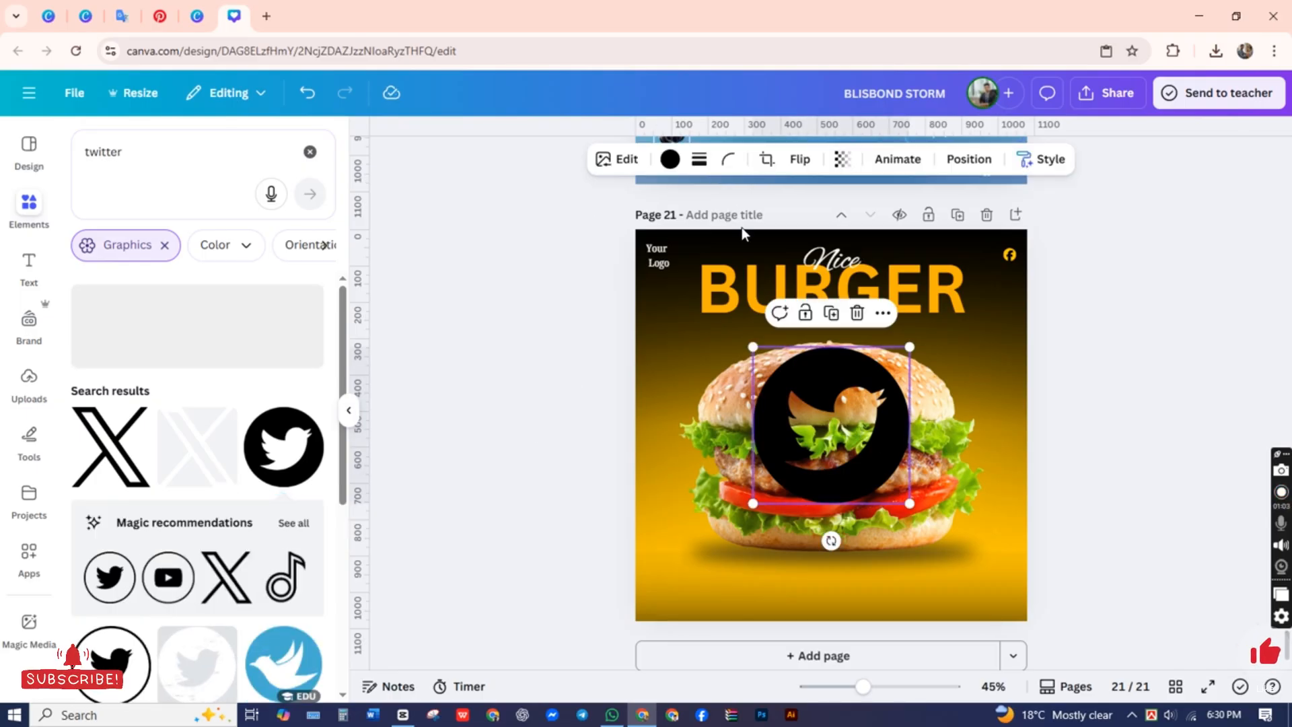
click(670, 161)
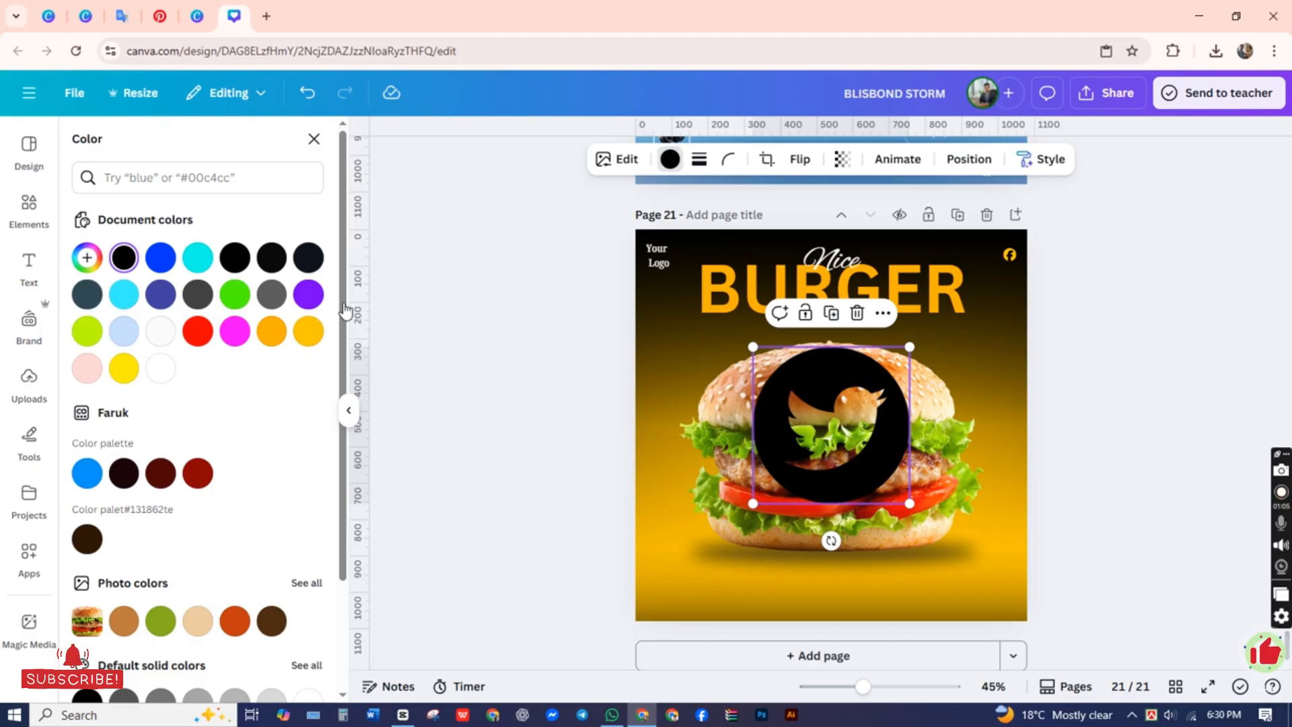
click(270, 332)
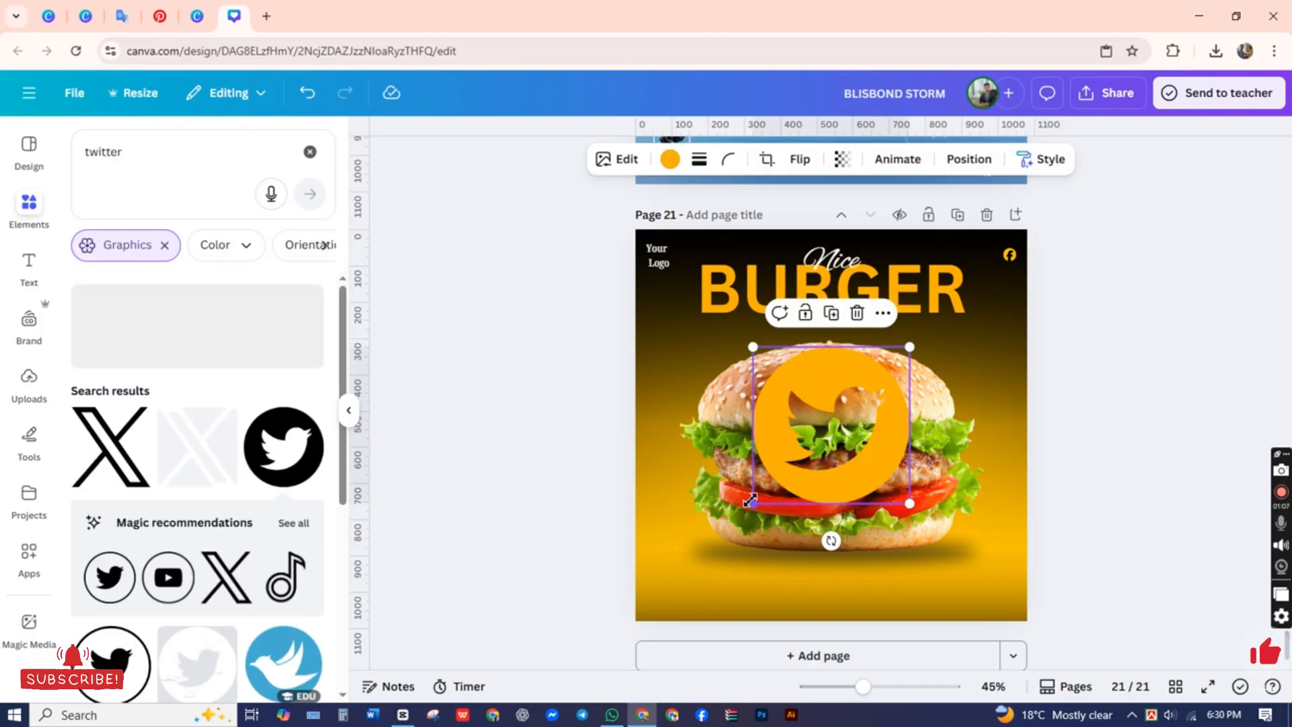
drag(752, 503, 1021, 313)
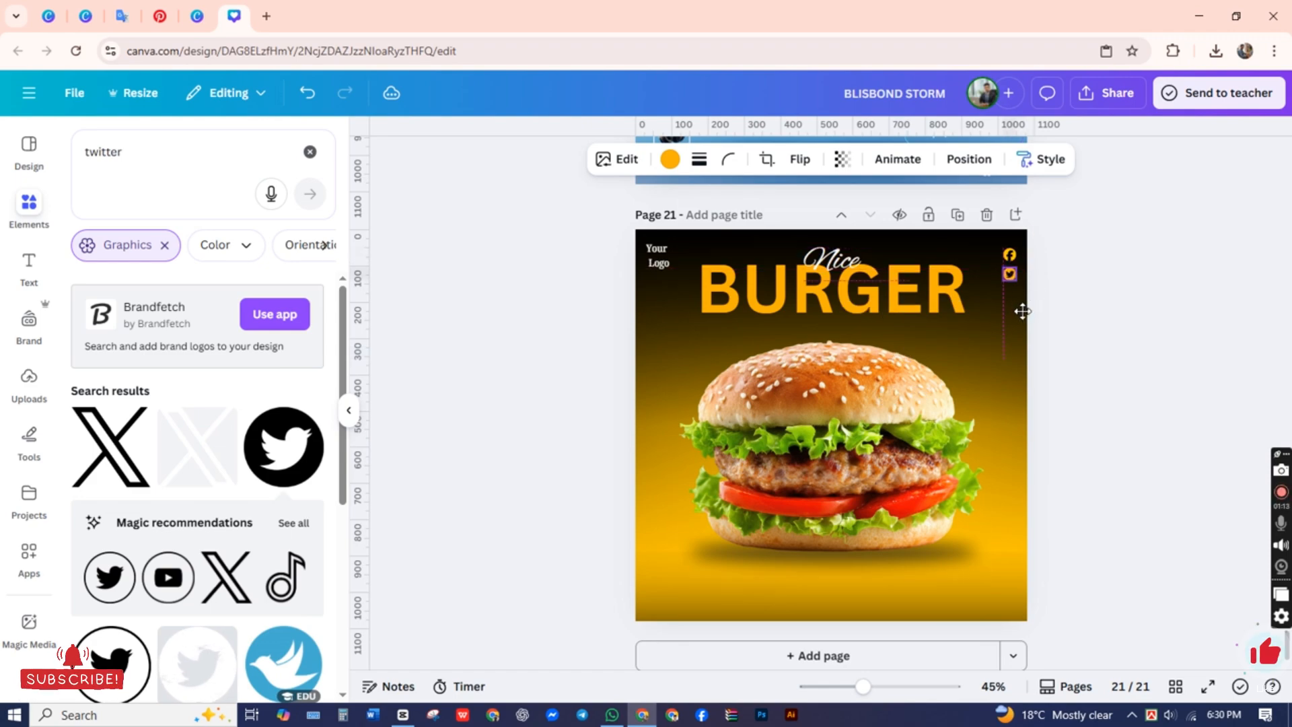
click(1131, 370)
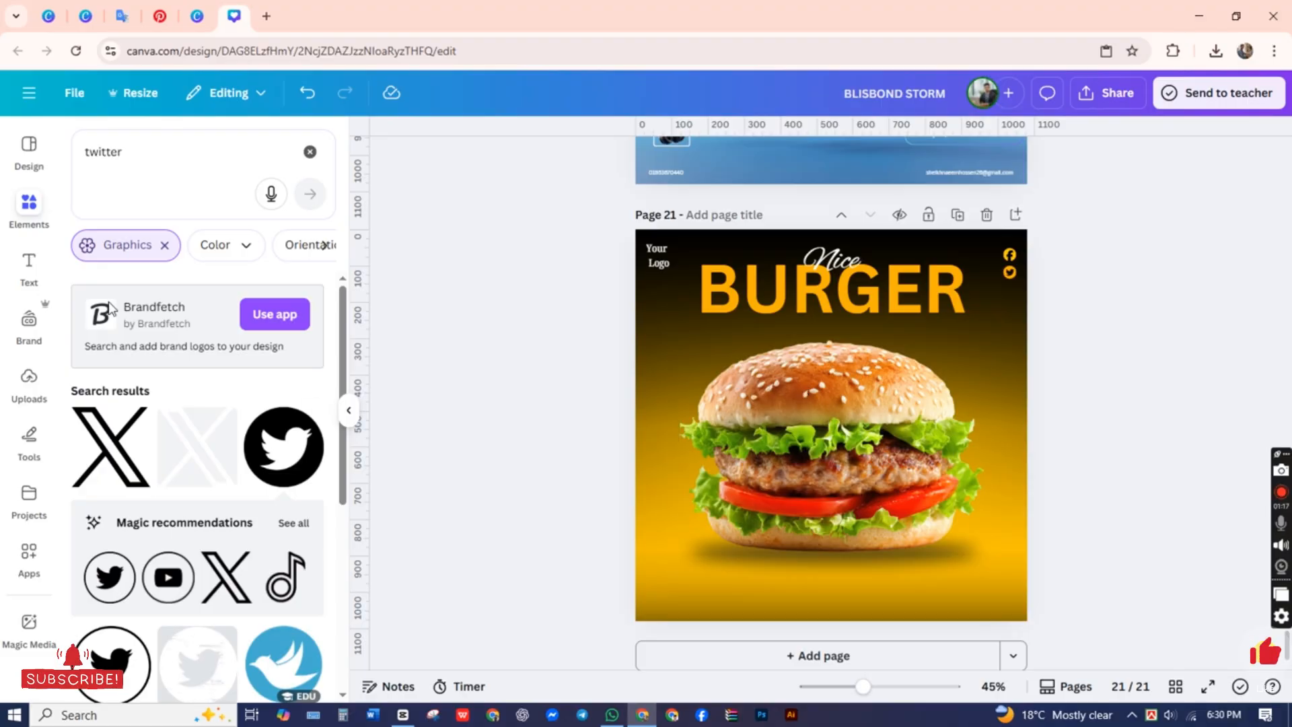
Step: Search the elements for "youtube" and add the red rounded play-button graphic to the page
click(310, 152)
text(Y)
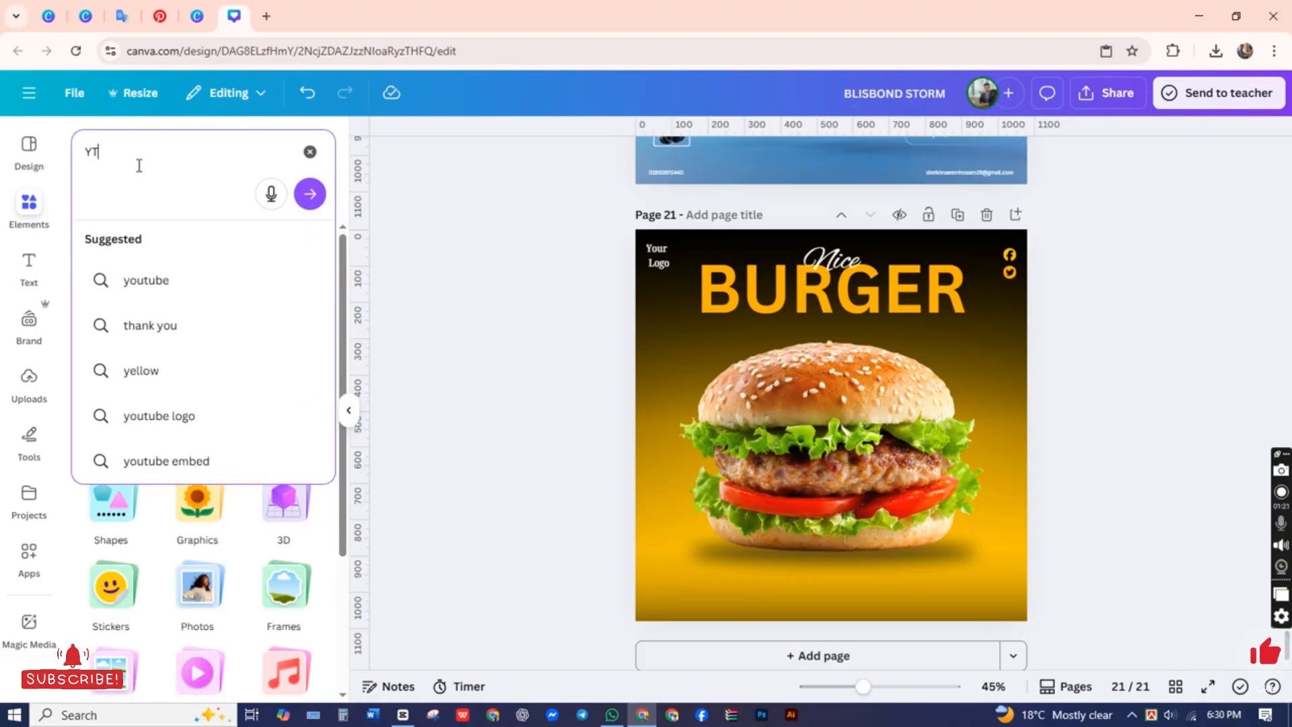
key(BackSpace)
text(You)
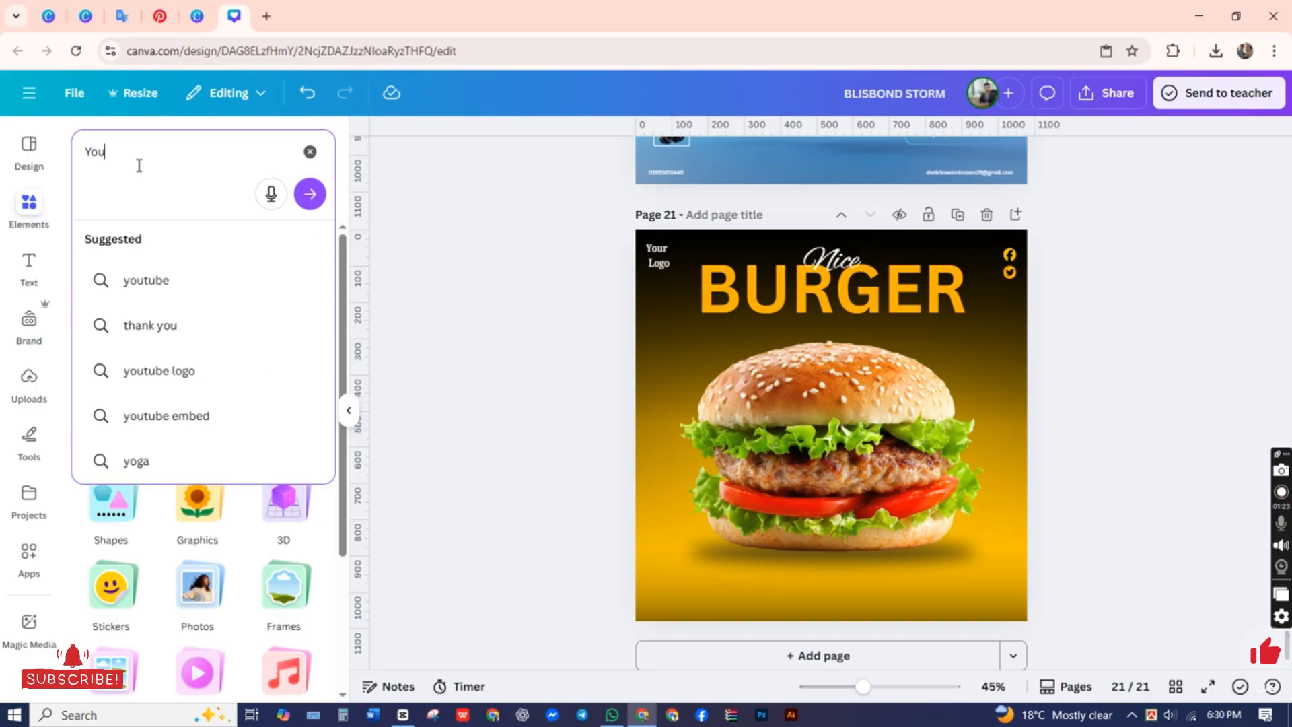
text(t)
click(172, 276)
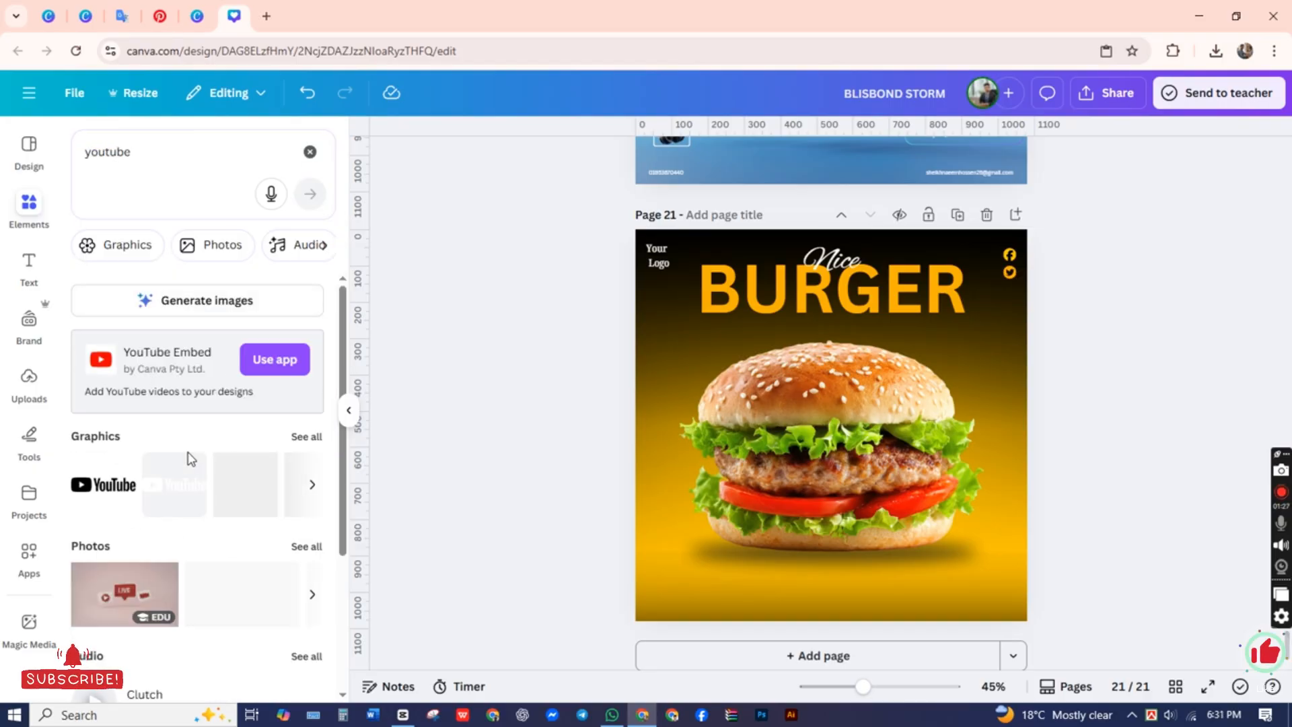
click(306, 436)
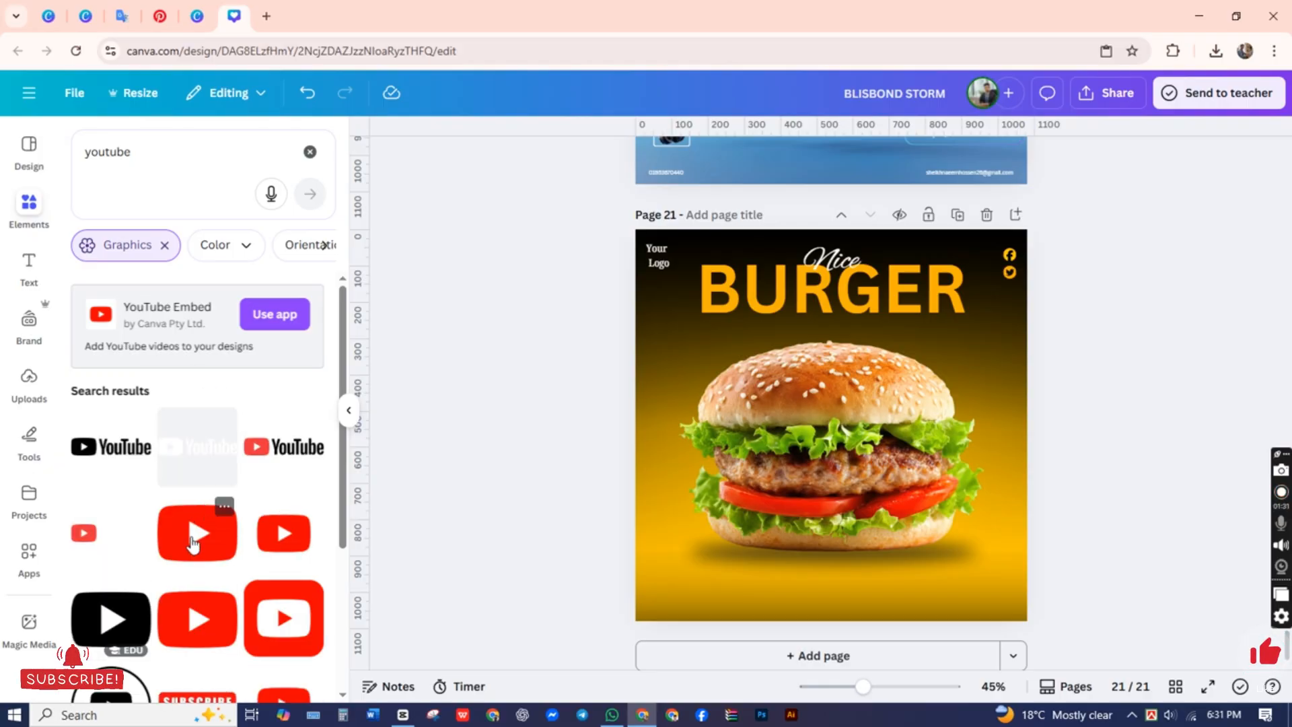
click(193, 542)
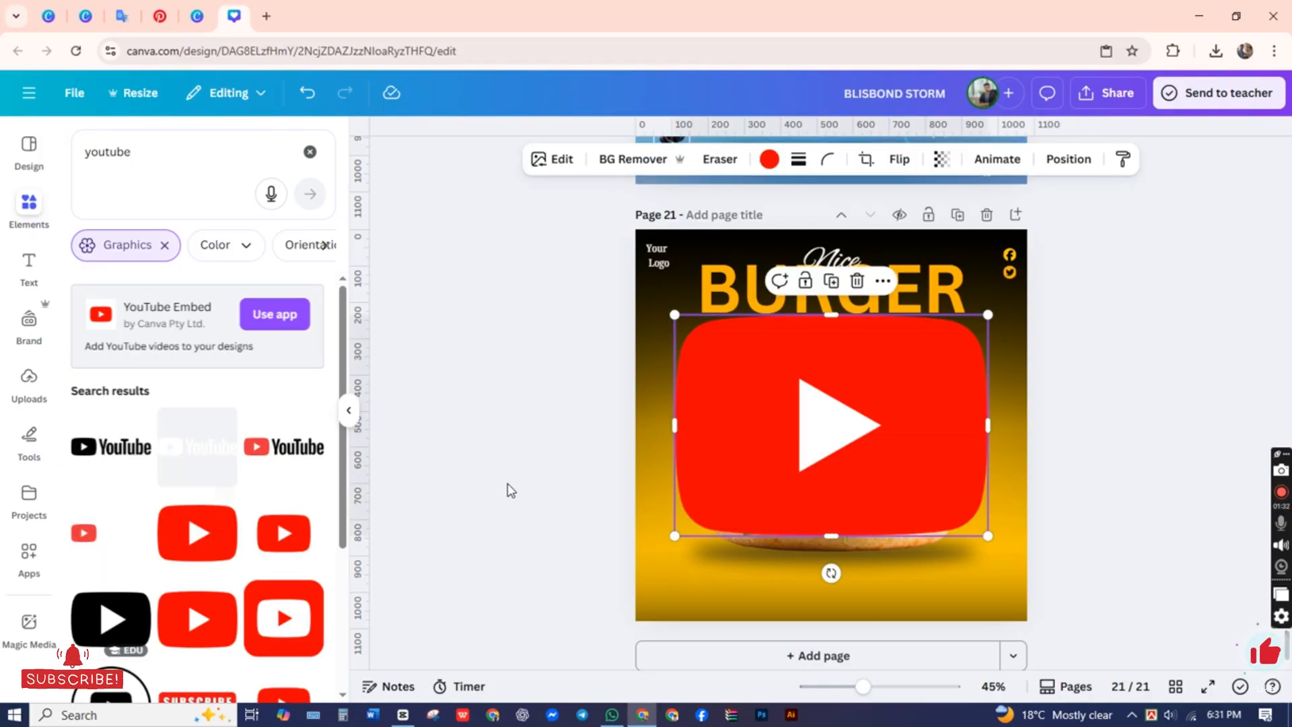
Step: Change the YouTube icon's red fill to the document's yellow
click(755, 163)
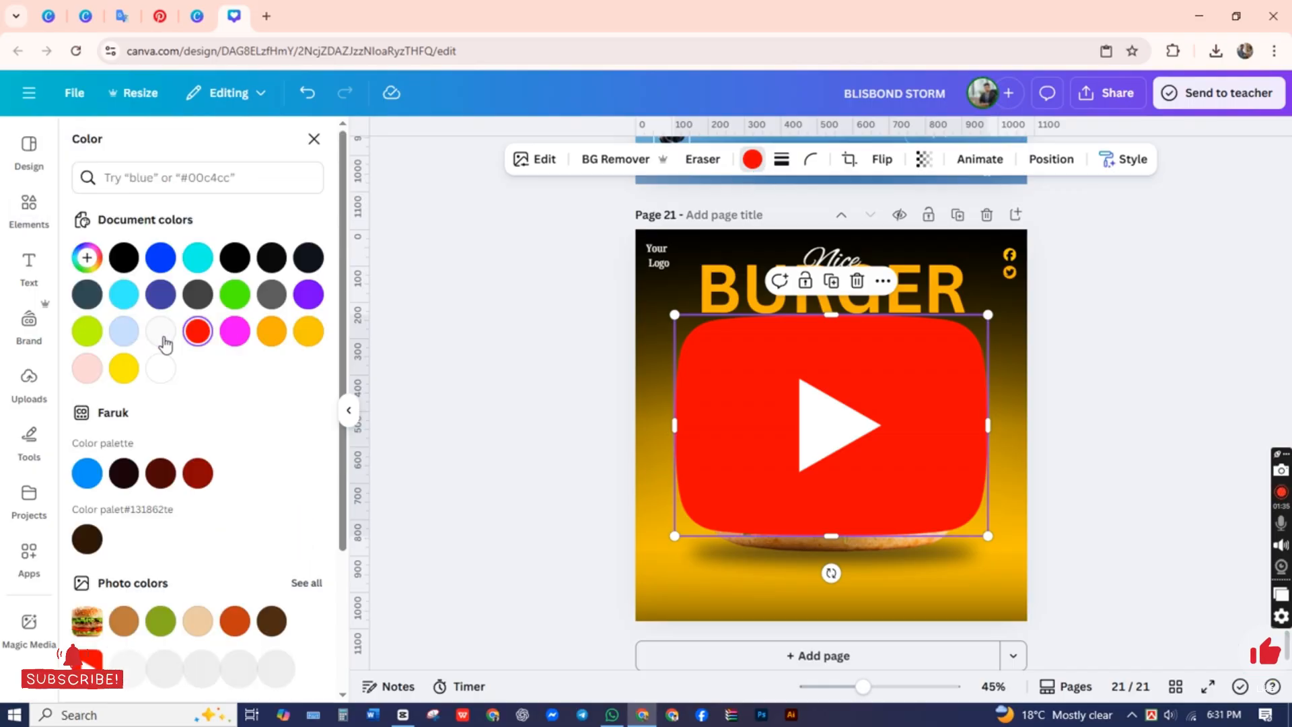
click(124, 368)
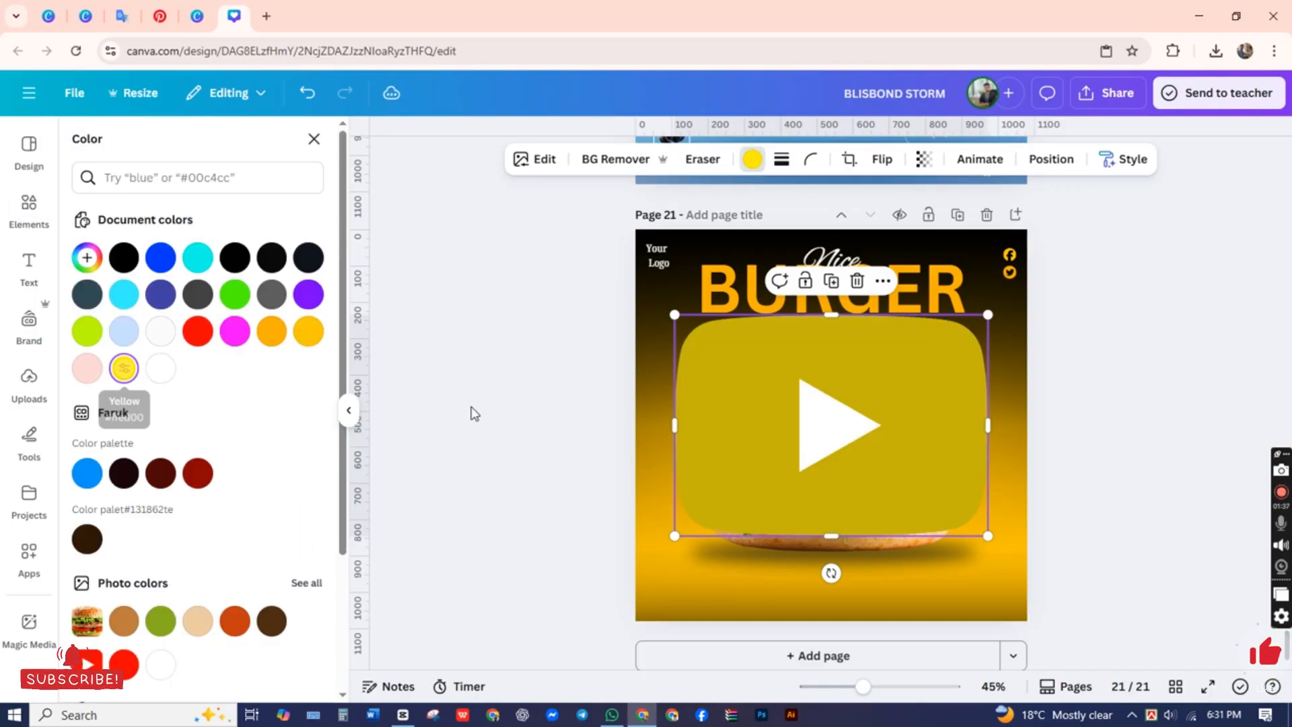
Step: Recolor the YouTube icon with the document's amber-orange and place it at small size directly below the Twitter icon
click(271, 333)
click(427, 437)
click(798, 469)
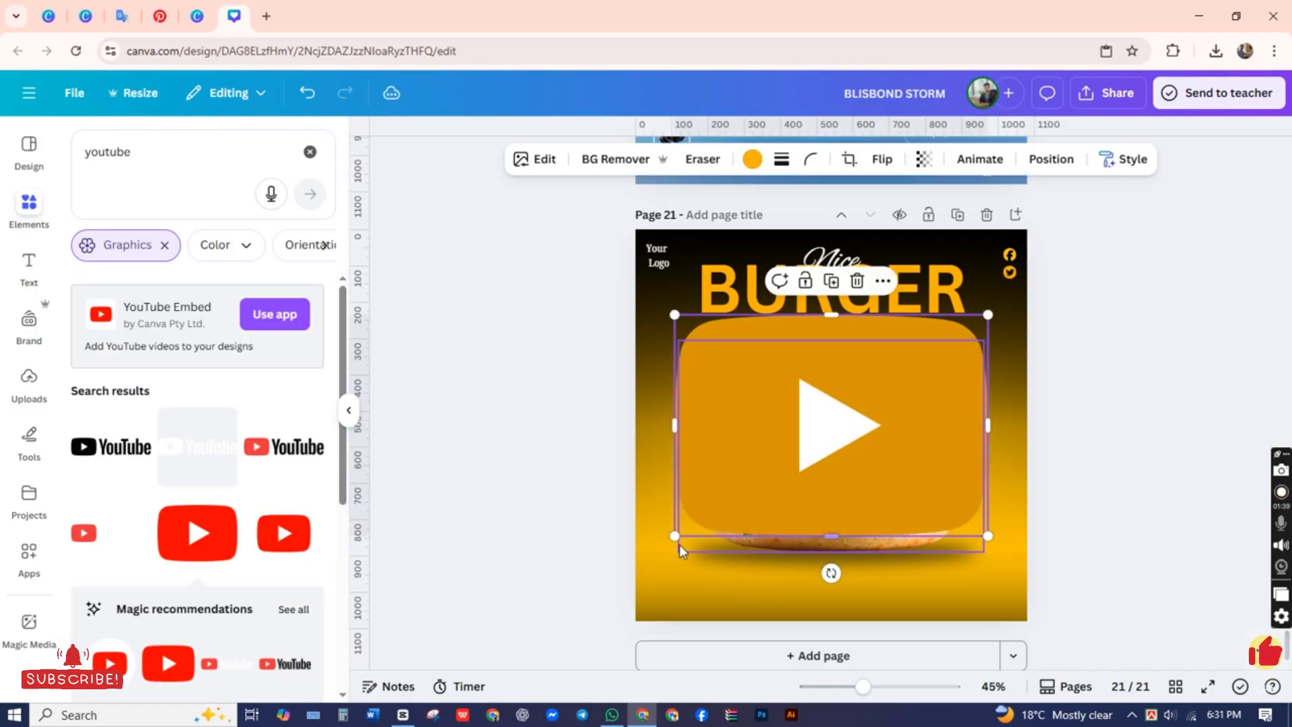
drag(674, 536, 1028, 347)
click(1072, 346)
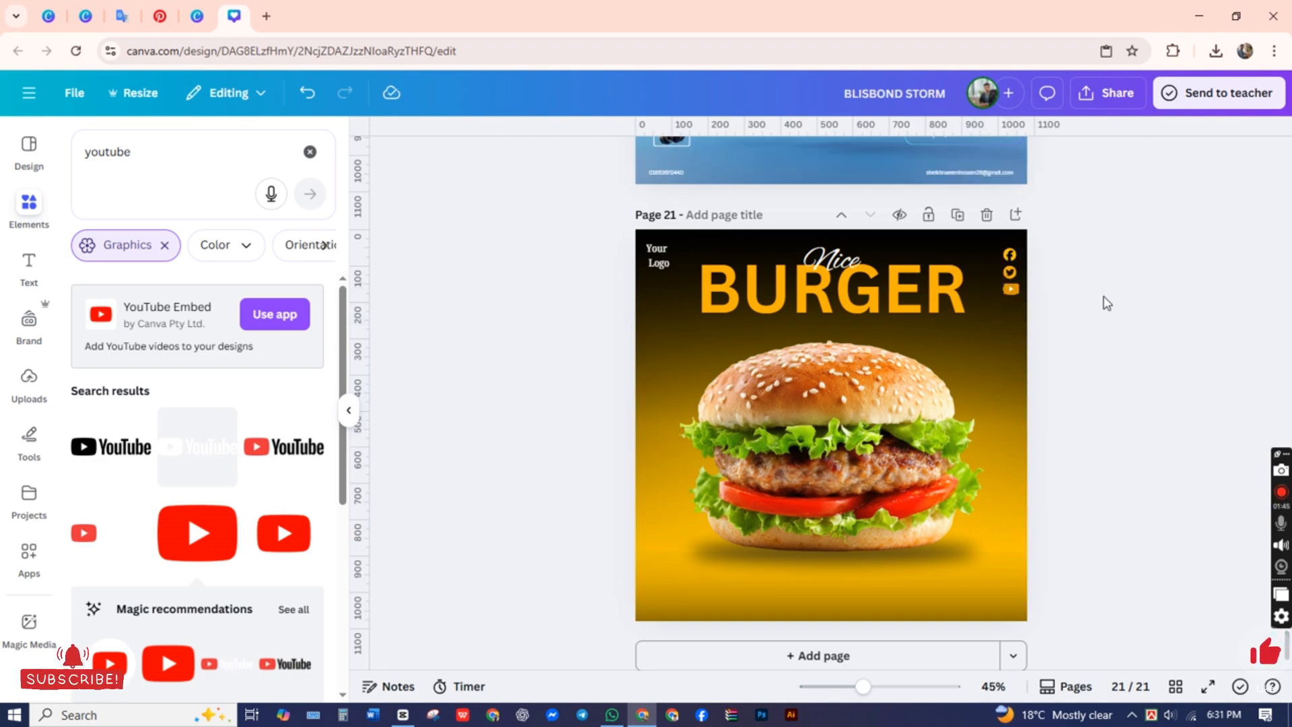
Step: Delete the small YouTube icon from the page and look through the remaining YouTube graphics
click(1011, 289)
key(Delete)
scroll(120, 448, down, 3)
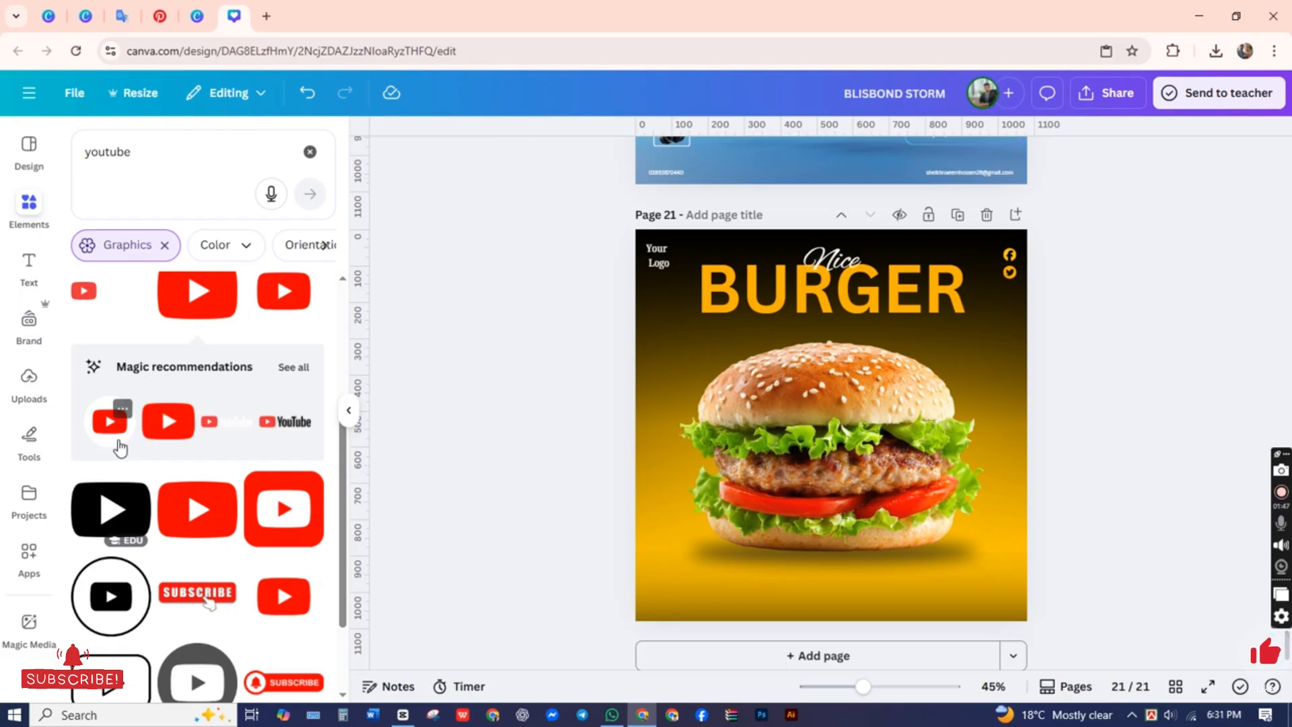
scroll(120, 447, down, 2)
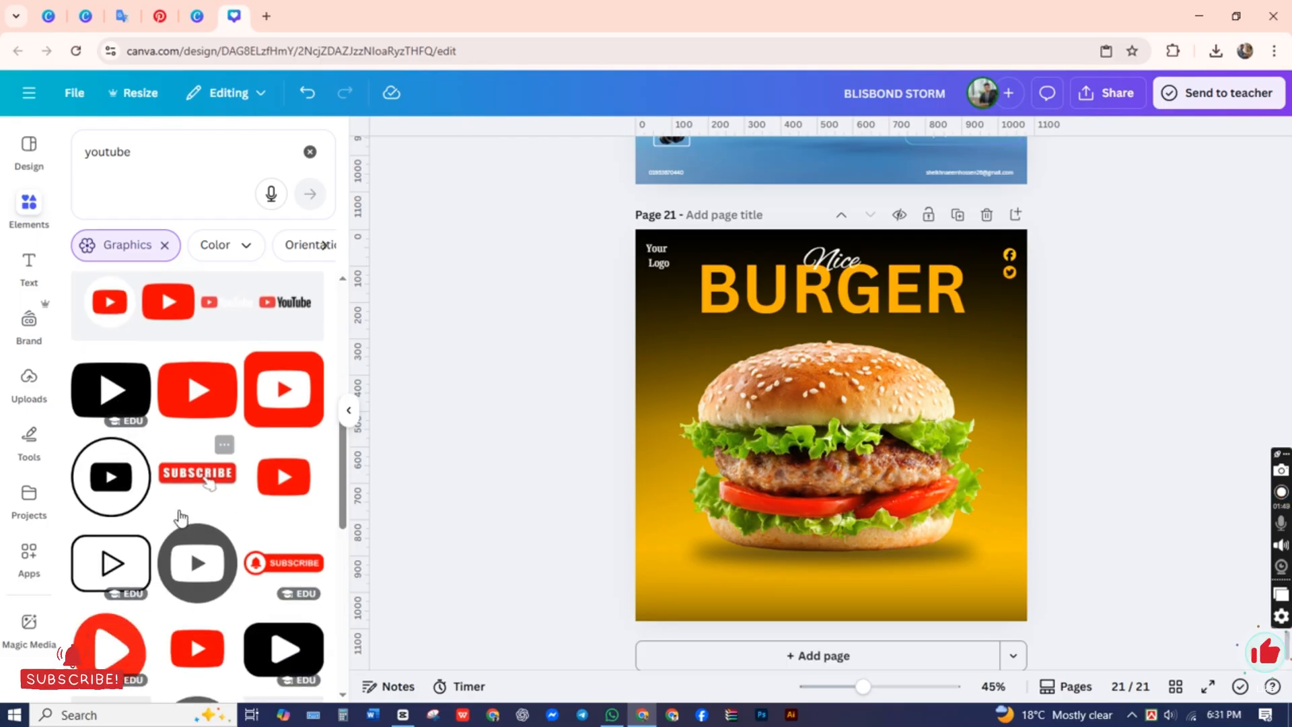
Step: Search the graphics for "Instagram Icon" and add the black outlined camera icon to the page
click(205, 215)
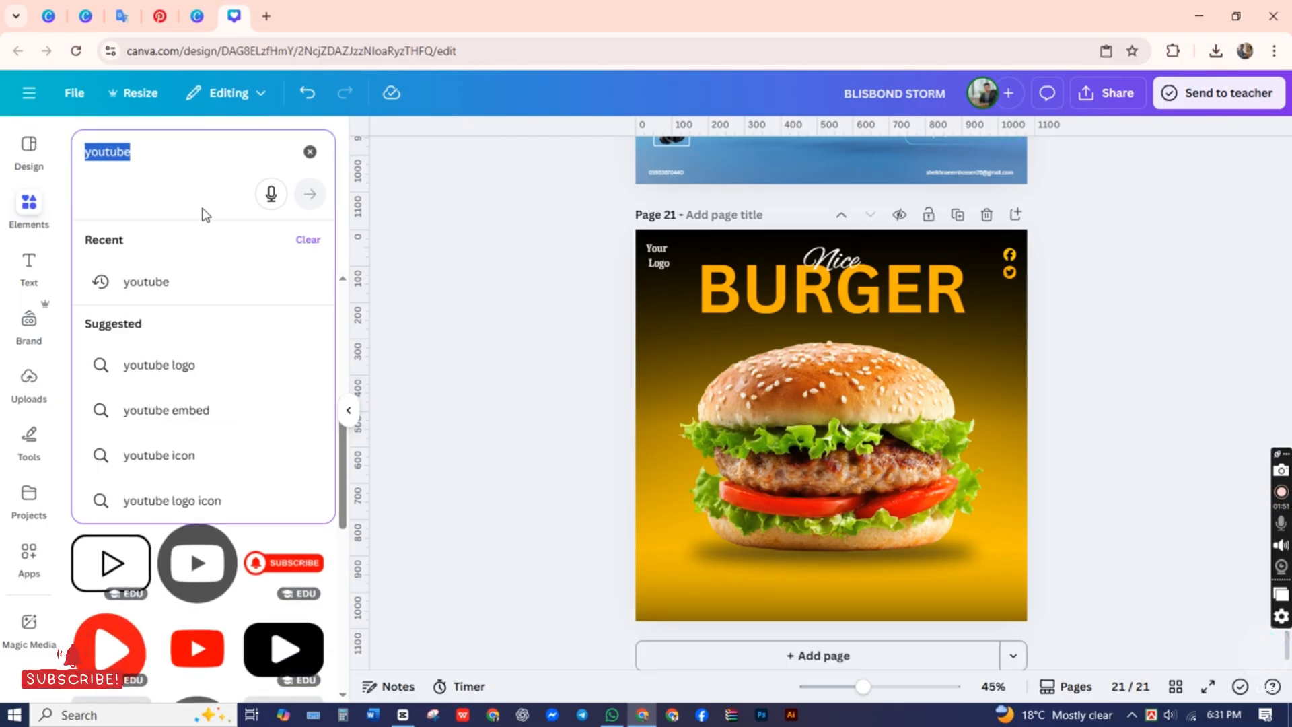
text(inst)
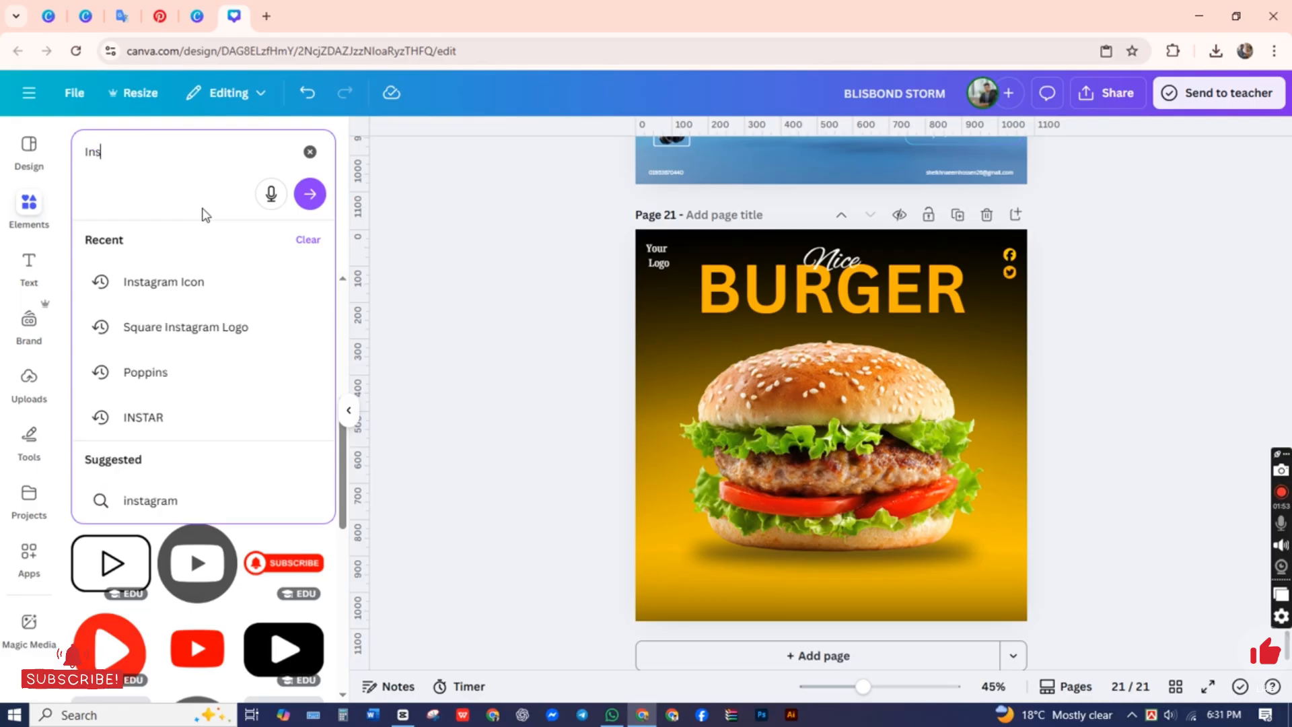
click(167, 283)
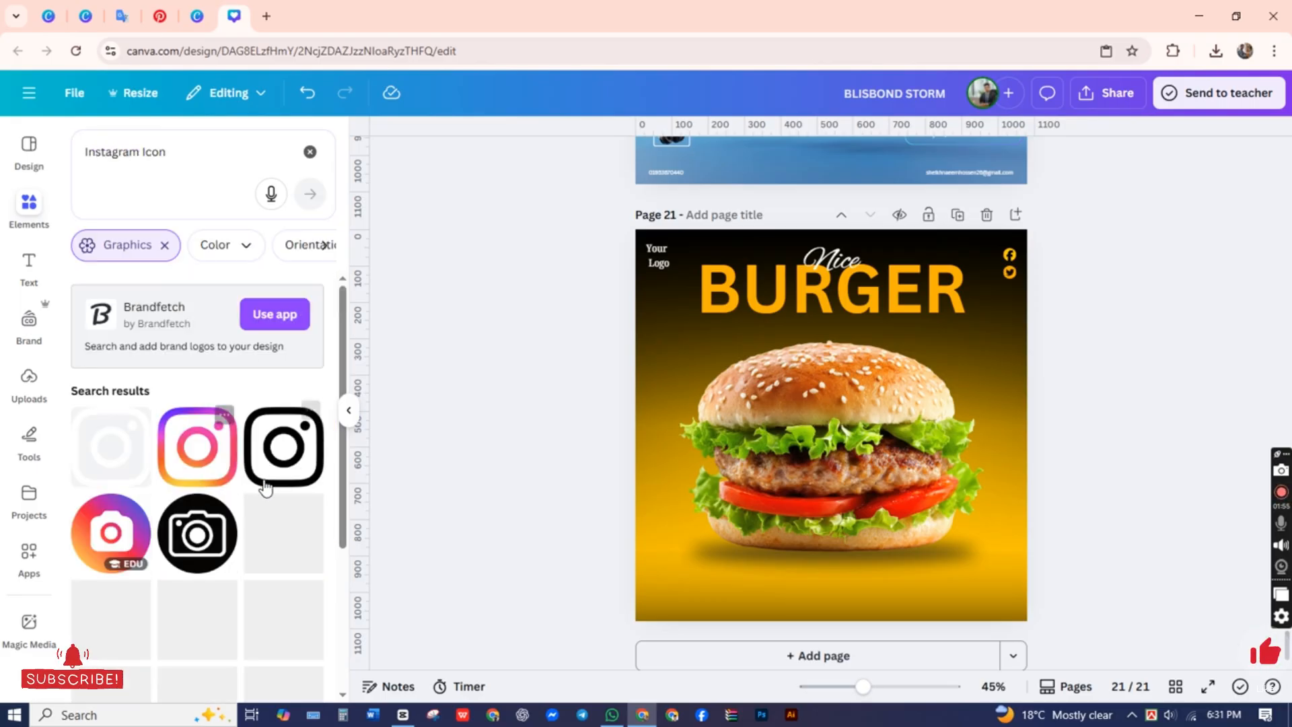
click(266, 479)
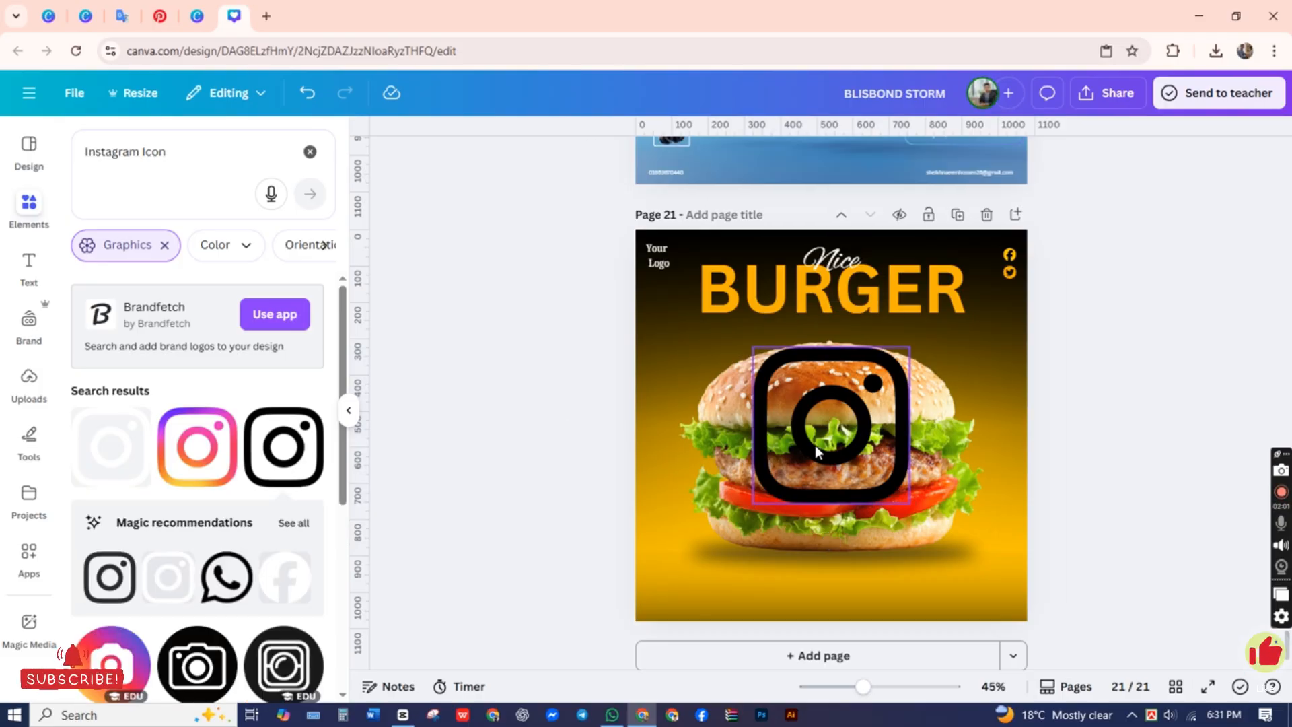
Step: Recolor the Instagram icon with the document's amber-orange and place it at small size directly below the Twitter icon
click(670, 159)
click(271, 333)
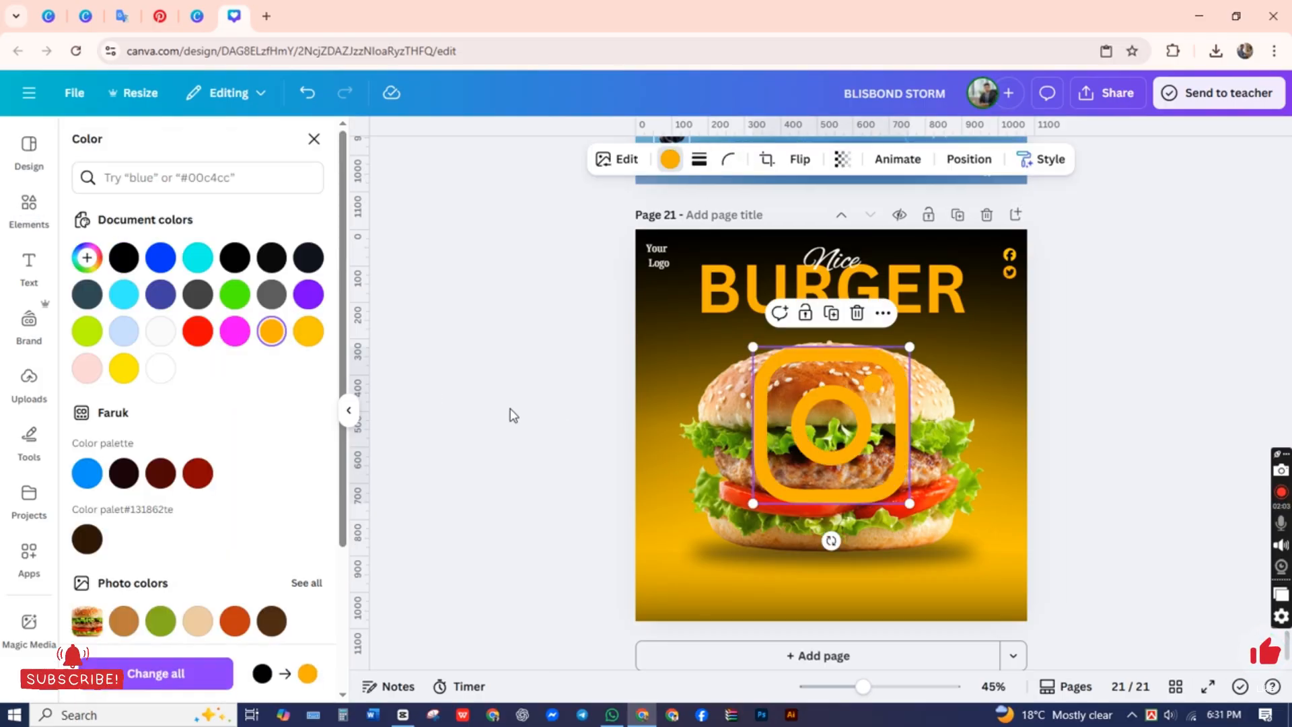
click(510, 413)
click(818, 430)
drag(753, 504, 1019, 338)
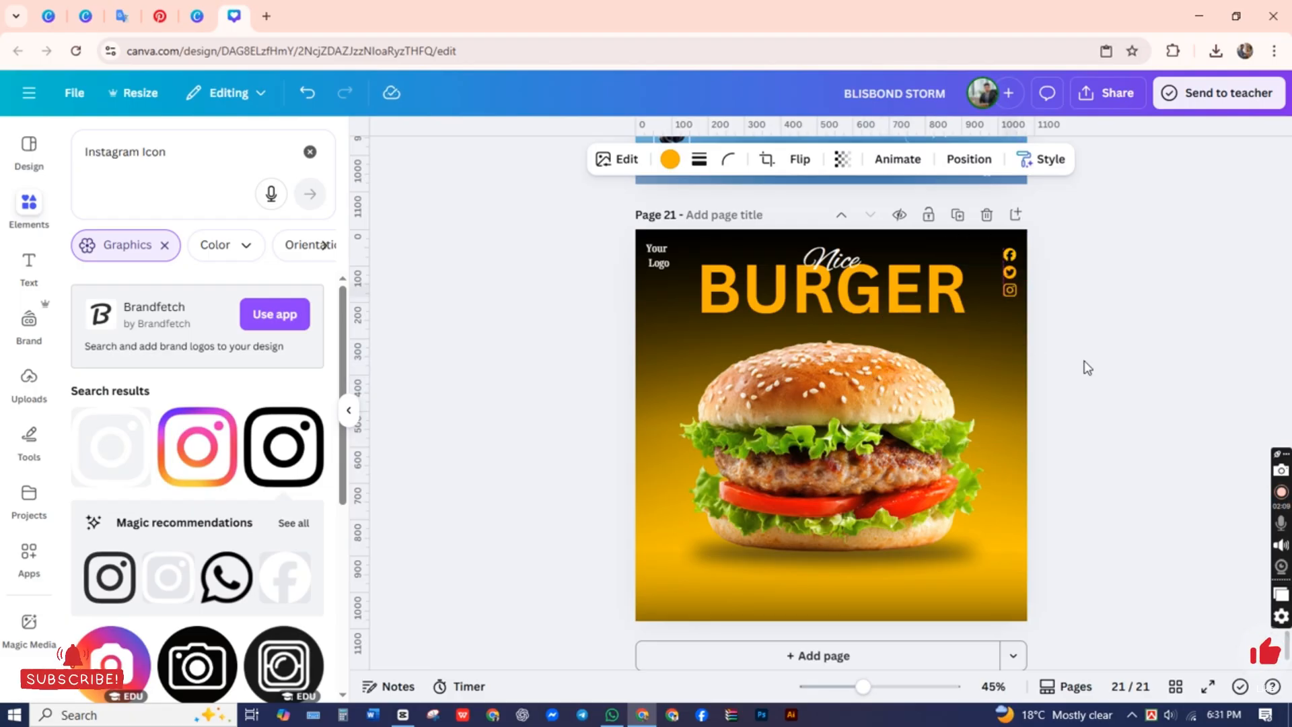
click(1088, 368)
Step: Add the black WhatsApp icon from the recommended graphics and recolor it with the document's amber-orange
click(214, 582)
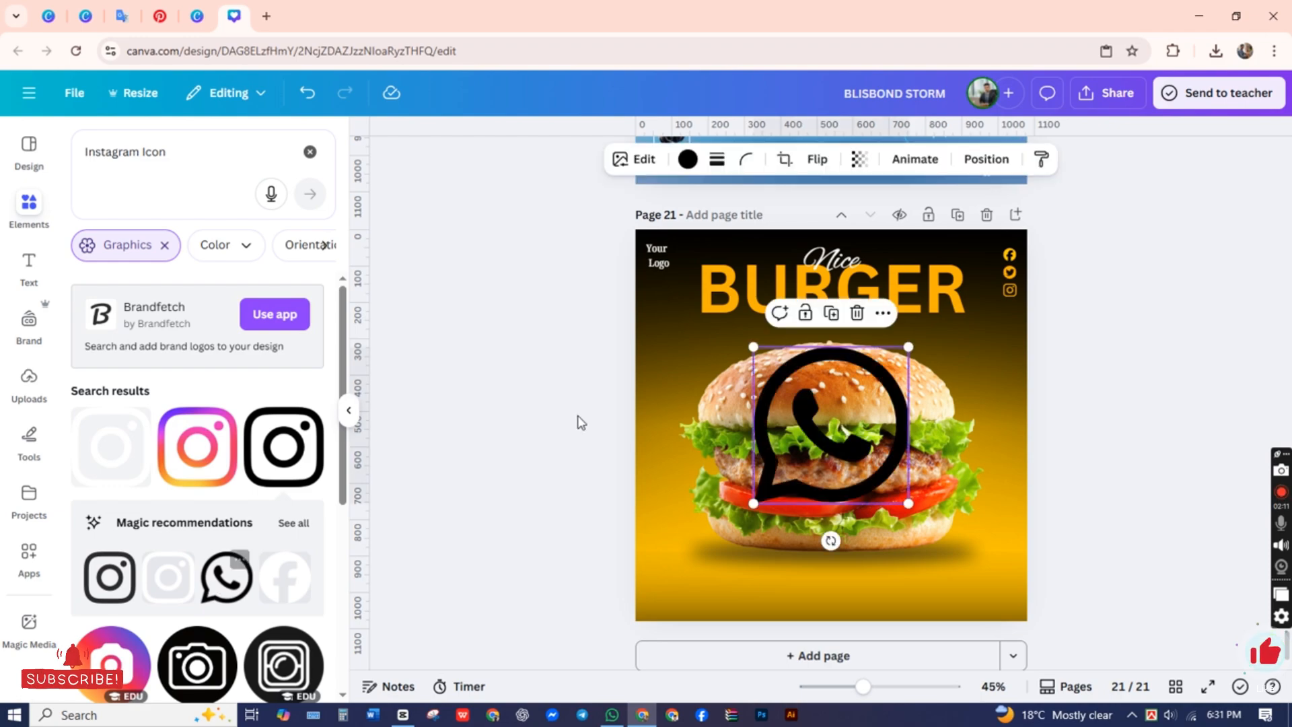
click(670, 160)
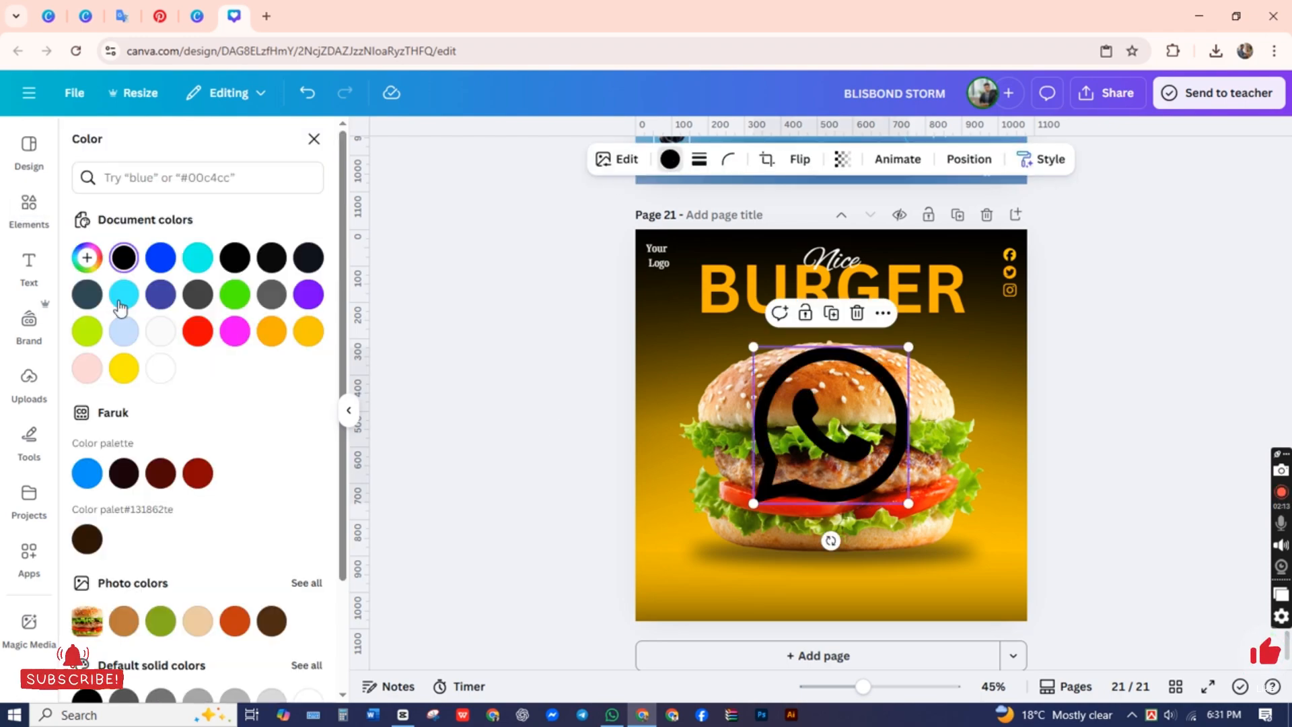
click(268, 334)
click(476, 527)
click(746, 476)
click(777, 478)
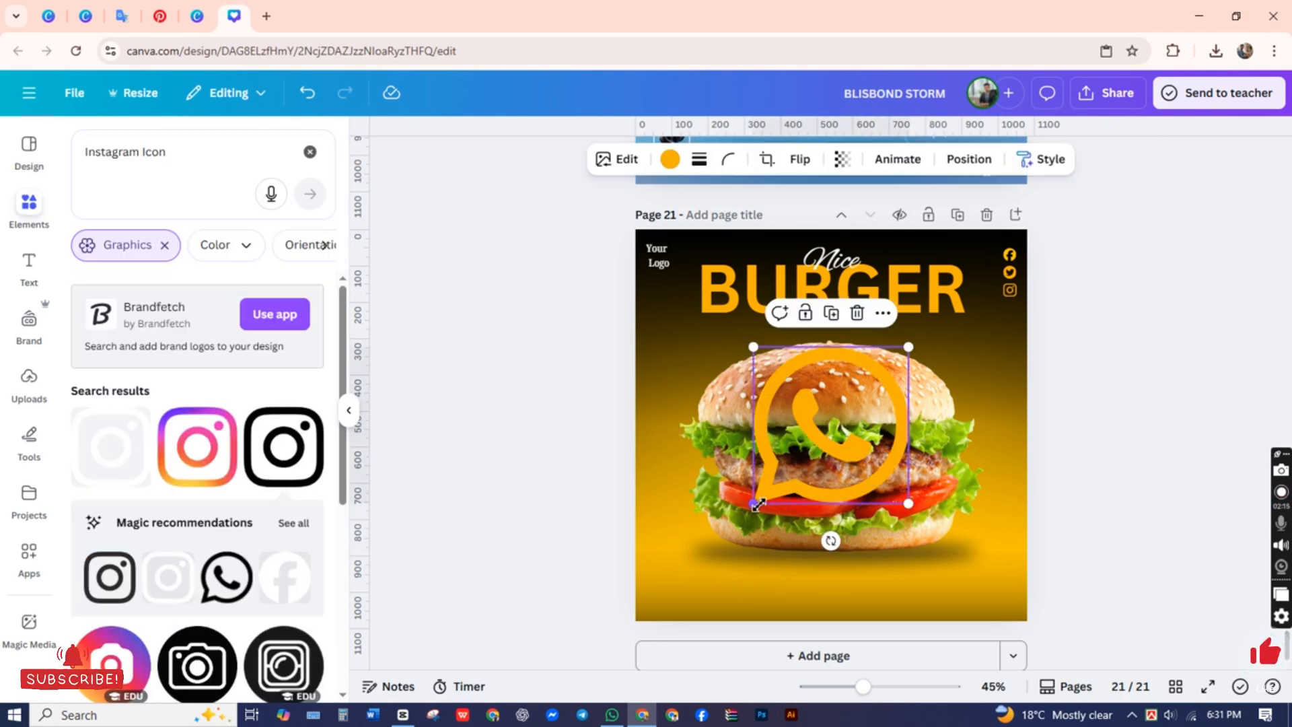
Step: Shrink the WhatsApp icon into the page's lower-right corner and recolor it with the document's off-white
drag(757, 504, 1011, 629)
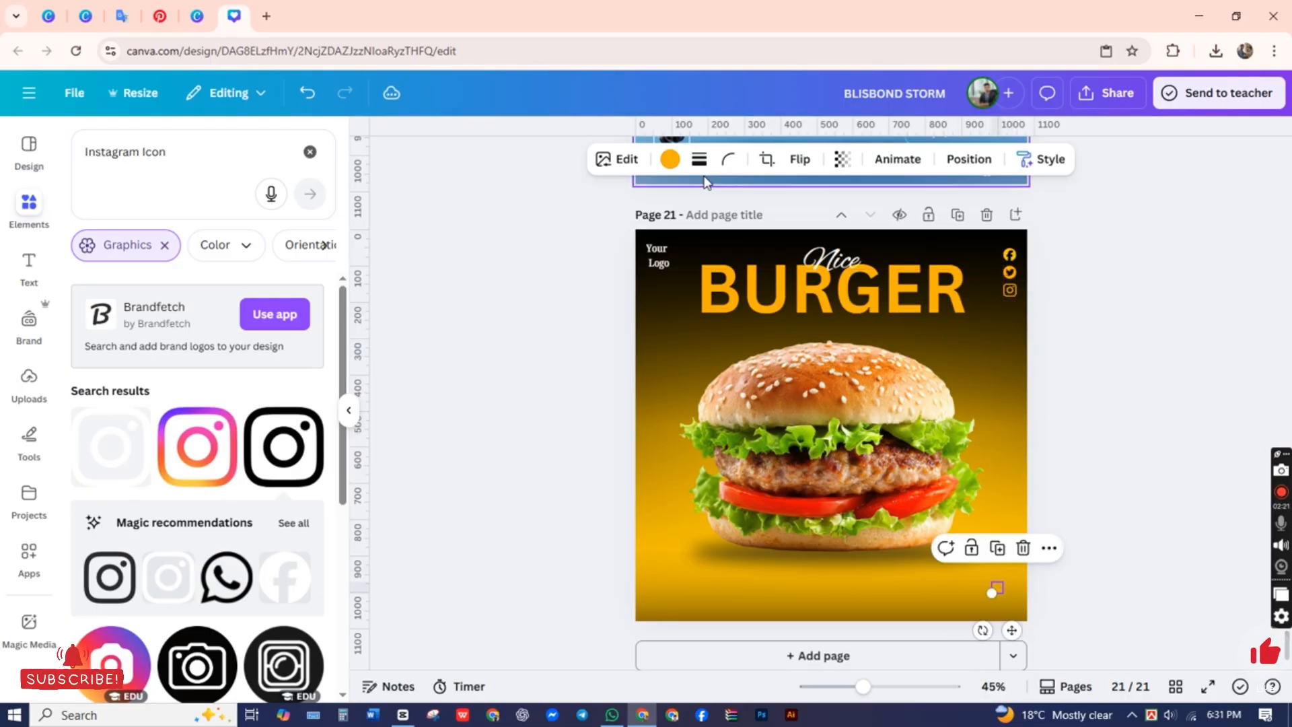
click(670, 161)
click(160, 331)
click(444, 418)
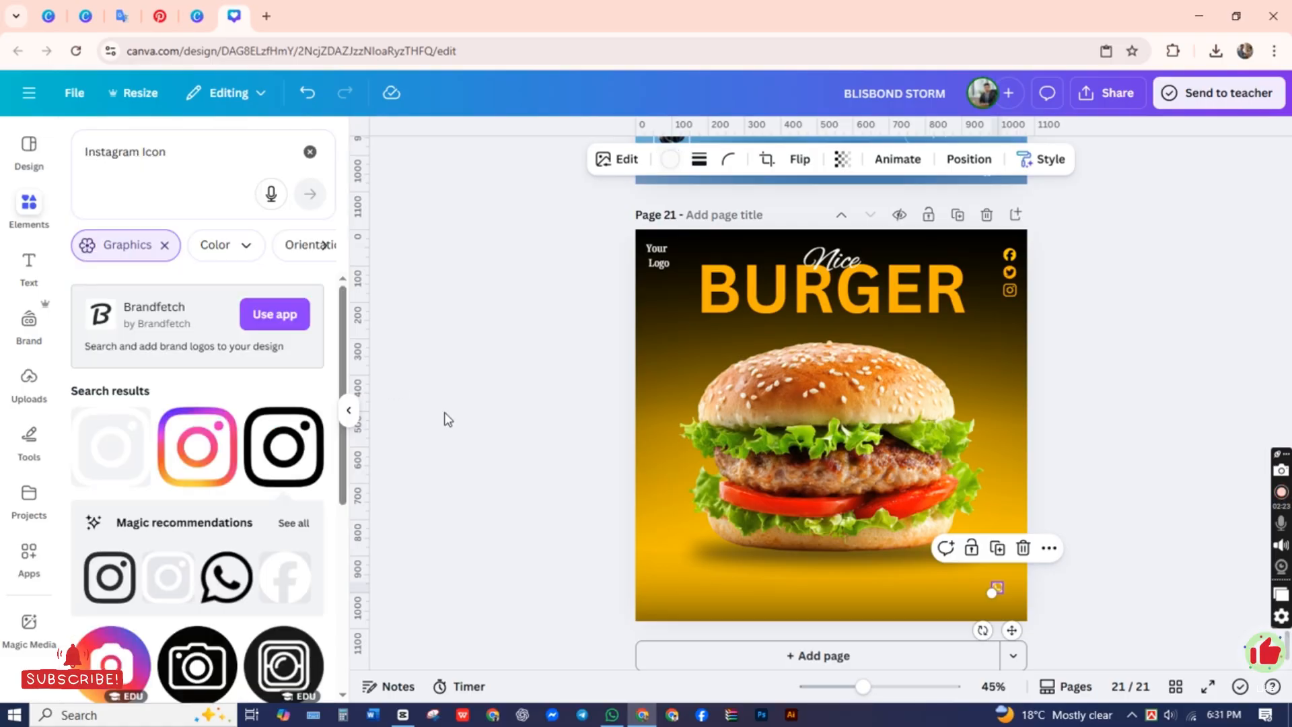
drag(1000, 588, 1016, 599)
click(1113, 592)
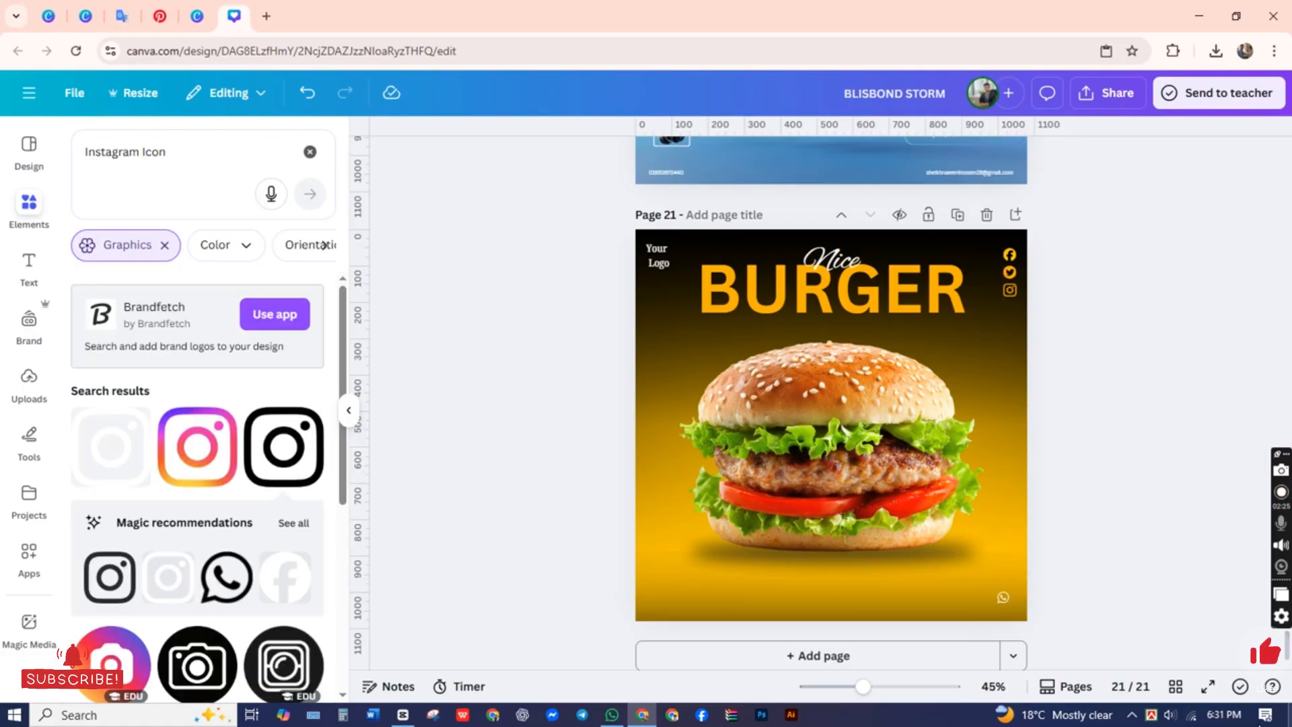
Step: Search the graphics for "linkedin" and add the black square "in" logo to the page
click(94, 183)
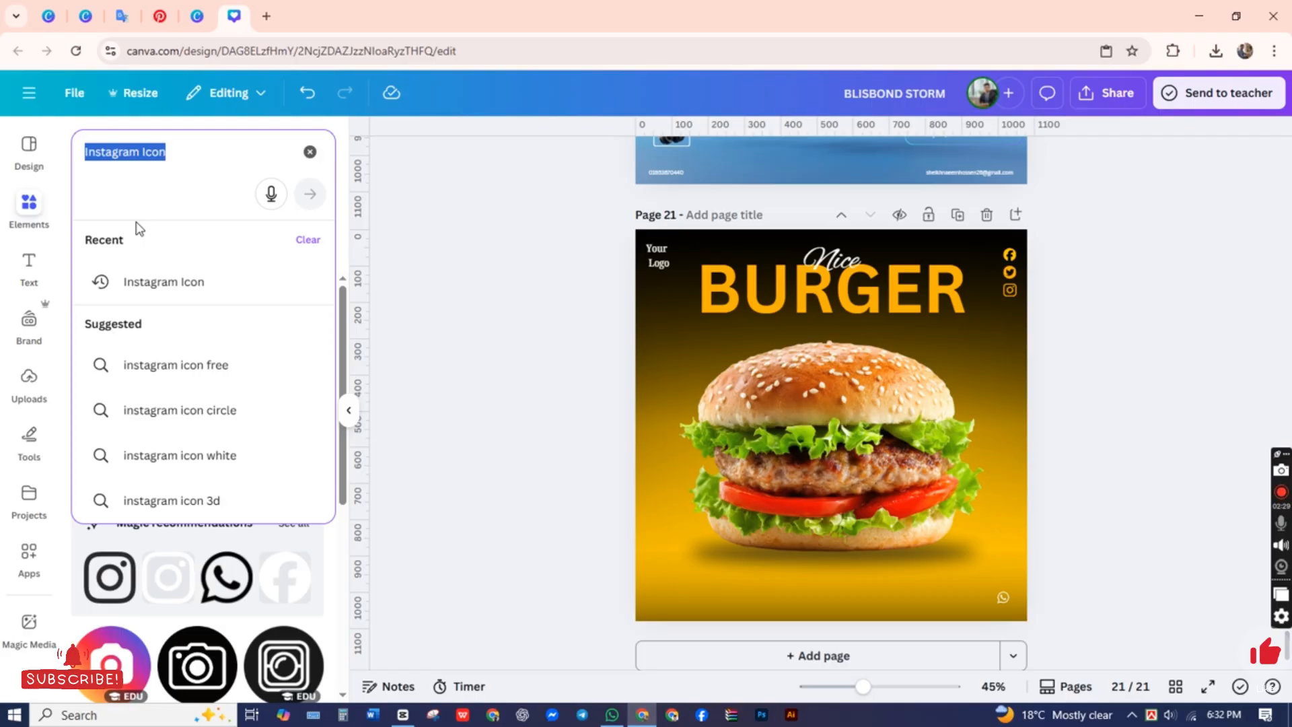
text(Link)
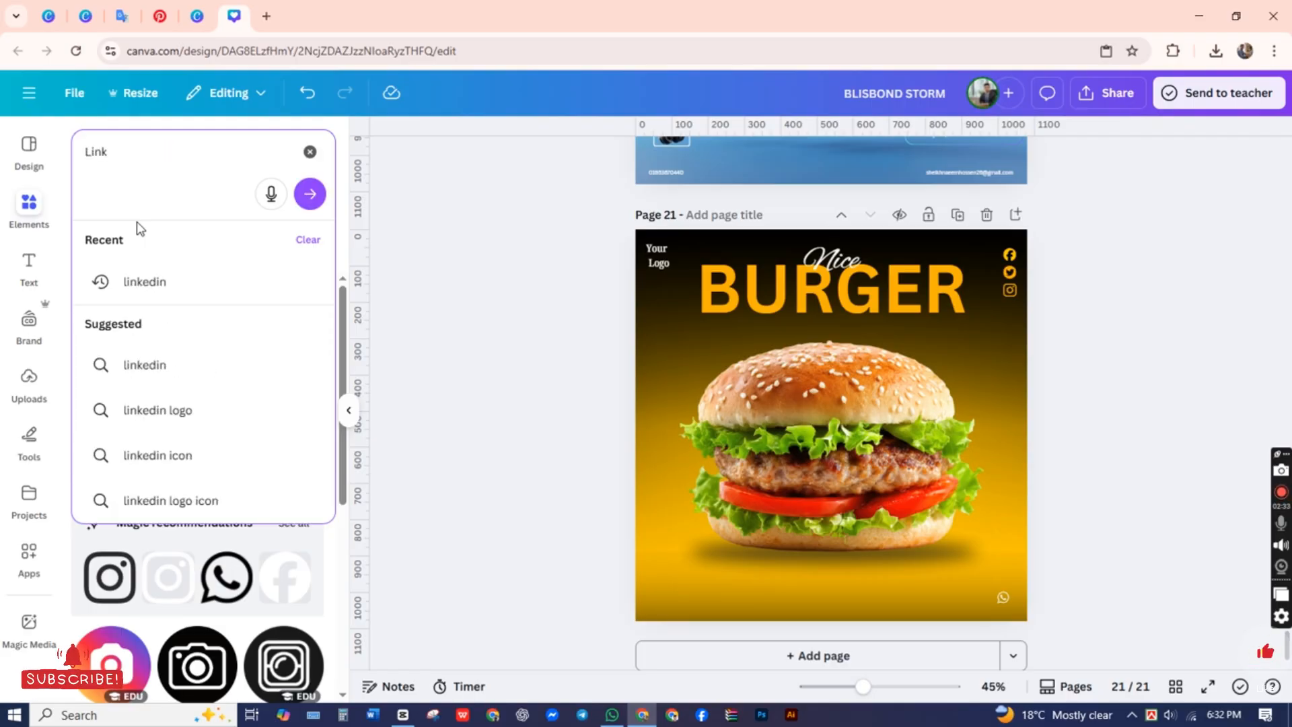
click(144, 282)
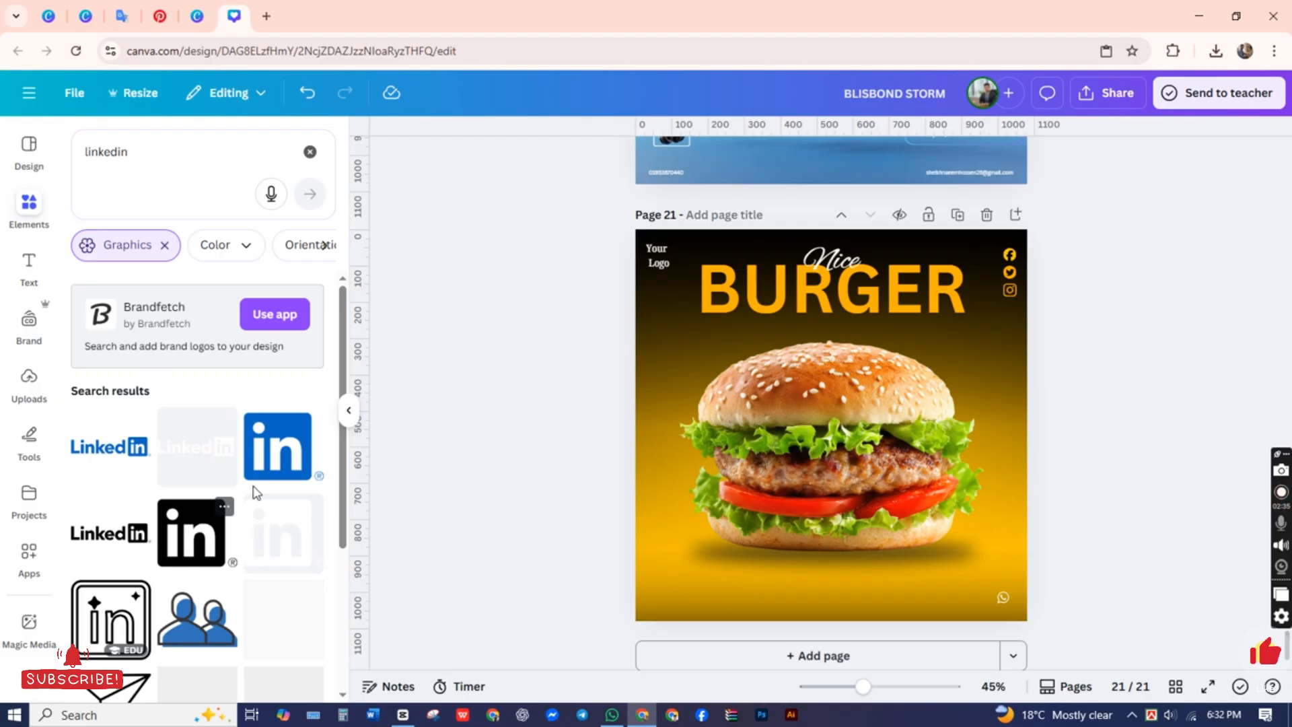
click(190, 537)
click(562, 368)
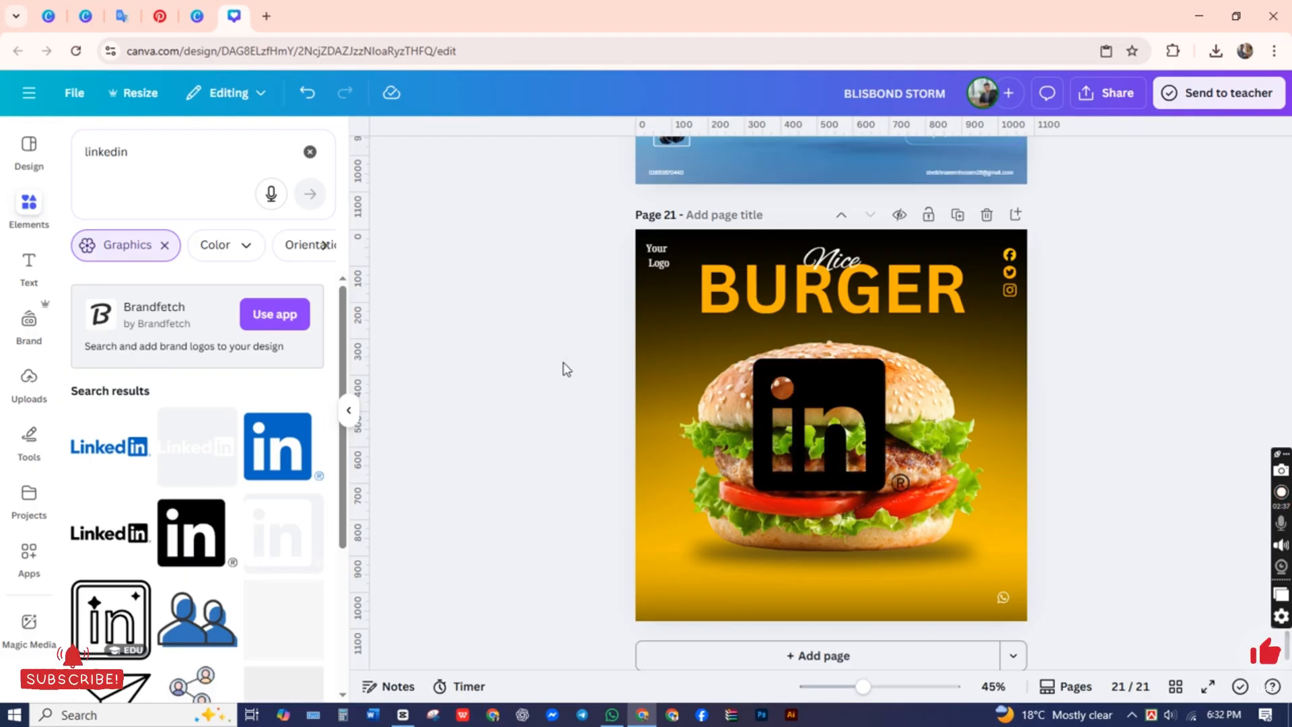
Step: Move the LinkedIn icon to the page's right edge and recolor it with the document's amber-orange
click(825, 390)
click(839, 423)
drag(840, 422, 983, 390)
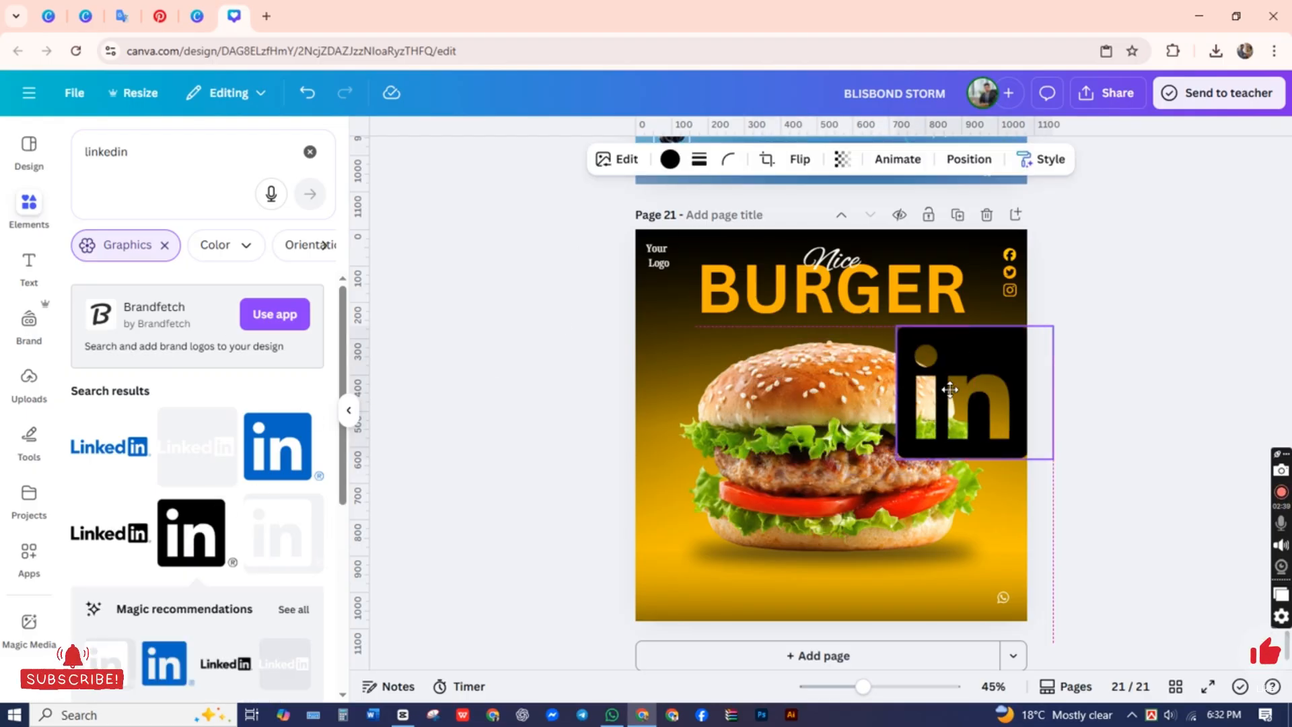
click(669, 159)
click(273, 332)
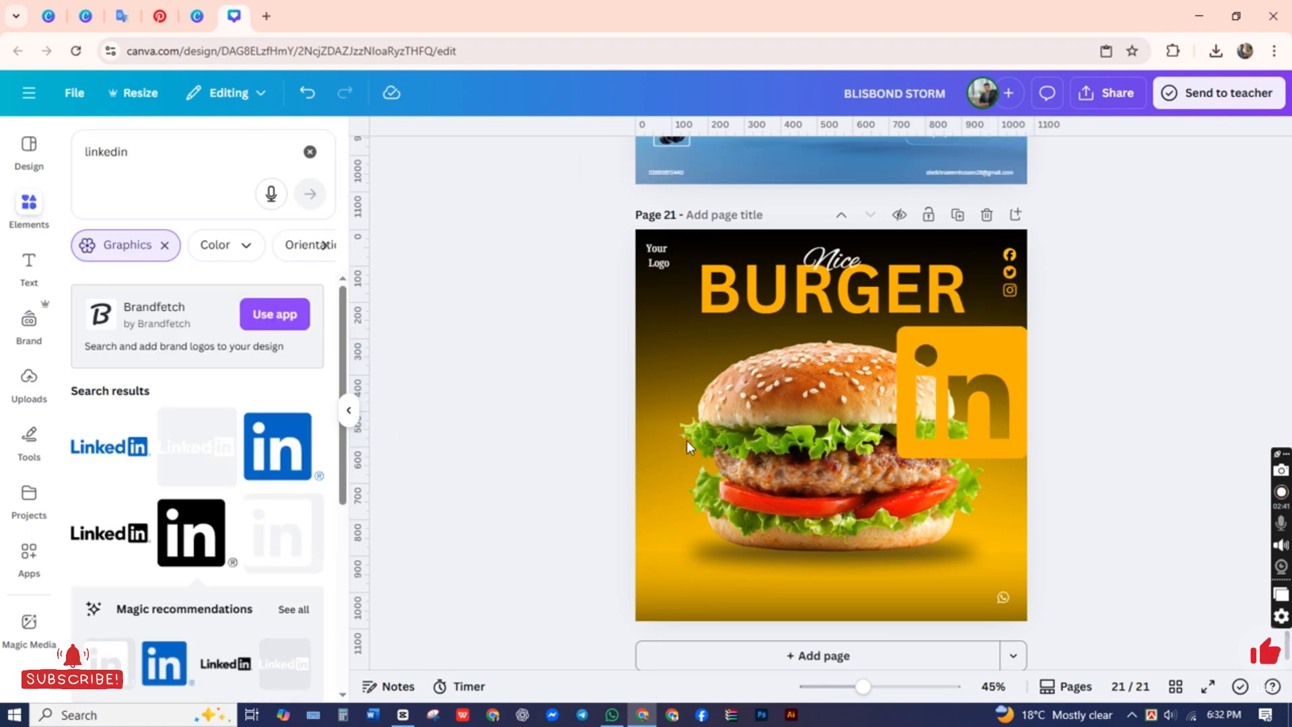
Step: Shrink the LinkedIn icon to match the other social icons and align it directly below the Instagram icon
drag(897, 460, 1027, 353)
click(1028, 355)
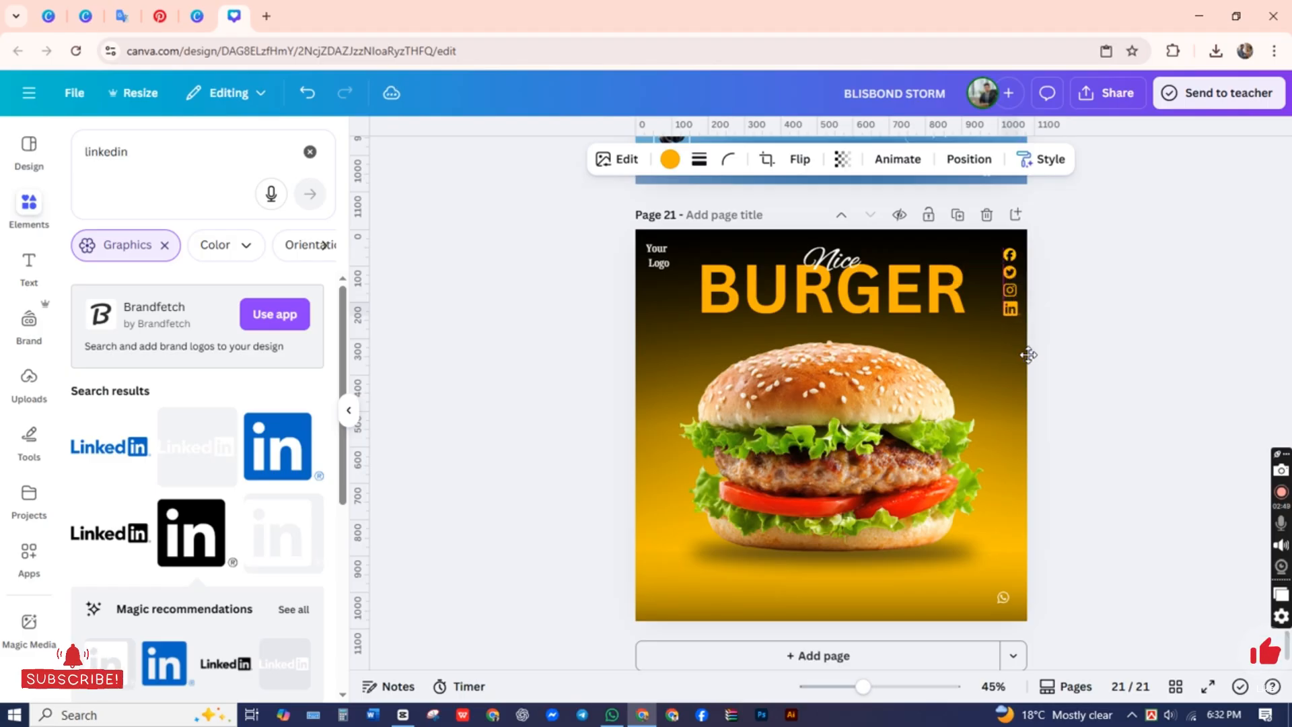
drag(1003, 316, 1008, 311)
click(1191, 343)
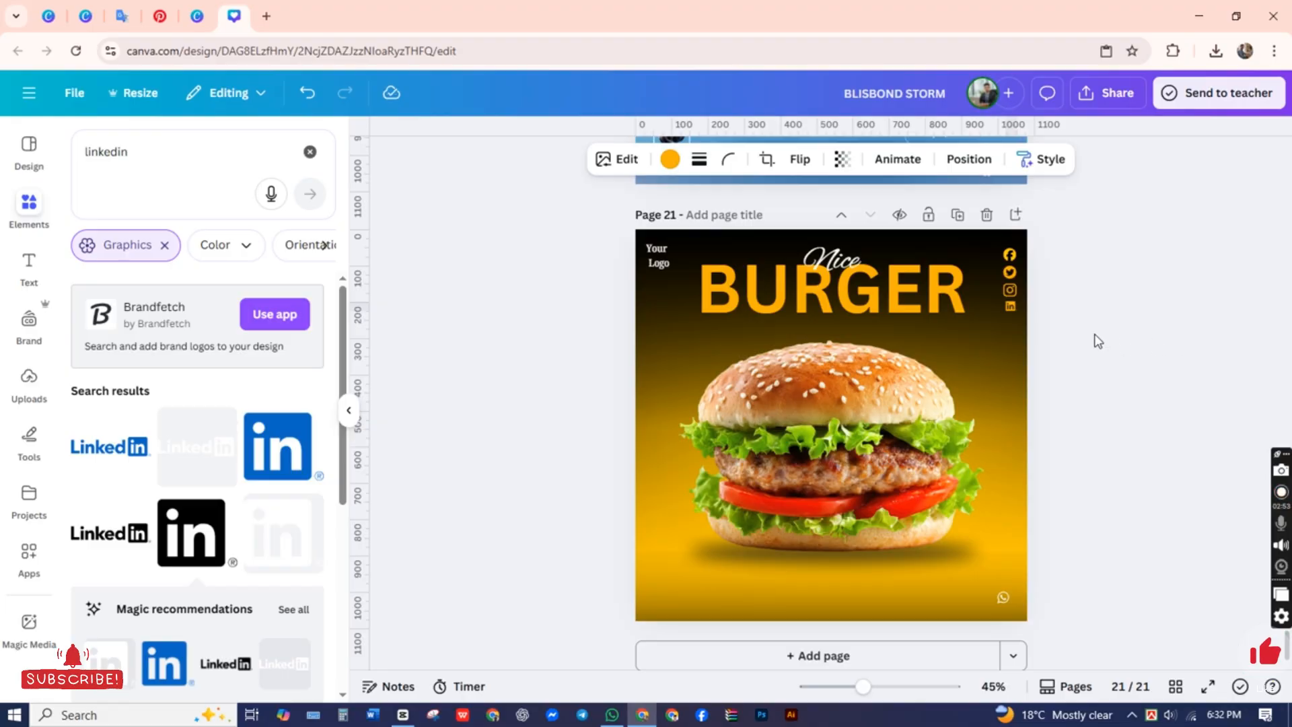
drag(1004, 312, 1002, 314)
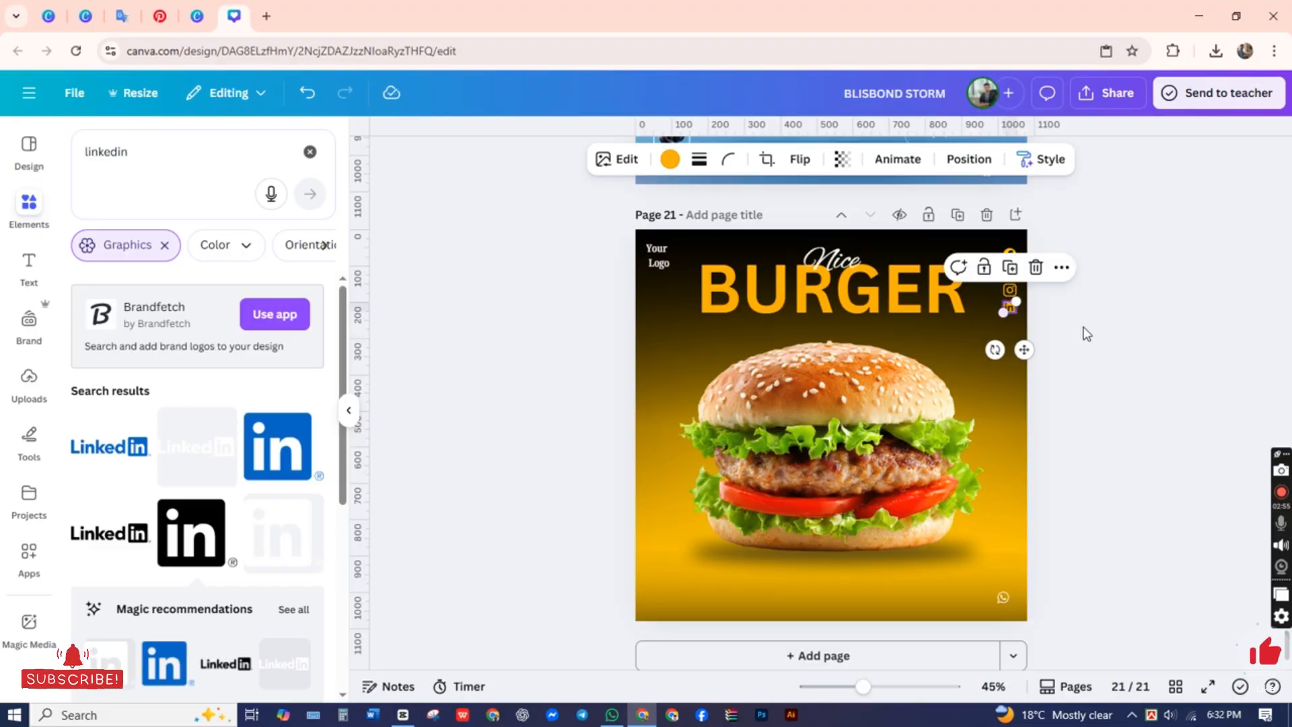
click(1083, 328)
click(1011, 311)
click(1090, 323)
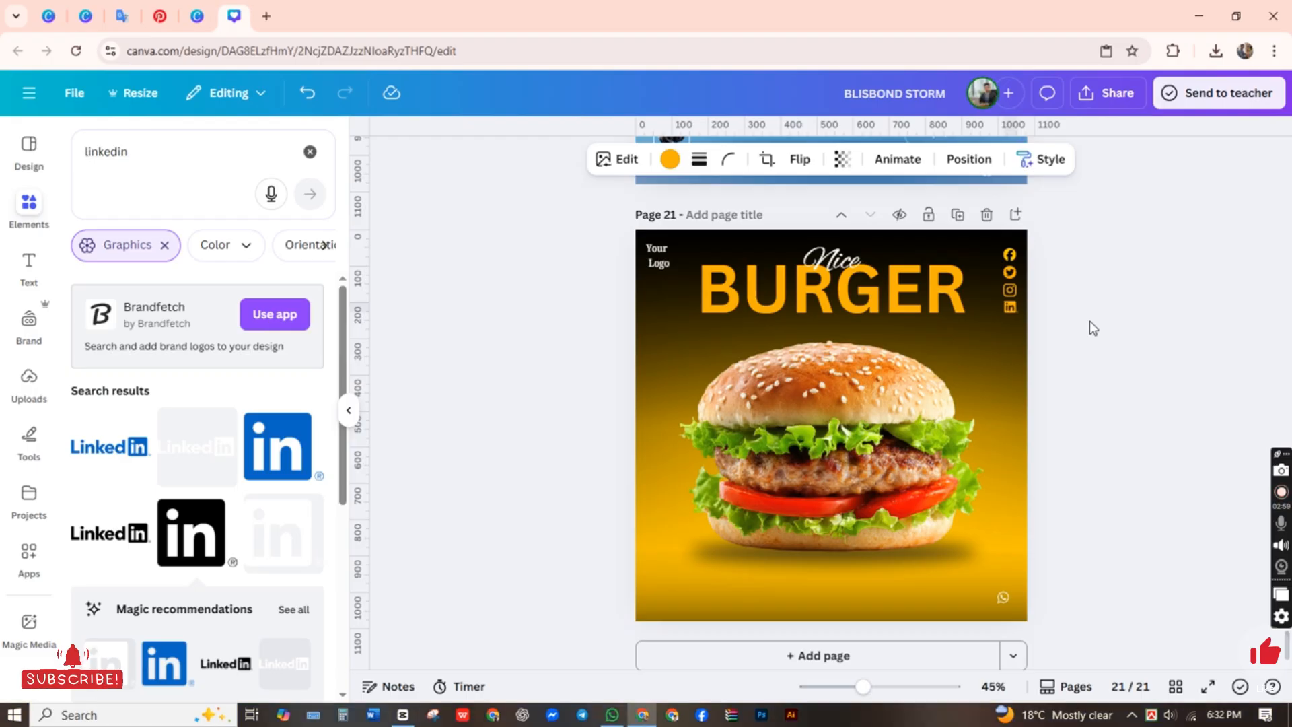
click(1089, 321)
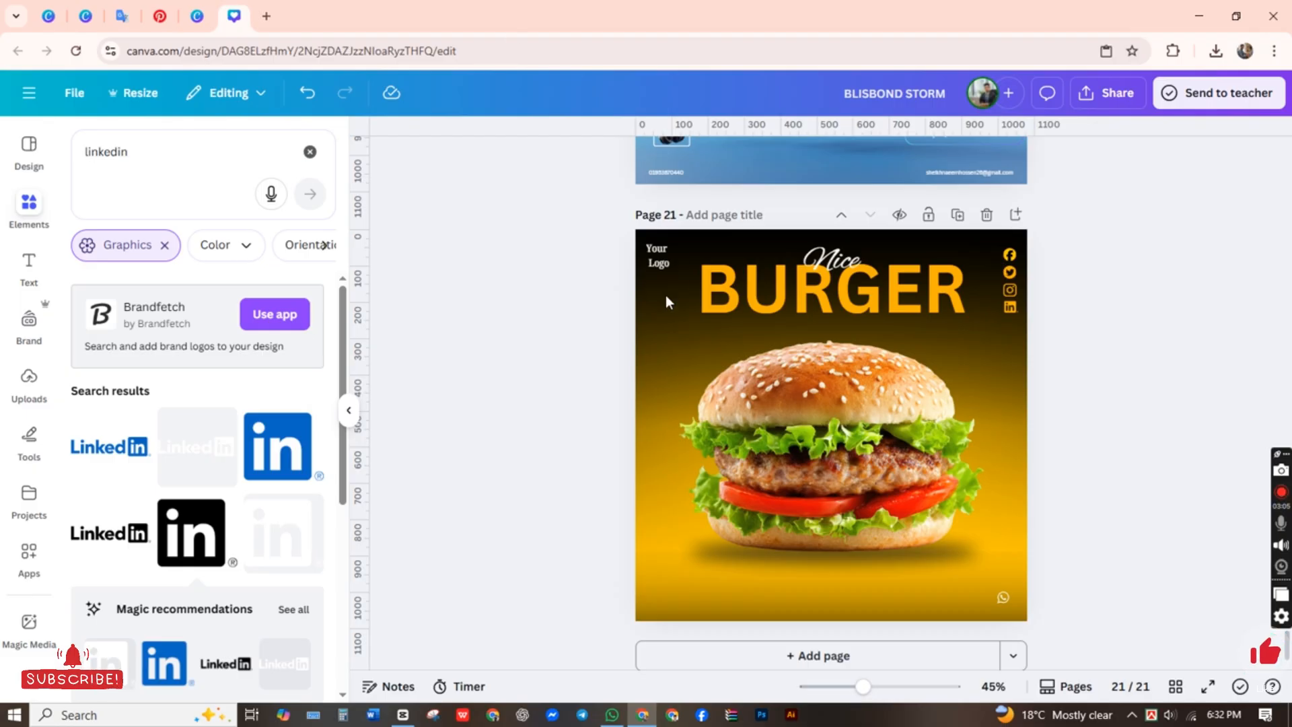
Step: Shift the burger photo slightly down, farther below the BURGER heading
click(824, 431)
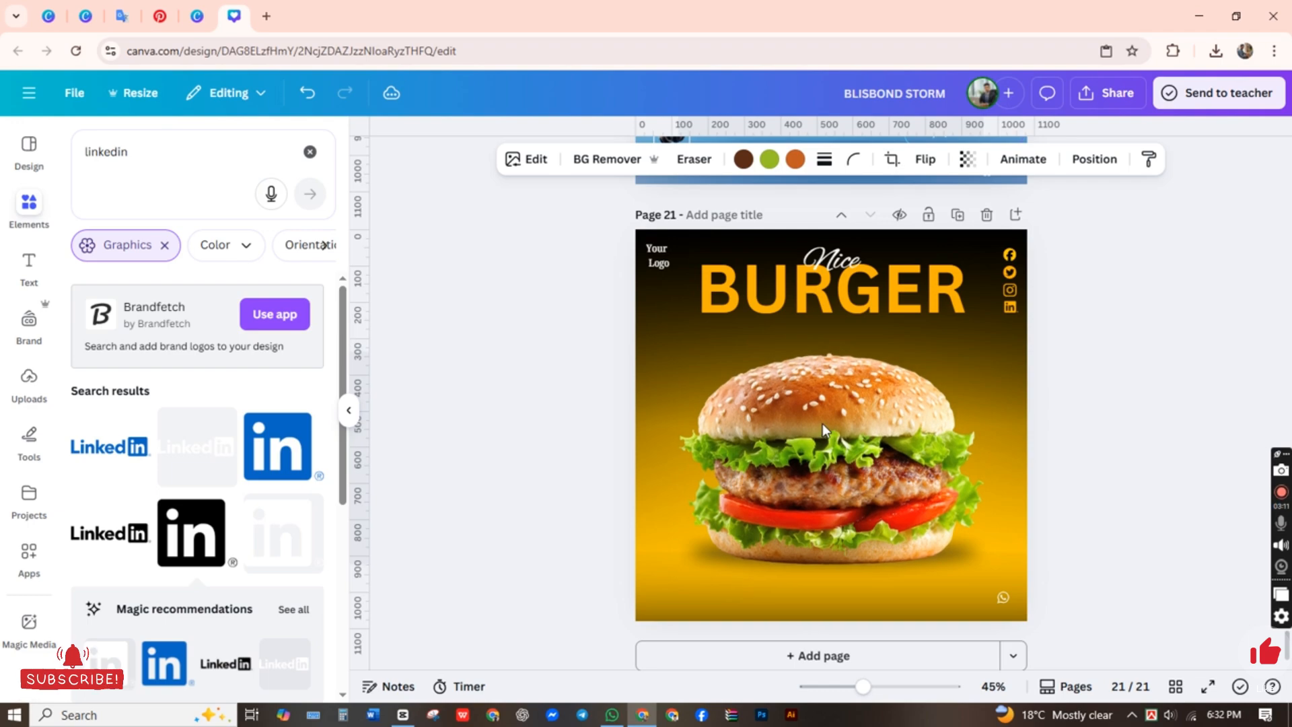
click(511, 515)
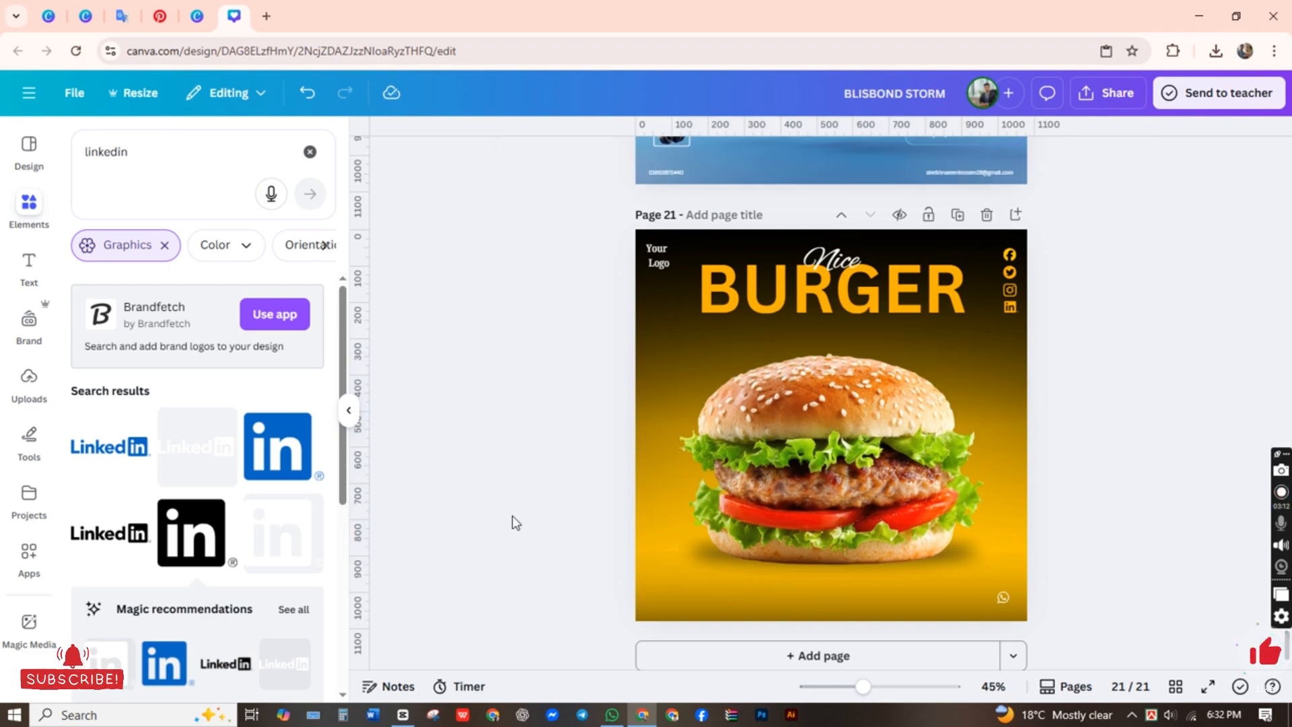
click(674, 545)
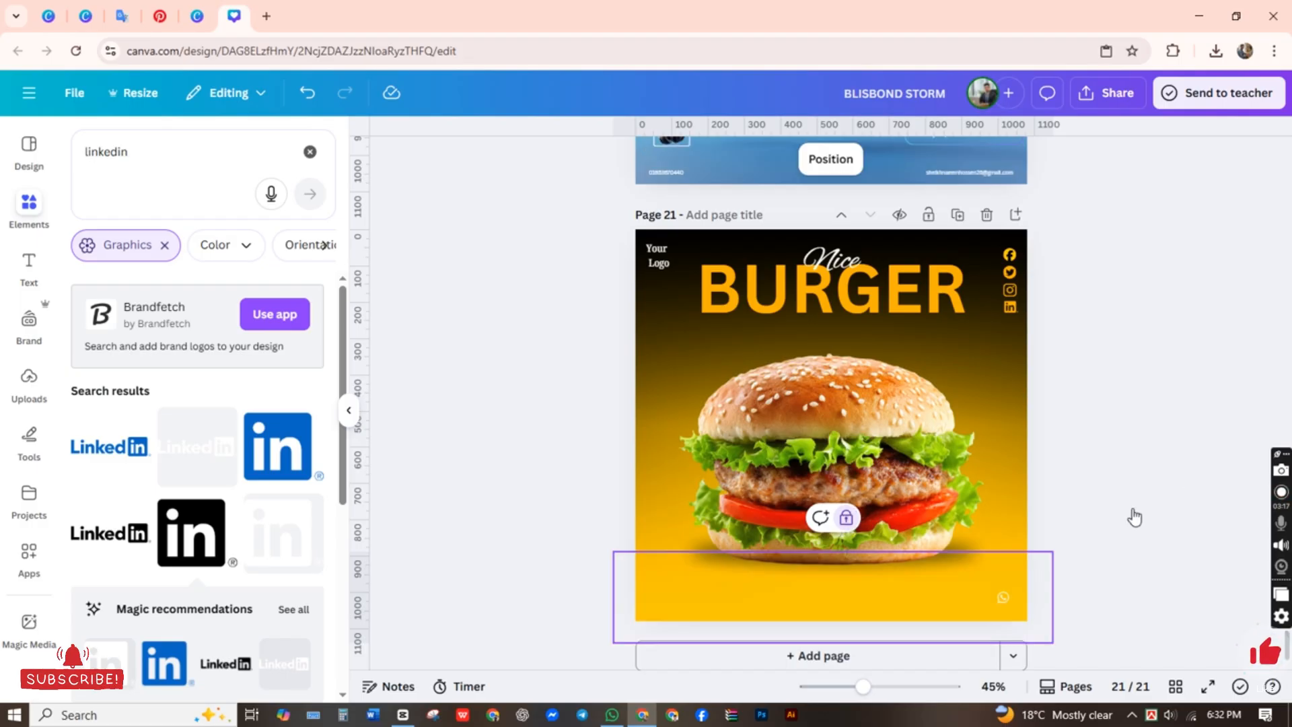
click(853, 444)
click(1042, 449)
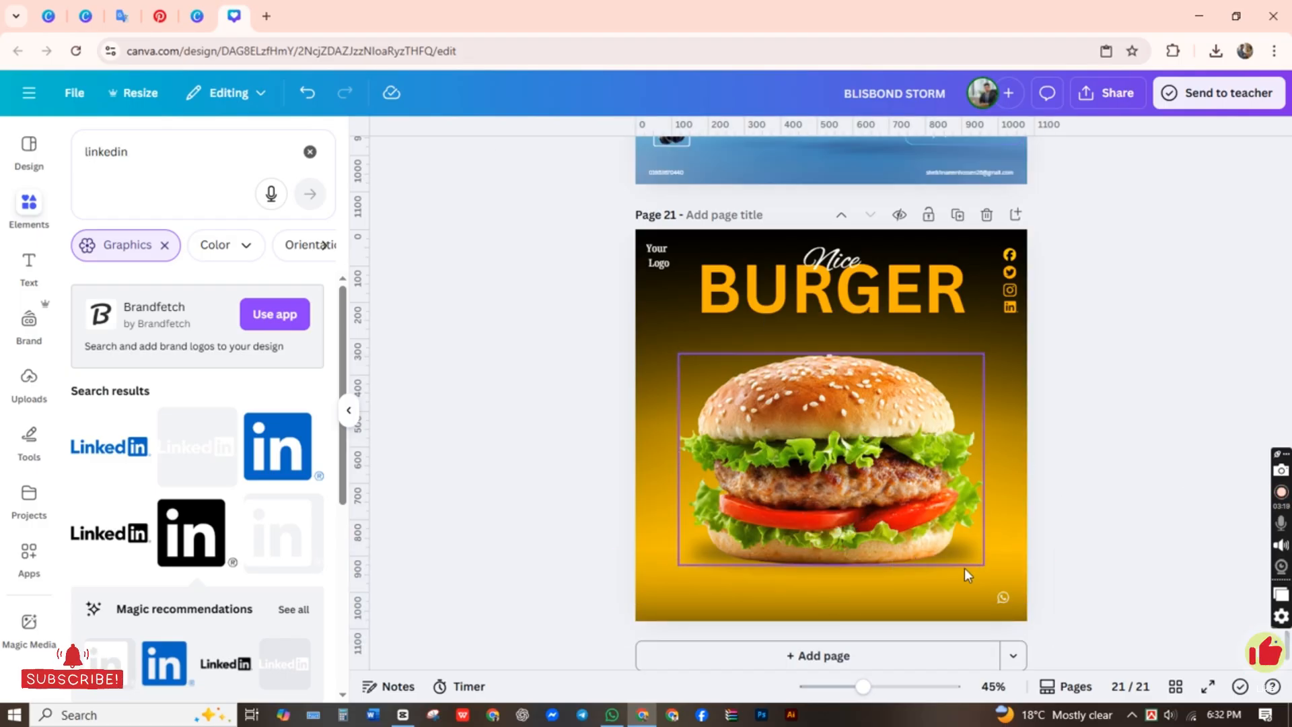
Step: Move the burger's shadow graphic down so it sits beneath the bottom bun
click(983, 568)
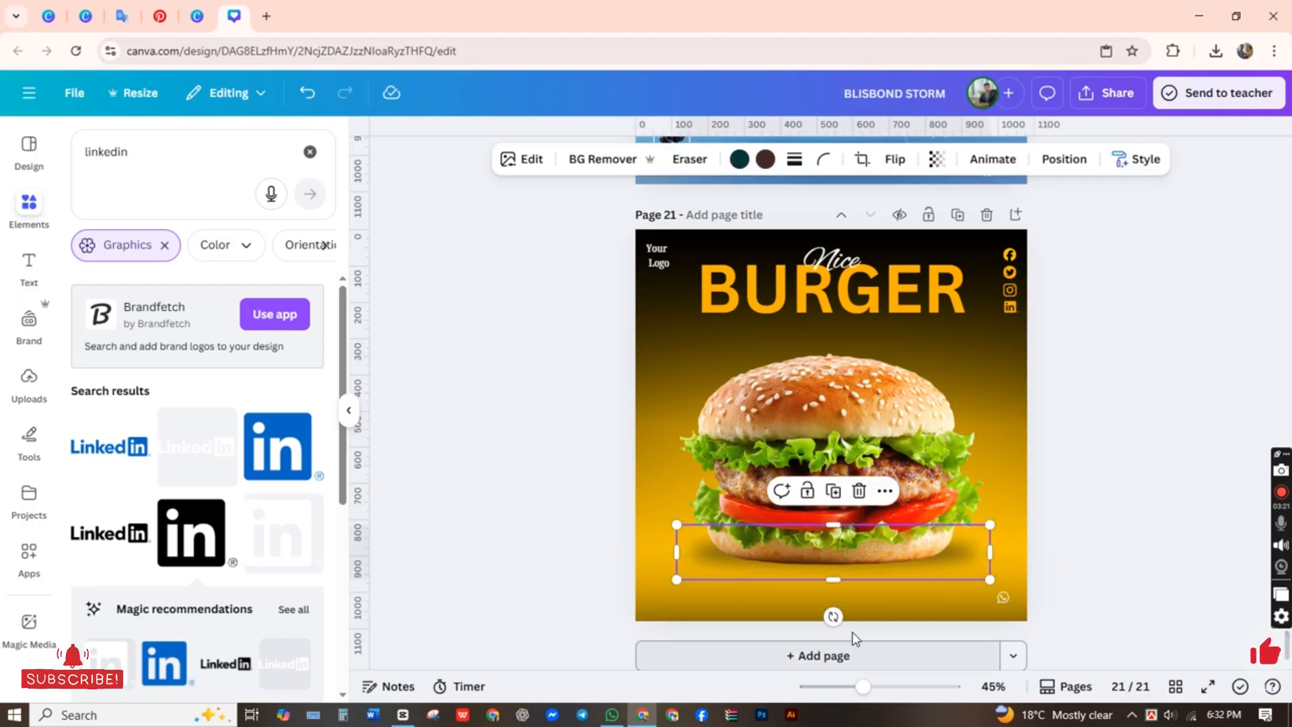
key(Escape)
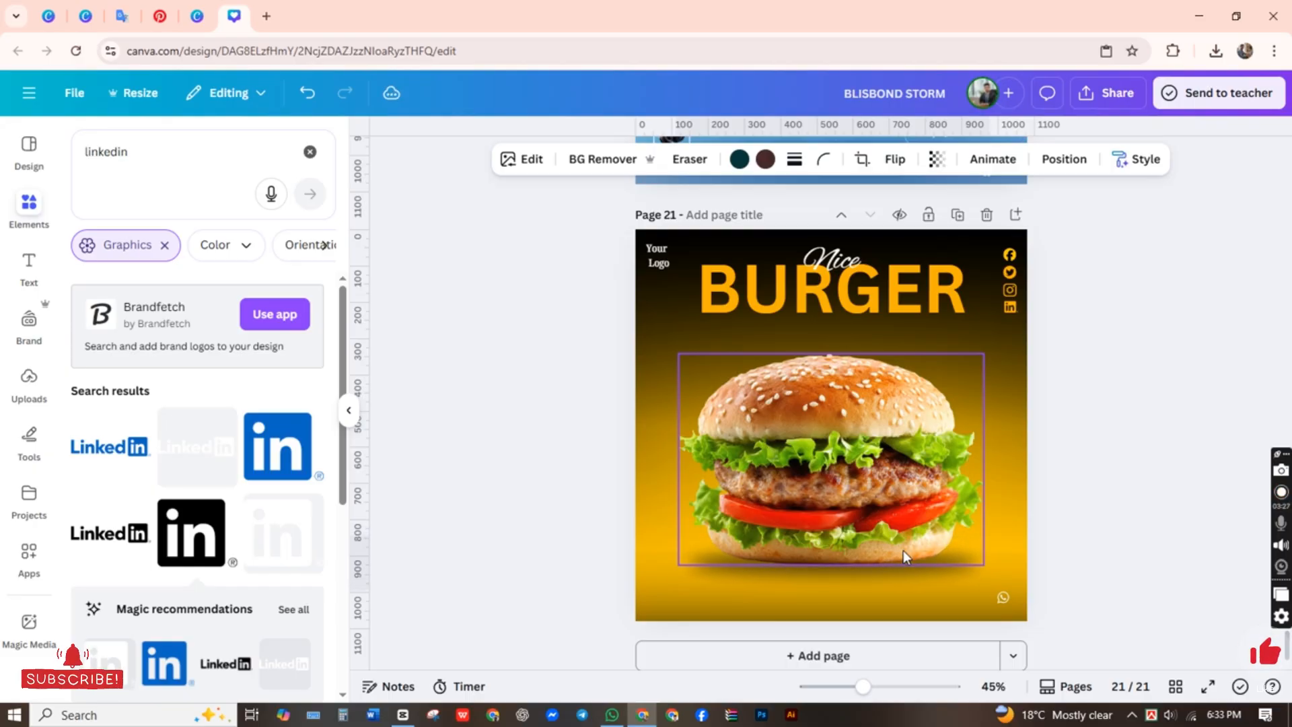
click(903, 550)
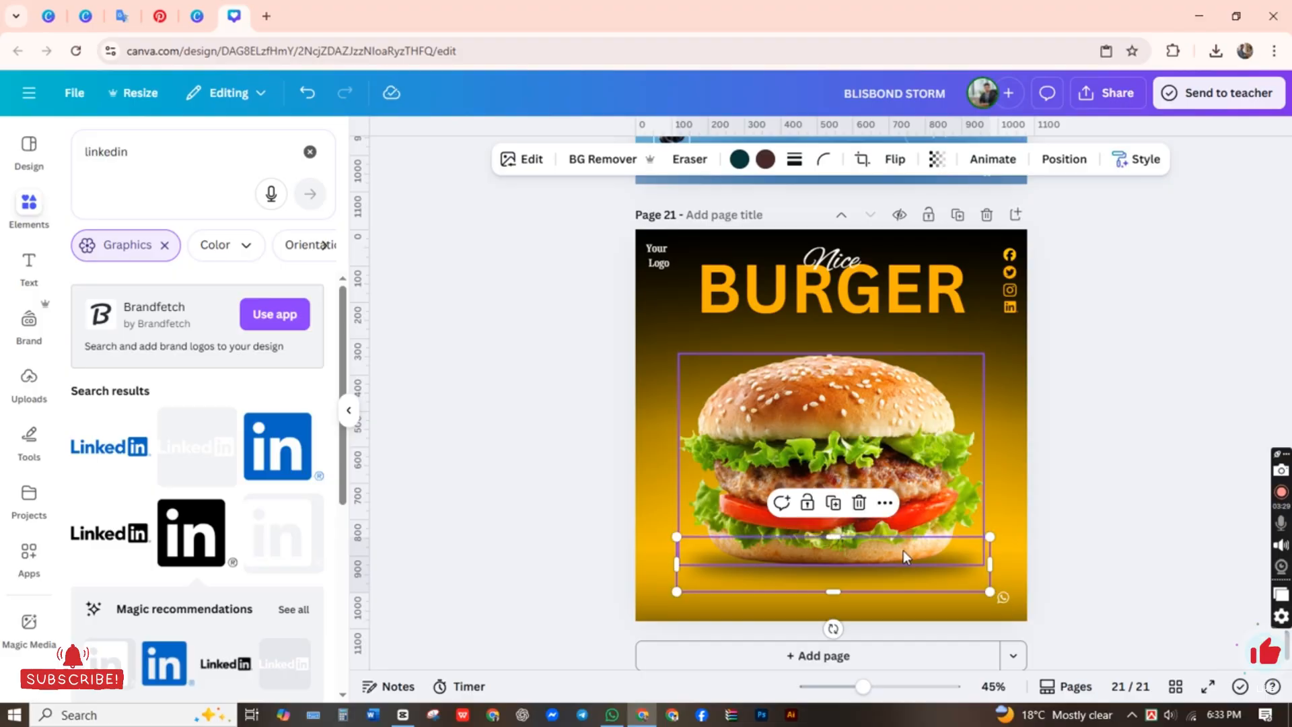
click(542, 364)
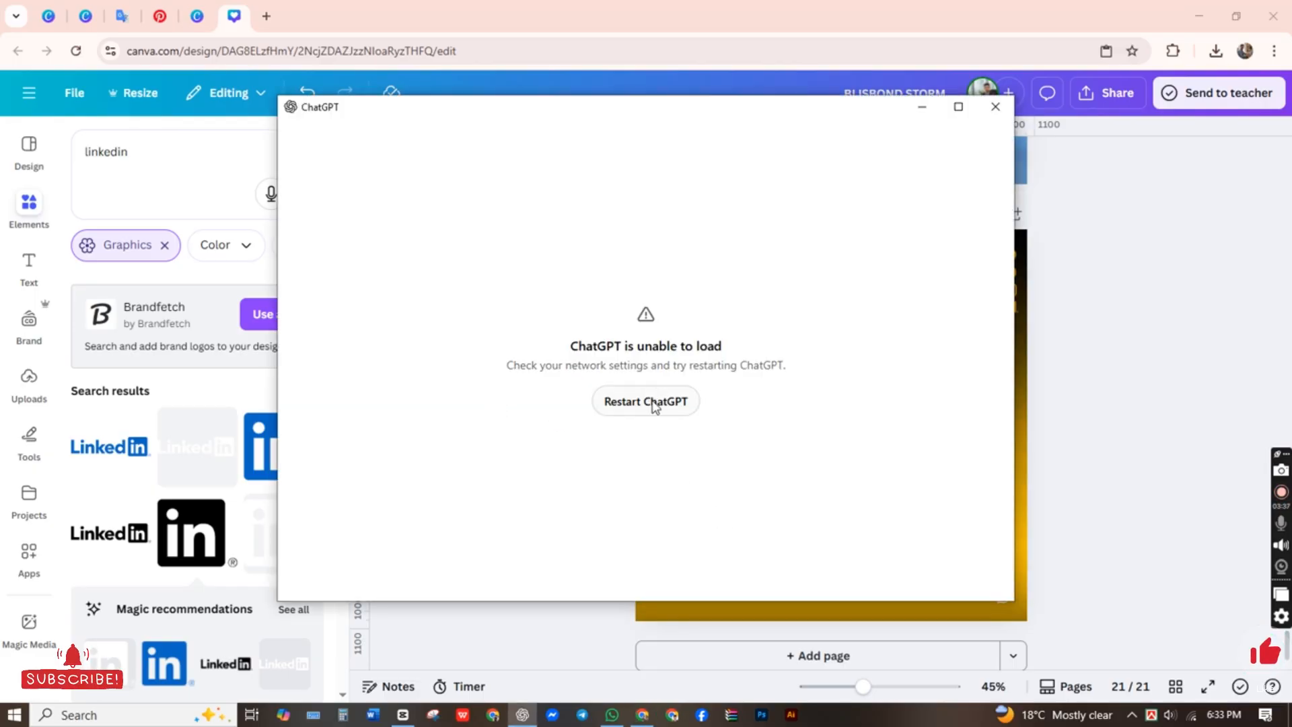
Step: Restart ChatGPT, shift its window away from the burger design, and complete the human verification check
click(676, 400)
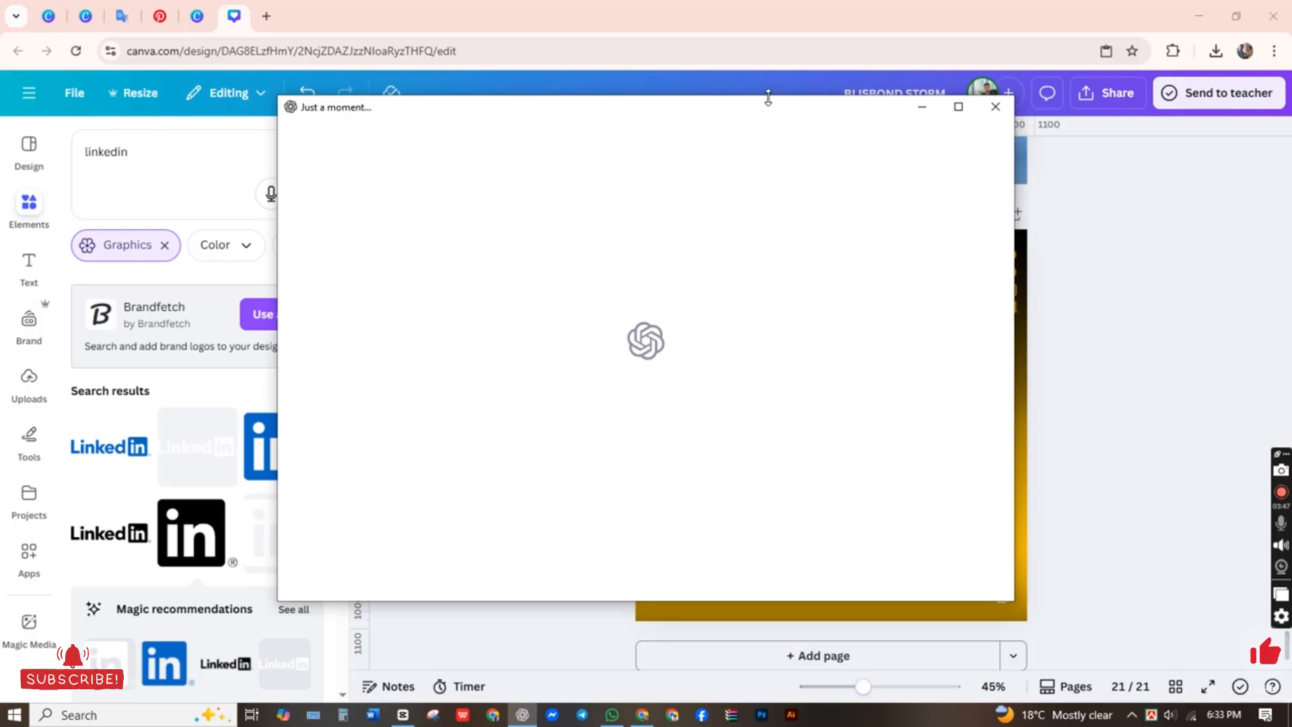
drag(776, 112, 701, 108)
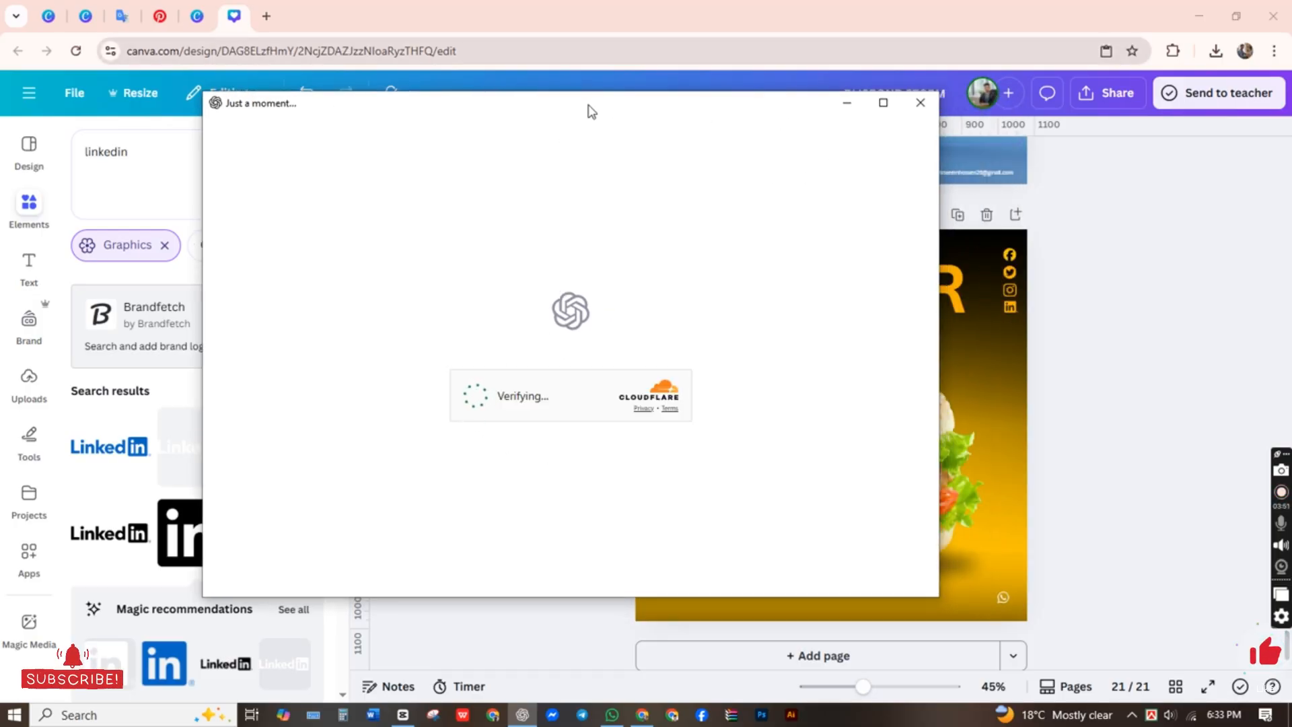
drag(603, 110, 560, 108)
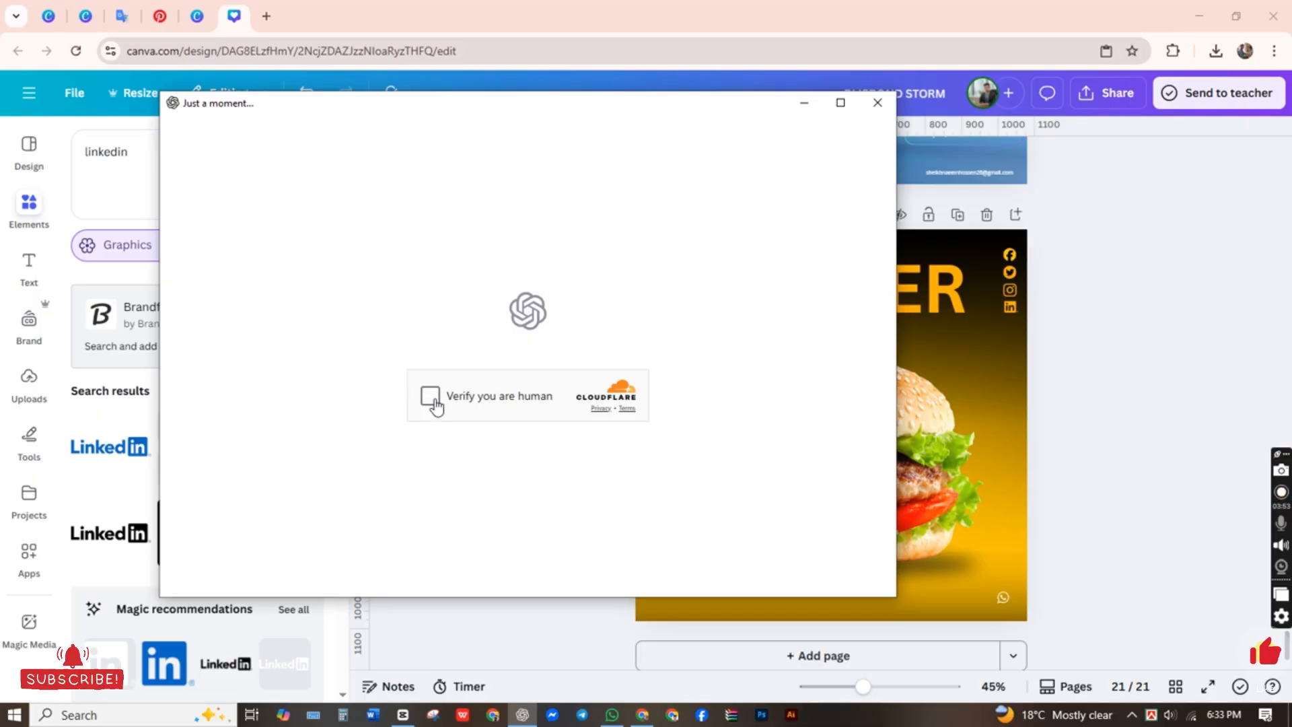
click(431, 397)
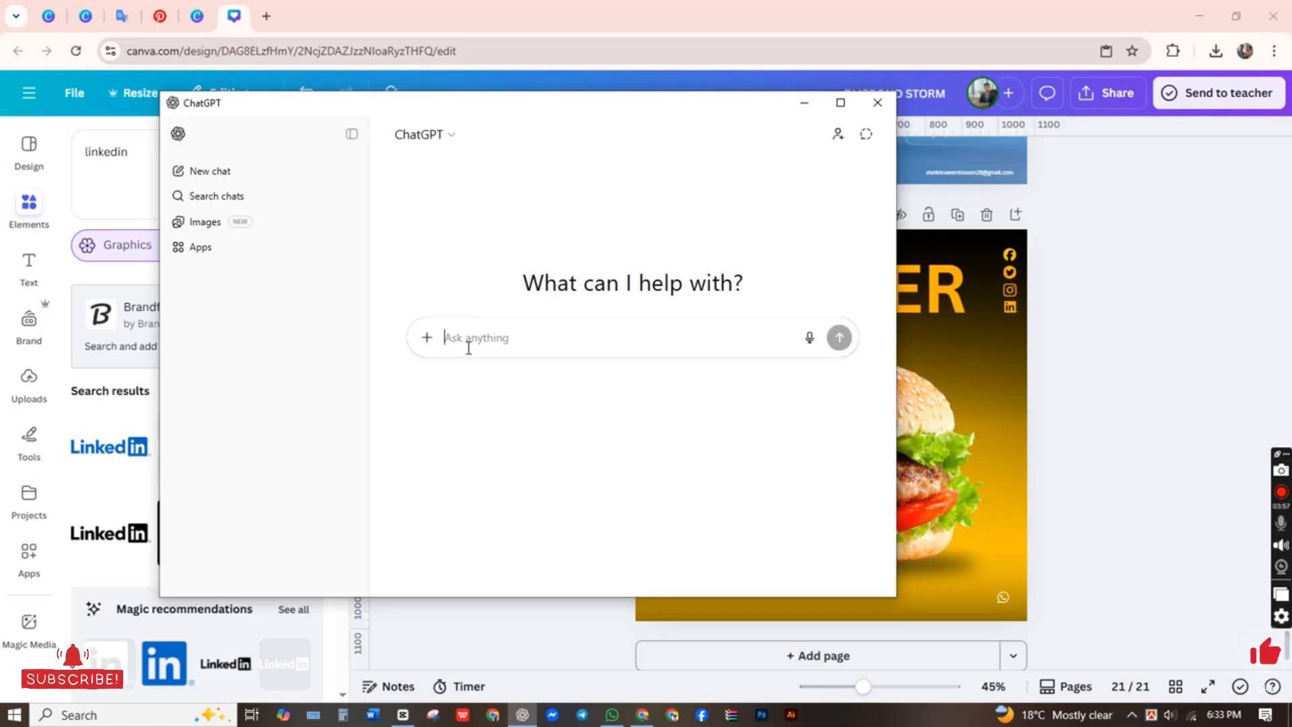
Step: Ask ChatGPT for special burger copy with the Bengali prompt "বারগারের কিছু স্পেশাল কিছু লিখে দেন"
text(ব)
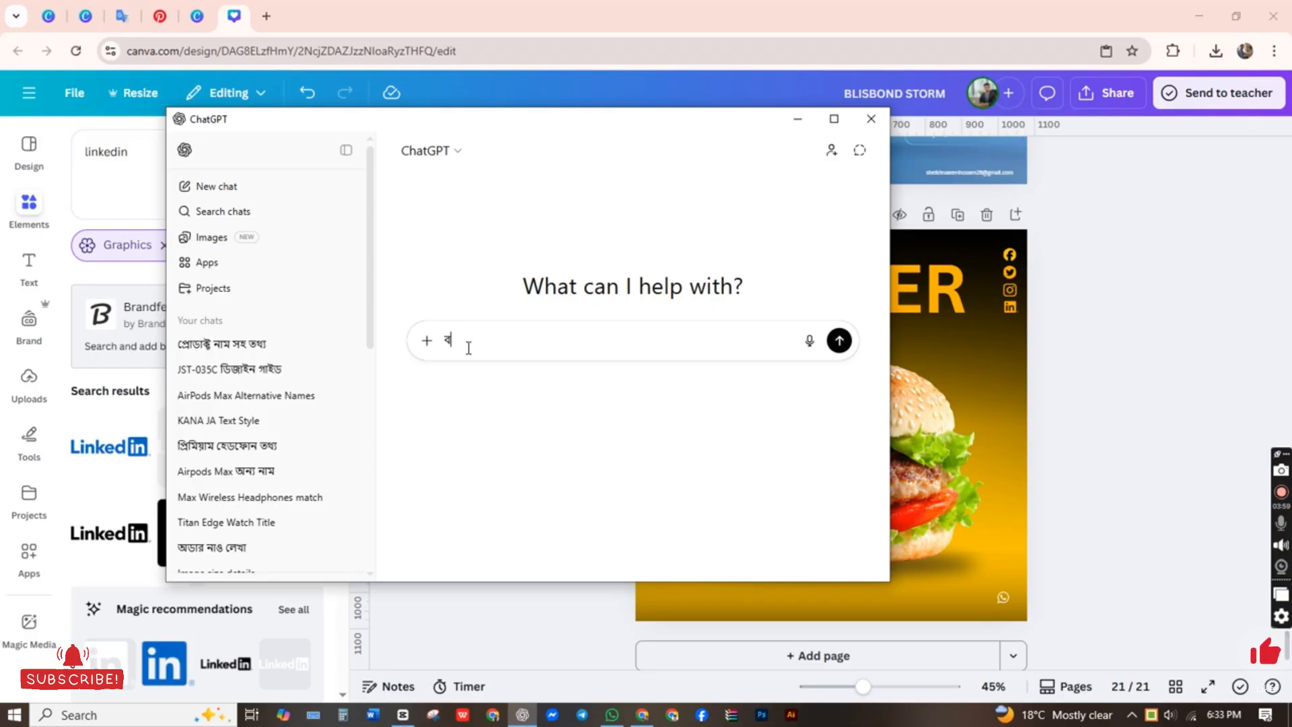
text(ারগ)
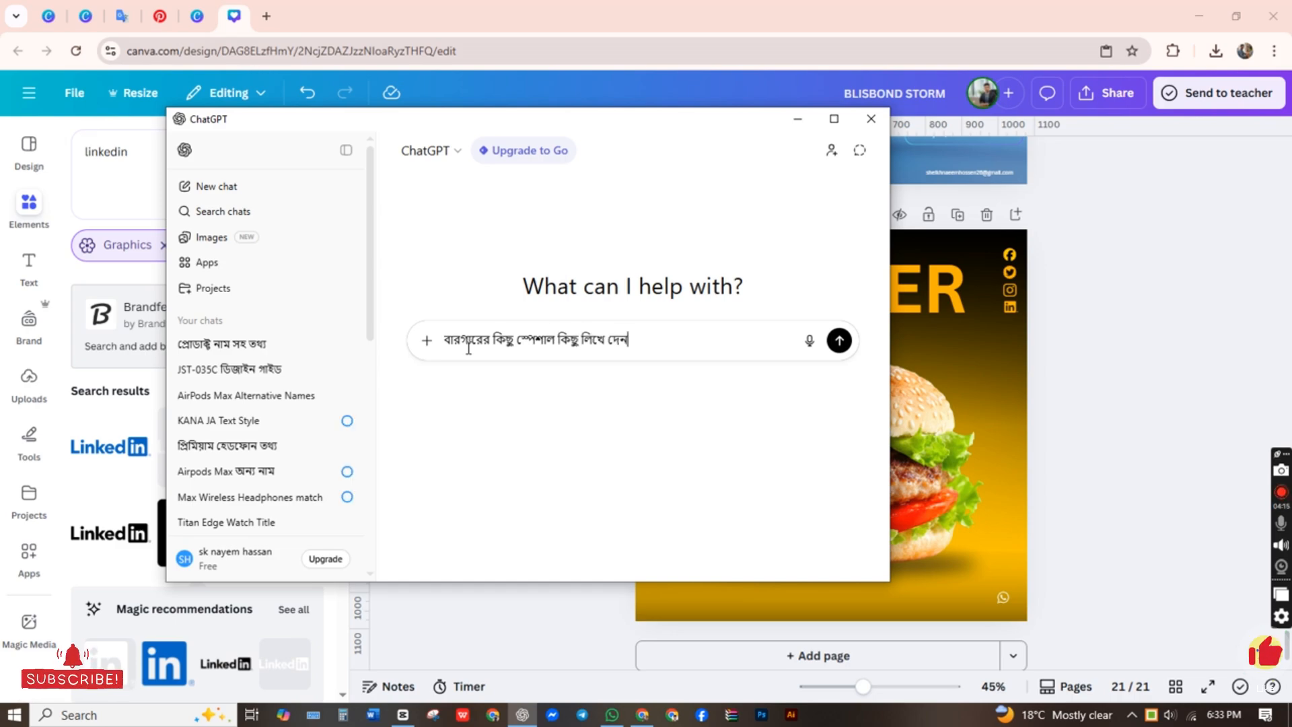
key(Return)
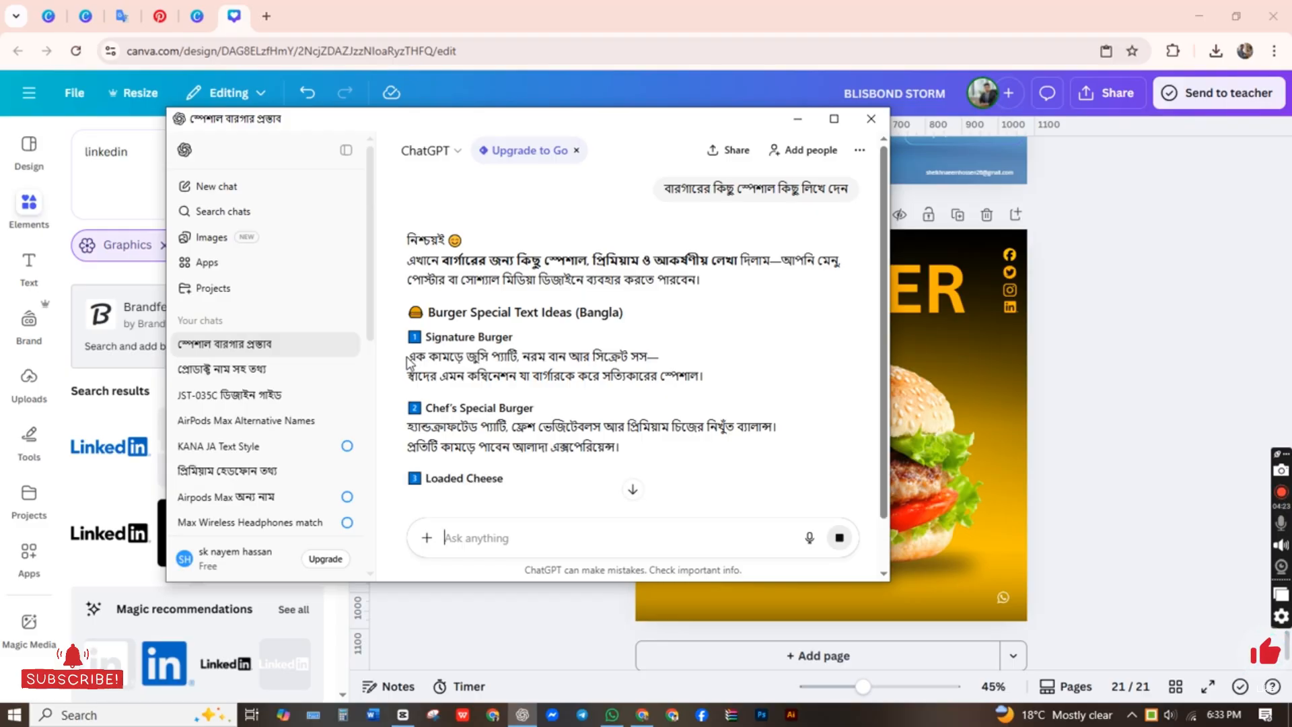
Step: Review ChatGPT's Bengali burger text ideas, copy the two-line Signature Burger description, and minimize the chat window
drag(407, 363, 717, 384)
click(422, 430)
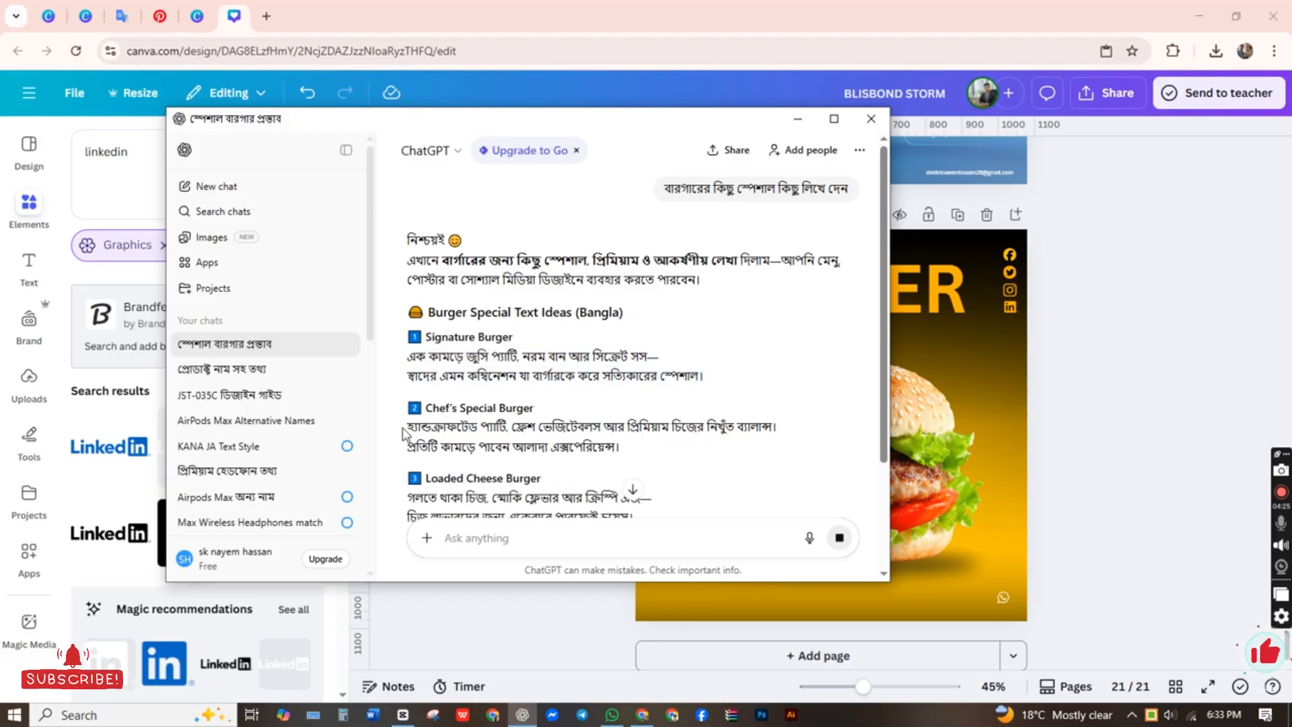
drag(407, 431, 708, 467)
click(486, 493)
scroll(444, 437, down, 1)
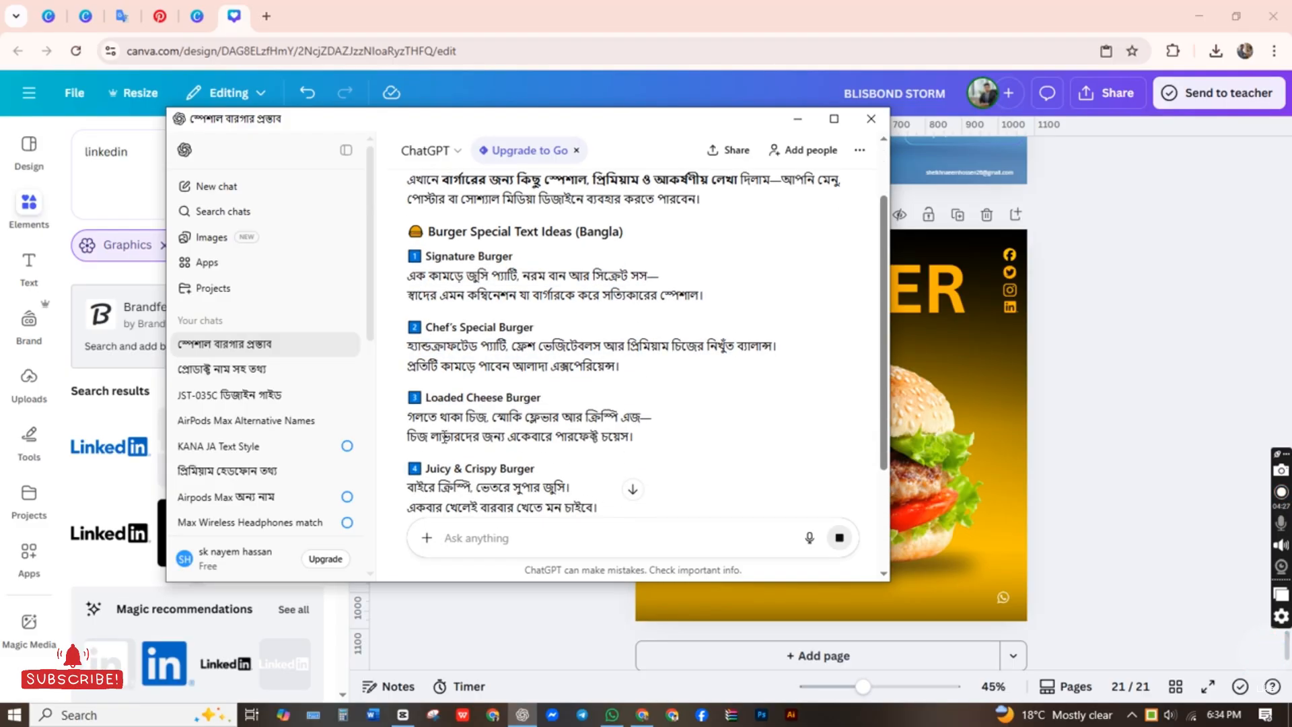
scroll(491, 383, down, 3)
scroll(534, 419, up, 5)
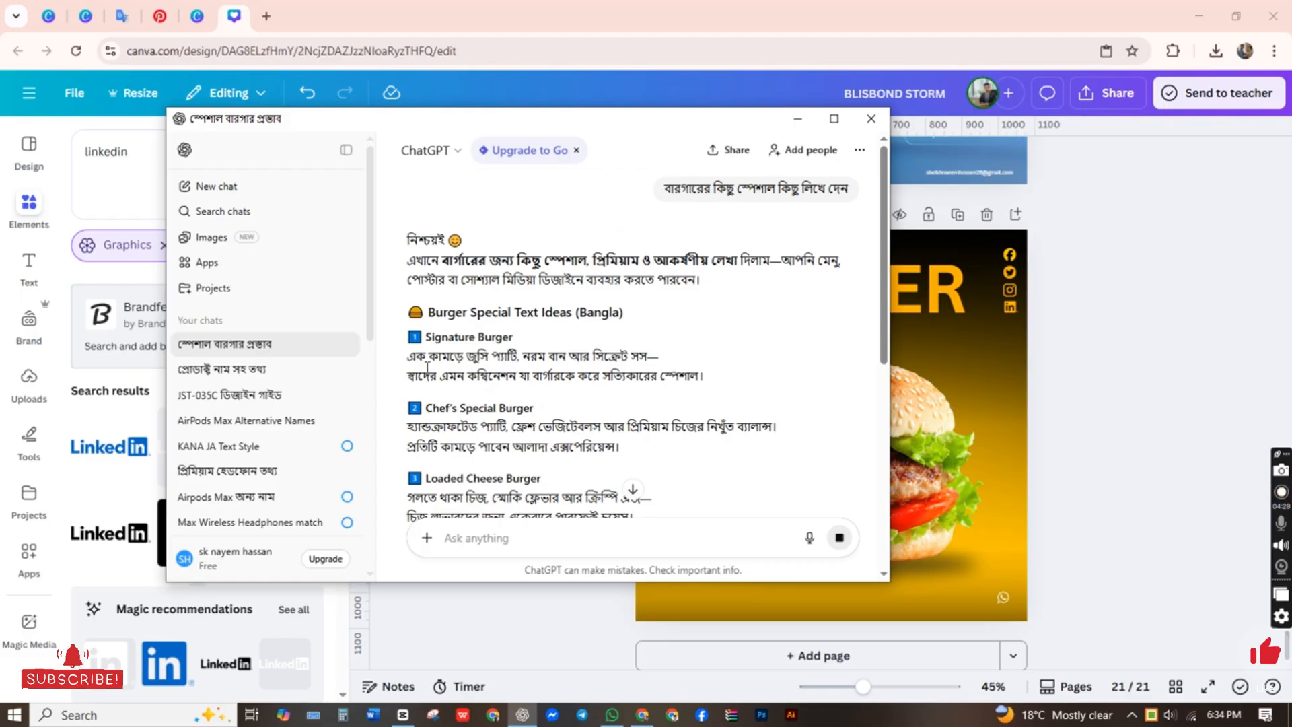
drag(408, 356, 728, 386)
key(ctrl+c)
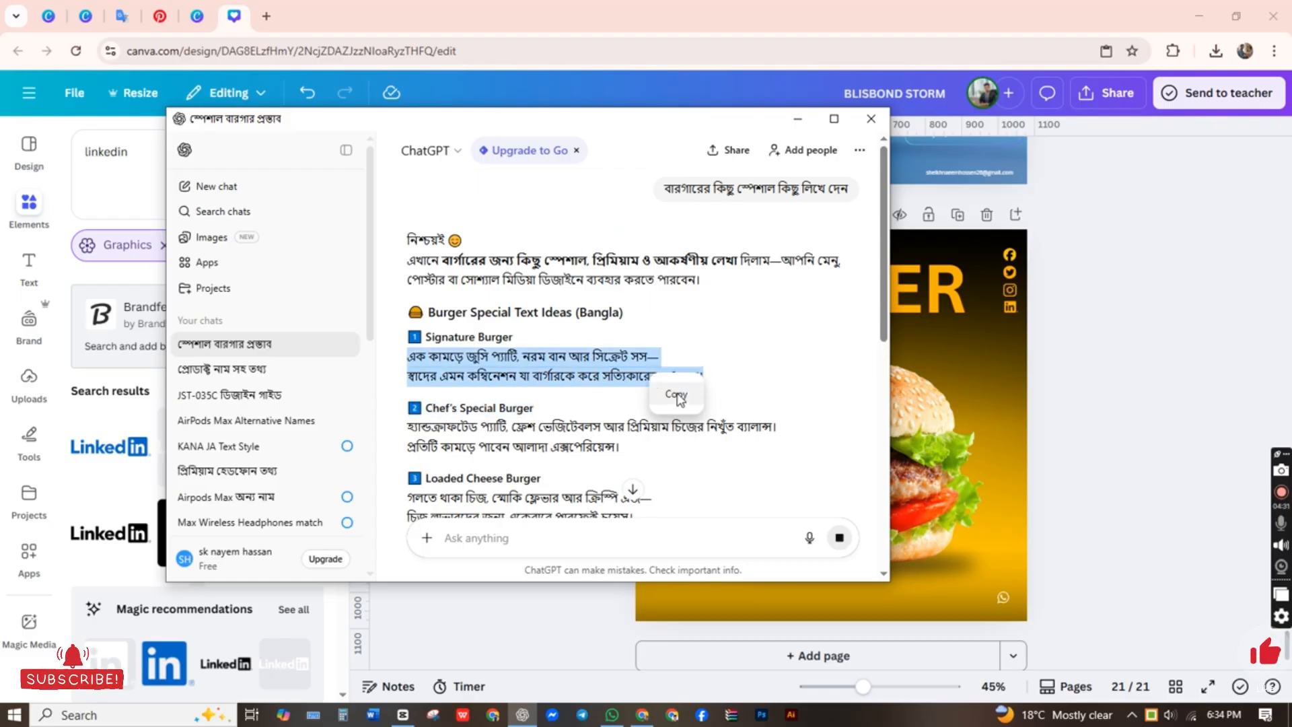
click(798, 119)
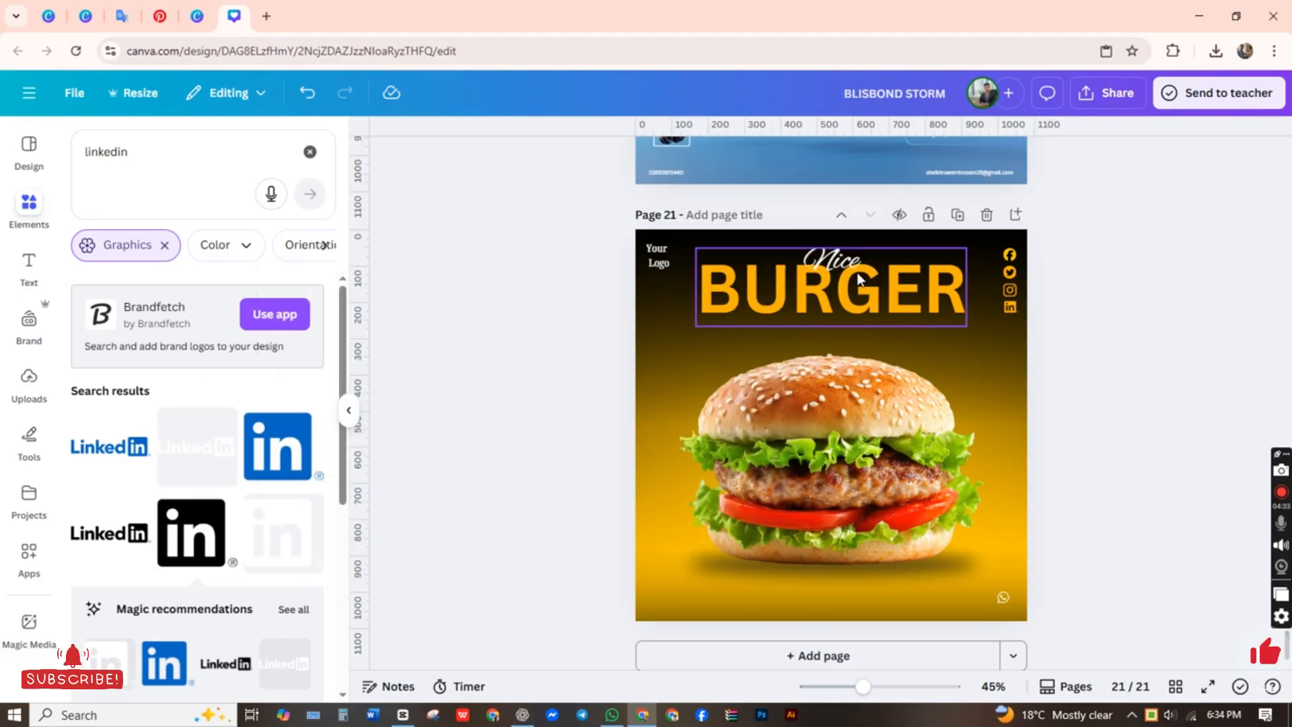
Step: Translate the copied Bengali description into English in Google Translate, copy the translation, and return to the Canva design
click(122, 13)
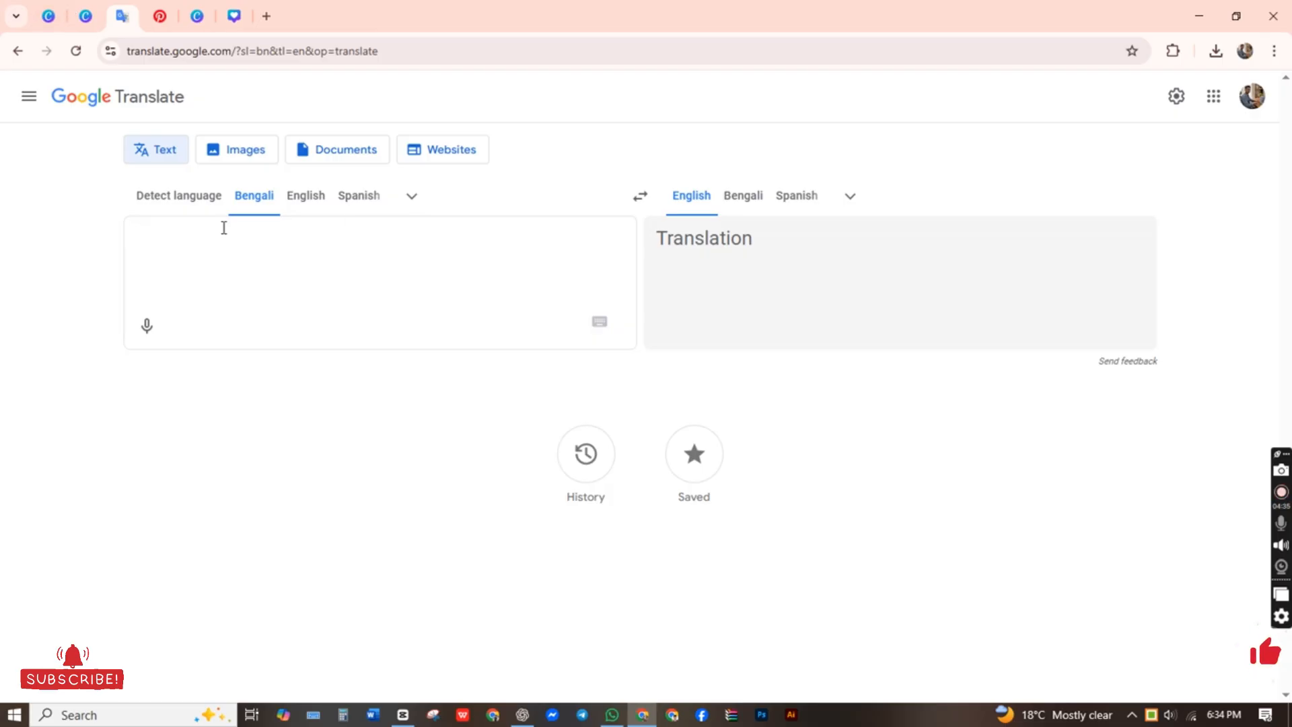
key(ctrl+v)
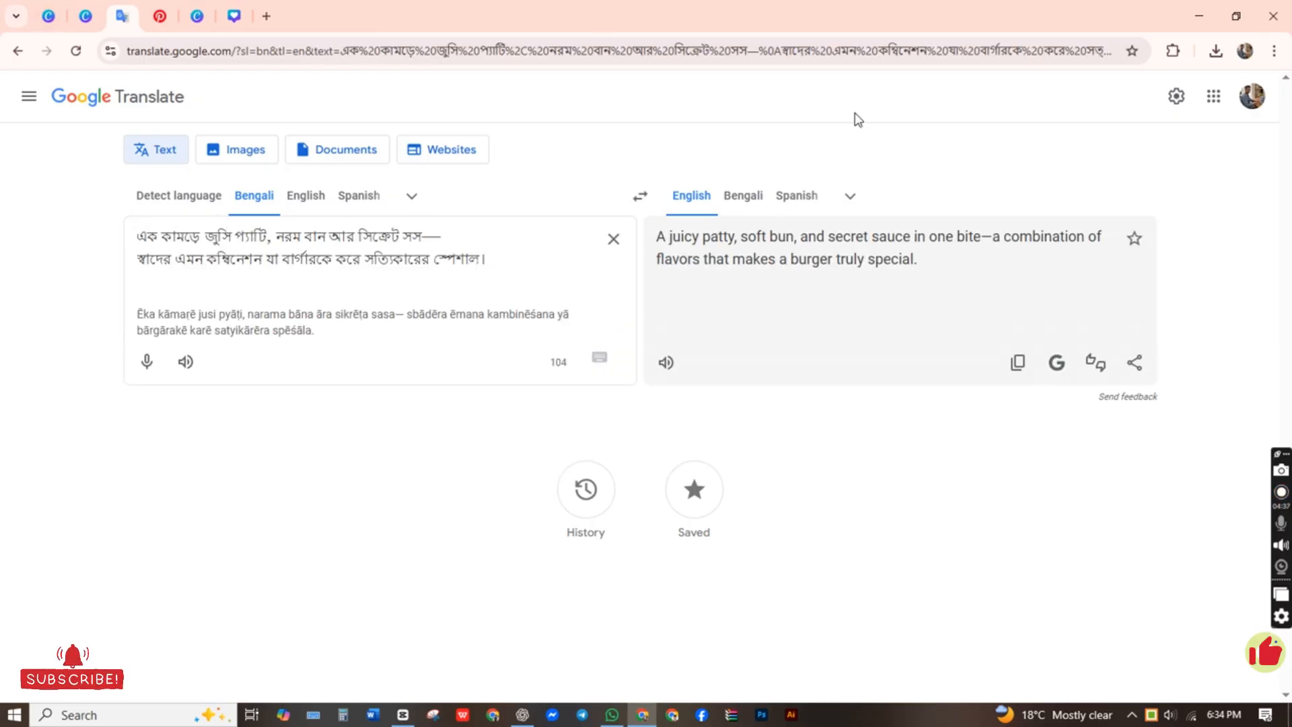
click(1018, 363)
click(229, 20)
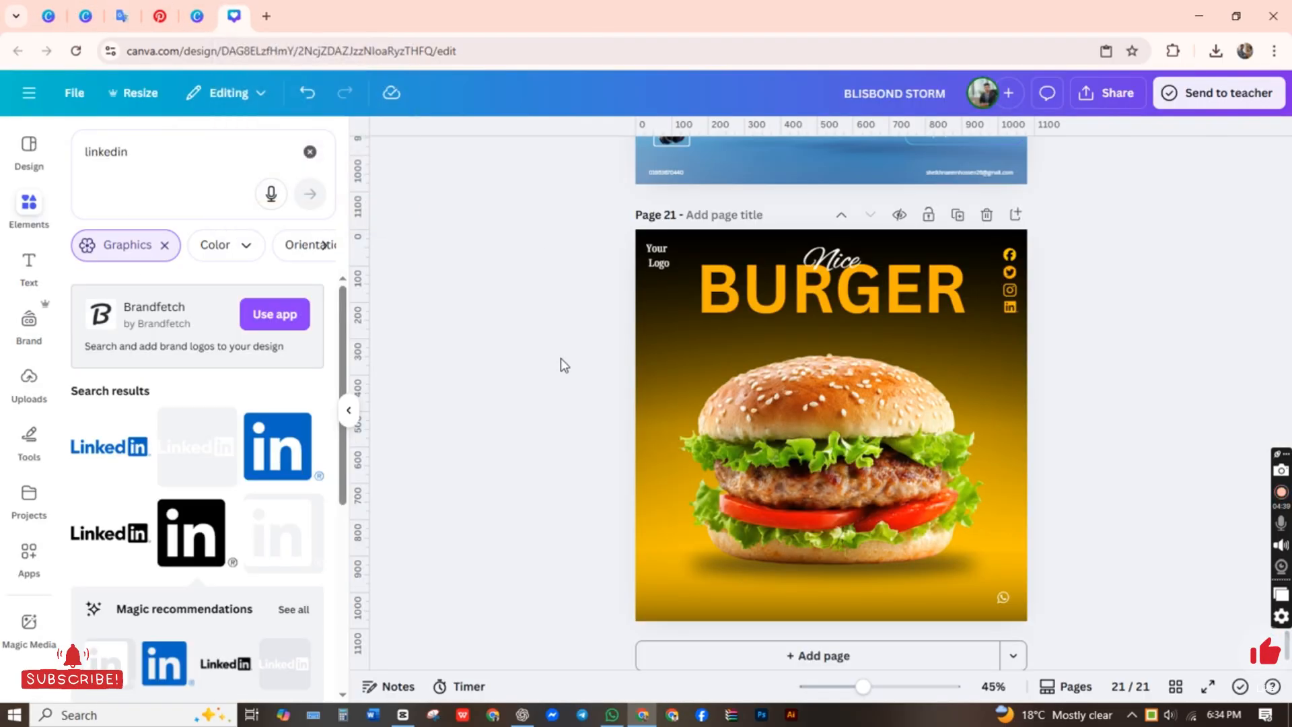
Step: Paste the English juicy-patty description onto page 21 and move it between the BURGER heading and the burger photo
right_click(689, 310)
click(573, 372)
click(685, 549)
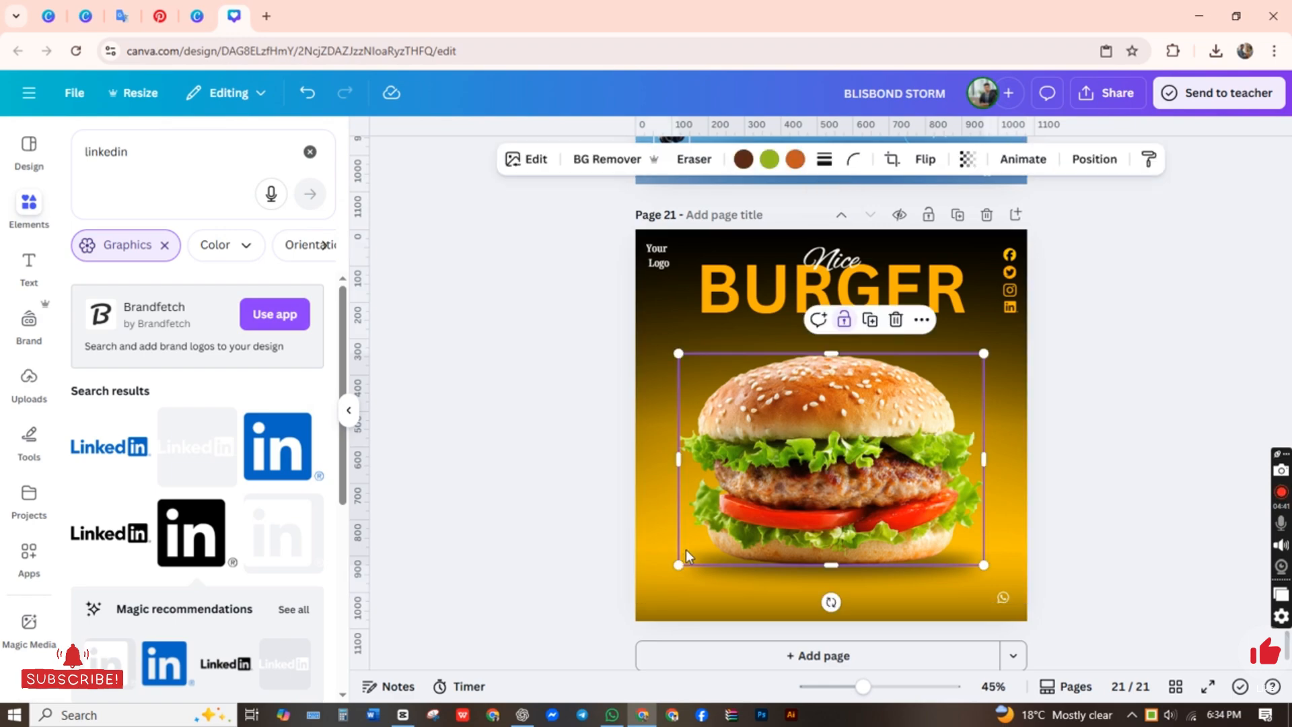
right_click(519, 543)
right_click(680, 583)
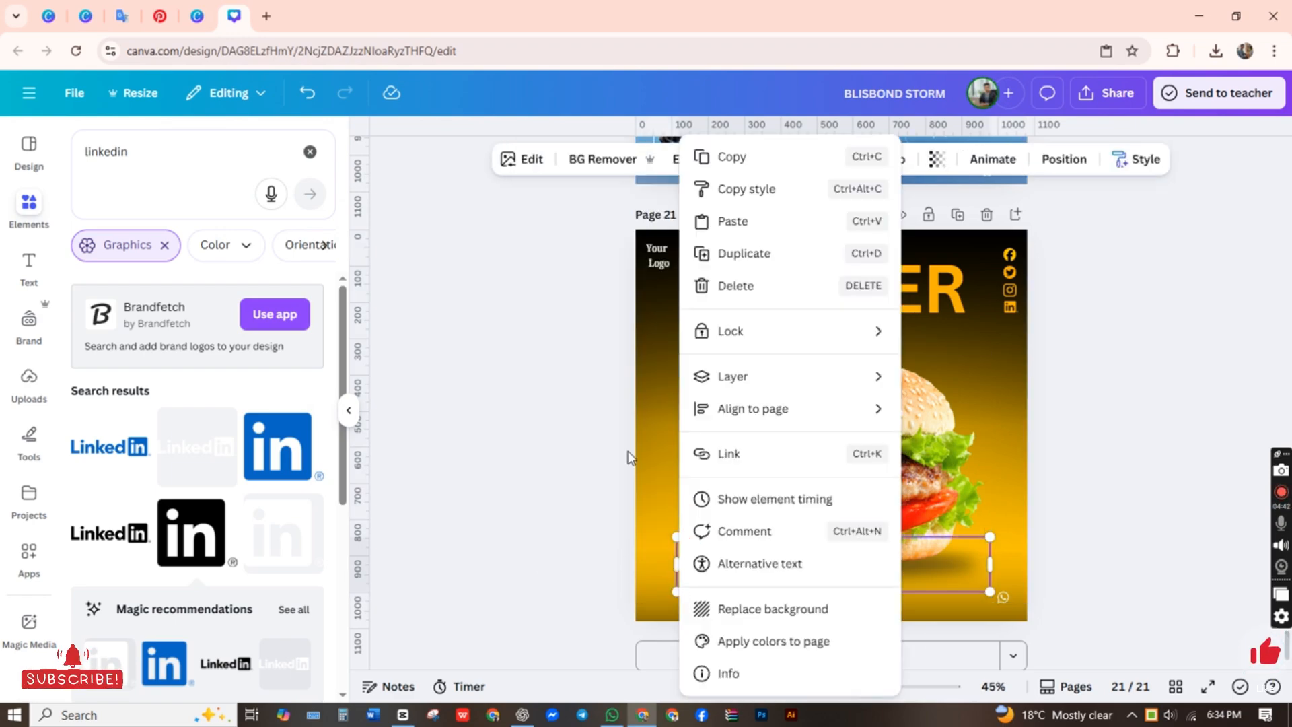
click(744, 245)
click(547, 477)
key(ctrl+v)
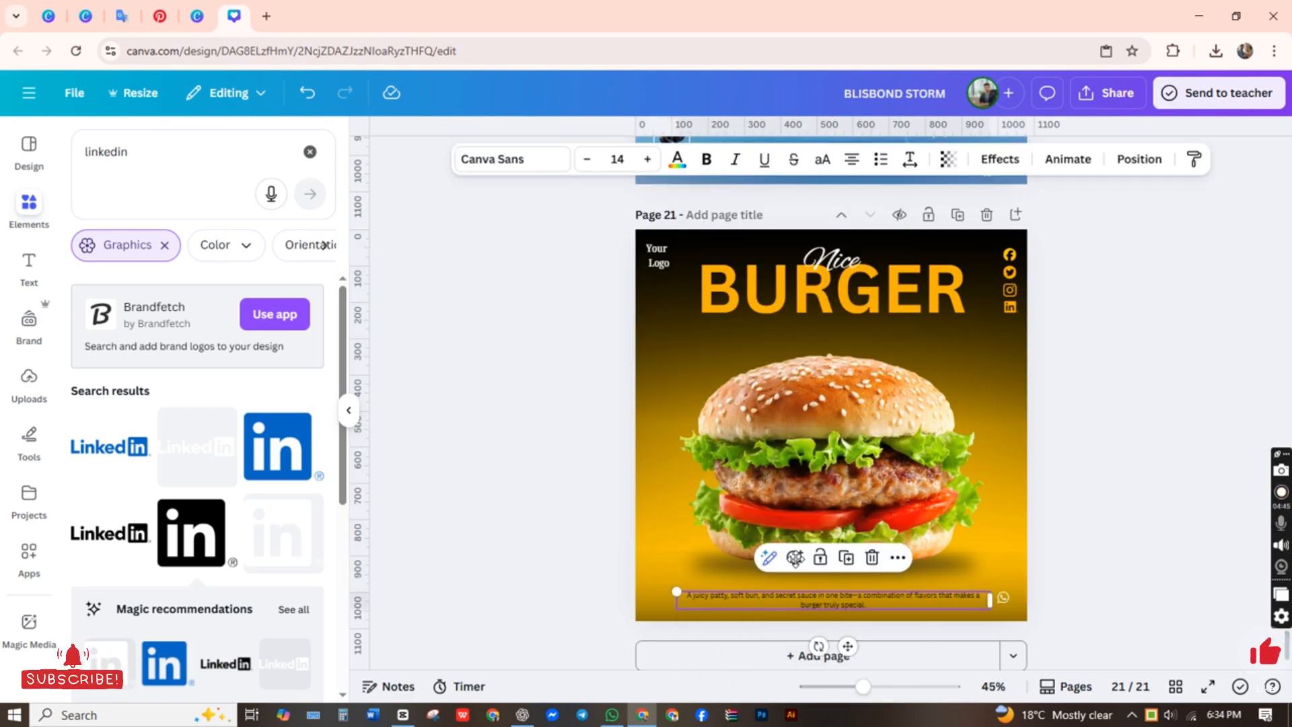
drag(814, 592, 805, 336)
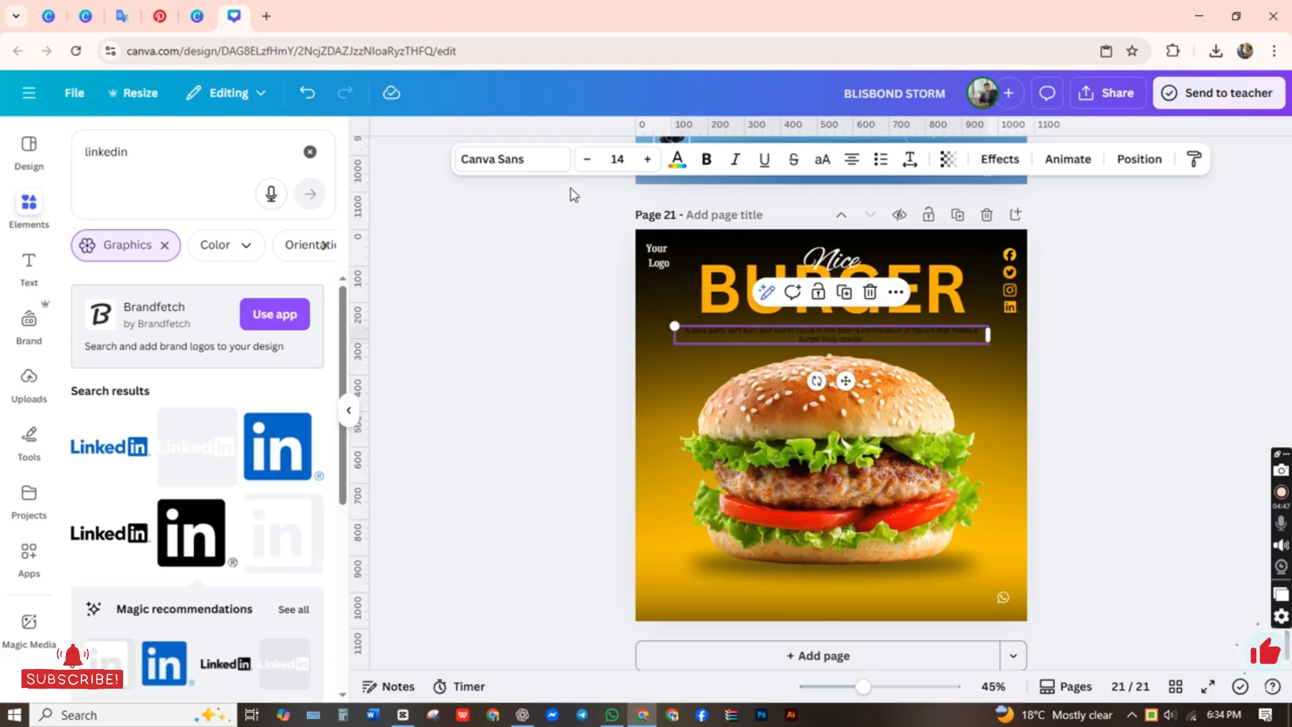
click(584, 159)
click(583, 160)
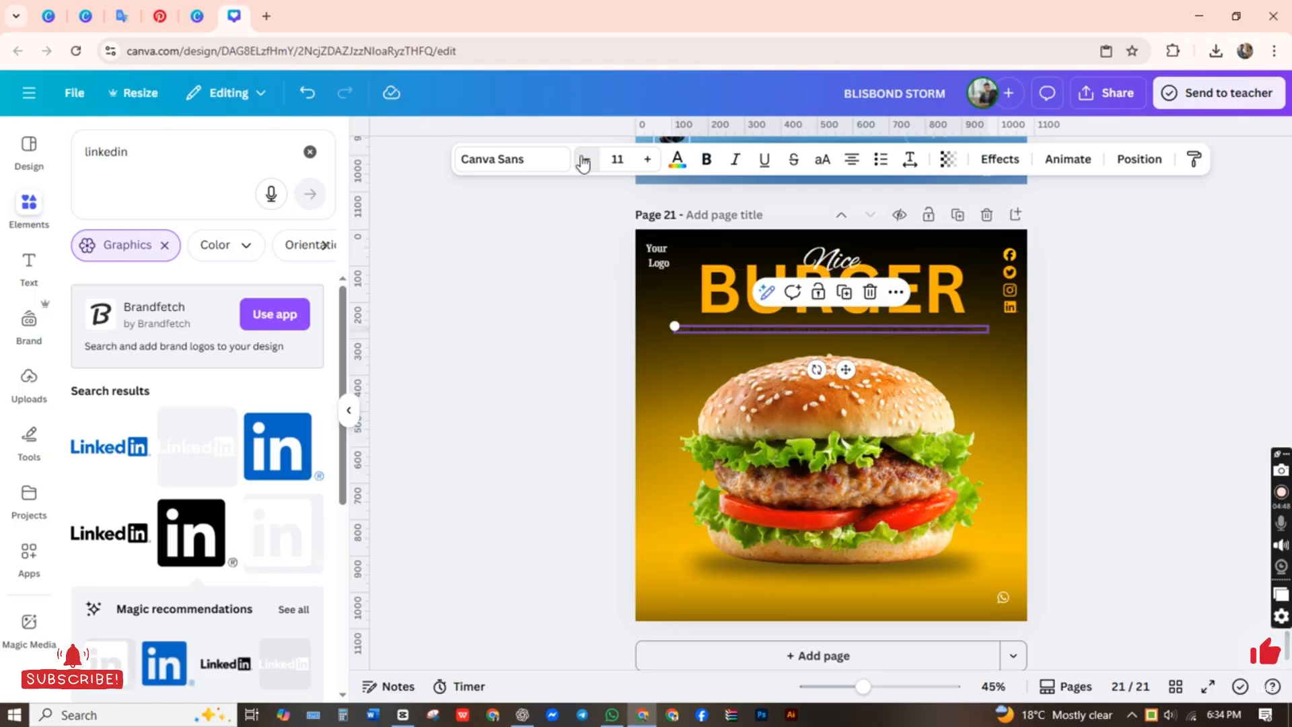
click(653, 164)
click(653, 163)
click(462, 420)
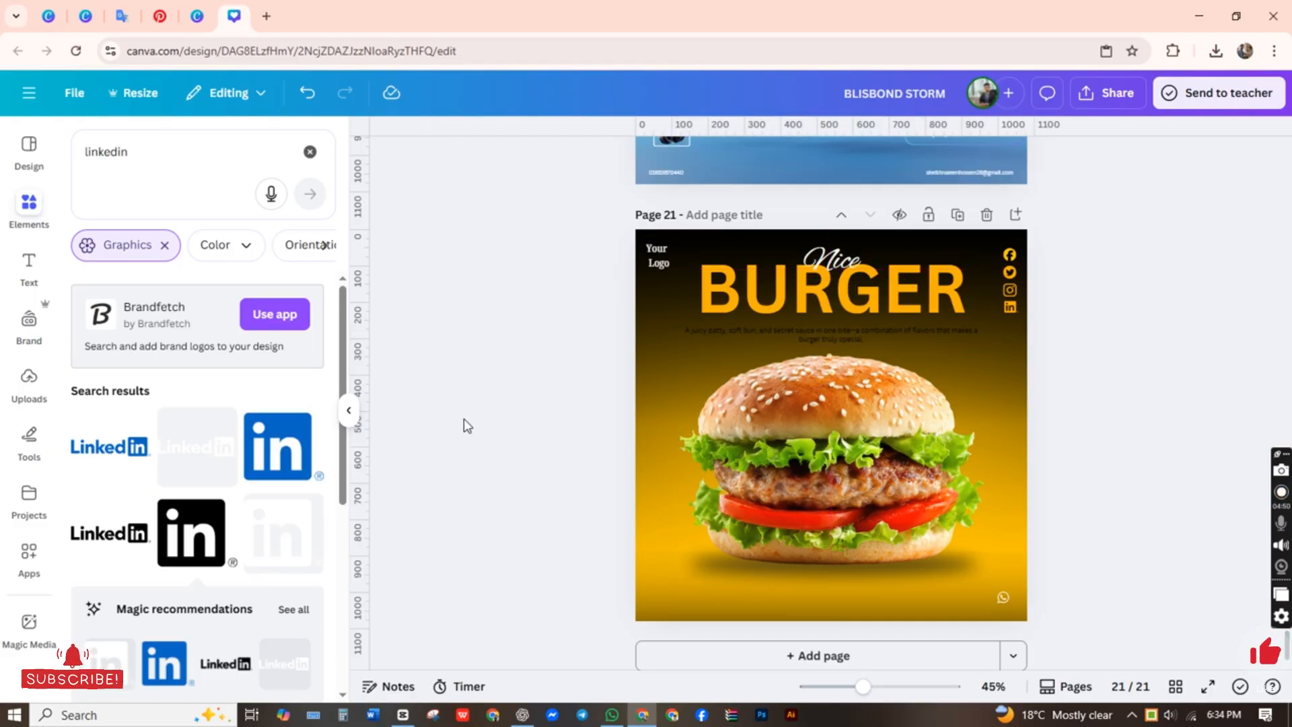
Step: Narrow the description text box to about 695 wide and fit it beneath the BURGER heading, flush with its right end
click(797, 333)
drag(988, 334, 912, 342)
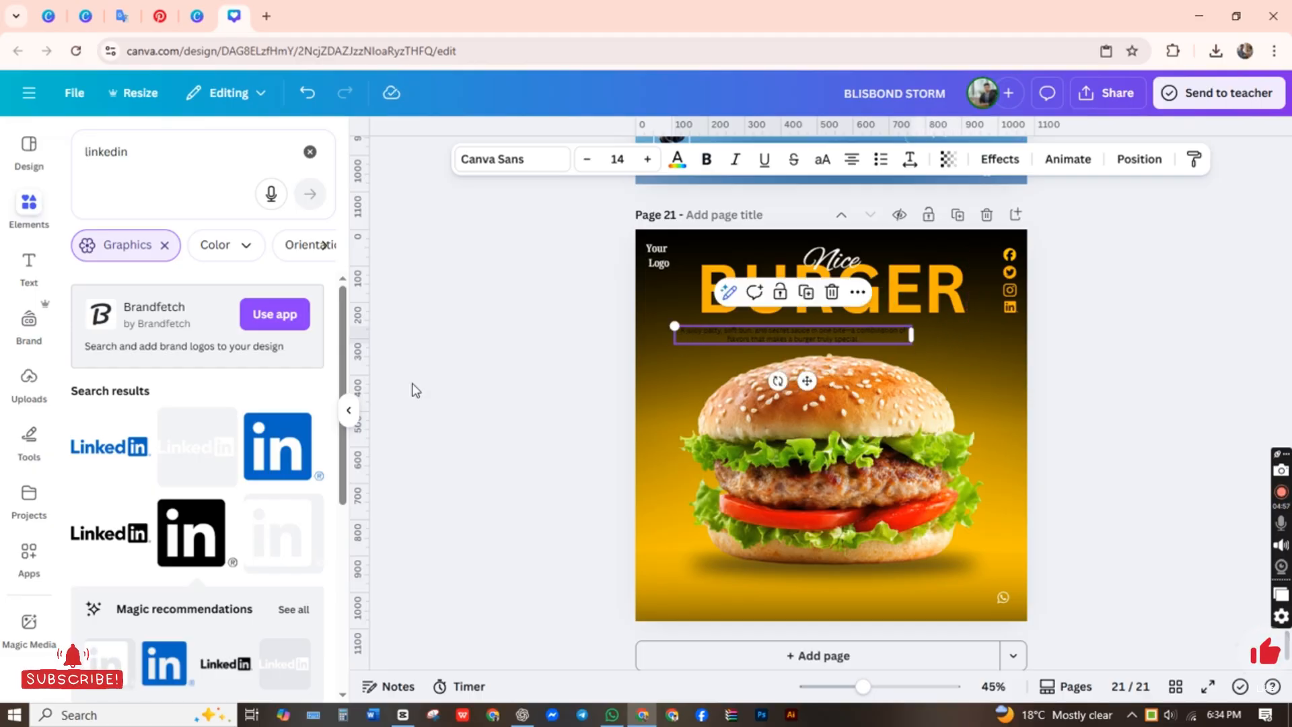
key(Escape)
drag(770, 340, 837, 332)
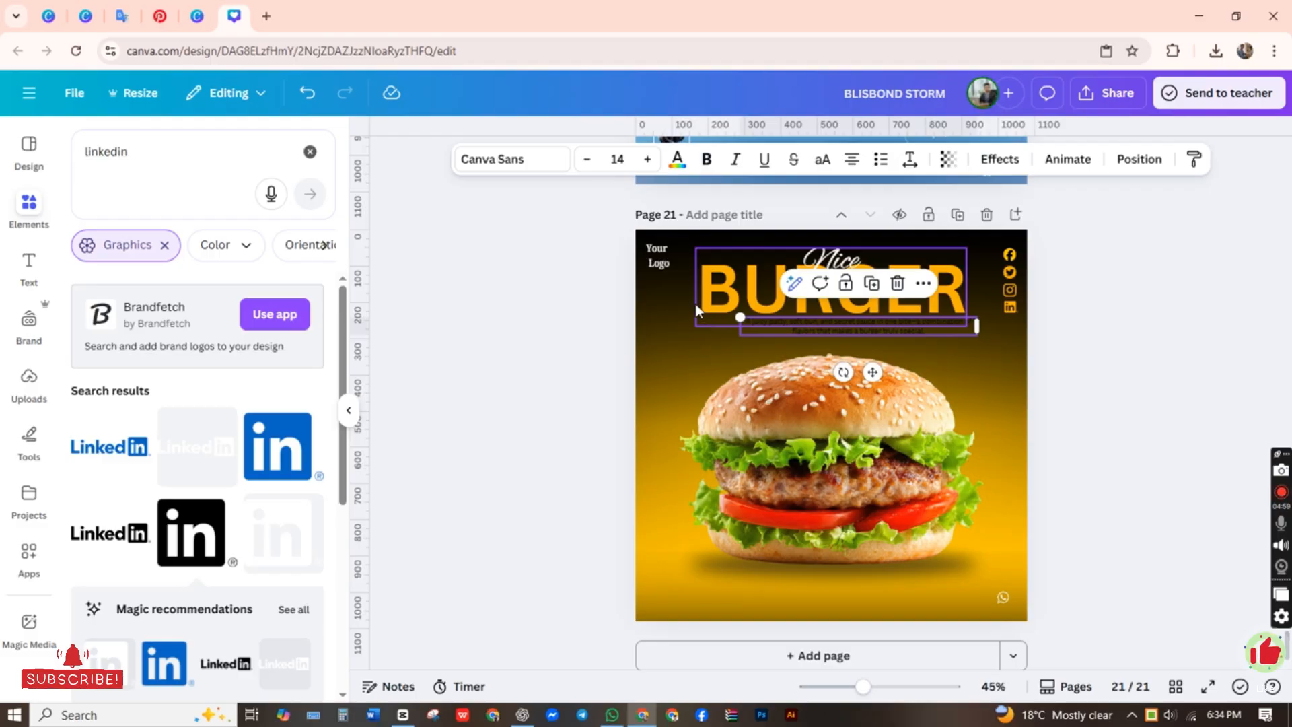
click(1063, 349)
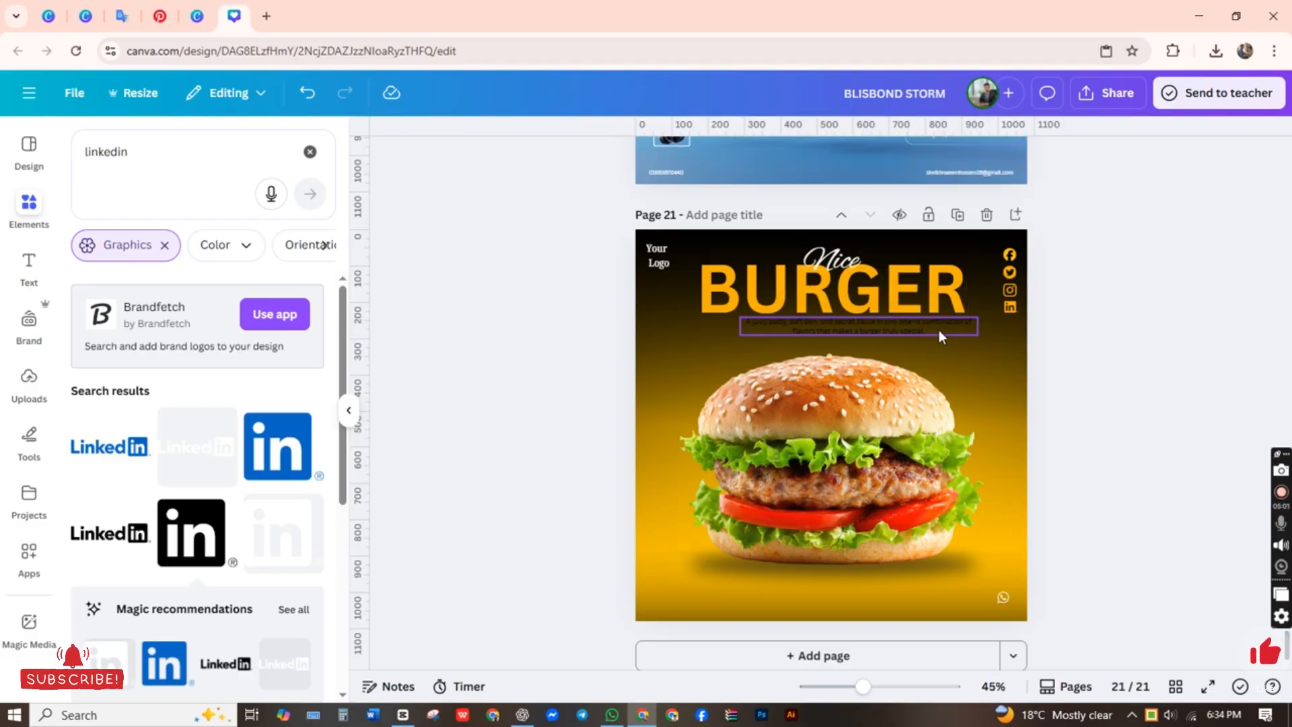
drag(935, 329, 972, 336)
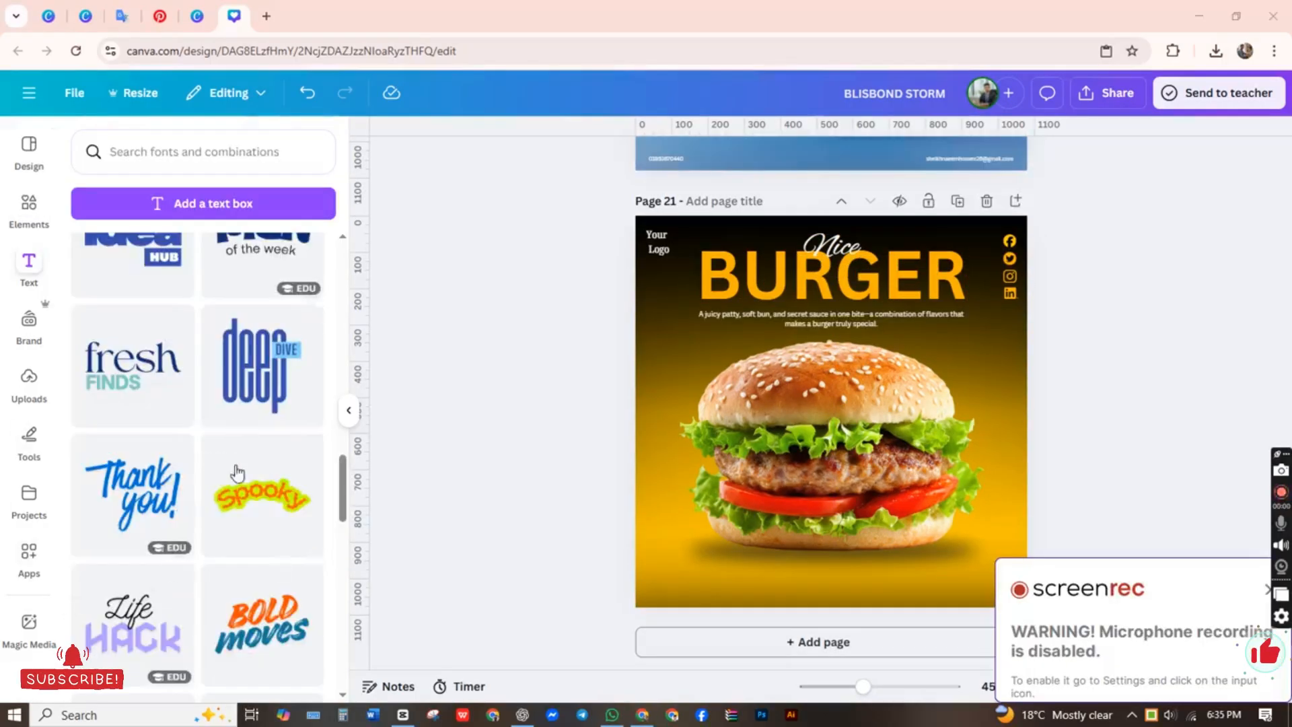
Step: Browse the ready-made text combinations and add the teal "70% off" one to page 21
scroll(233, 478, down, 7)
scroll(233, 478, down, 15)
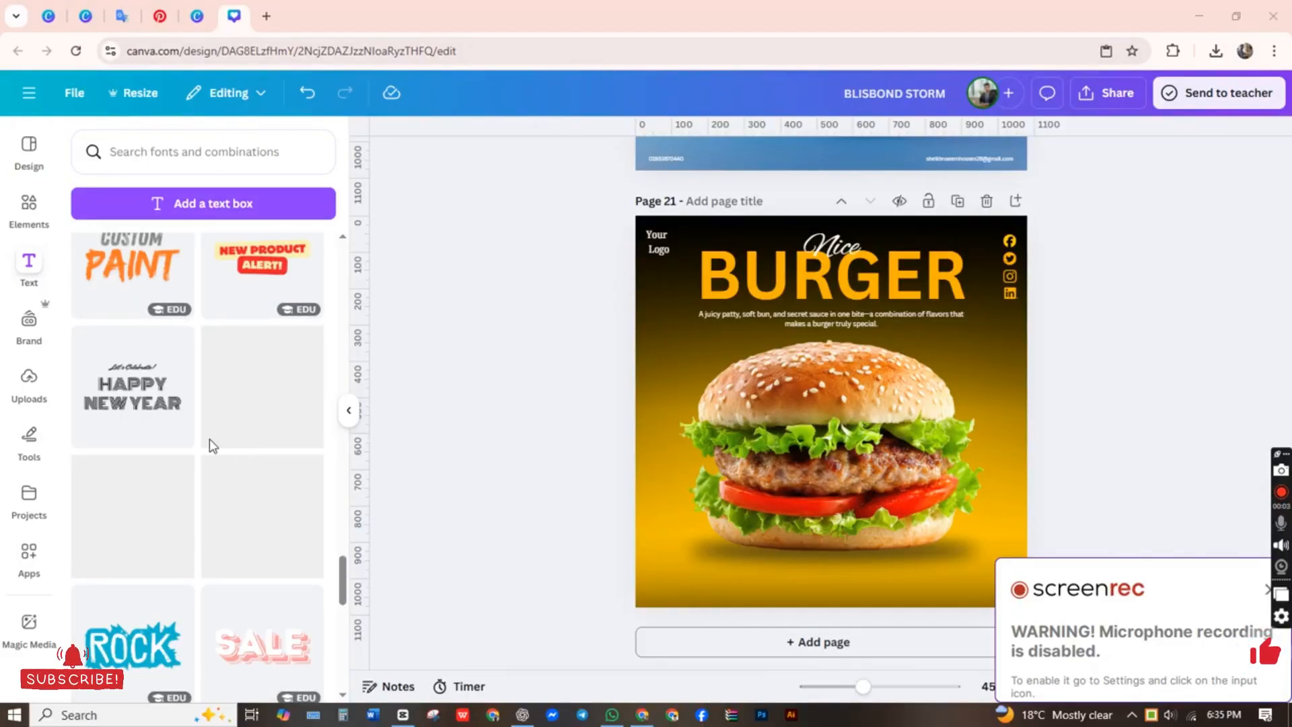
scroll(212, 445, down, 3)
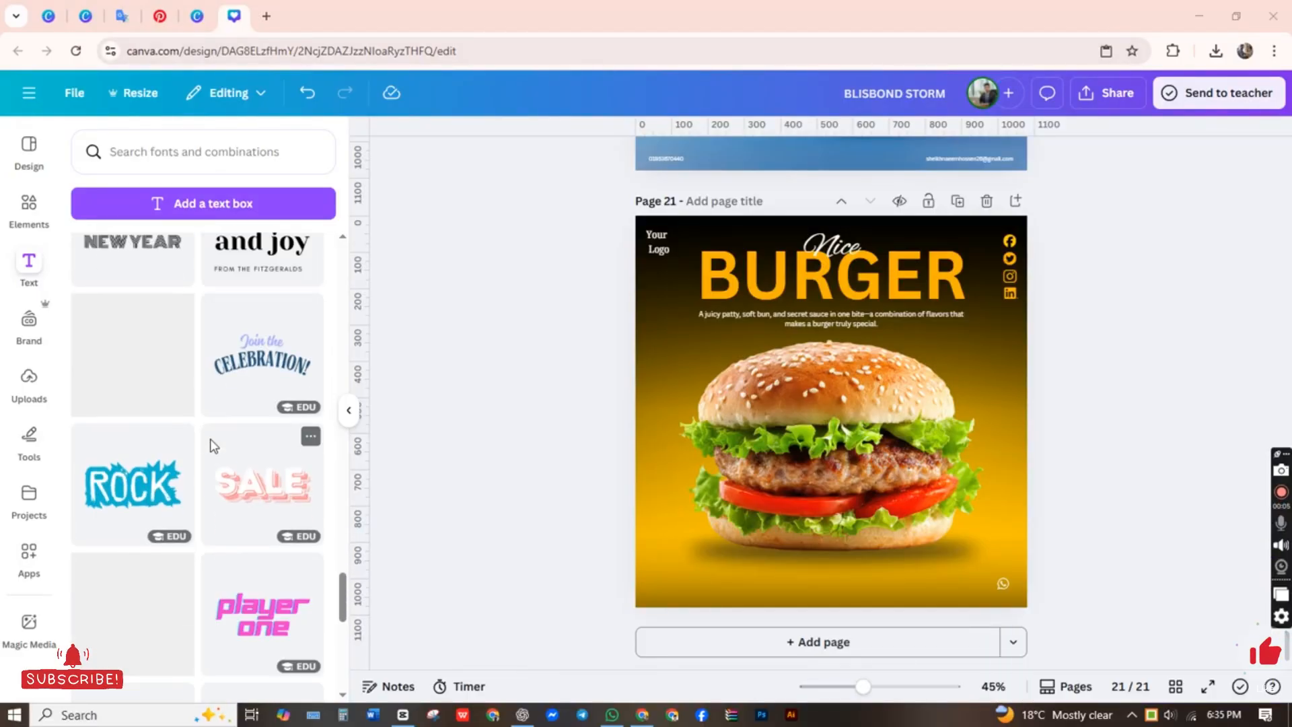
scroll(212, 445, down, 4)
scroll(212, 445, up, 6)
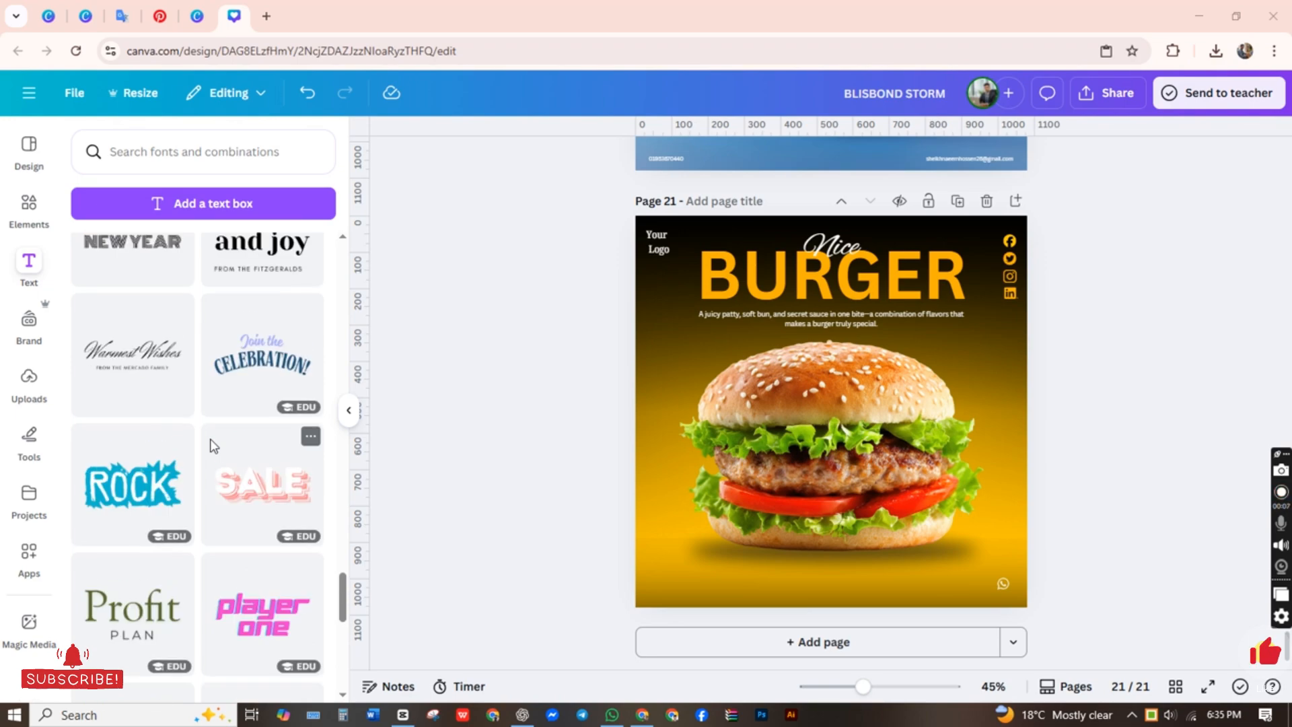
scroll(212, 445, up, 6)
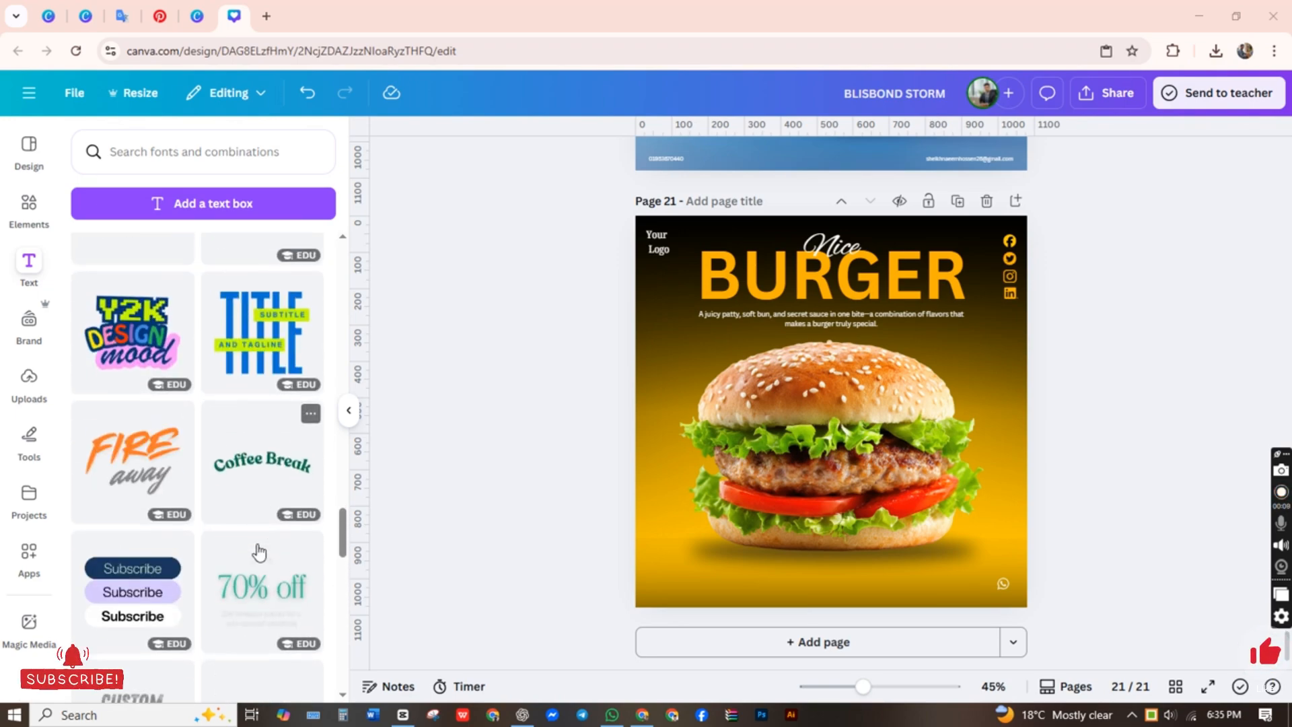
scroll(256, 547, down, 2)
click(271, 464)
click(822, 411)
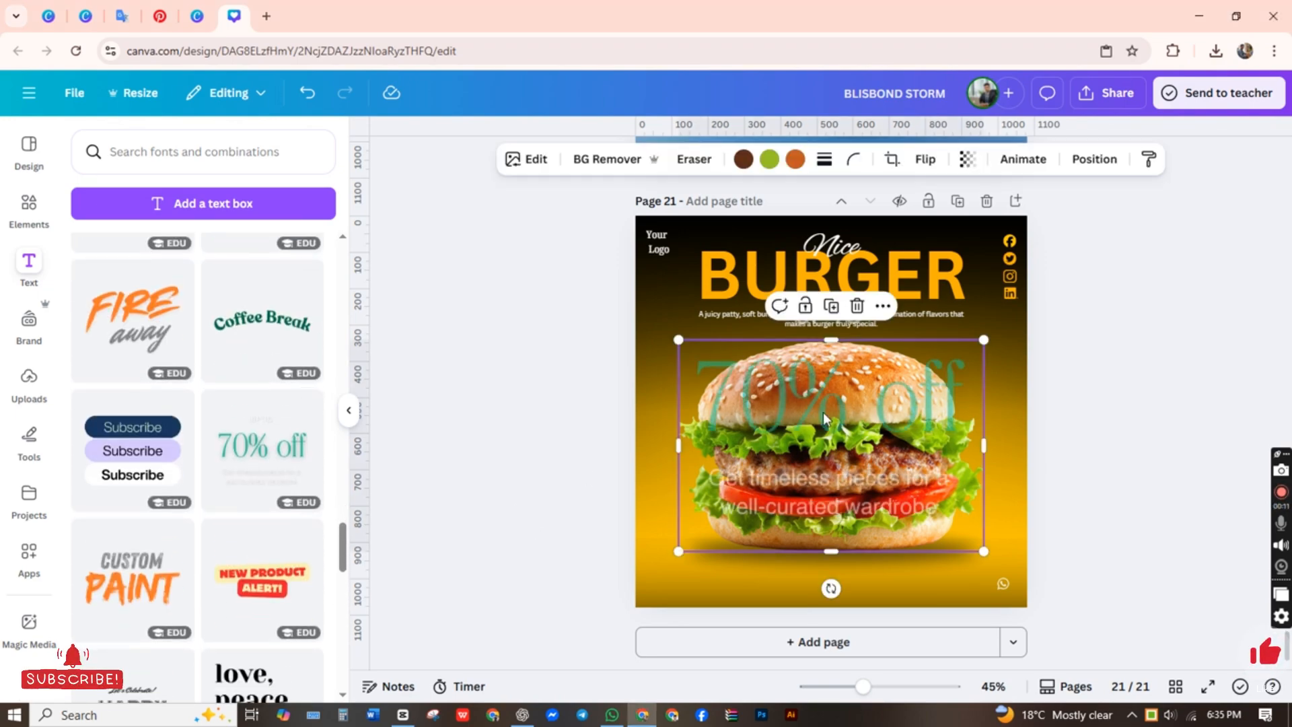
drag(822, 412, 752, 458)
click(310, 107)
Step: Move the "70% off" group lower over the burger and delete its "UP TO" and "Get timeless pieces for a well-curated wardrobe" texts
drag(757, 377, 769, 447)
double_click(809, 386)
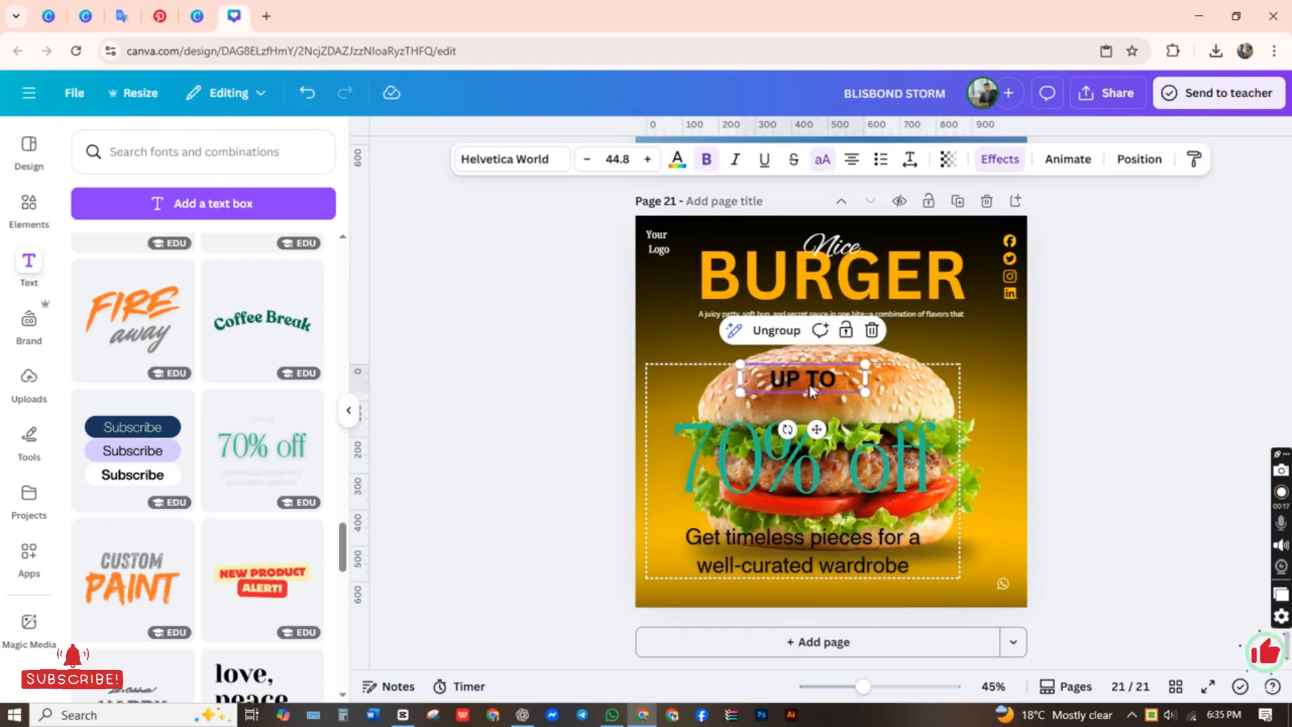
key(BackSpace)
click(795, 561)
double_click(795, 561)
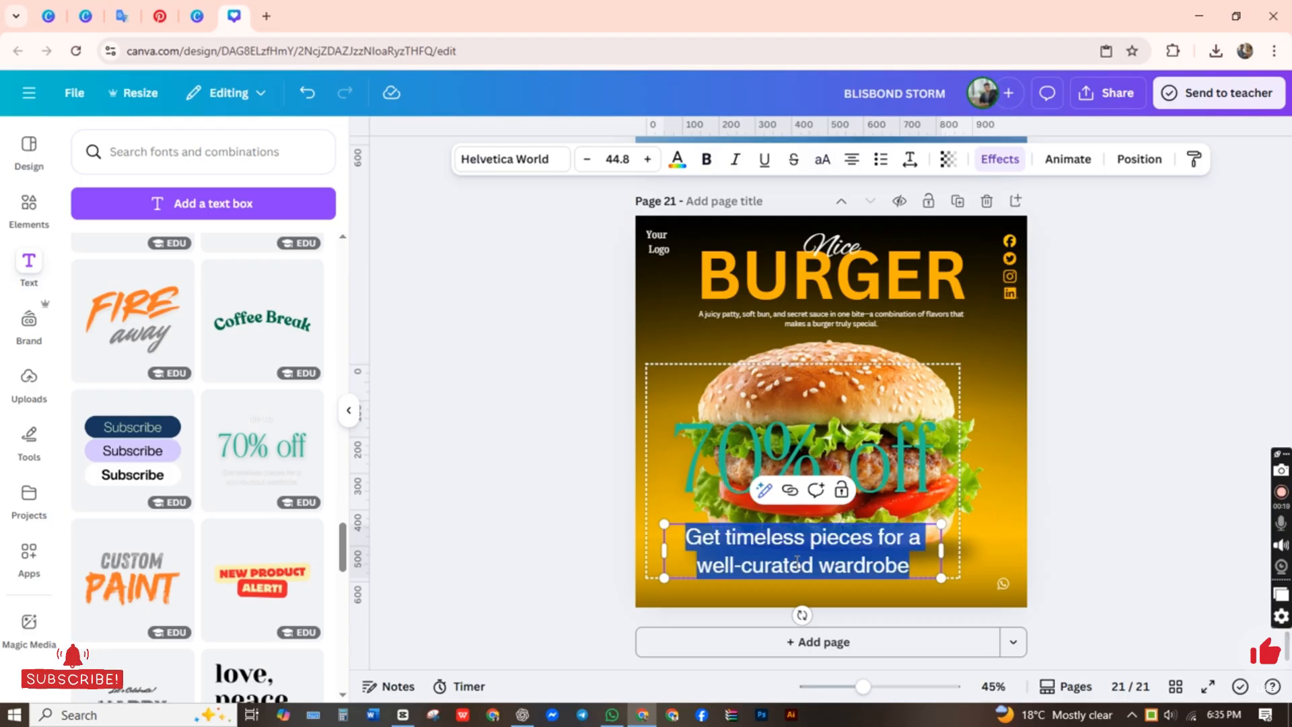
key(BackSpace)
key(Escape)
Step: Edit the teal "70% off" text over the burger on page 21 to read "30% off"
click(787, 456)
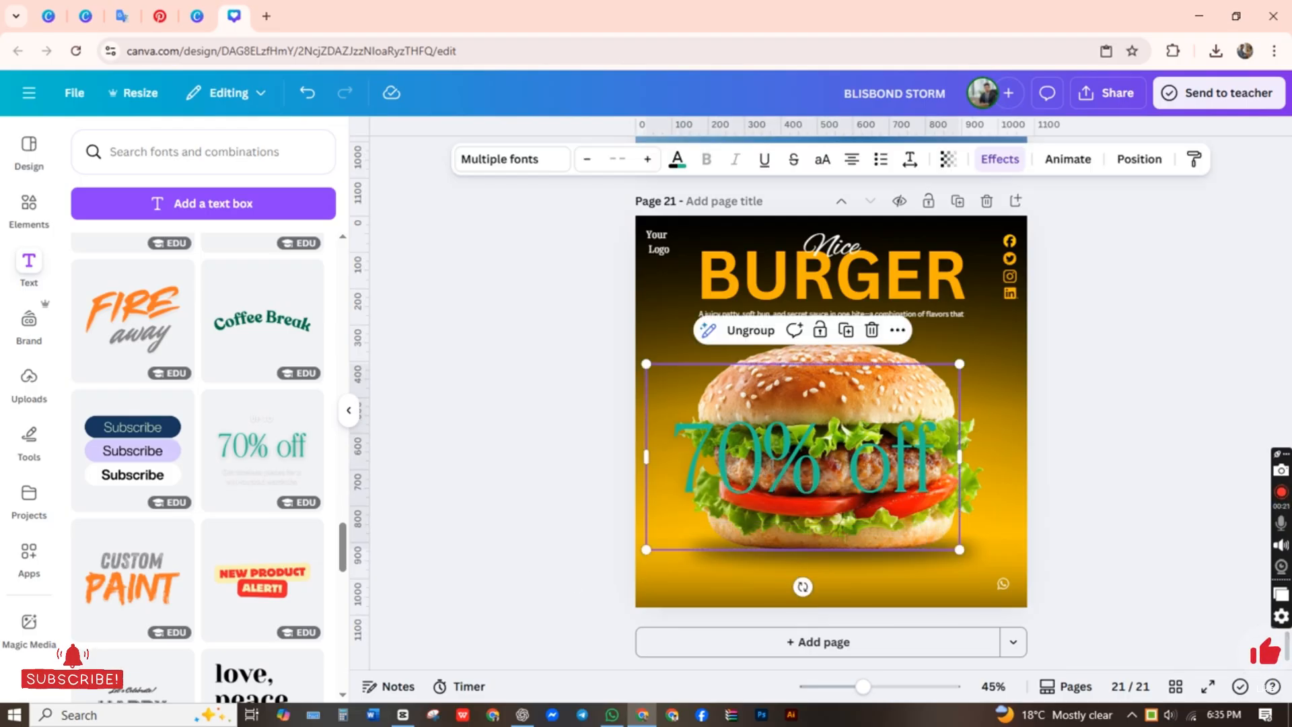
click(787, 456)
double_click(787, 456)
click(703, 461)
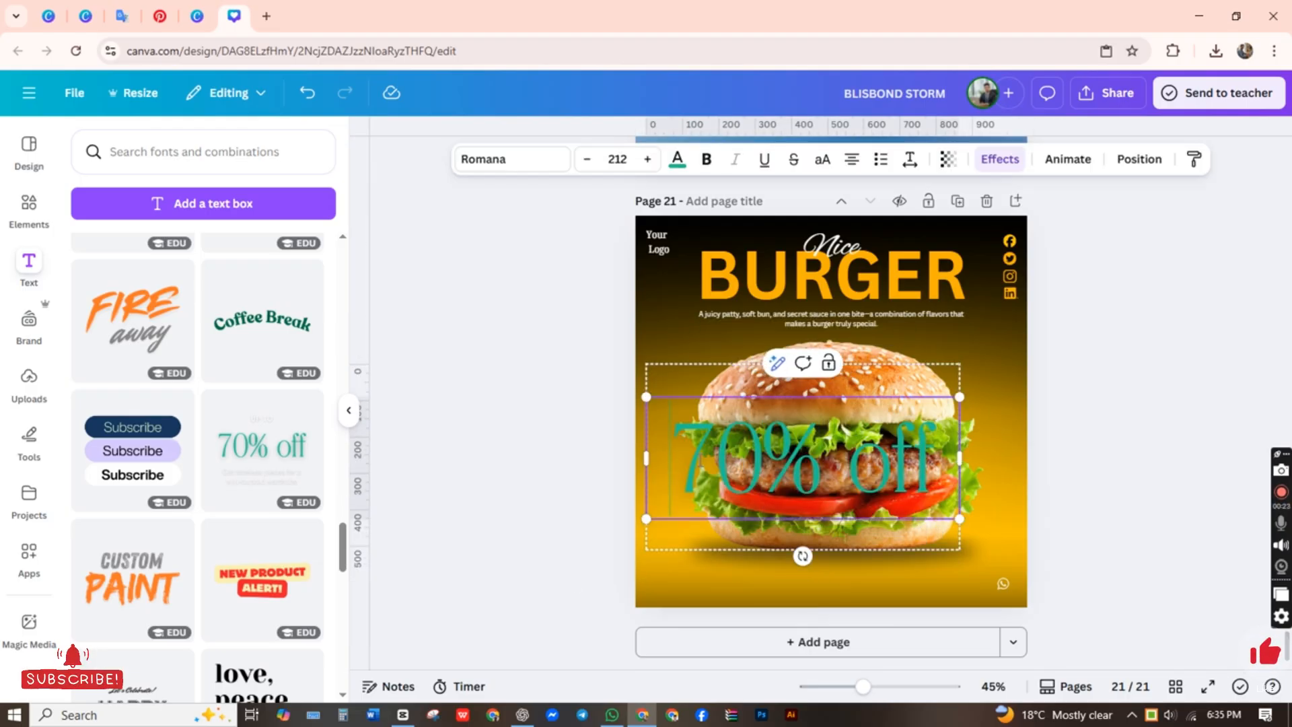
drag(701, 461, 753, 467)
click(715, 461)
key(BackSpace)
key(BackSpace)
text(30)
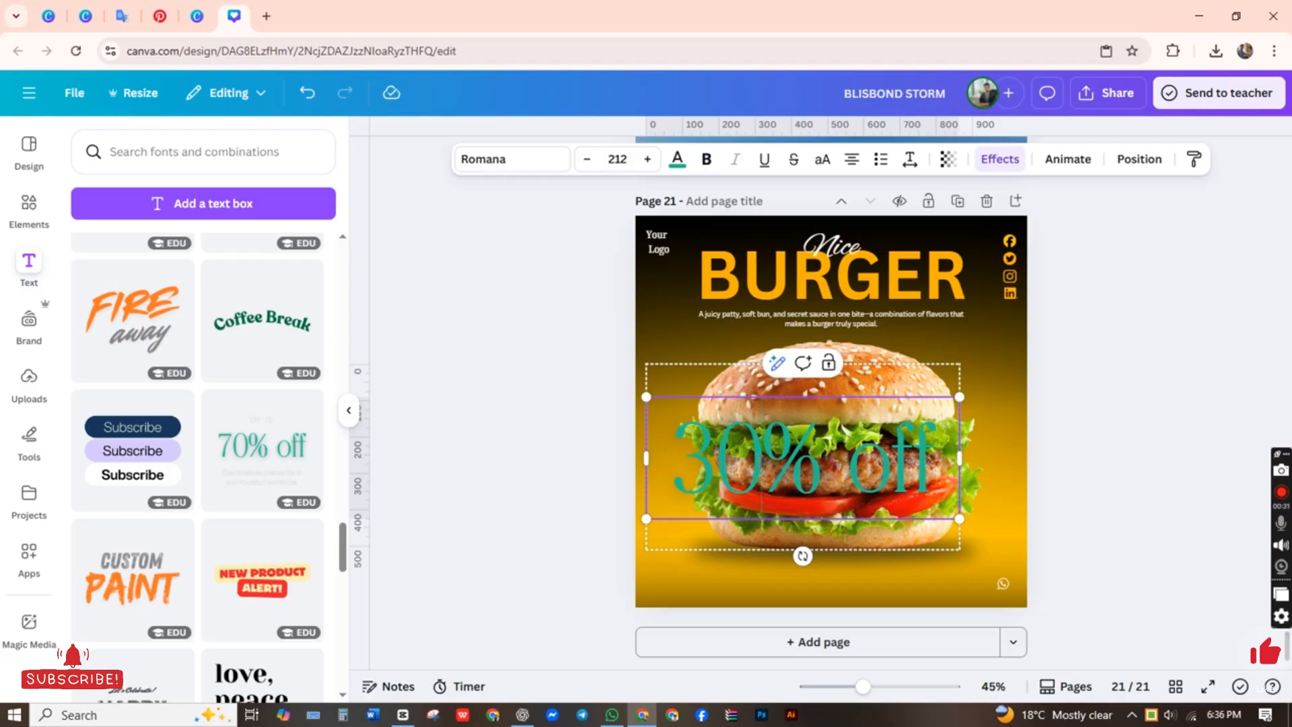
click(585, 443)
Step: Recolor the "30% off" text group white (#ffffff)
click(700, 447)
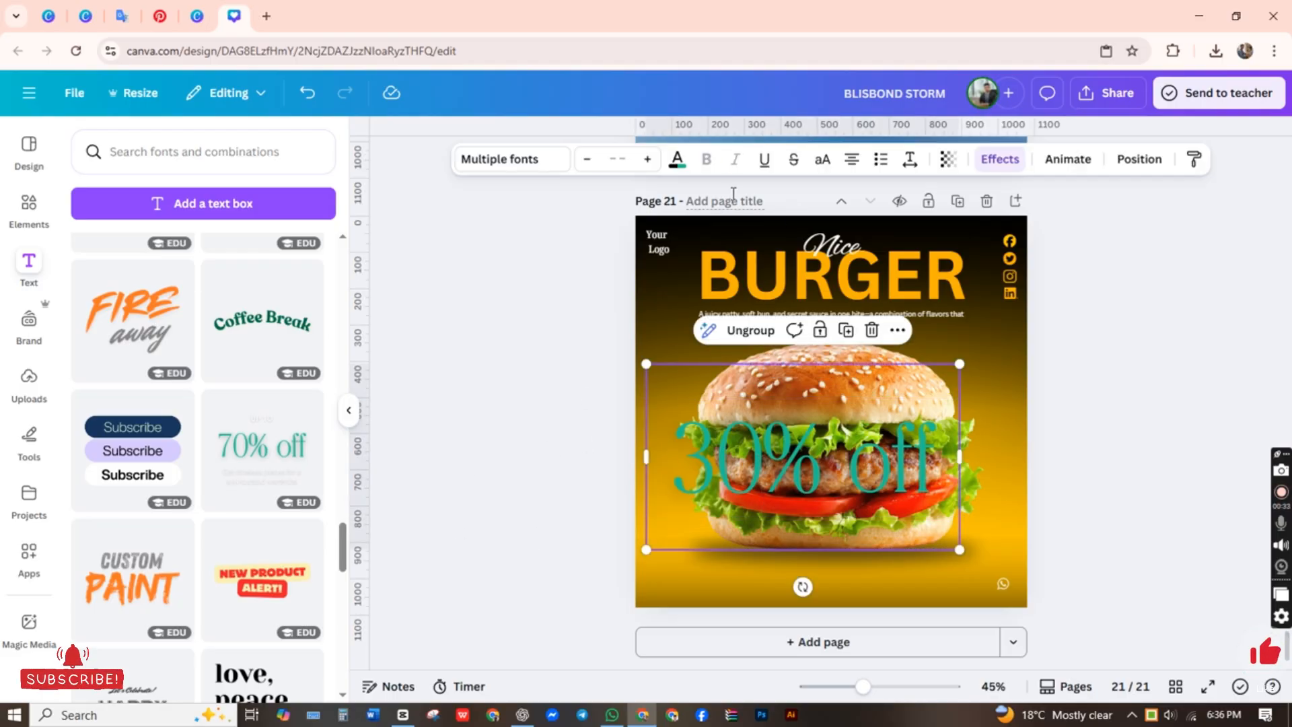
click(677, 161)
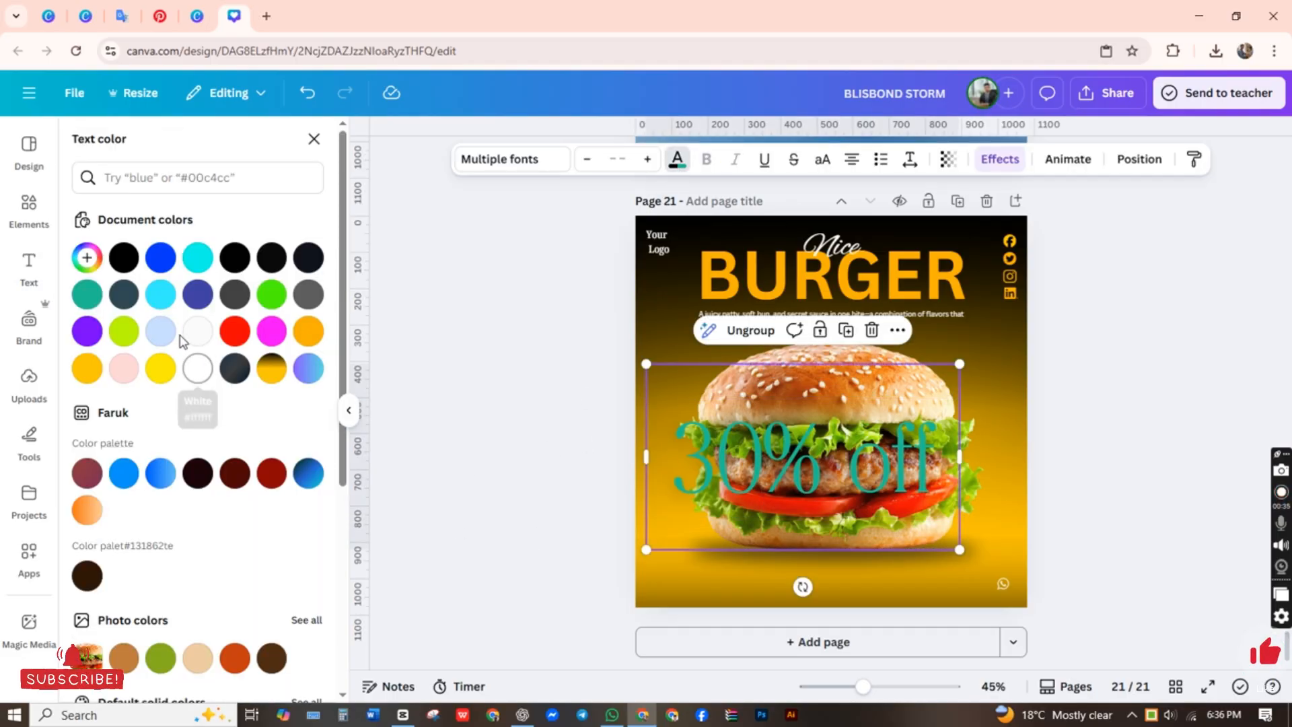
click(192, 374)
click(499, 419)
click(875, 501)
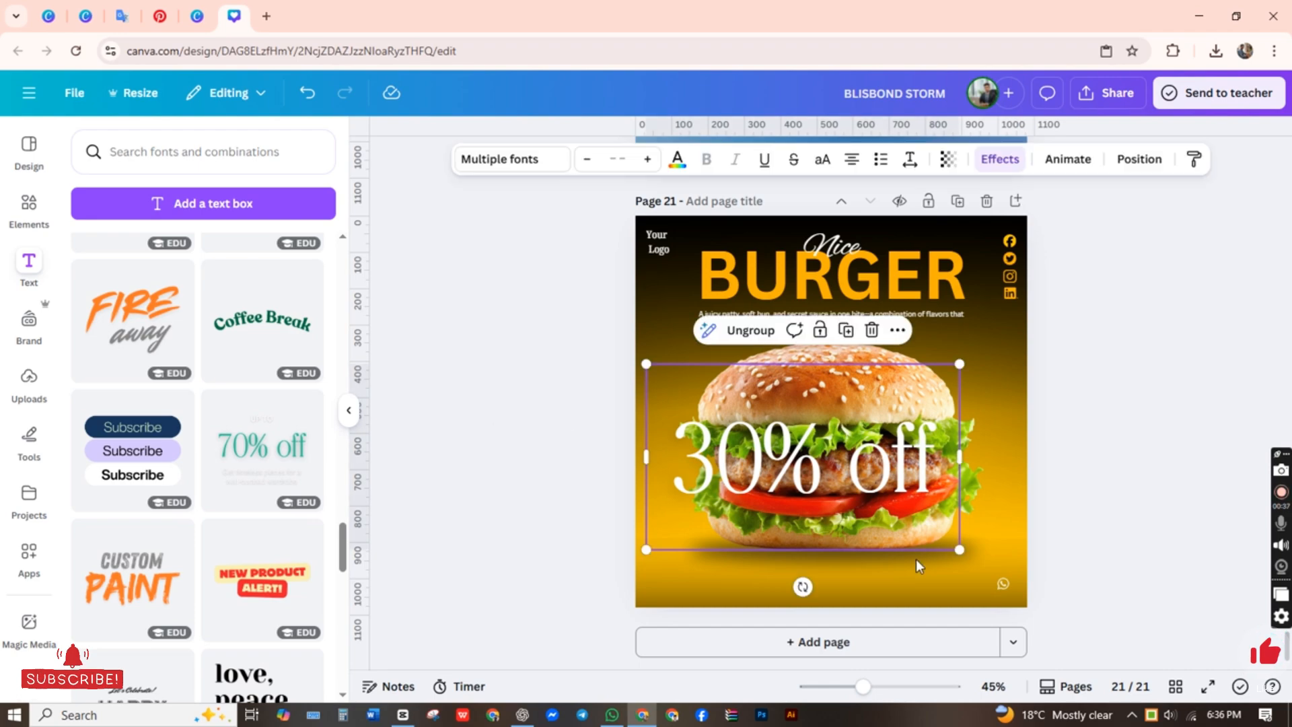
Step: Try HK Modular on the "30% off" text, then set its font to Impact
click(512, 159)
scroll(170, 354, down, 2)
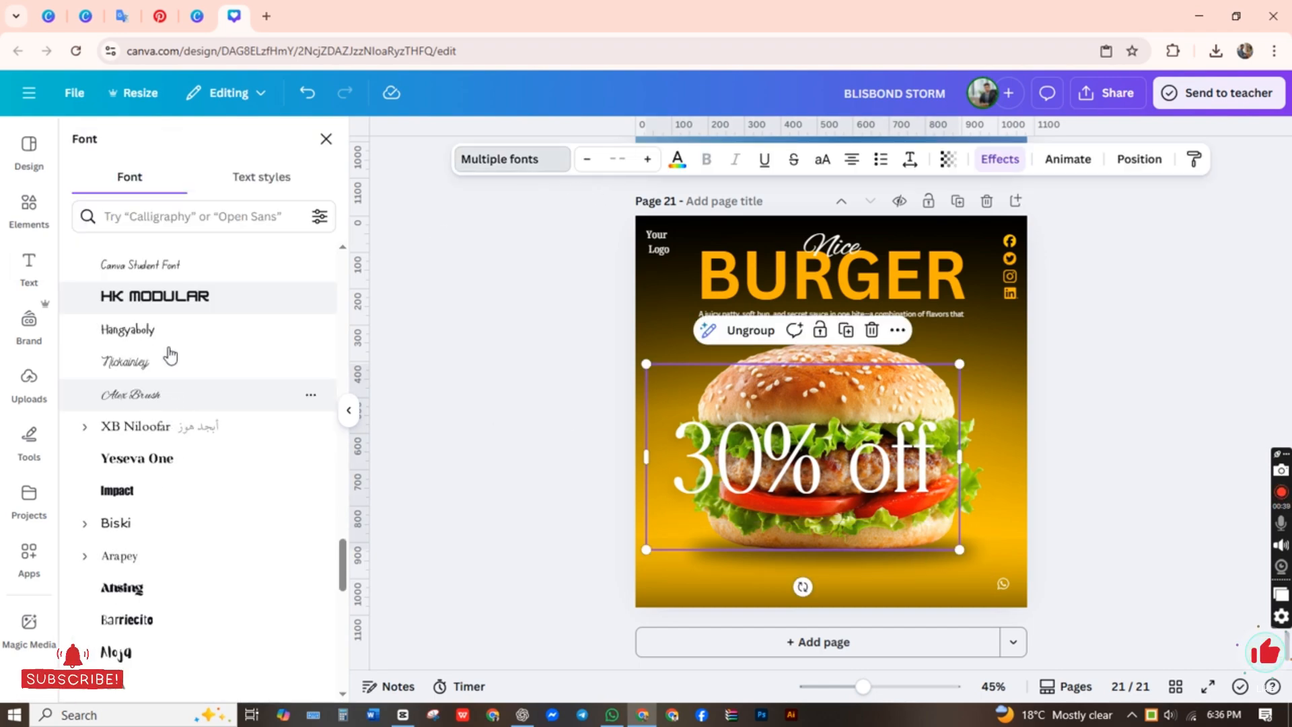
click(182, 303)
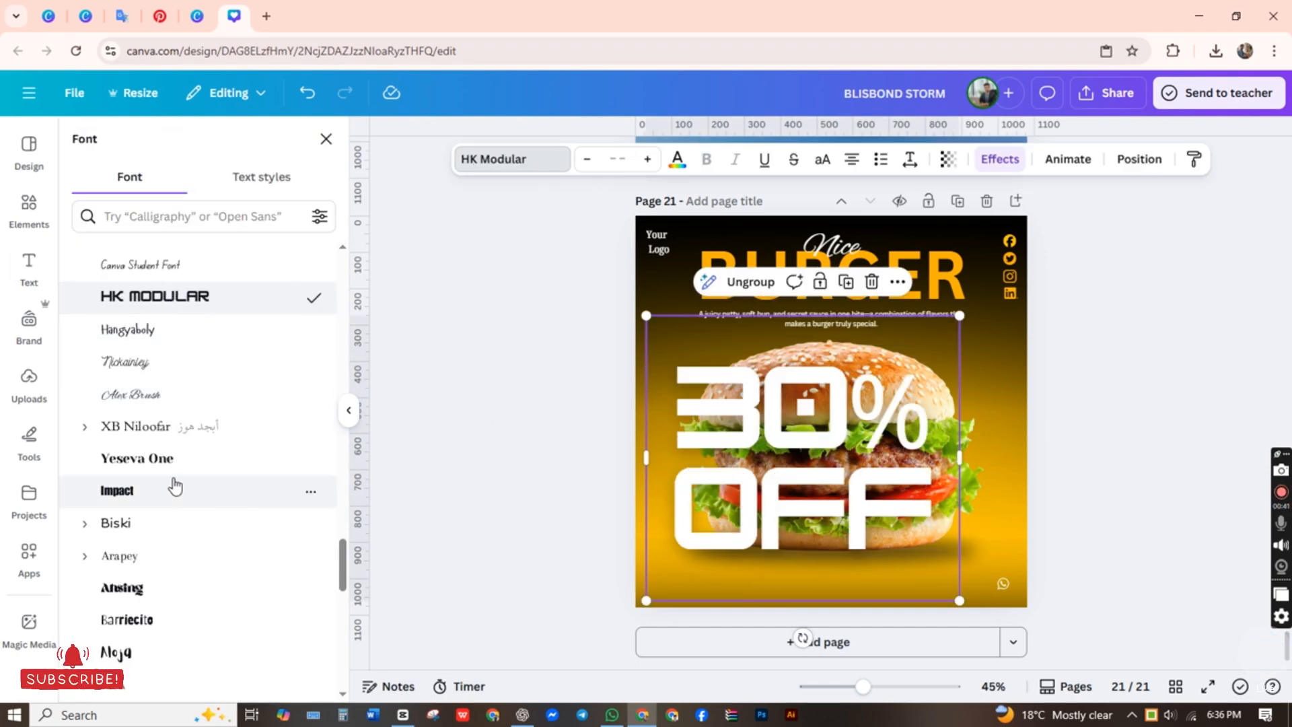
click(142, 497)
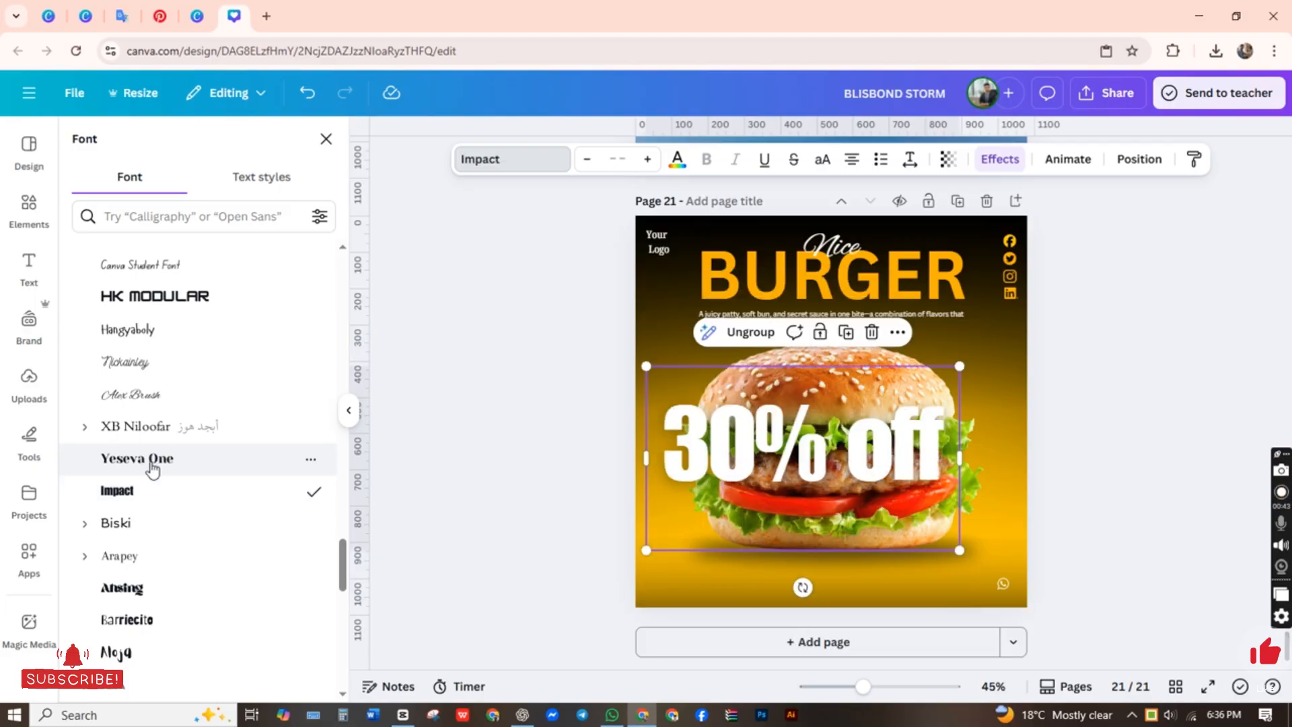
click(449, 423)
click(867, 491)
drag(971, 475, 828, 440)
click(307, 93)
Step: Shrink the "30% off" text to about size 33.6 beside the top bun's left edge, and break "off" onto a second line
drag(464, 407, 975, 551)
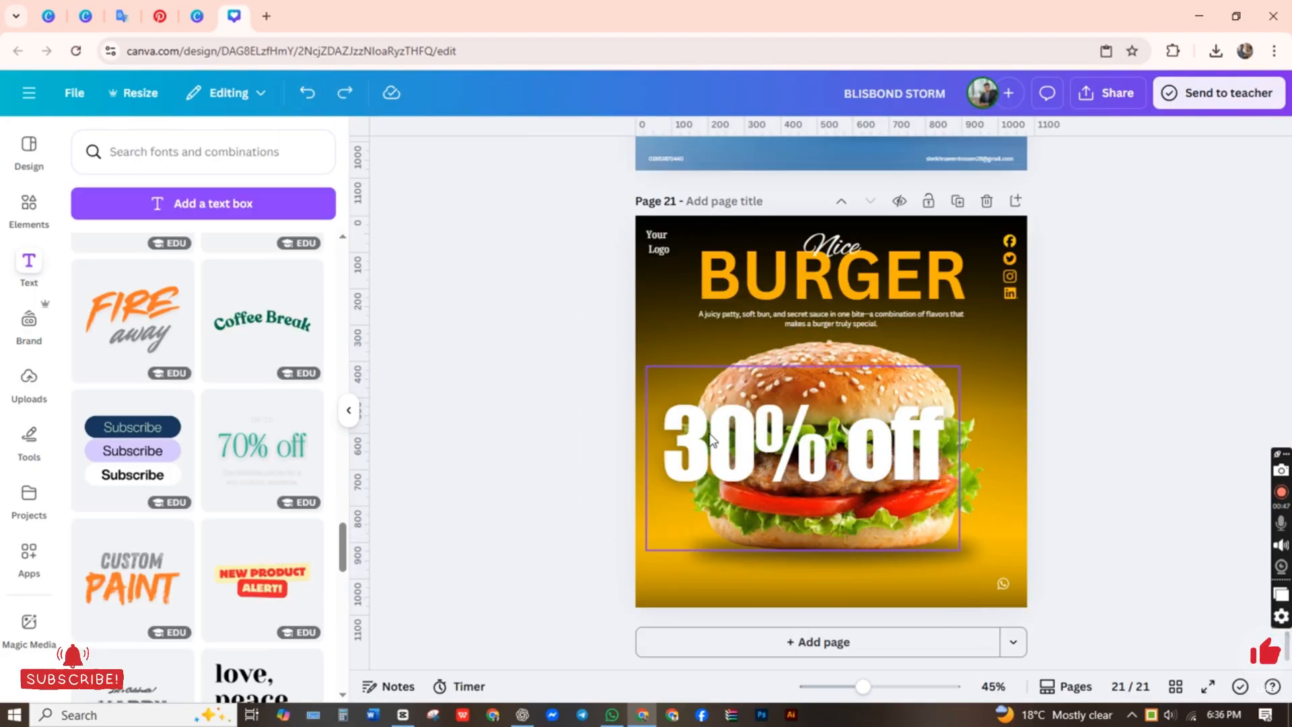
drag(849, 520, 670, 375)
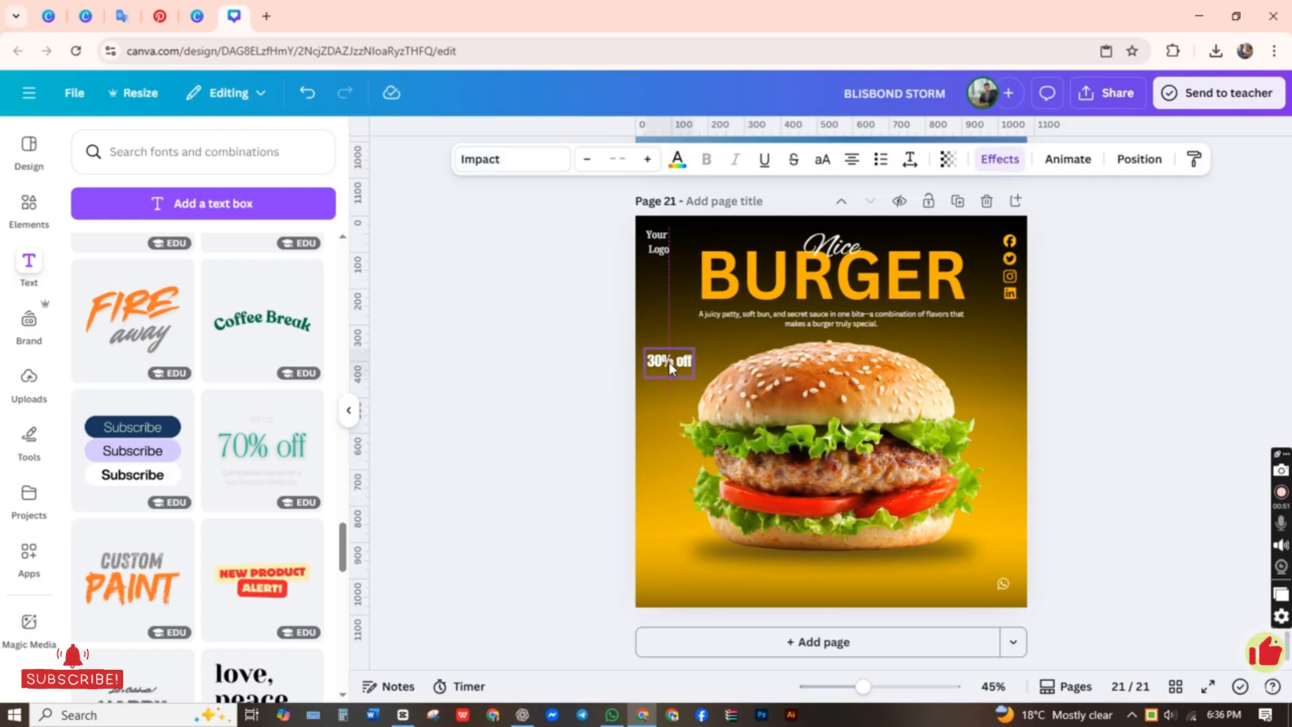
click(675, 367)
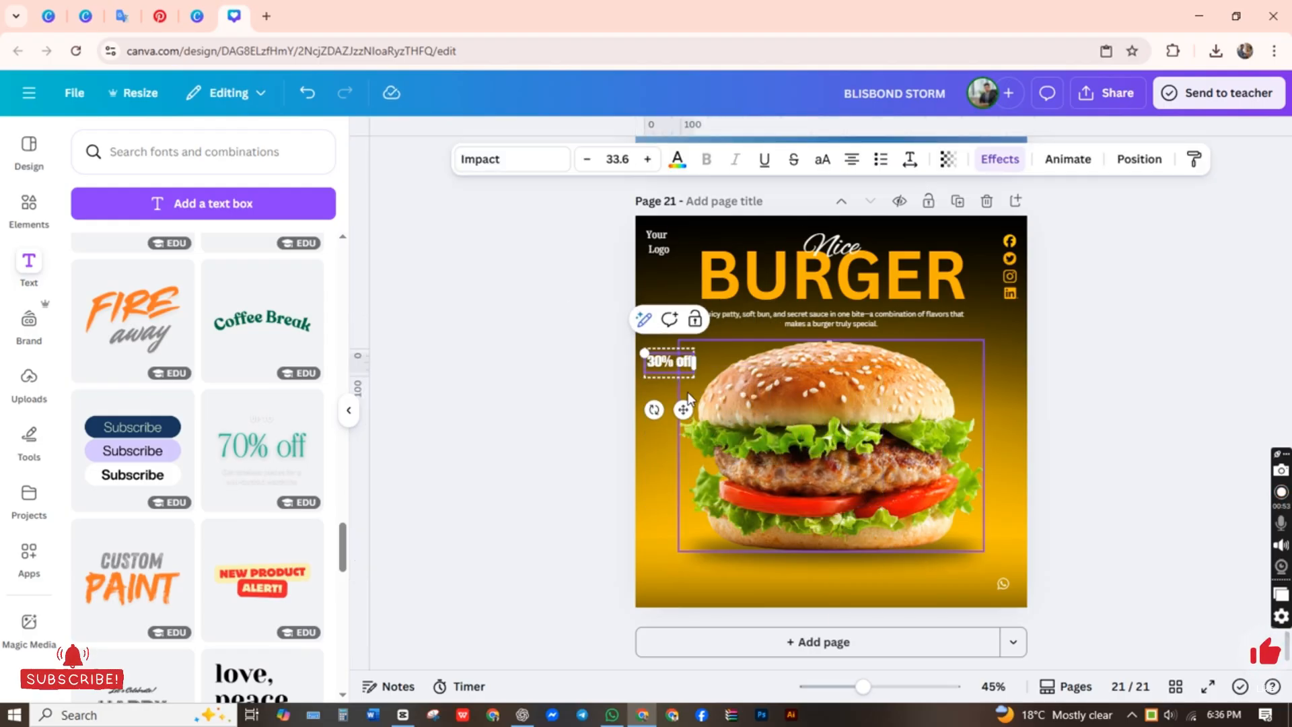
key(Return)
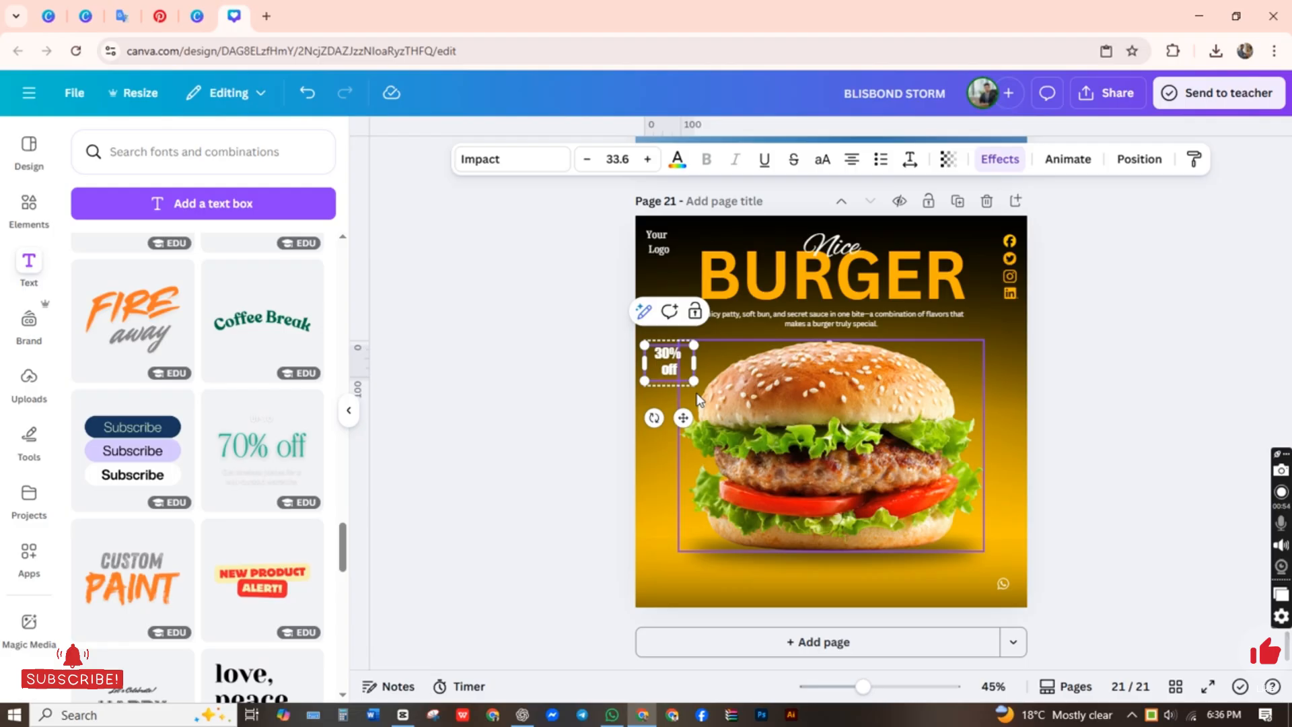
Step: Left-align the two-line "30% off" text and nudge it slightly right and down, beside the top bun
click(531, 414)
click(670, 364)
click(851, 159)
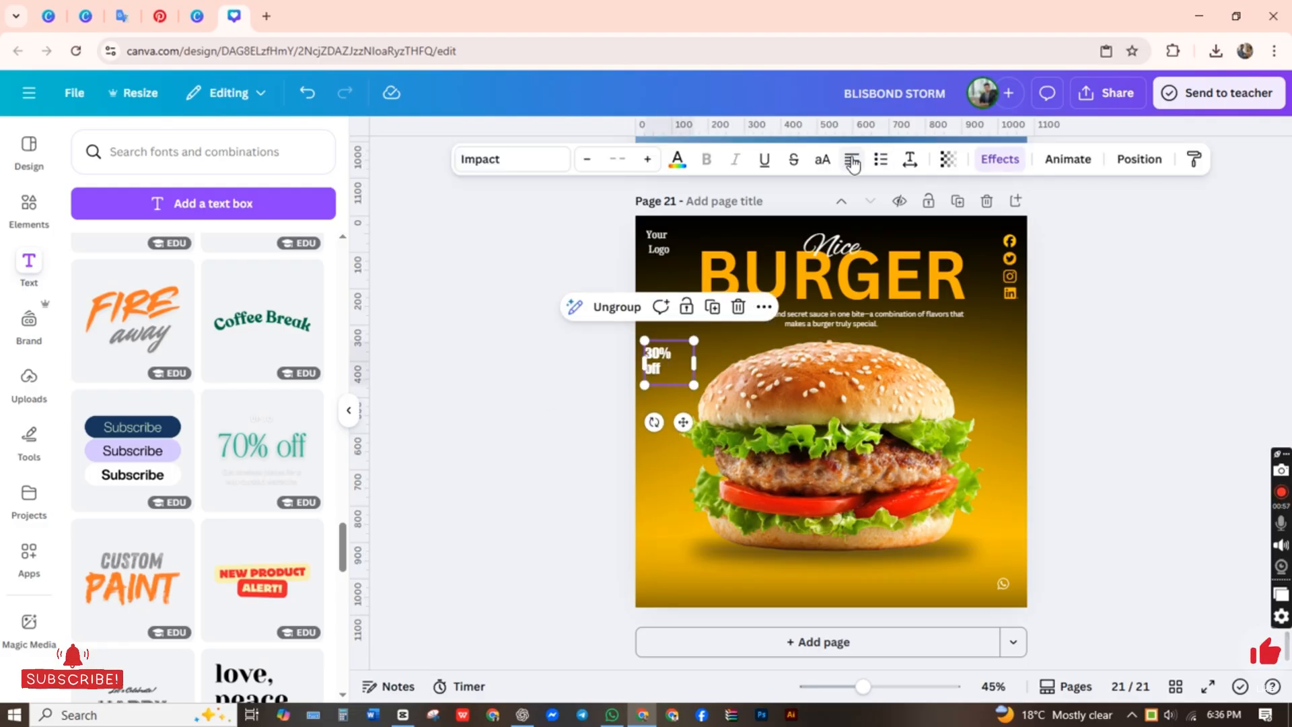
click(501, 488)
drag(670, 354, 662, 371)
click(560, 321)
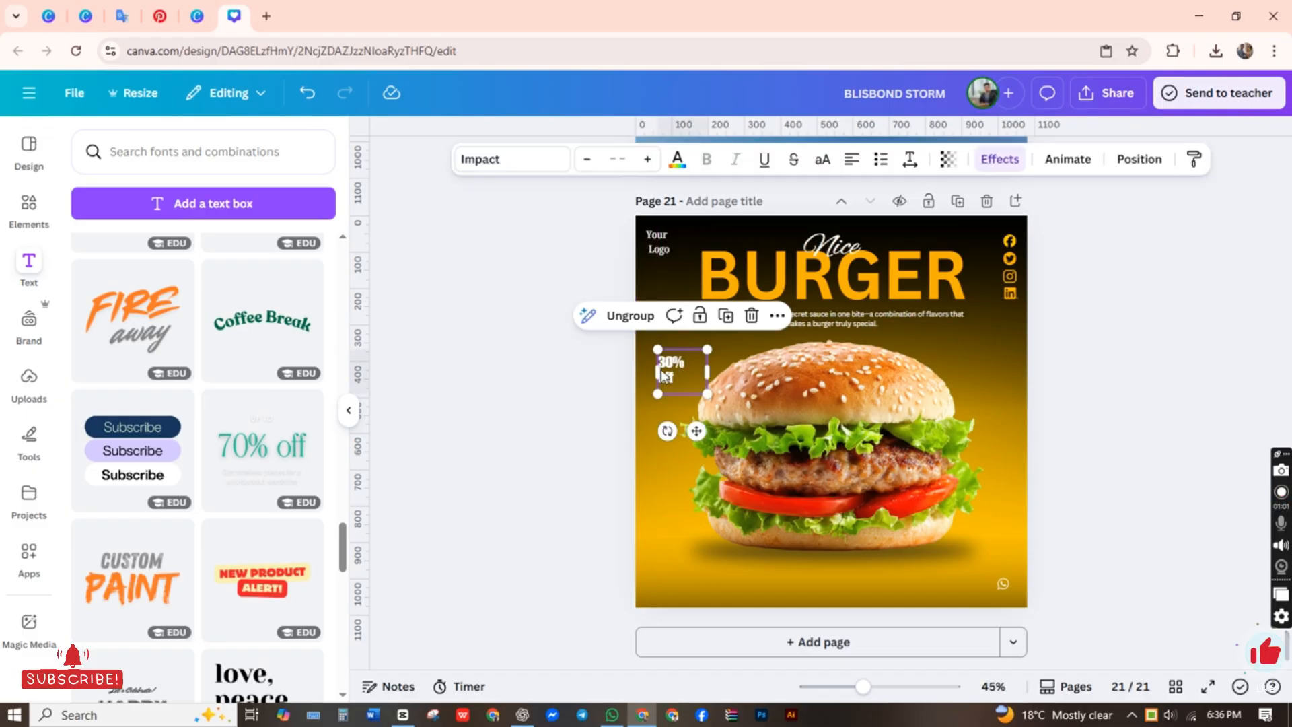
click(585, 376)
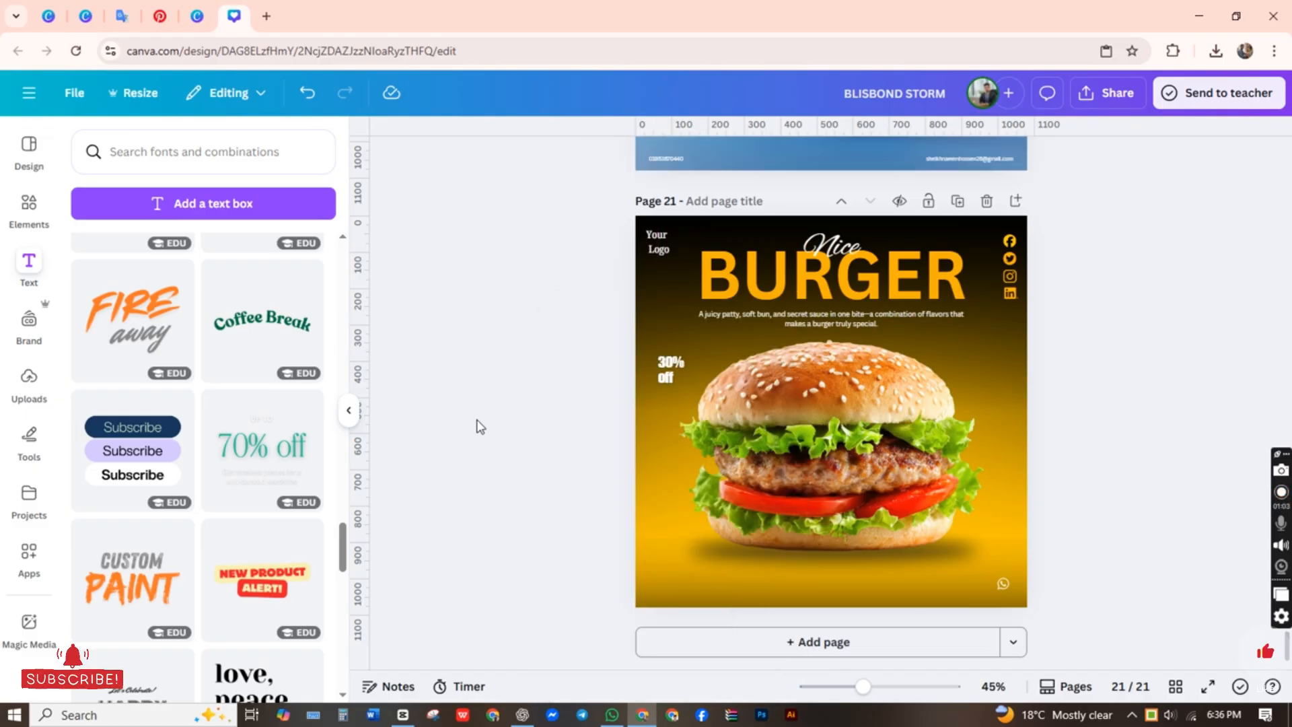
scroll(236, 431, down, 5)
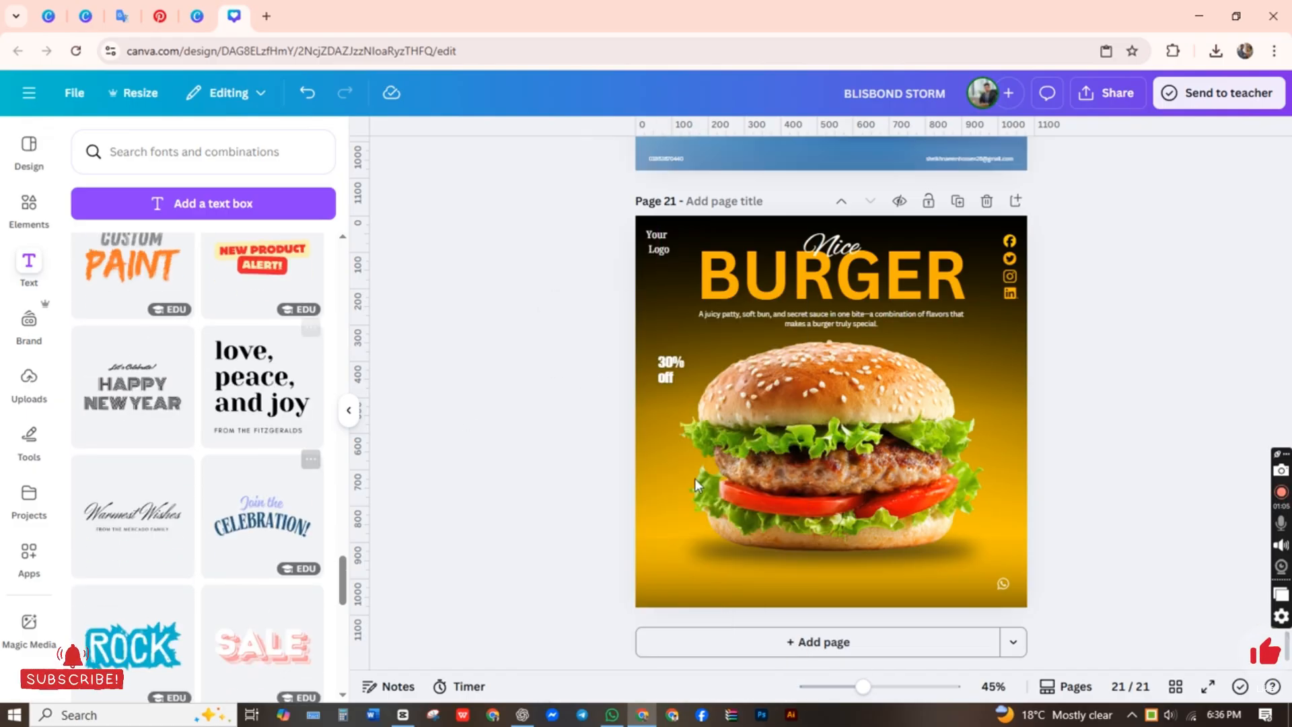
scroll(308, 435, down, 8)
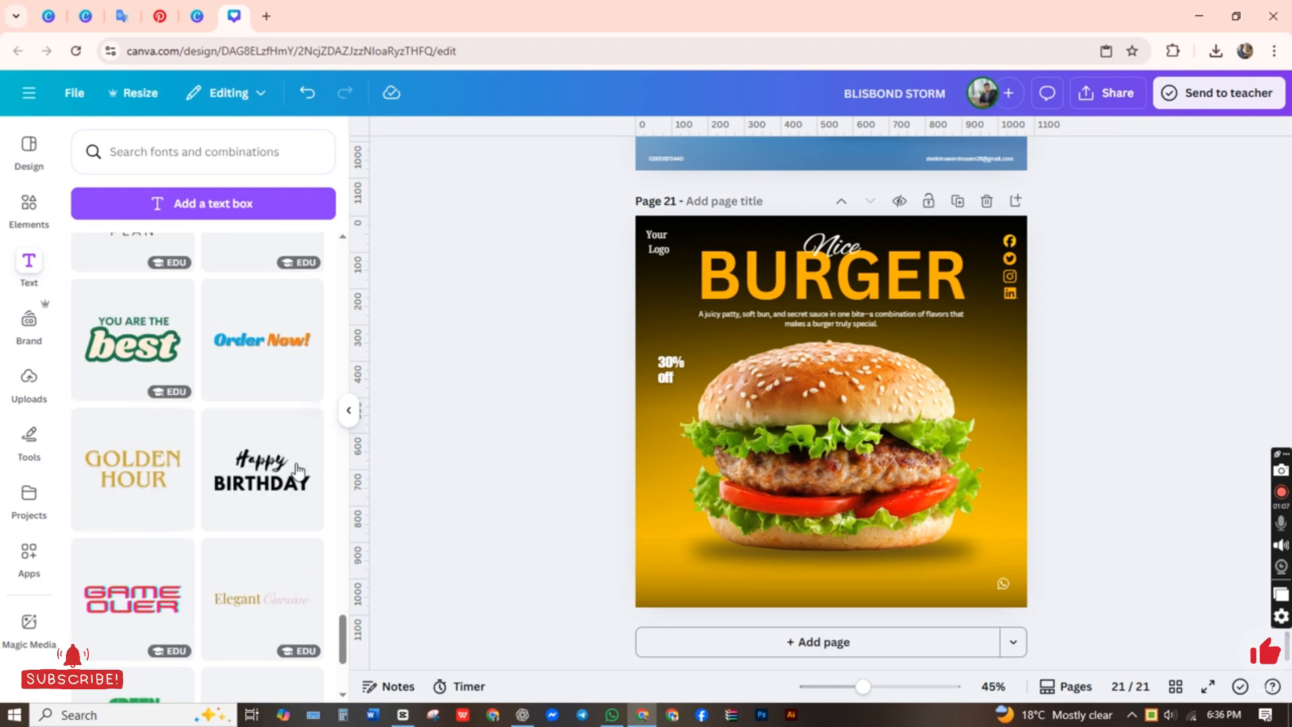
Step: Search the elements library for "Sape" and browse the full set of 3D shape results for a suitable graphic
click(29, 206)
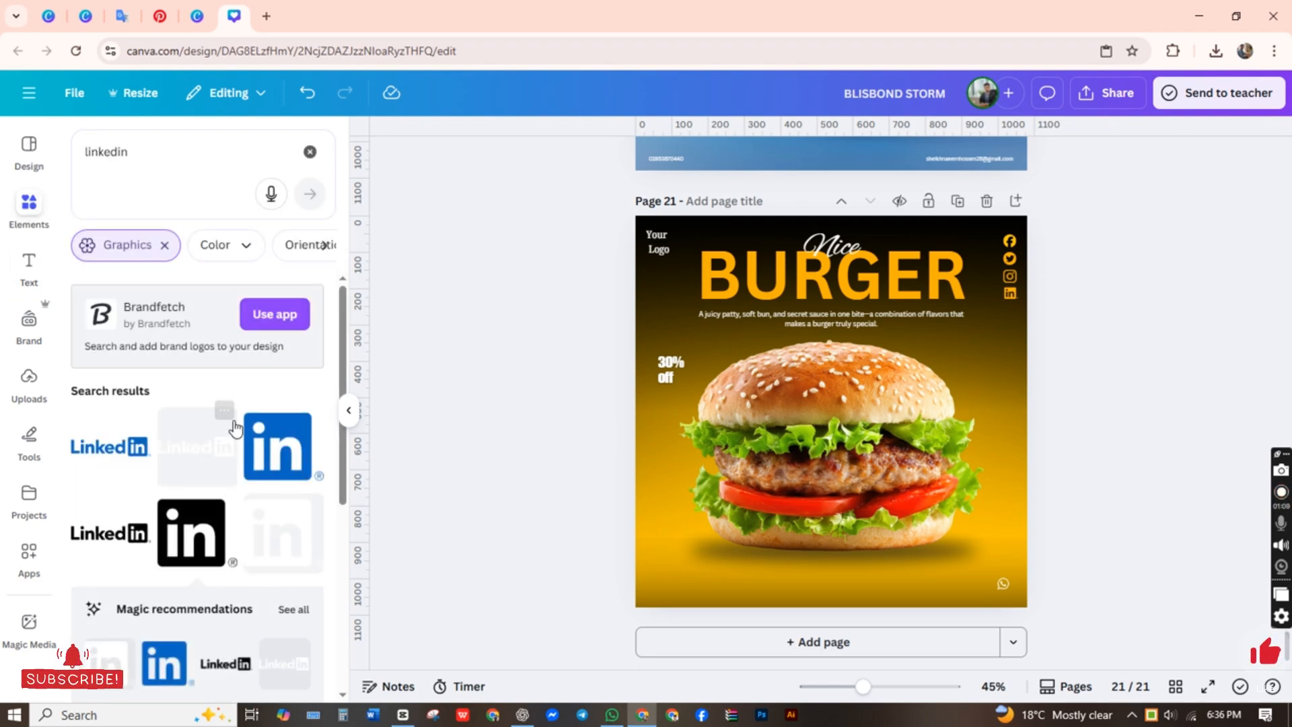
scroll(232, 425, down, 5)
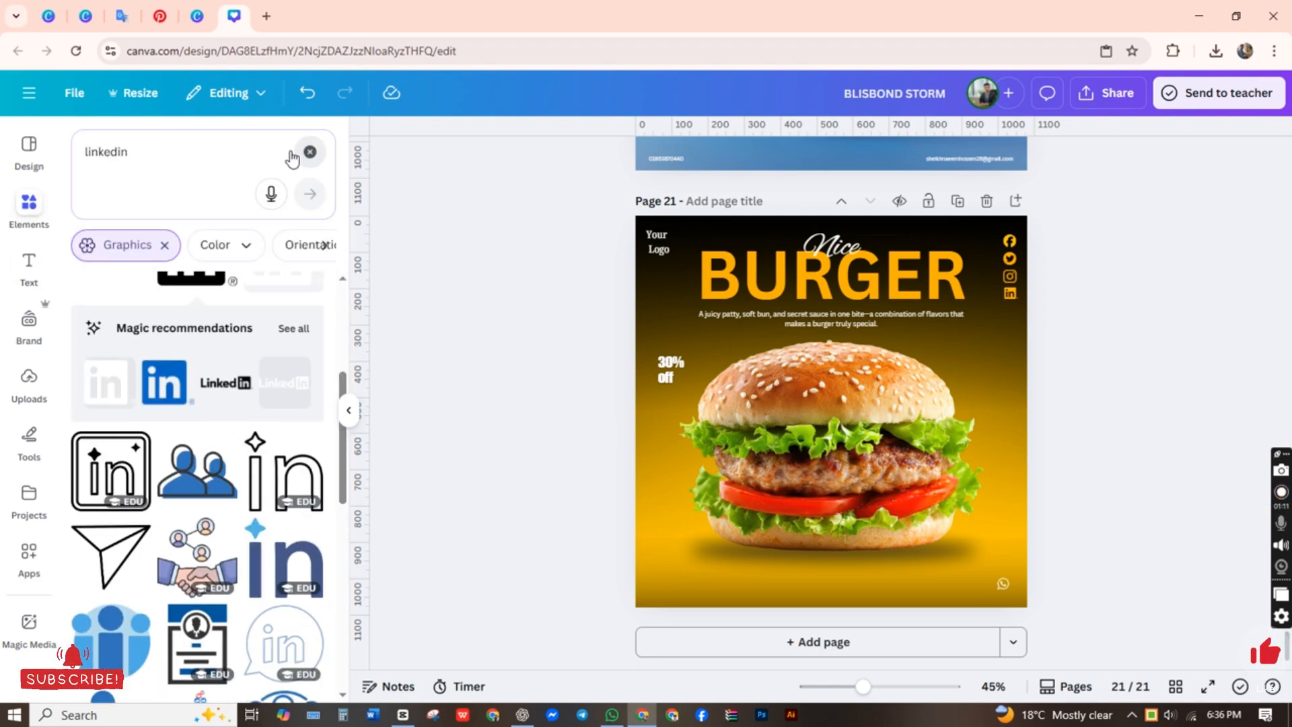
click(310, 151)
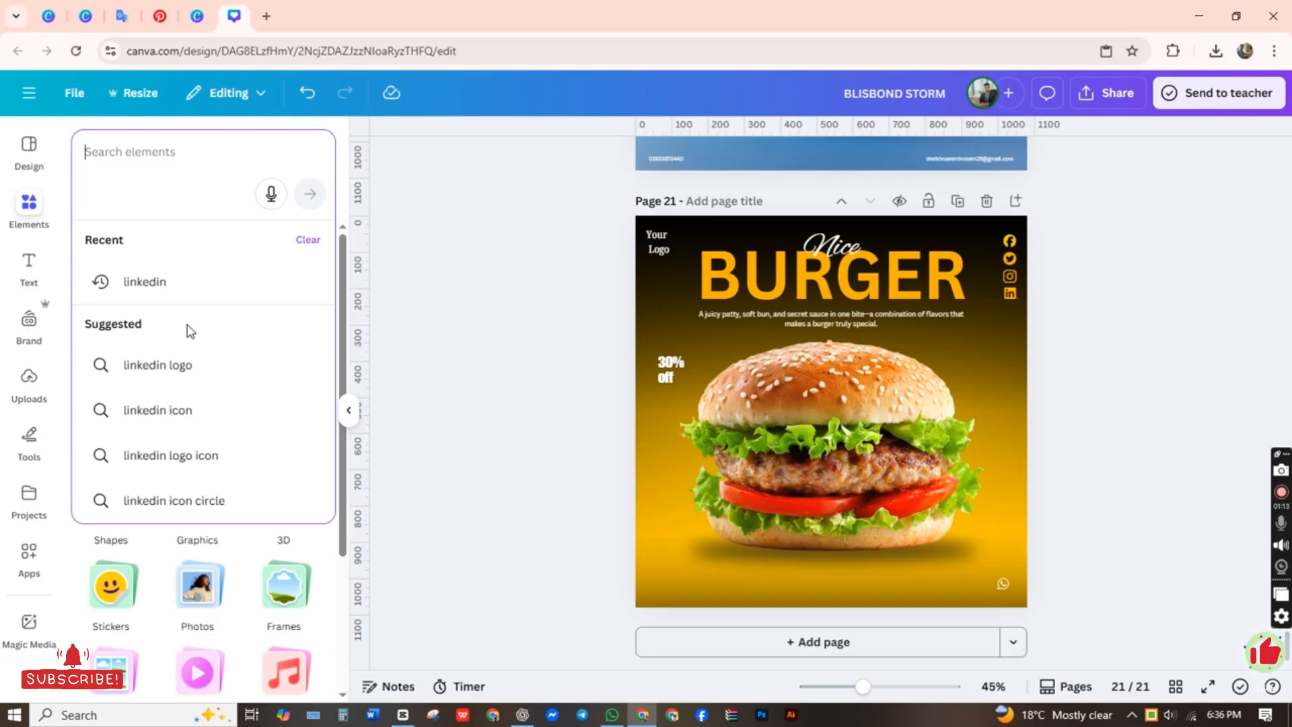
text(ঔ)
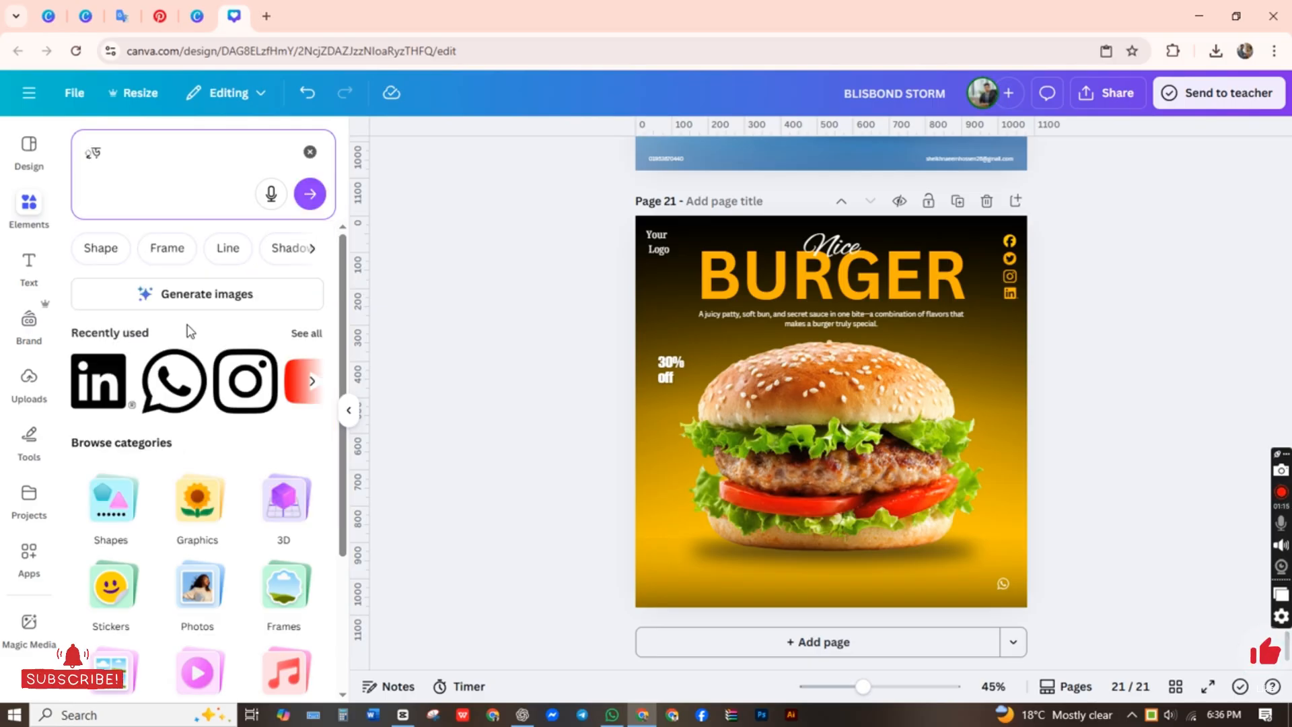
key(BackSpace)
text(Sa)
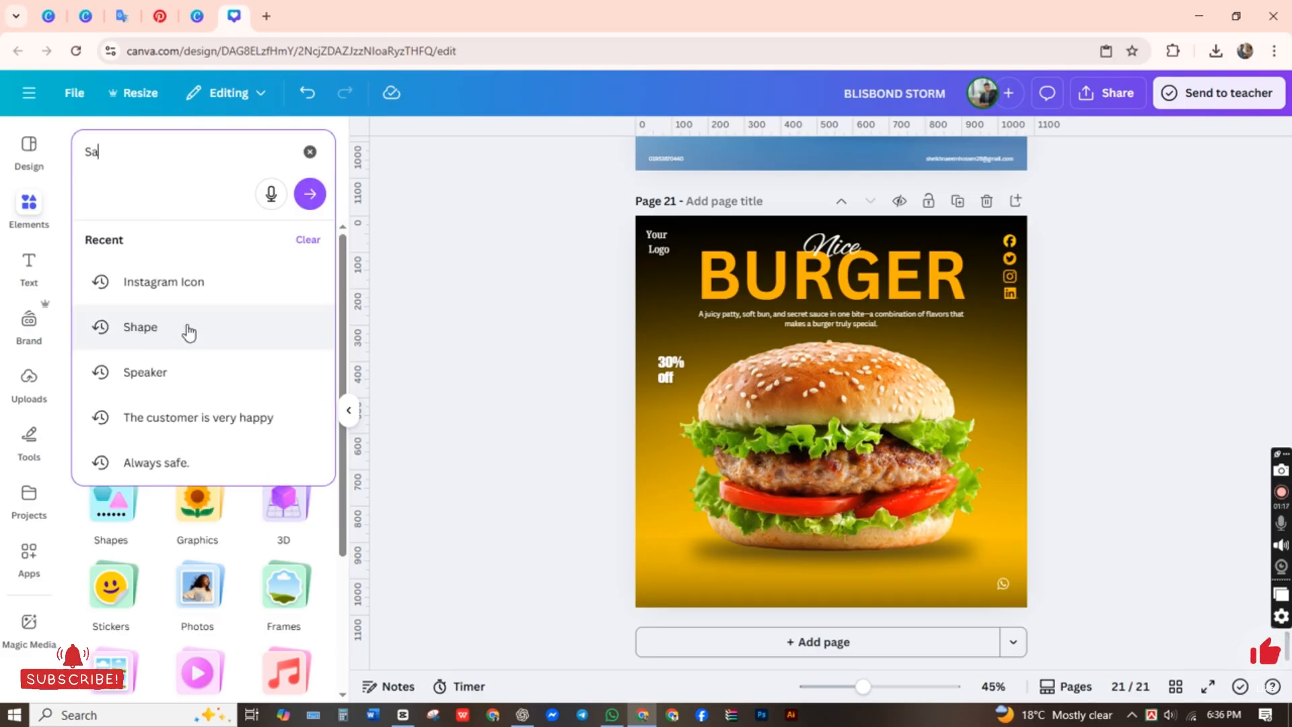
text(pe)
key(Return)
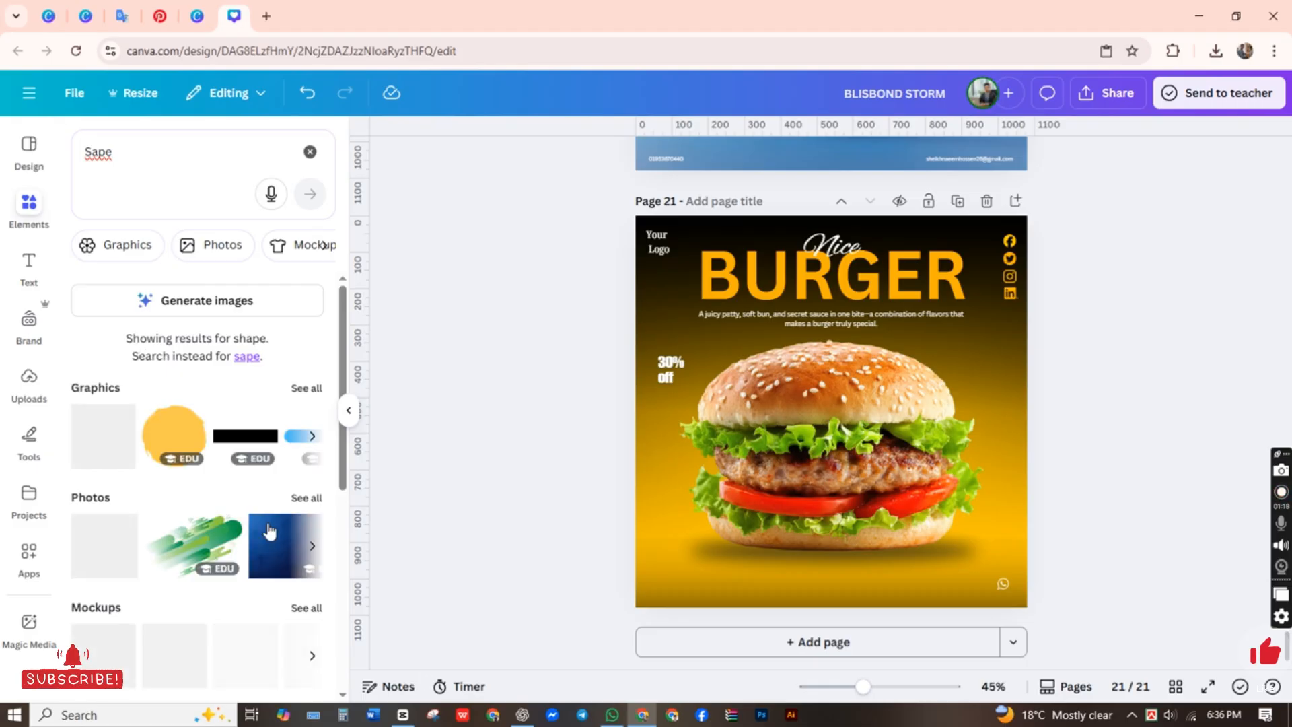
scroll(188, 578, down, 6)
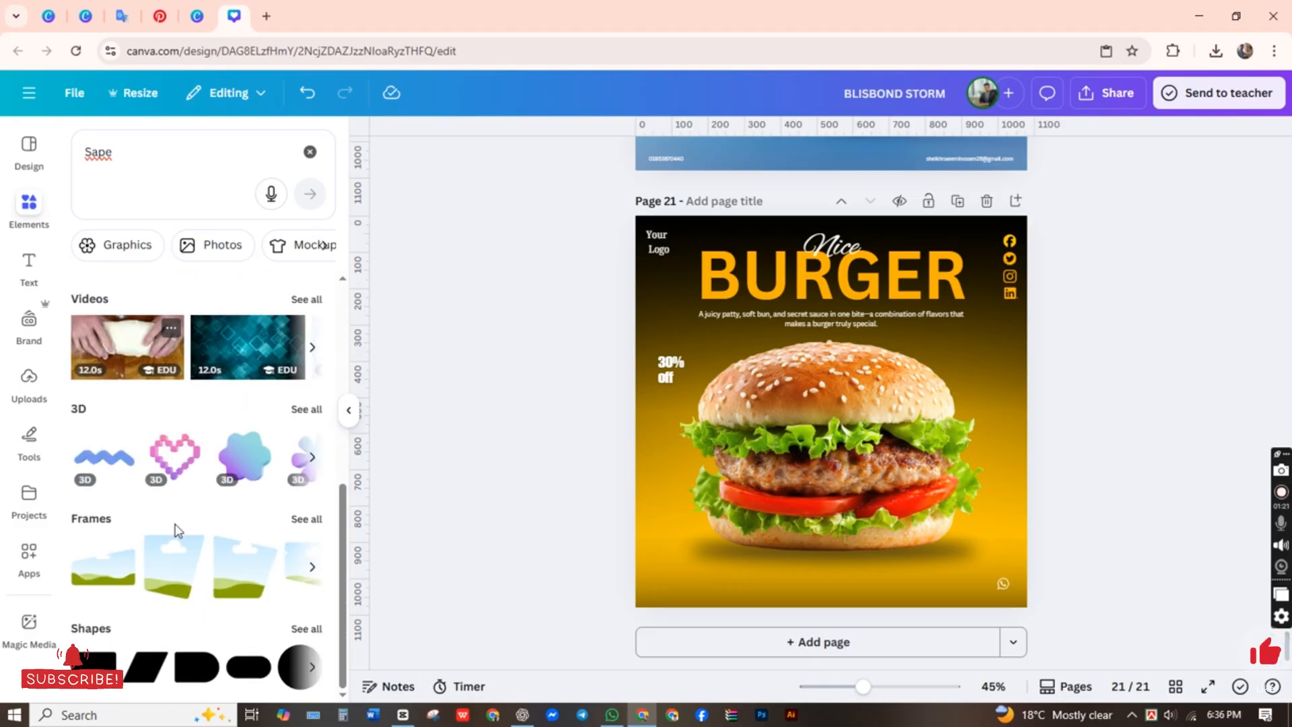
click(305, 408)
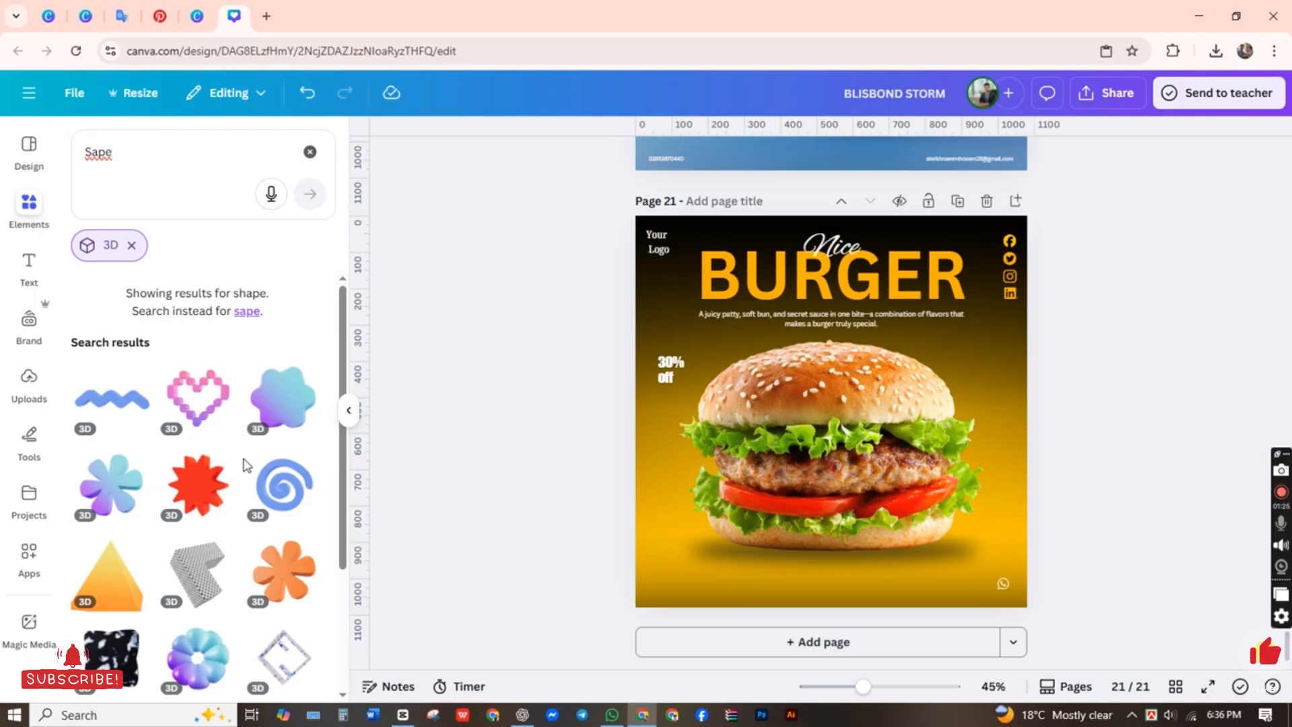
scroll(326, 439, down, 6)
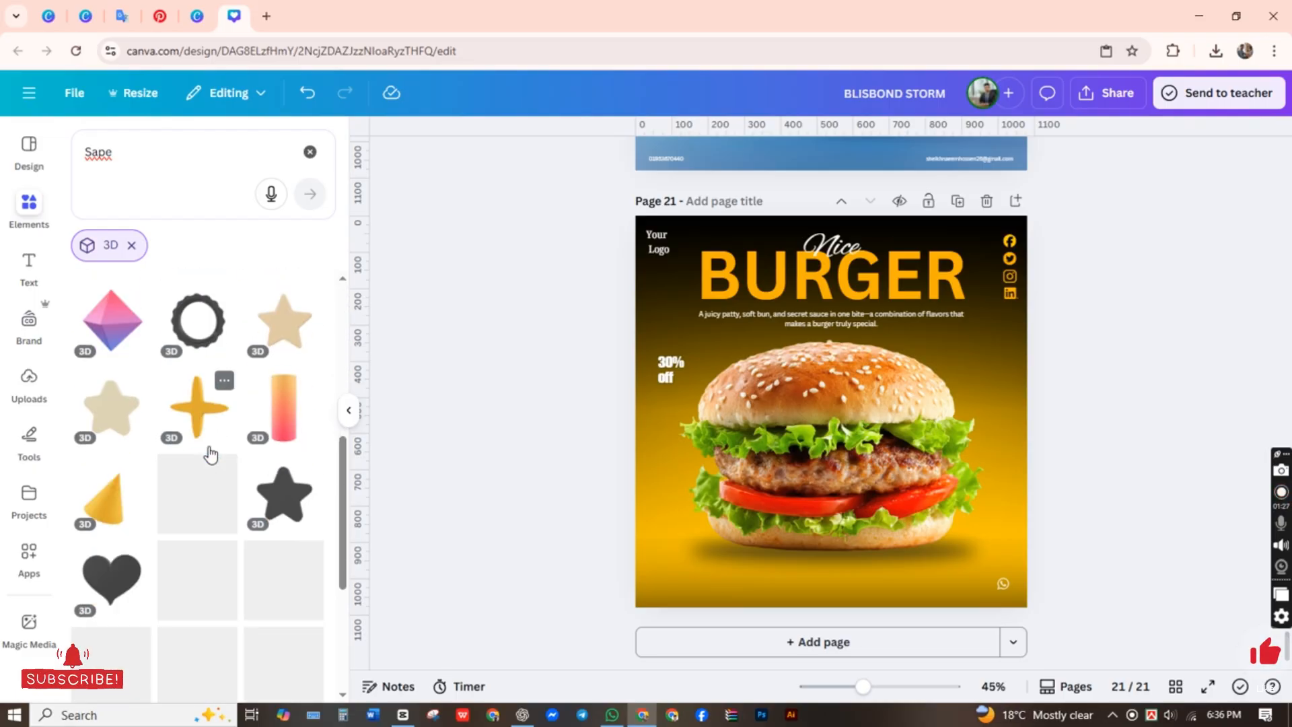
scroll(211, 455, down, 4)
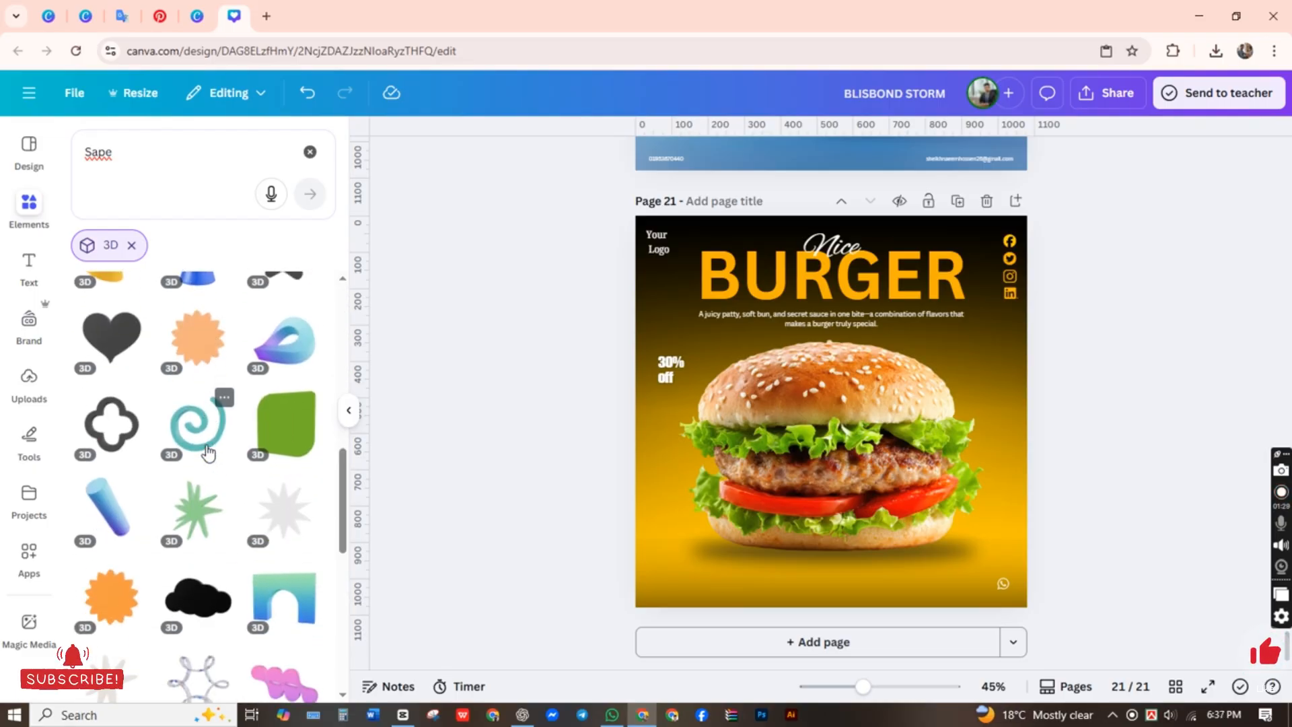
scroll(208, 455, down, 10)
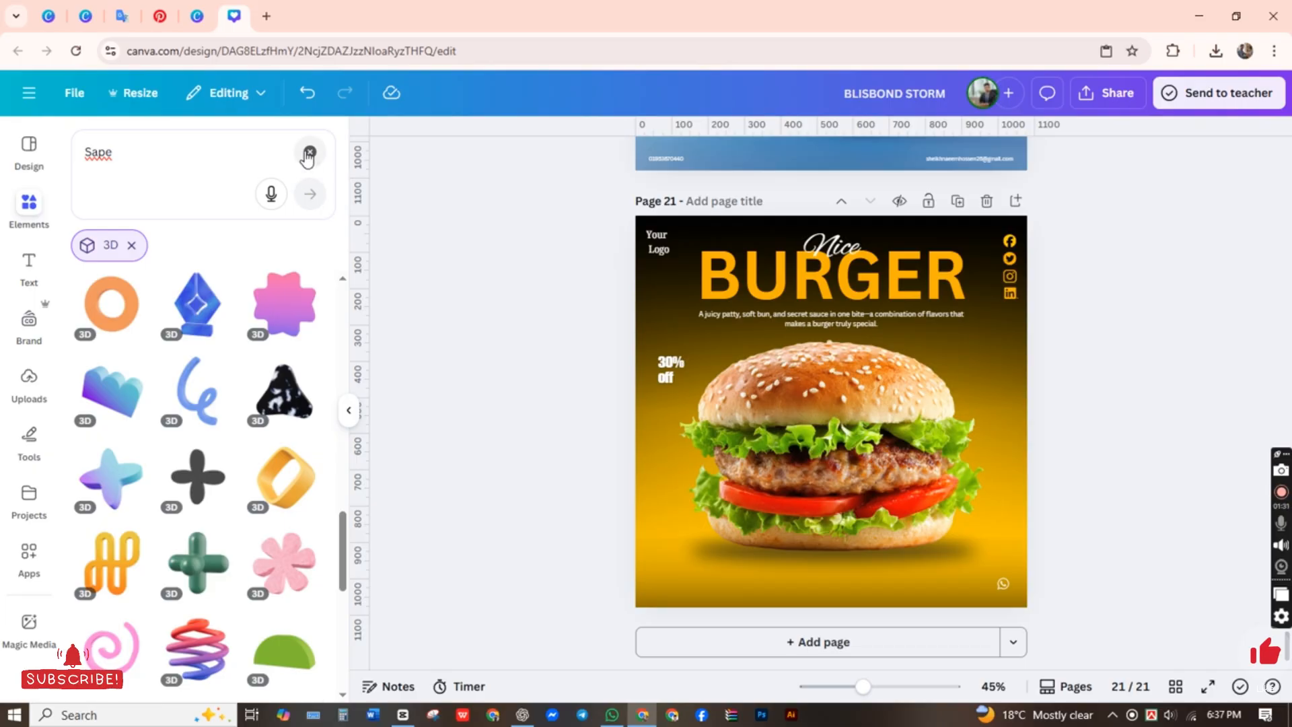
Step: Clear the element search and look through all recently used elements for a suitable shape
click(308, 156)
click(303, 335)
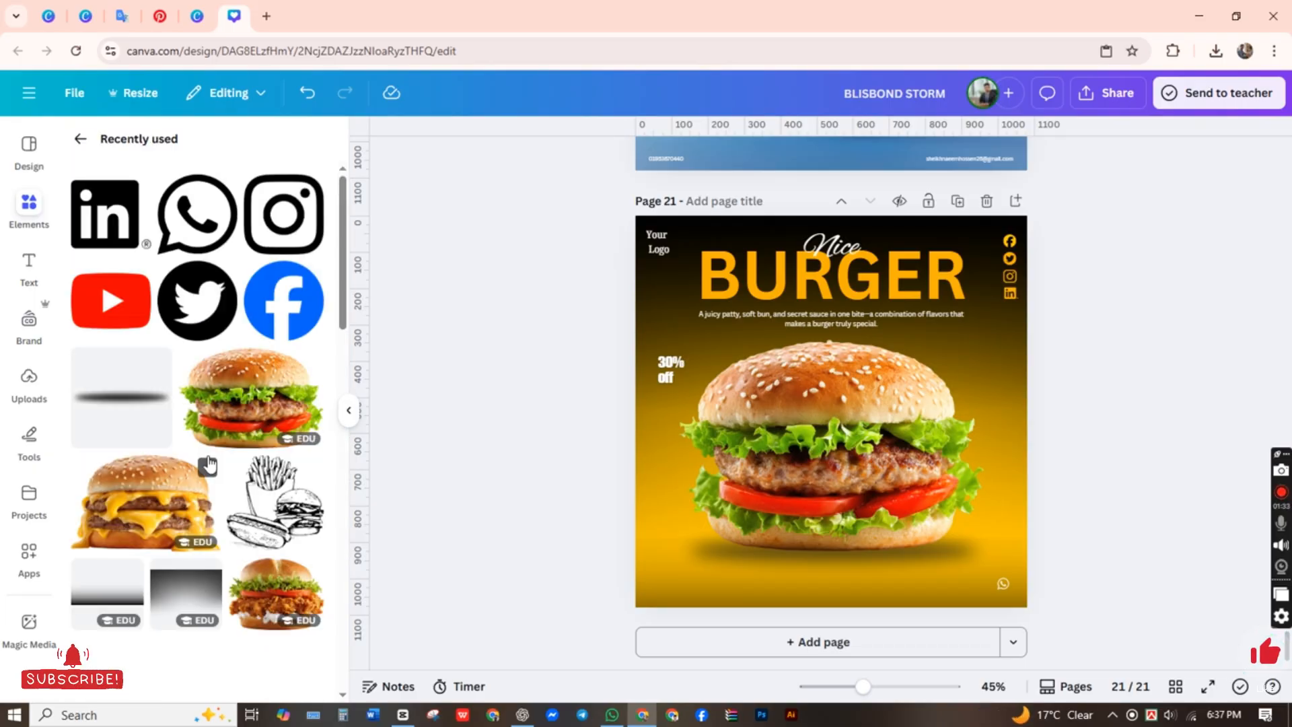
scroll(208, 464, down, 10)
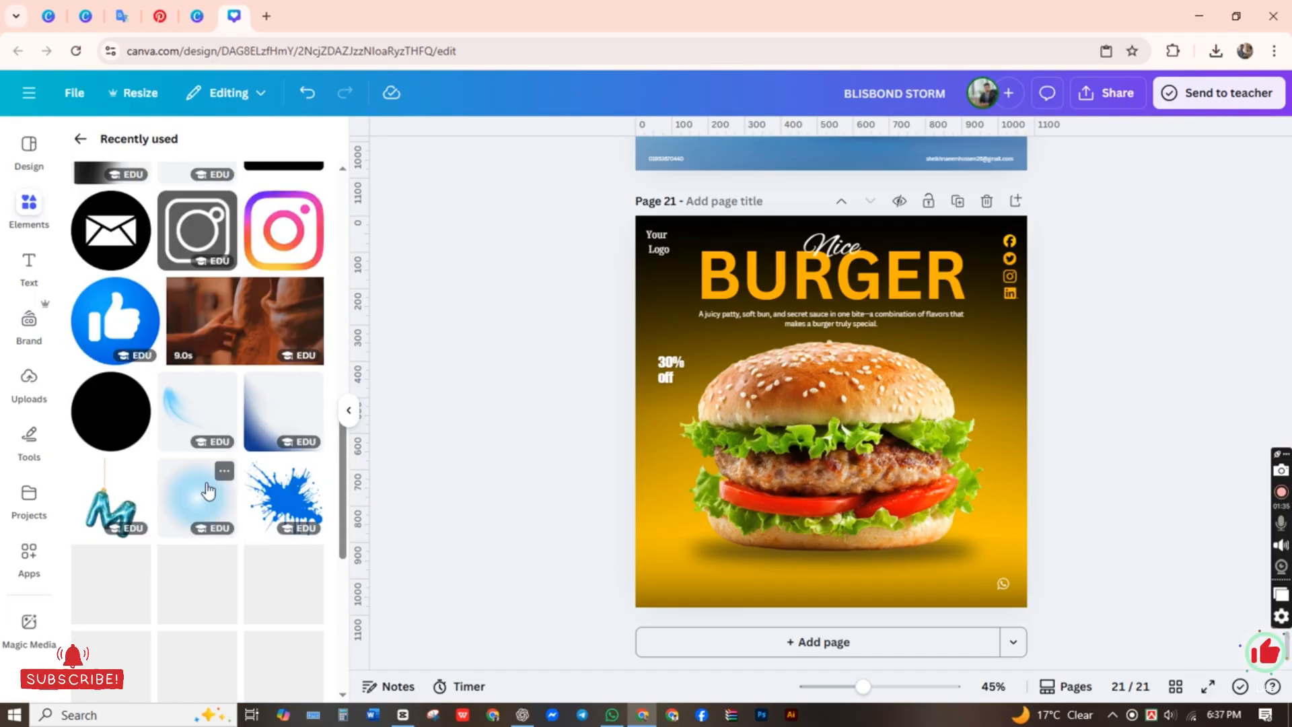
scroll(209, 491, down, 5)
scroll(210, 489, down, 2)
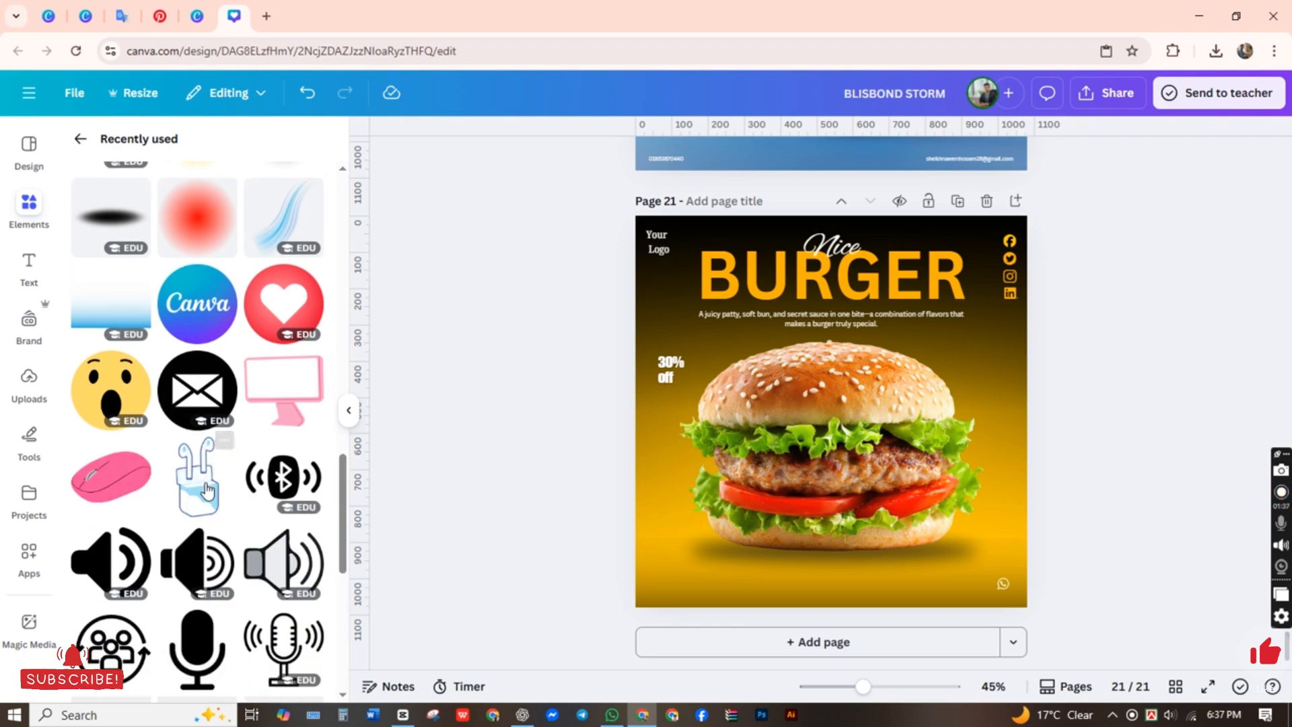
scroll(222, 481, down, 5)
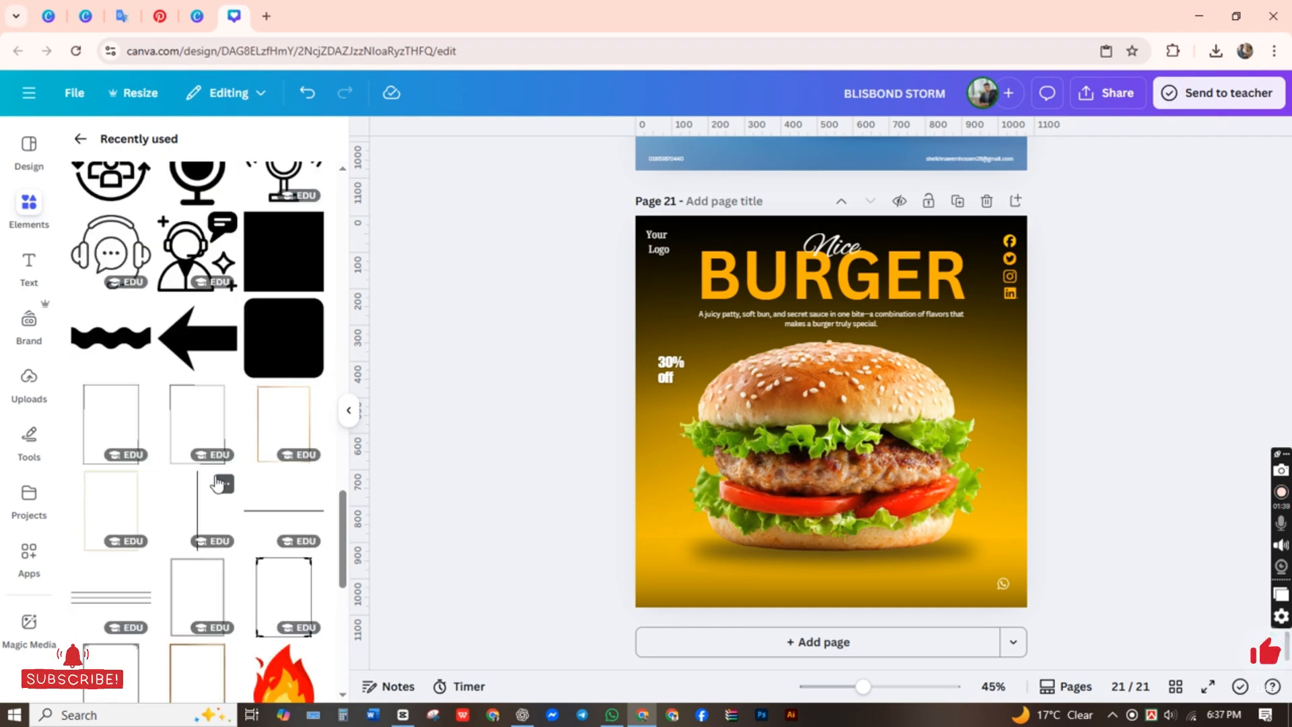
scroll(216, 483, down, 6)
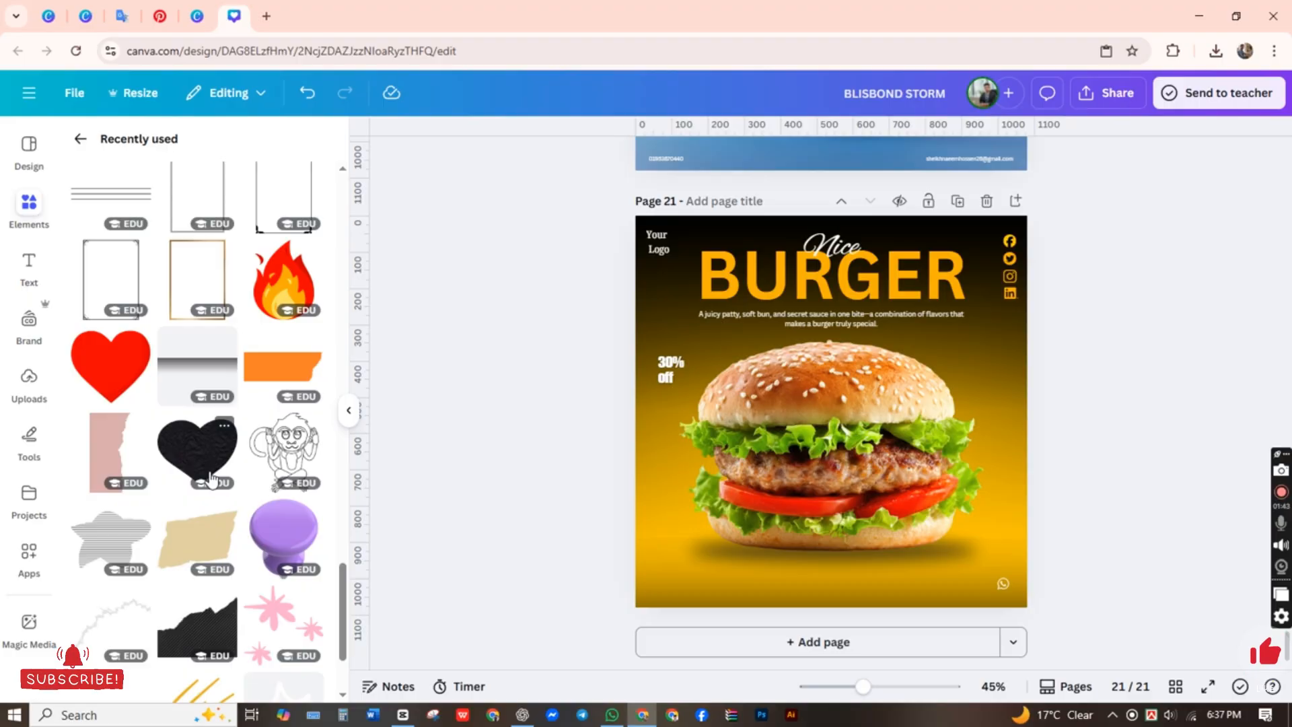
click(75, 139)
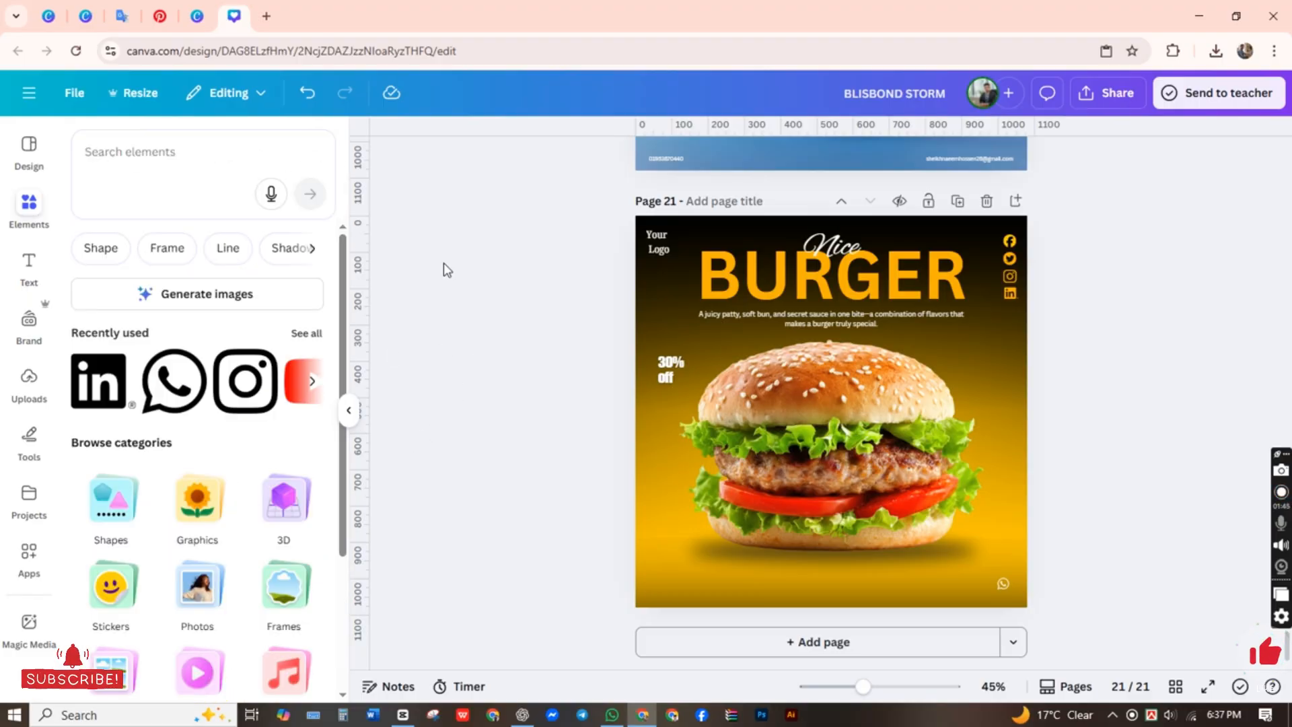
Step: Add a subheading text reading "ONLY $18.99" over the burger
click(26, 264)
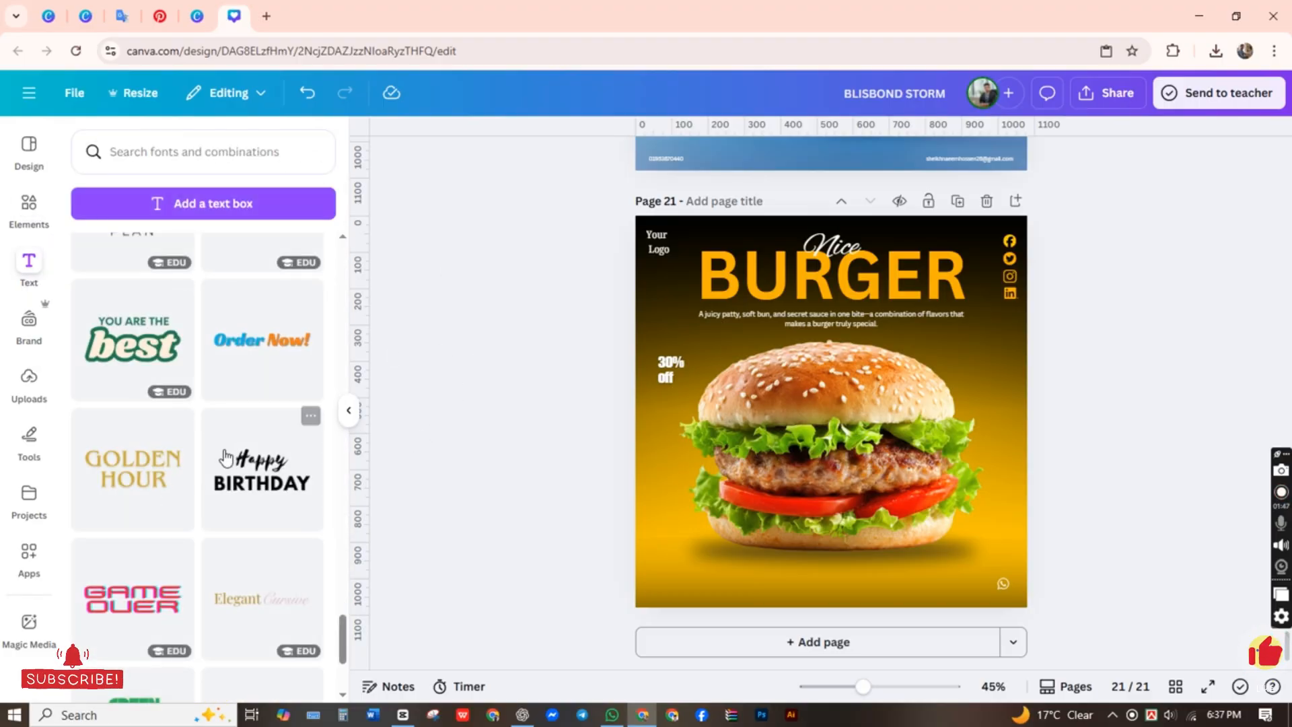
scroll(222, 444, down, 5)
scroll(219, 439, up, 10)
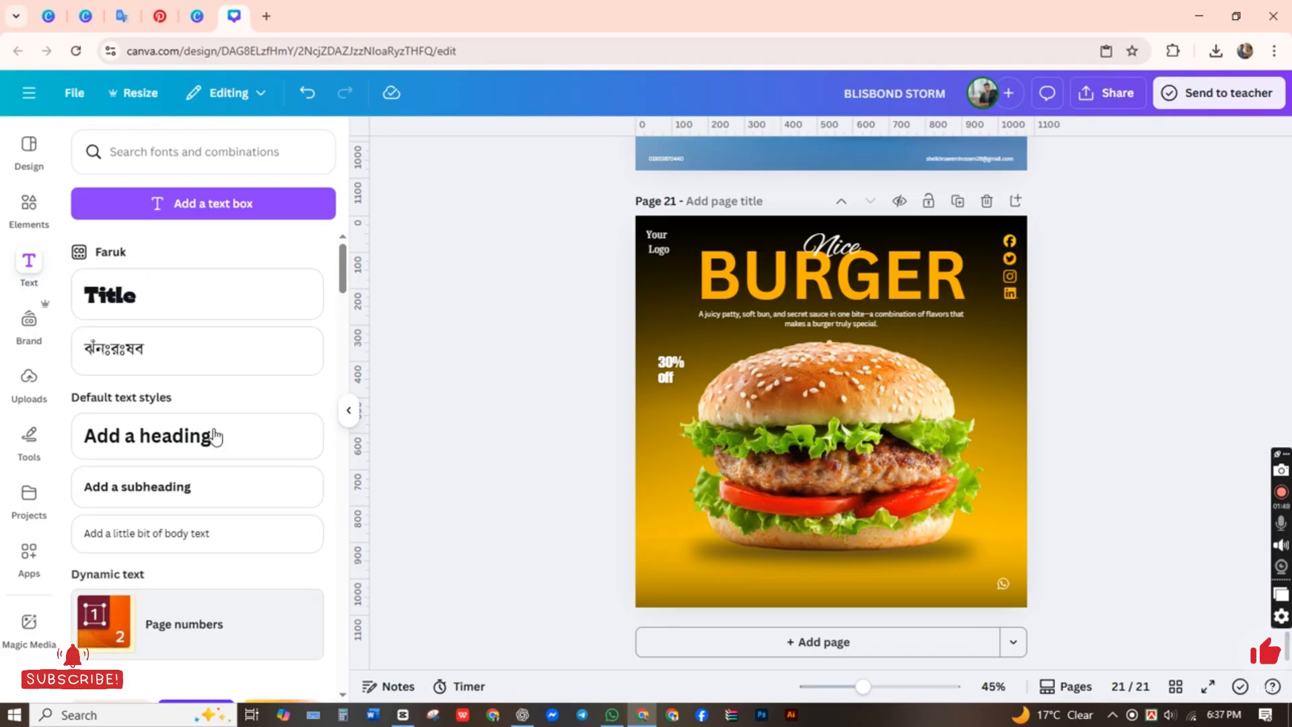
click(197, 497)
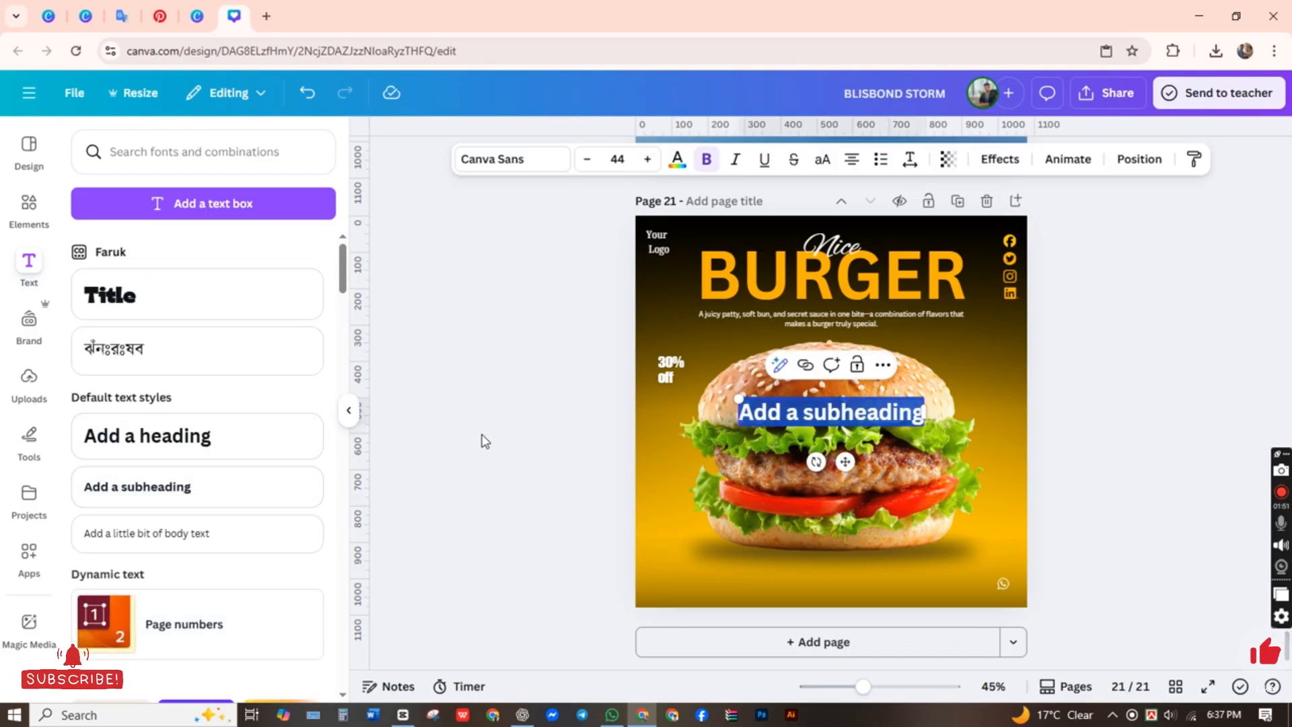
text(On)
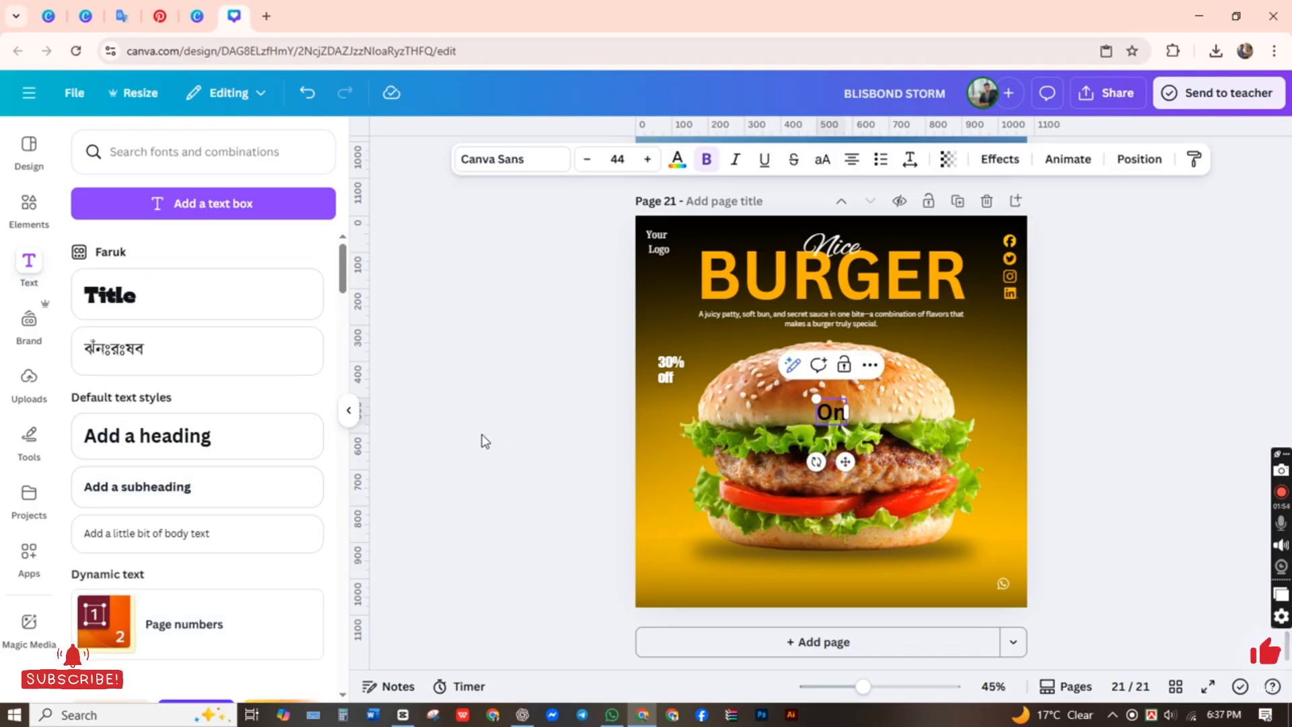
key(BackSpace)
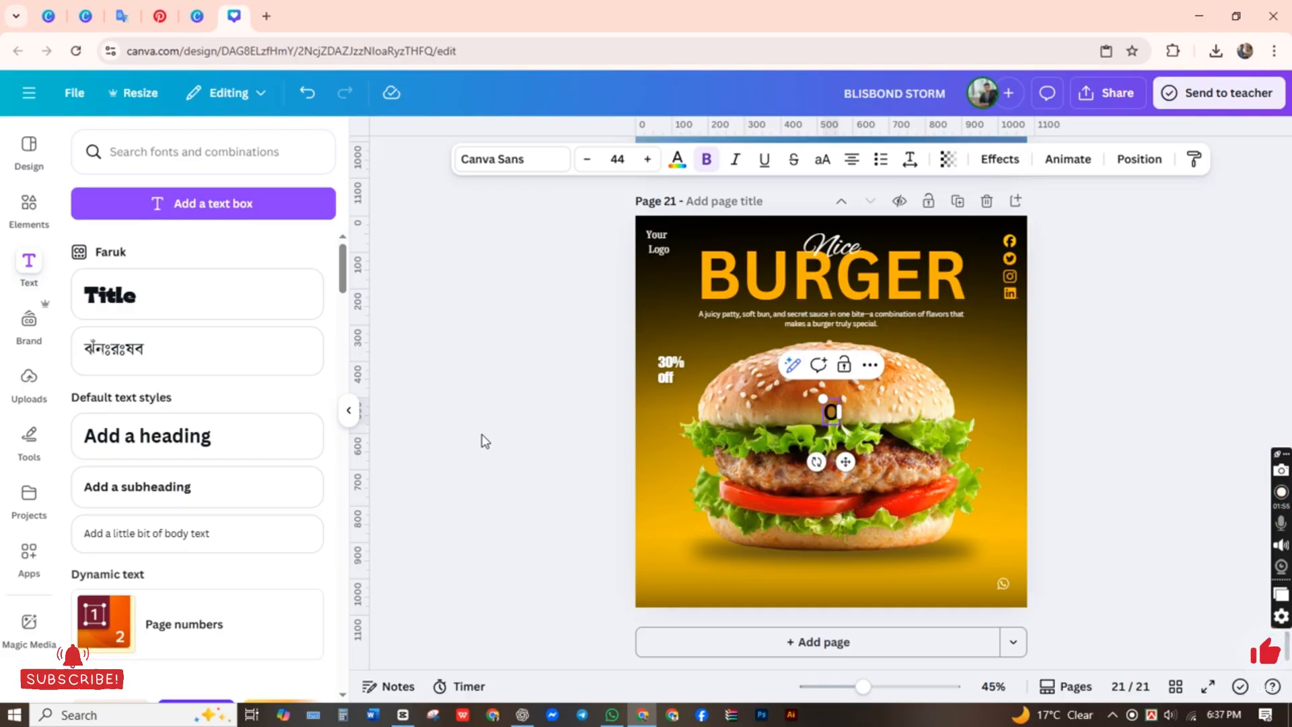
text(NLY)
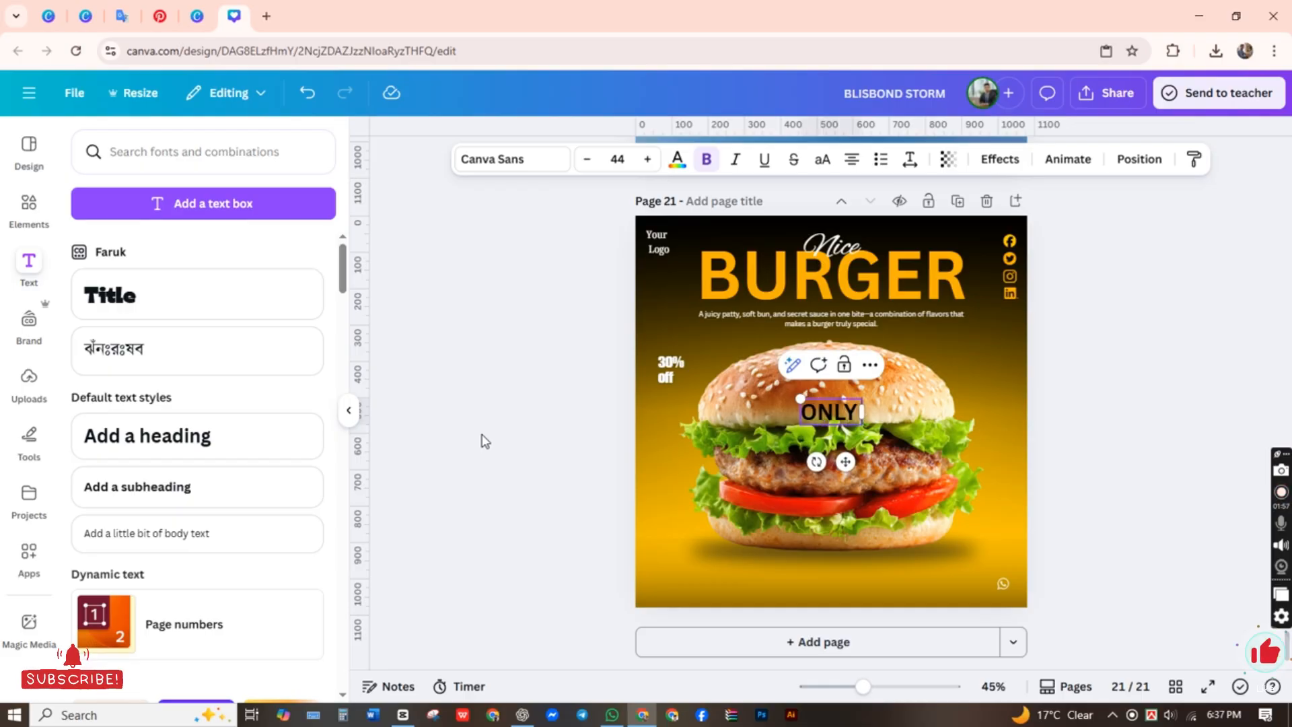
text( $)
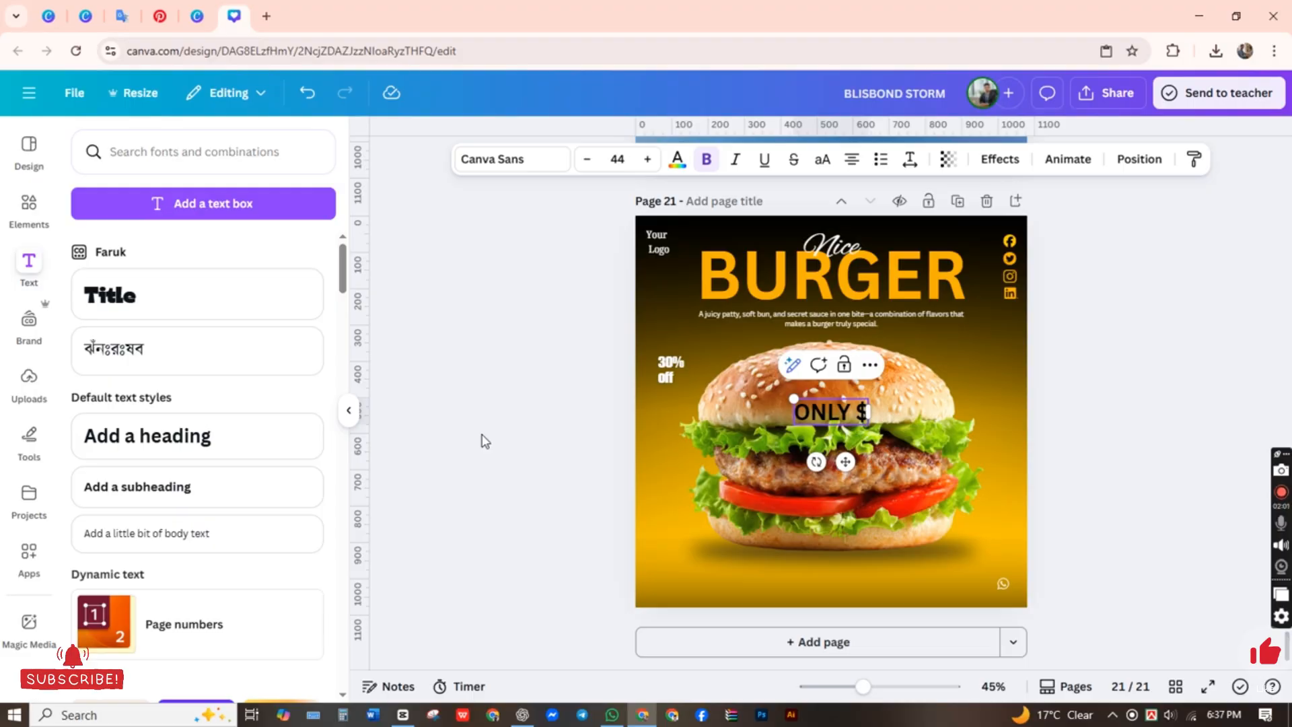
text(20)
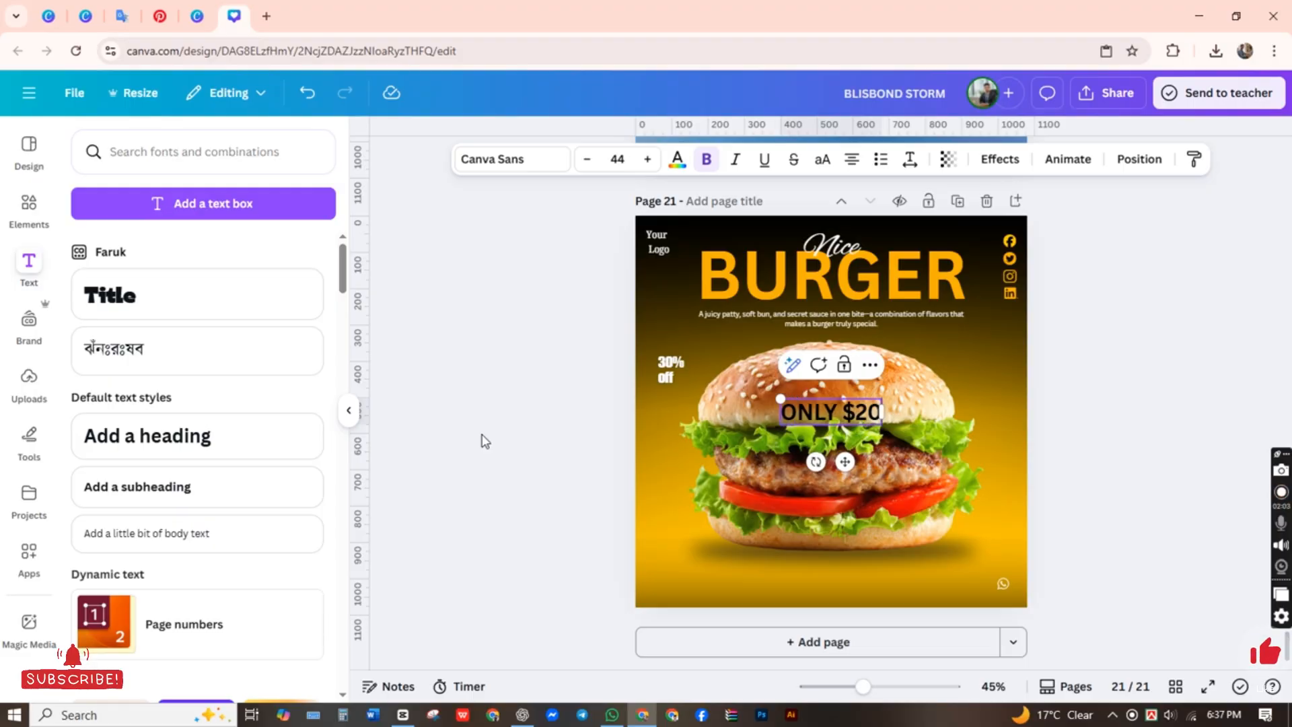
key(BackSpace)
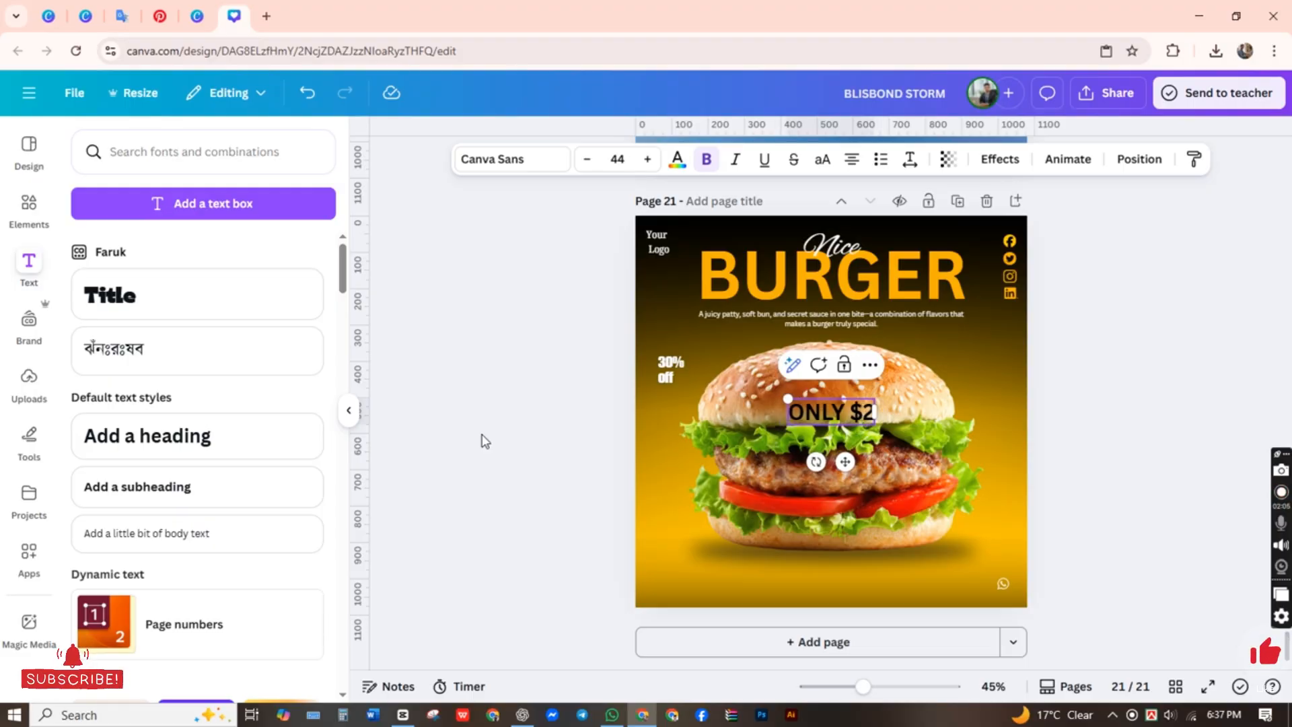
key(BackSpace)
text(18)
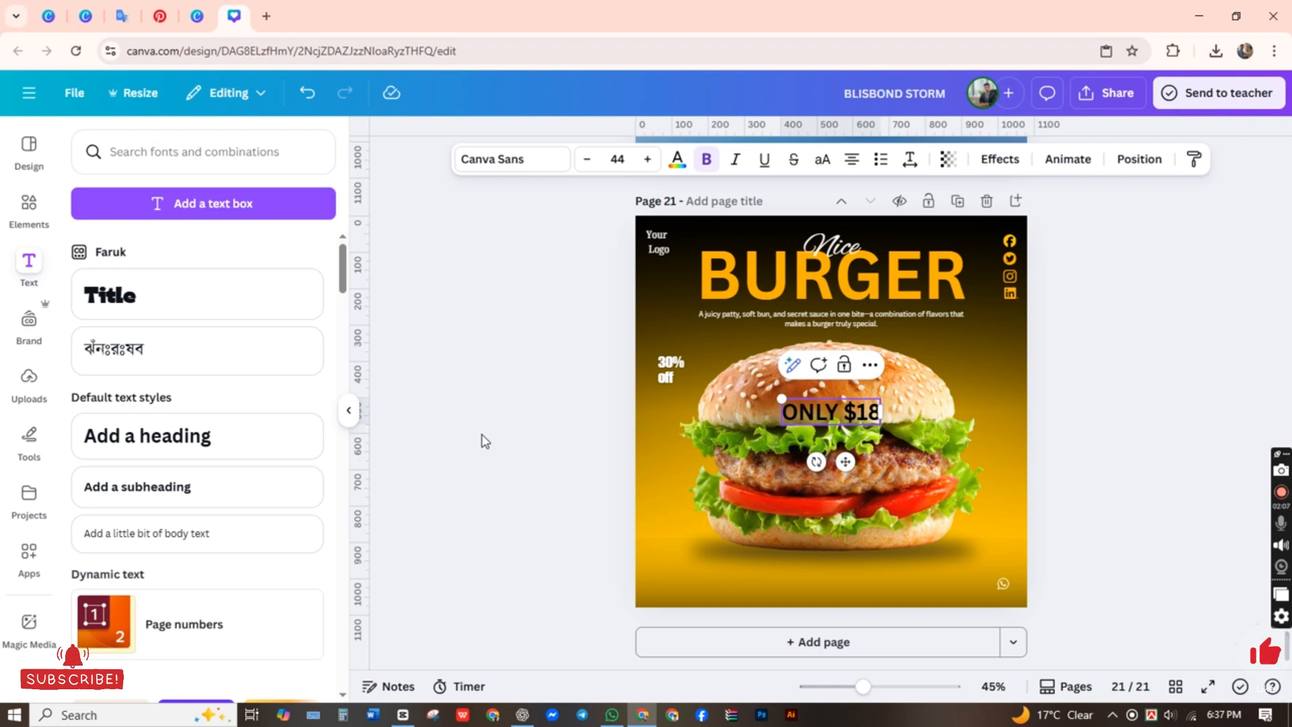
text(.99)
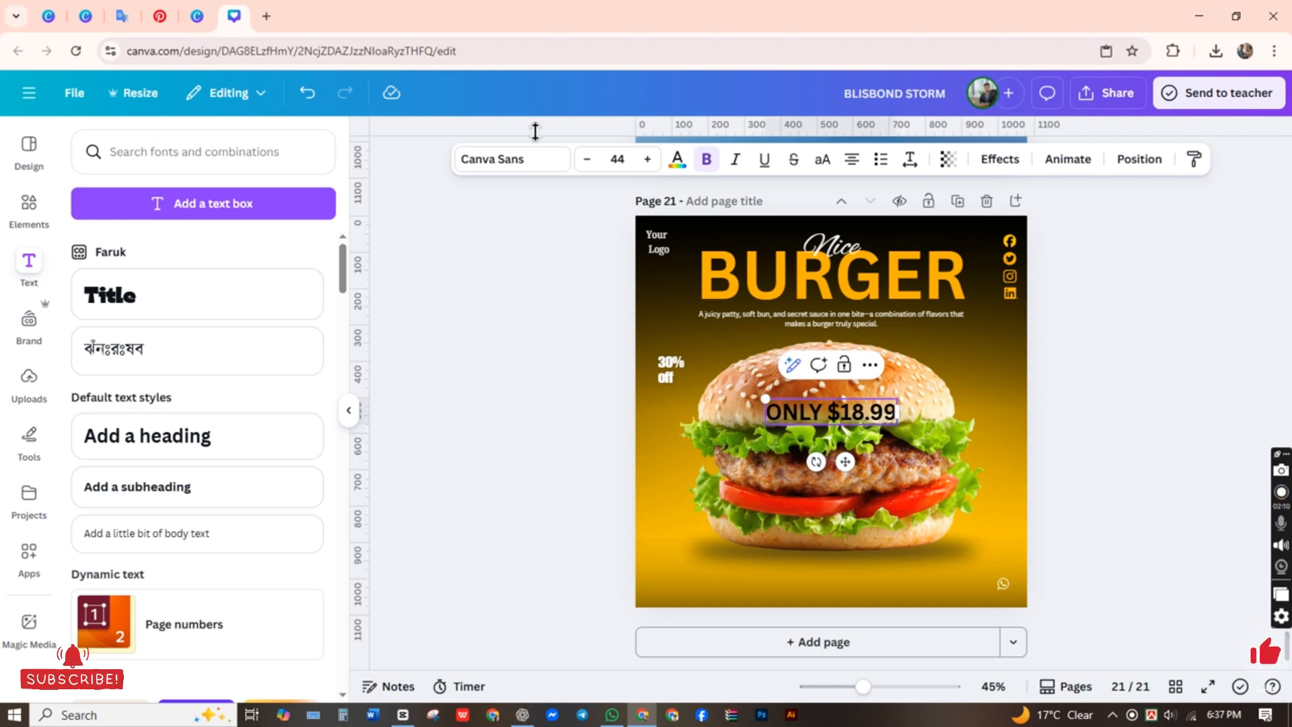
Step: Try yellow and amber text colors on the "ONLY $18.99" text, and set it back to black
click(678, 159)
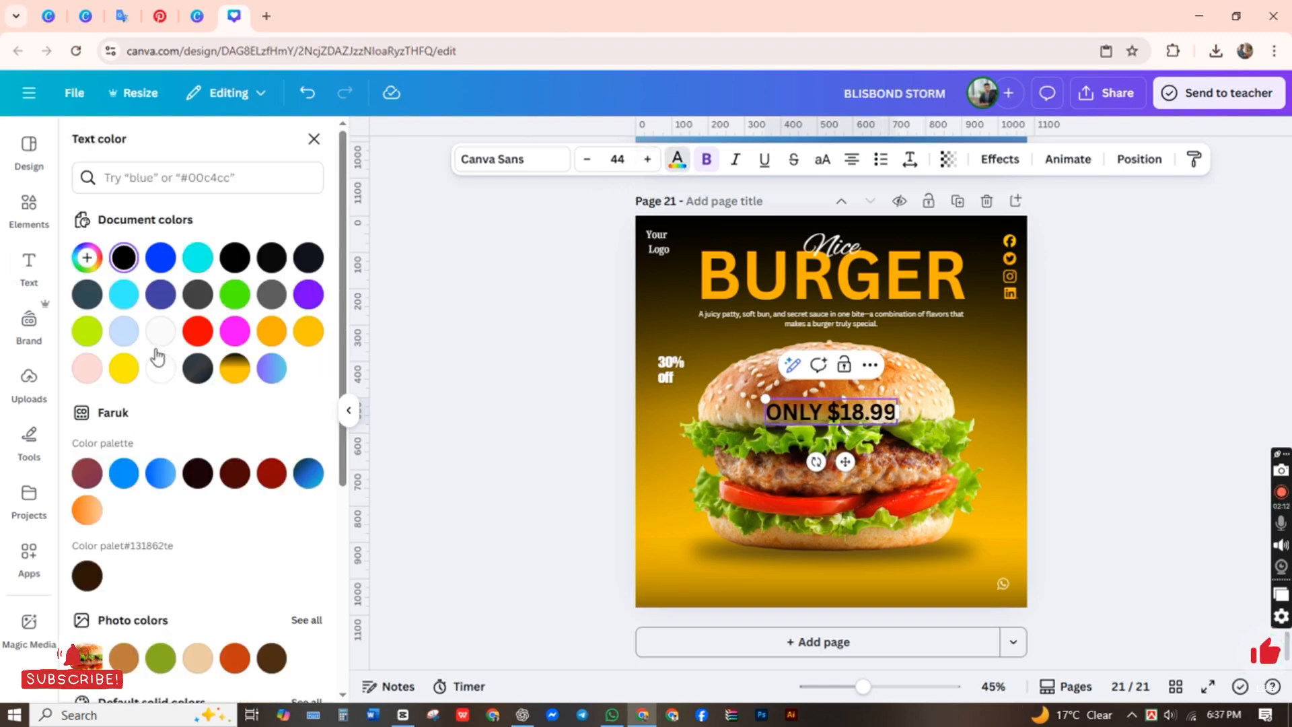
click(308, 331)
click(348, 410)
click(523, 423)
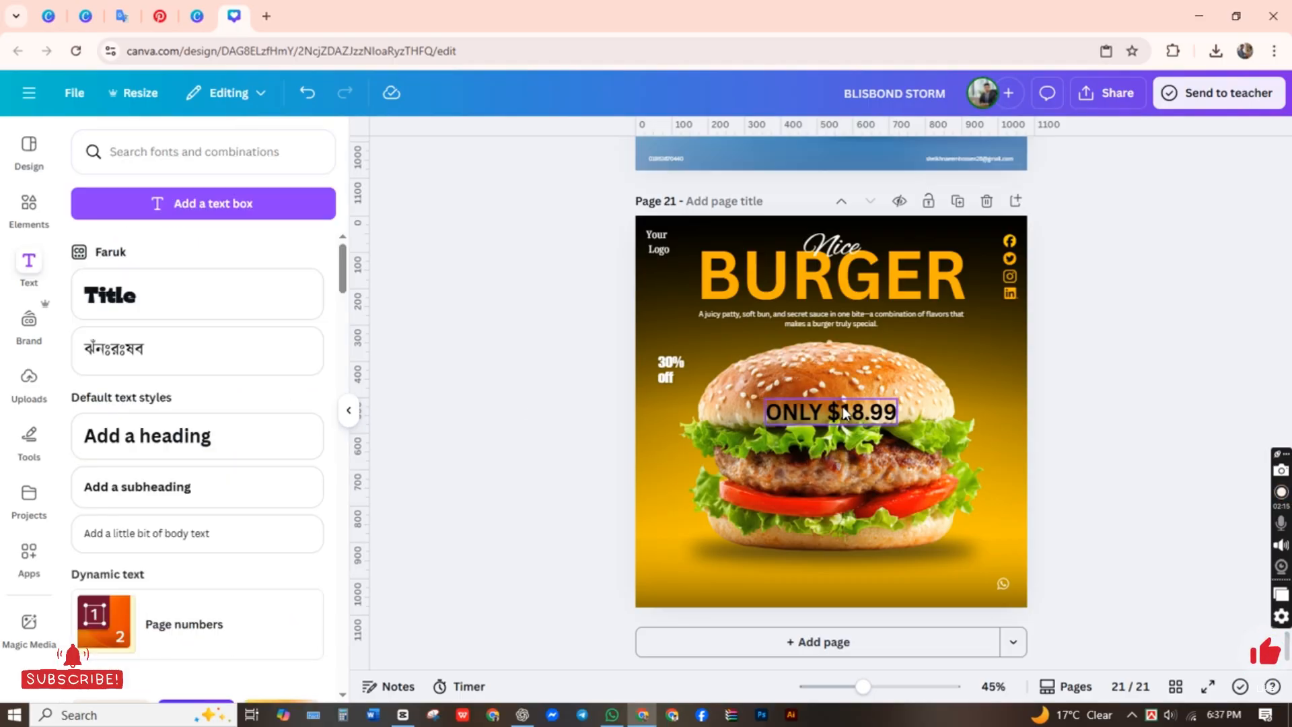
click(849, 412)
click(678, 160)
click(272, 332)
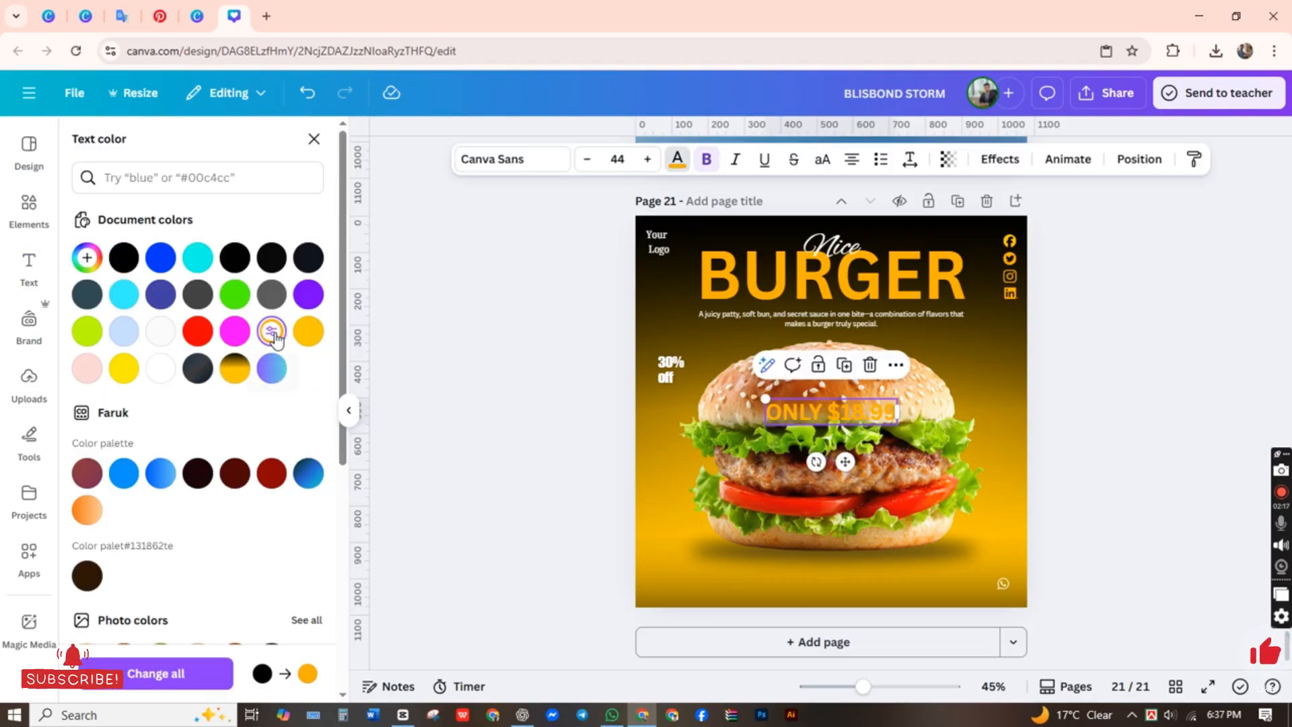
click(877, 431)
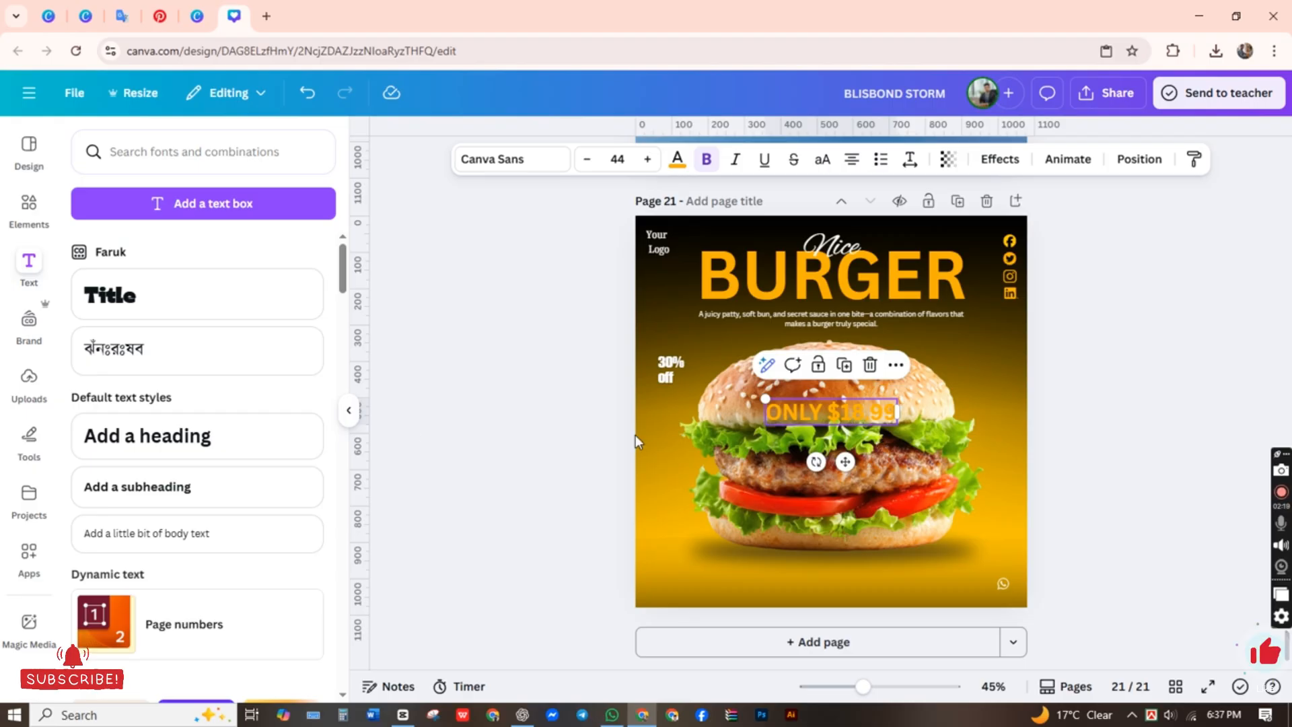
click(677, 162)
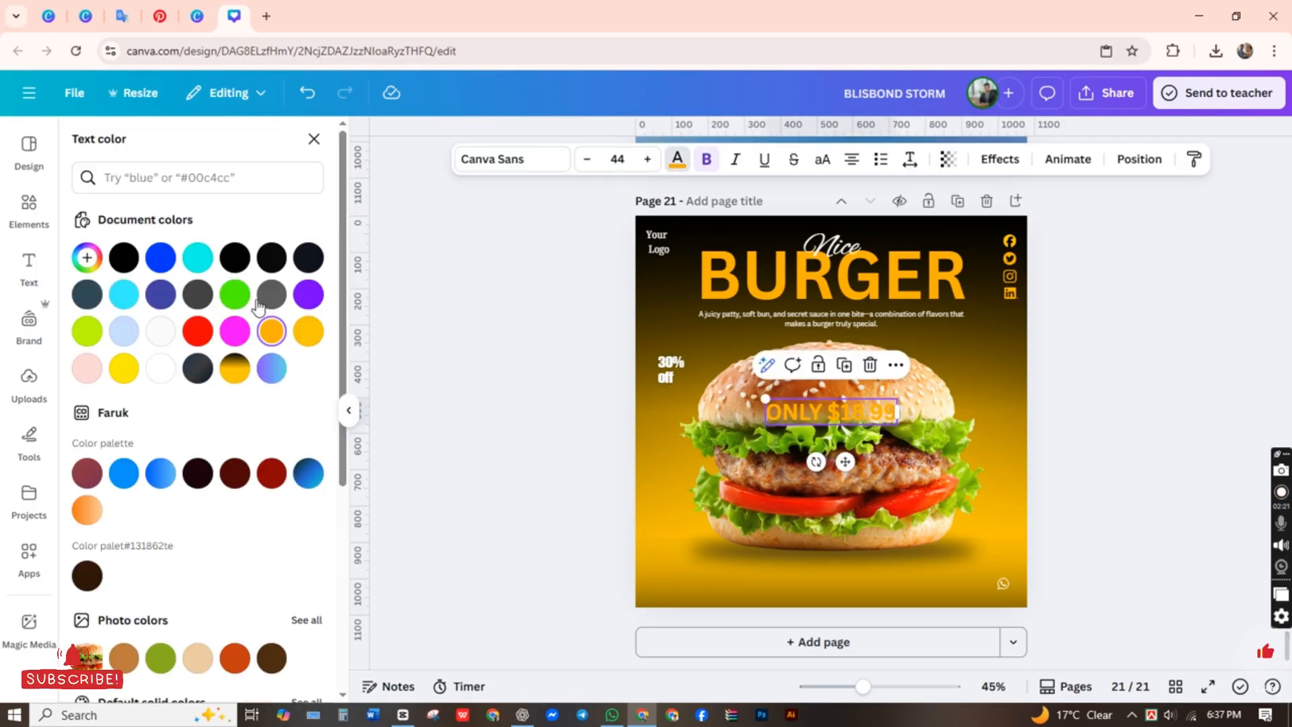
click(128, 263)
Step: Break the "ONLY $18.99" text so that the price sits on a second line
click(827, 408)
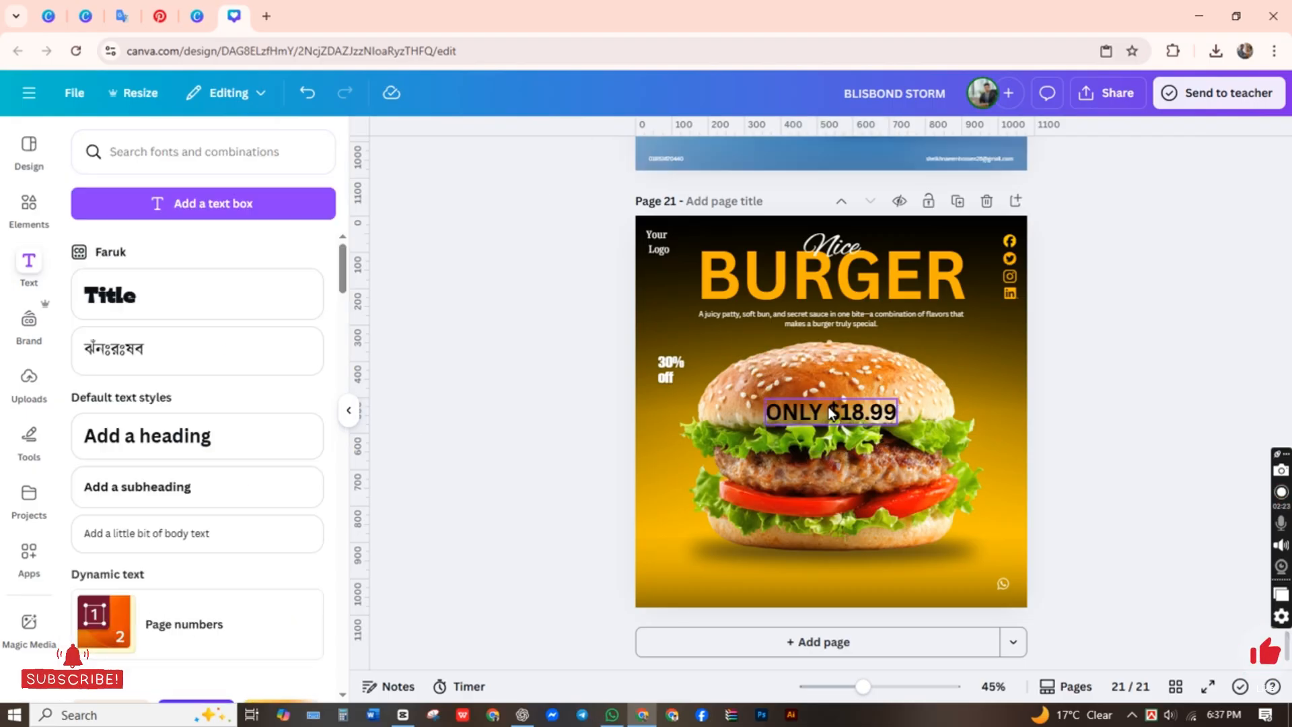
click(832, 411)
key(Return)
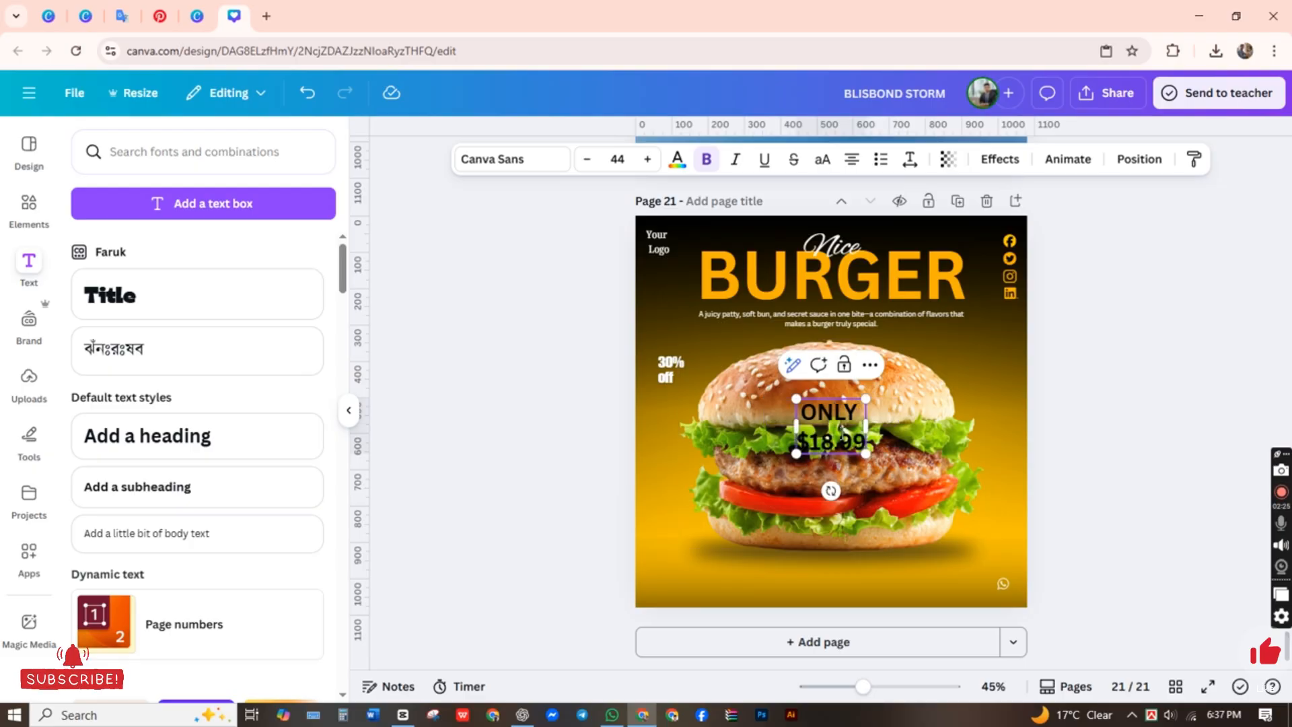
click(590, 464)
Step: Shrink the two-line price text to about size 18.6 and place it beside the top bun's right edge
click(836, 441)
drag(865, 453, 956, 409)
click(1197, 375)
drag(943, 366, 962, 386)
click(994, 395)
click(1176, 410)
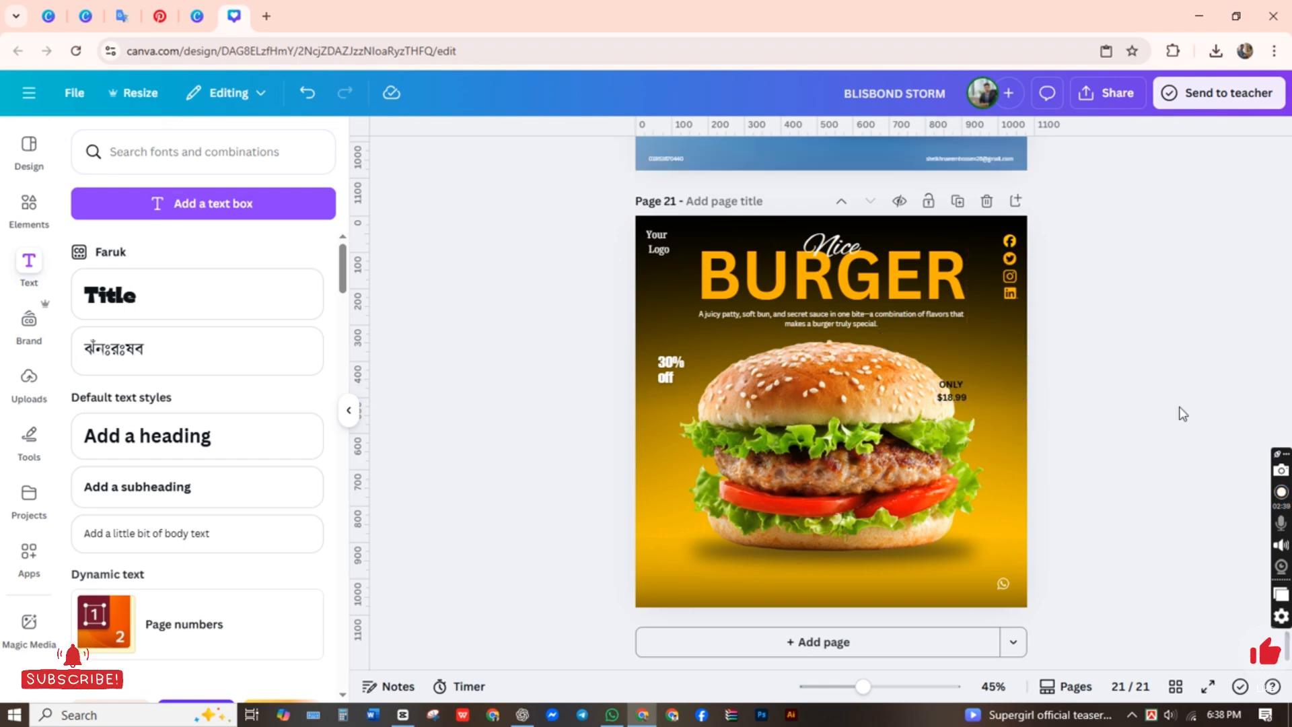
Step: Search the elements library for "Sape" and add the yellow rough-edged circle graphic to the page
click(31, 214)
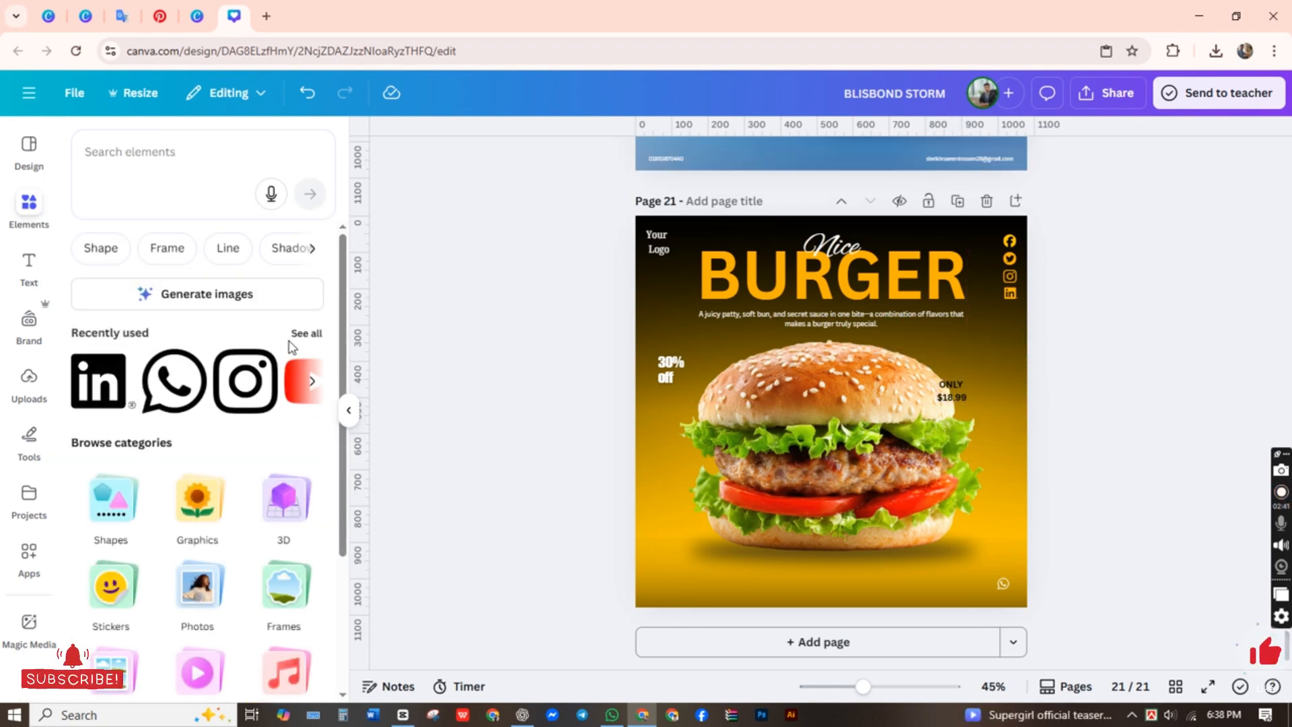
click(101, 149)
text(Sape)
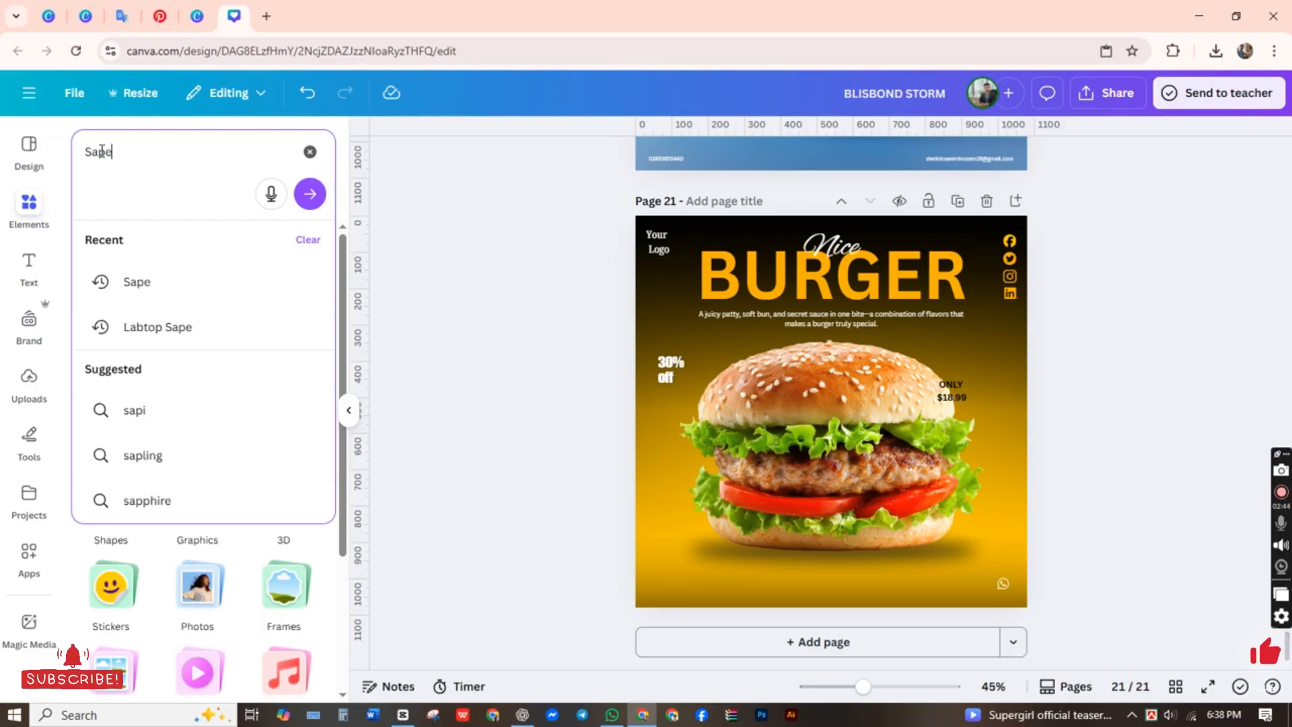
key(Return)
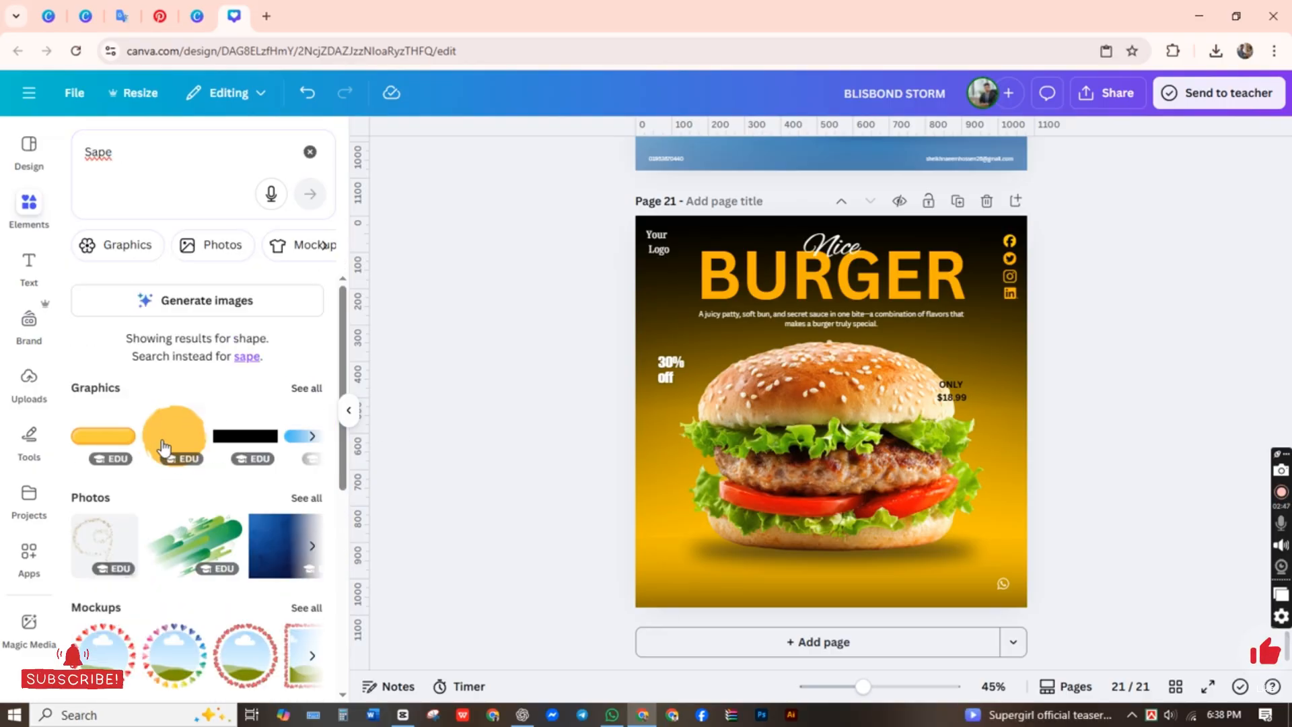
click(164, 446)
Step: Recolor the rough-edged circle to the amber document color used by the BURGER heading
click(669, 159)
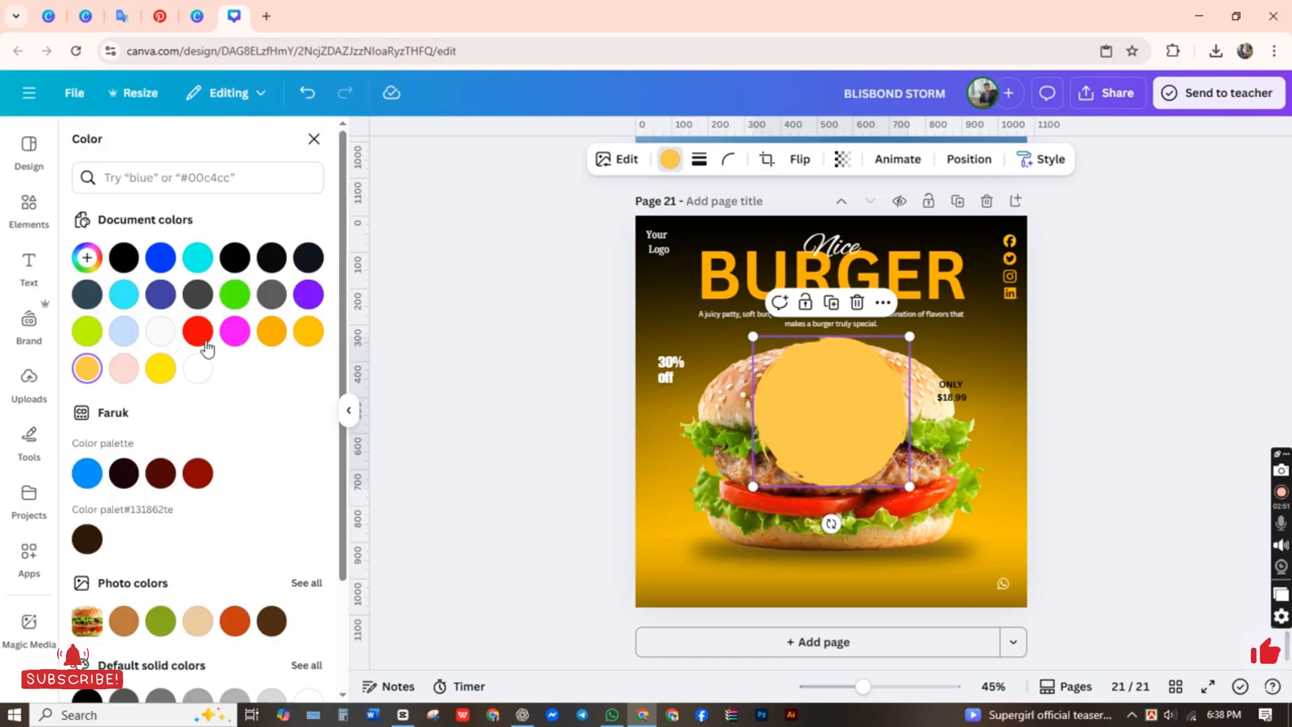
click(271, 331)
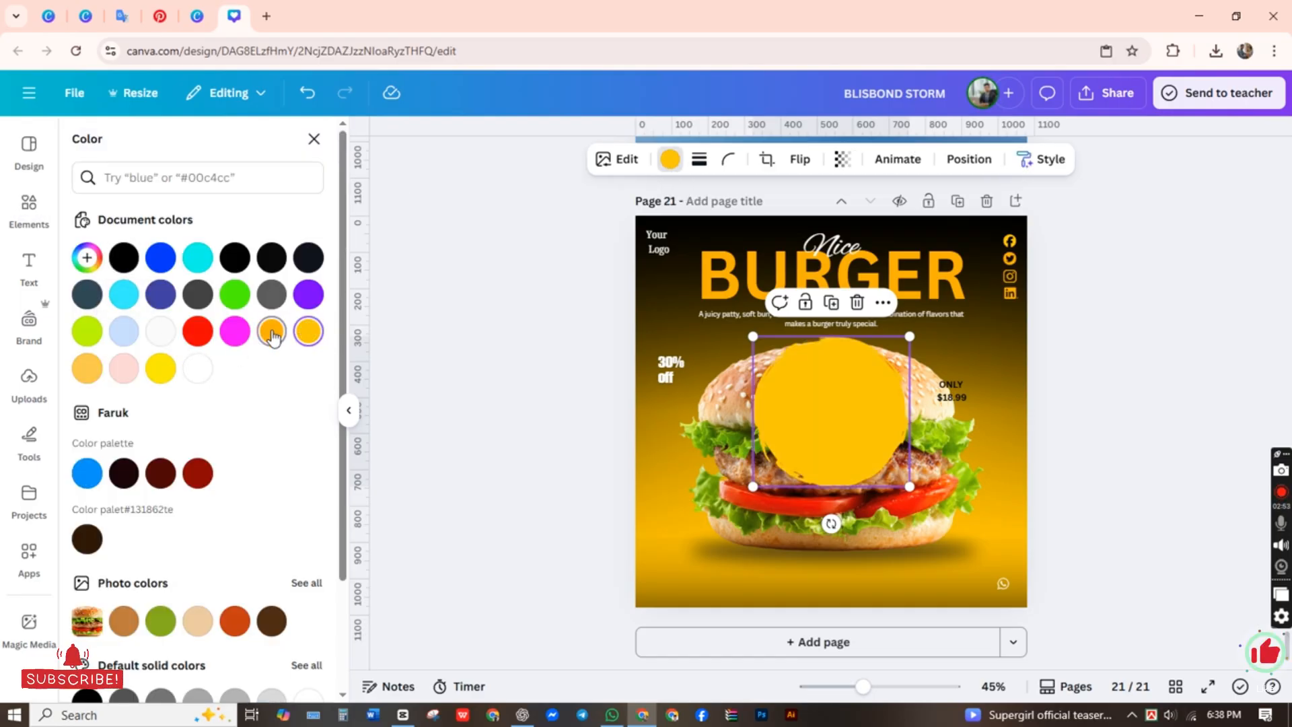
click(774, 448)
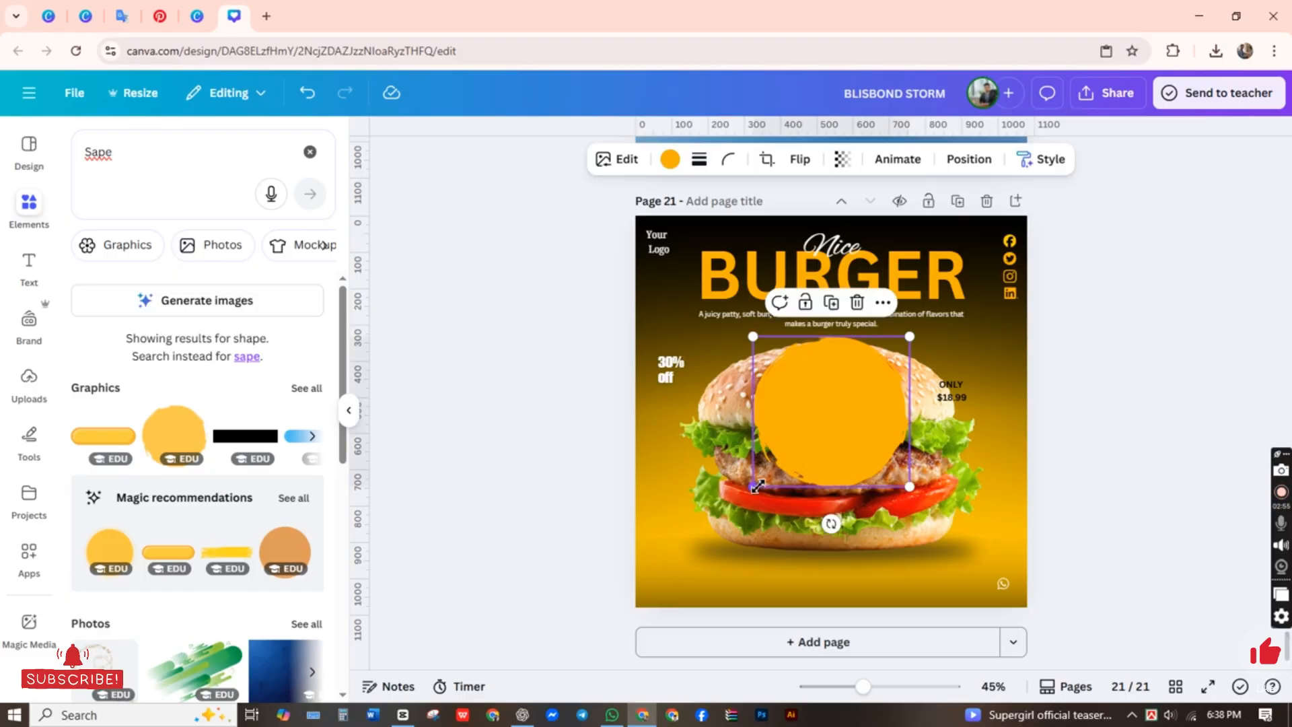
Step: Shrink the amber circle into a badge on the top bun's right edge, and fit the price text inside it at size 13.9
drag(754, 486, 950, 440)
click(1124, 366)
click(922, 385)
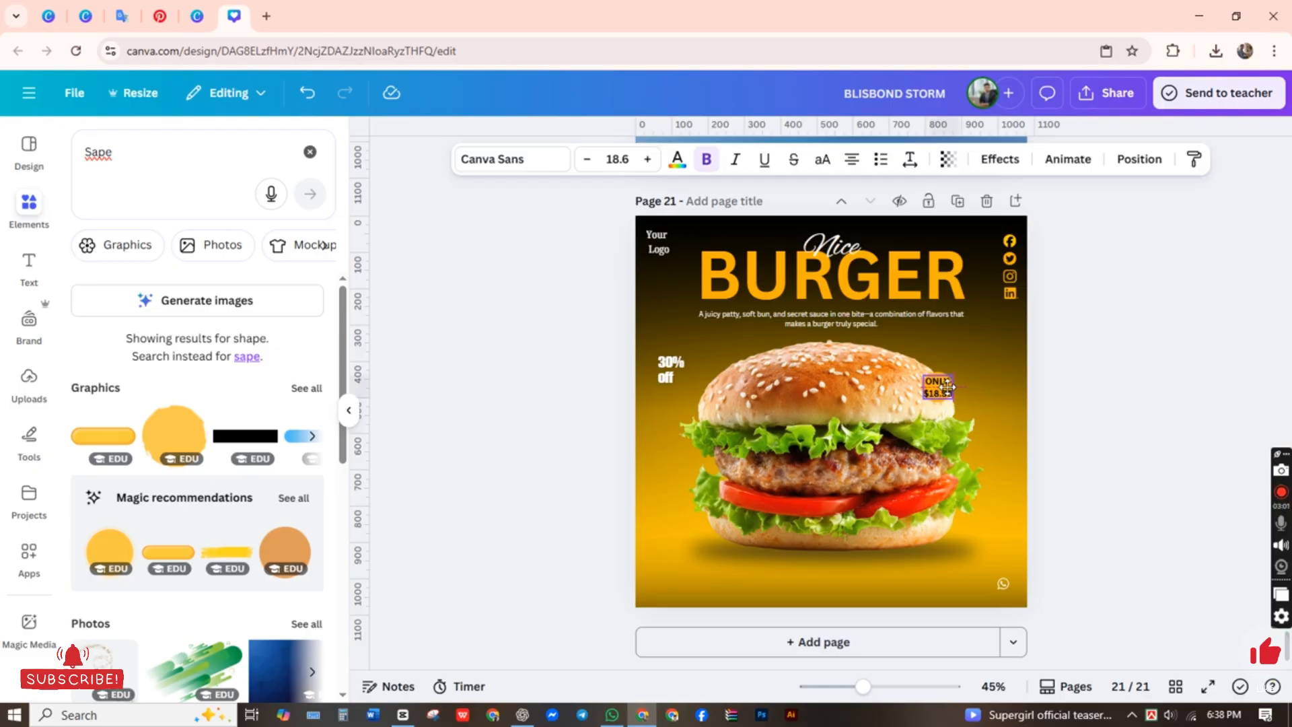
drag(923, 377, 931, 381)
click(1155, 407)
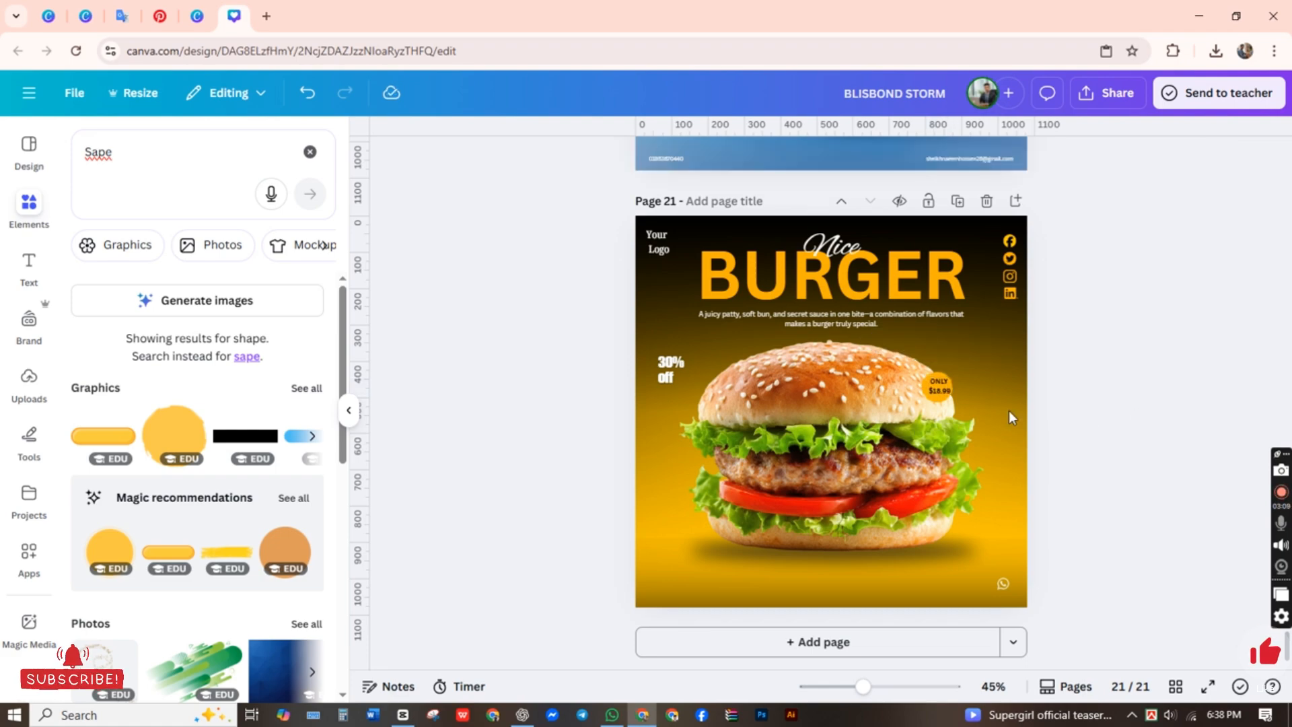
Step: Resize the amber badge circle to about 99 by 95, and enlarge the price text slightly to fill it
click(948, 397)
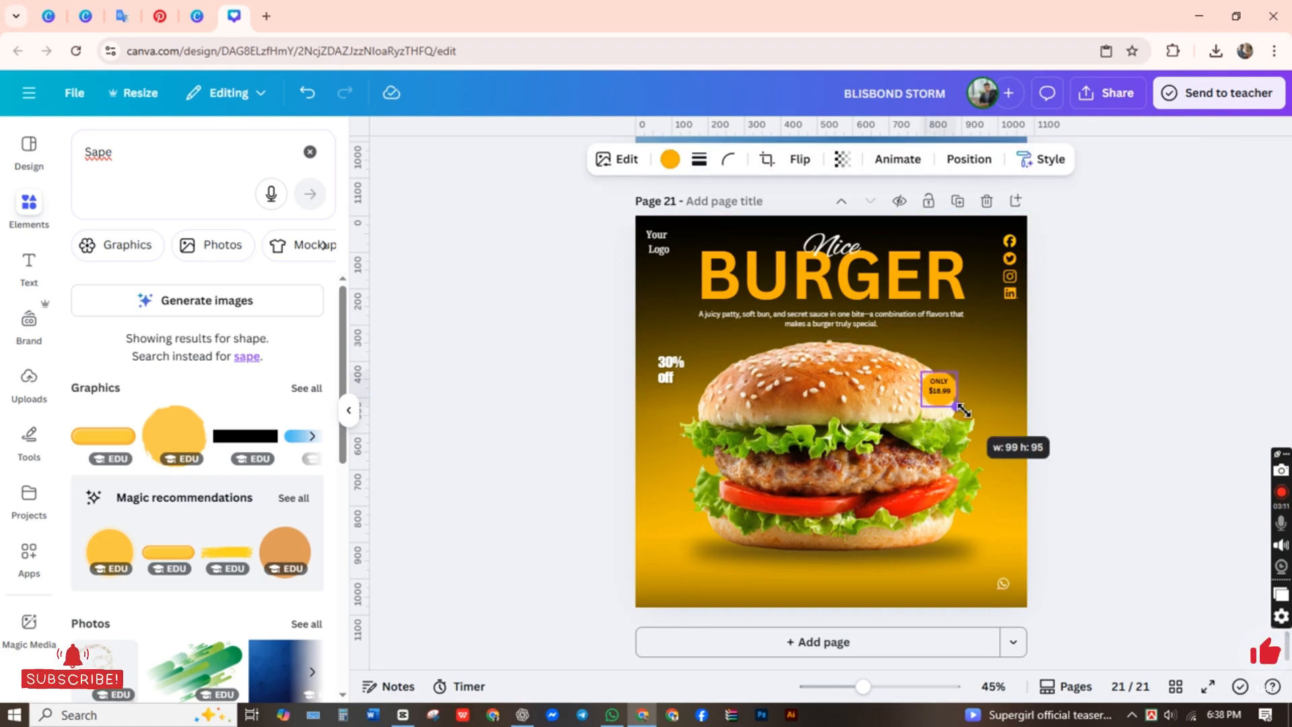
click(1117, 394)
click(953, 390)
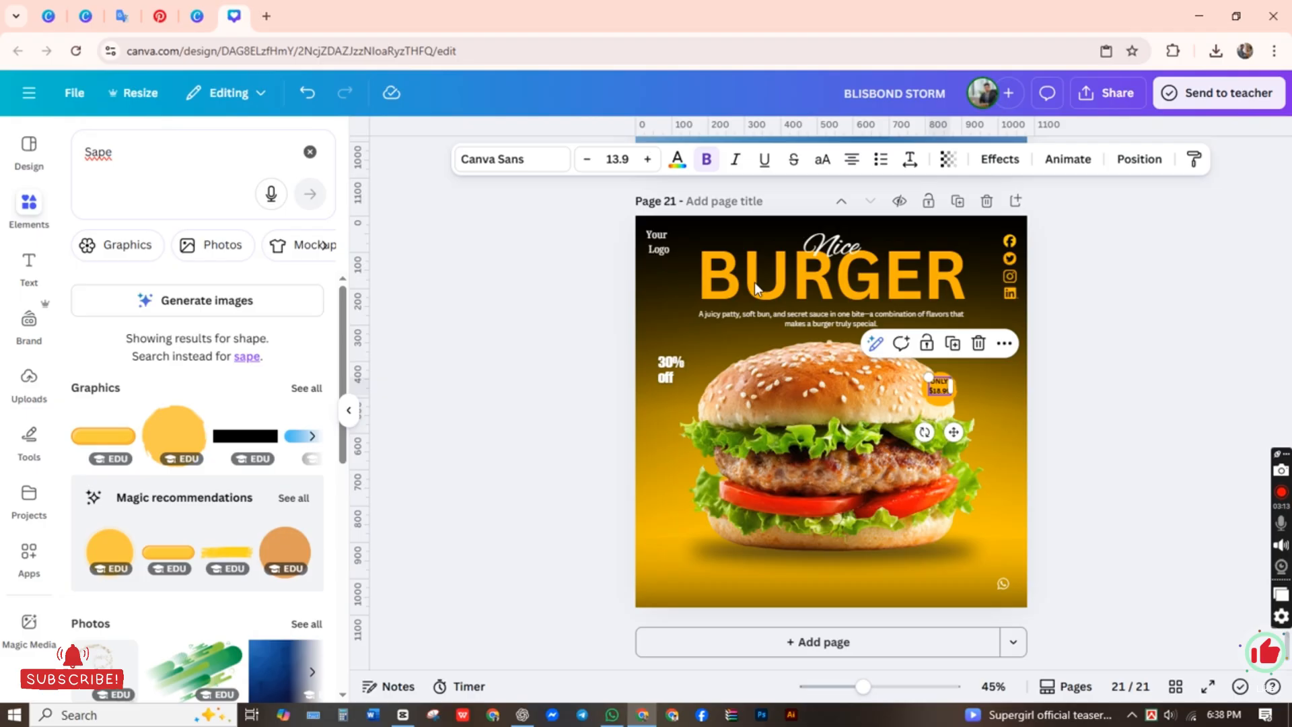
click(649, 161)
click(648, 162)
click(1170, 413)
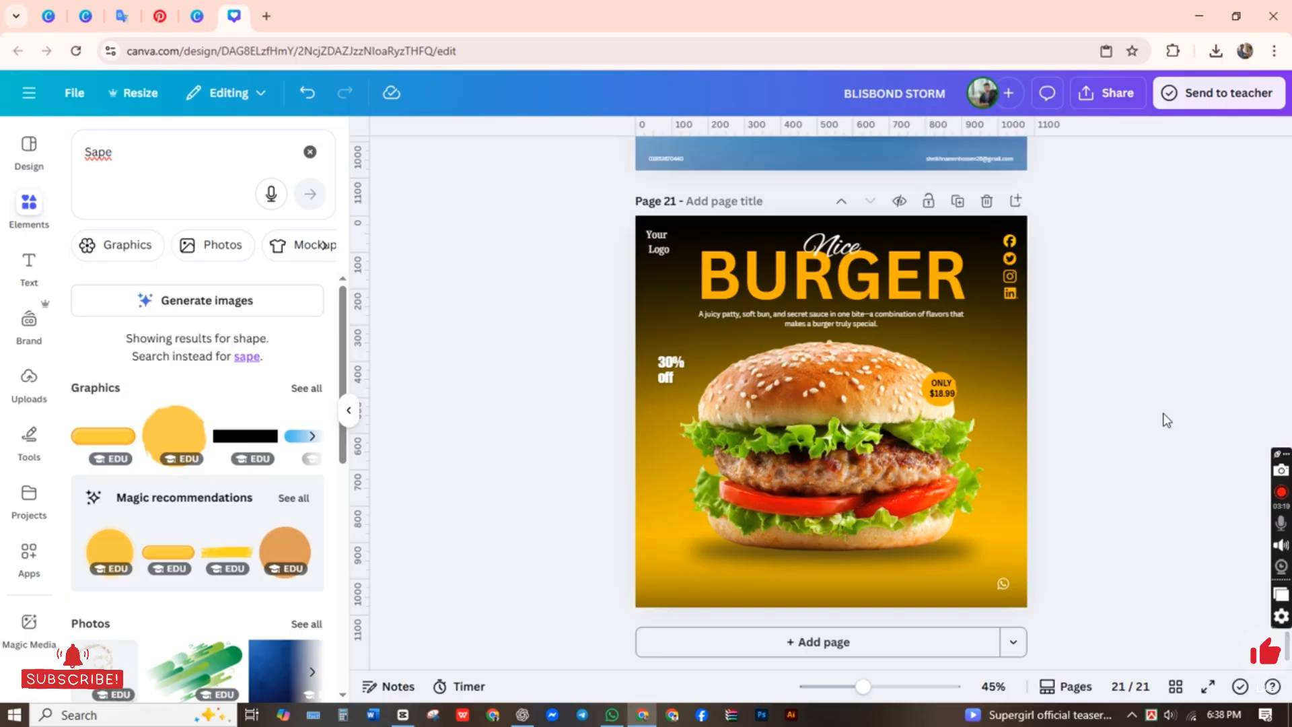
right_click(464, 367)
click(448, 365)
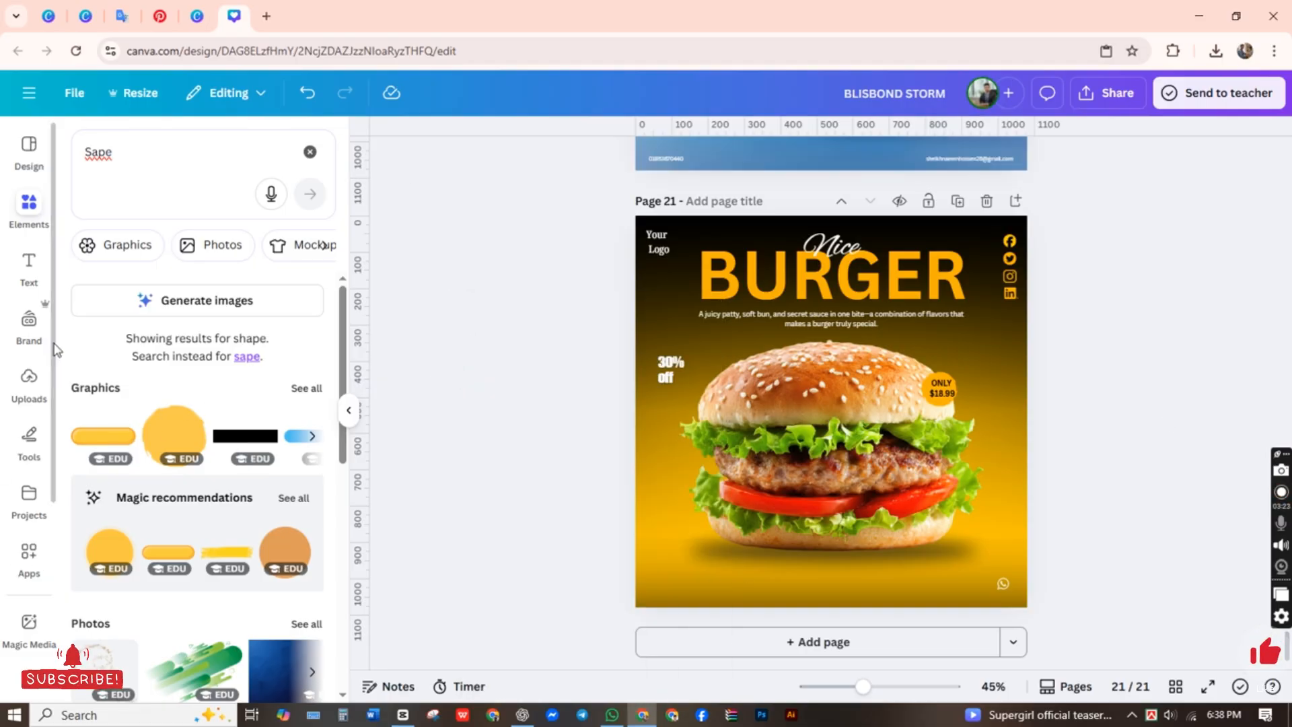
Step: Add another subheading text reading "Order NOW" over the burger
click(29, 265)
click(186, 501)
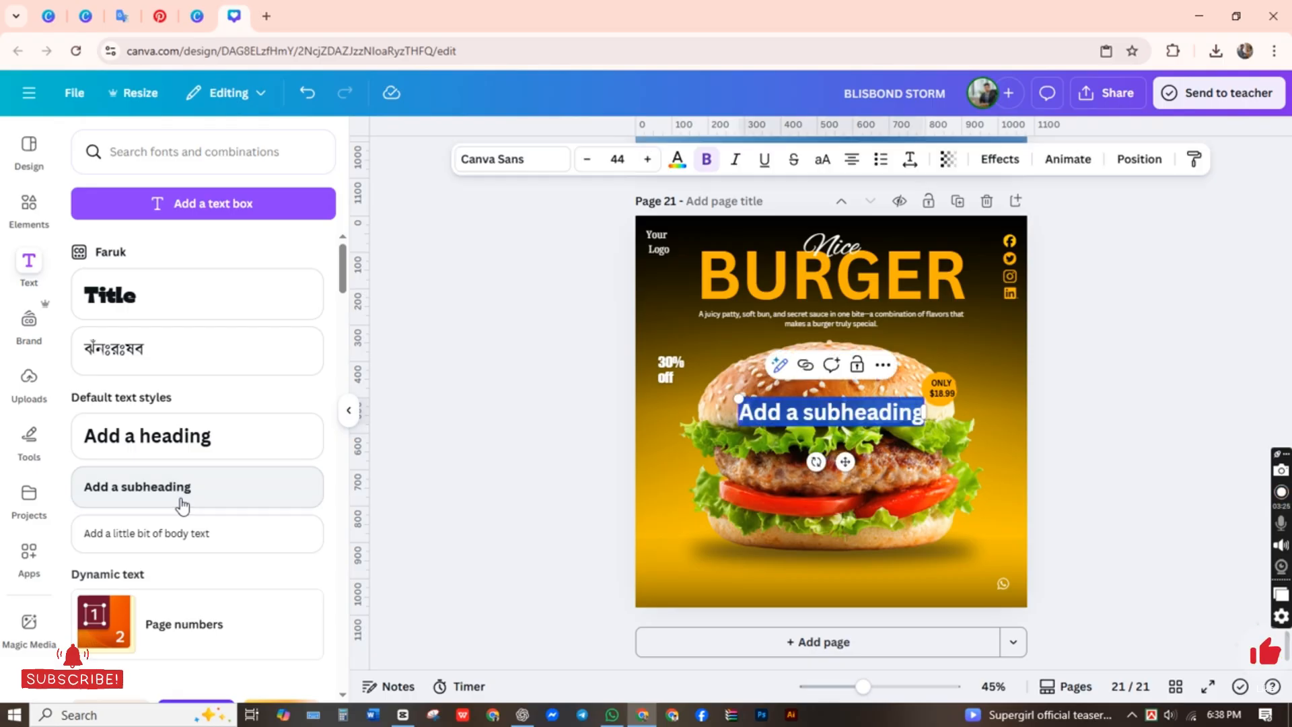
text(a)
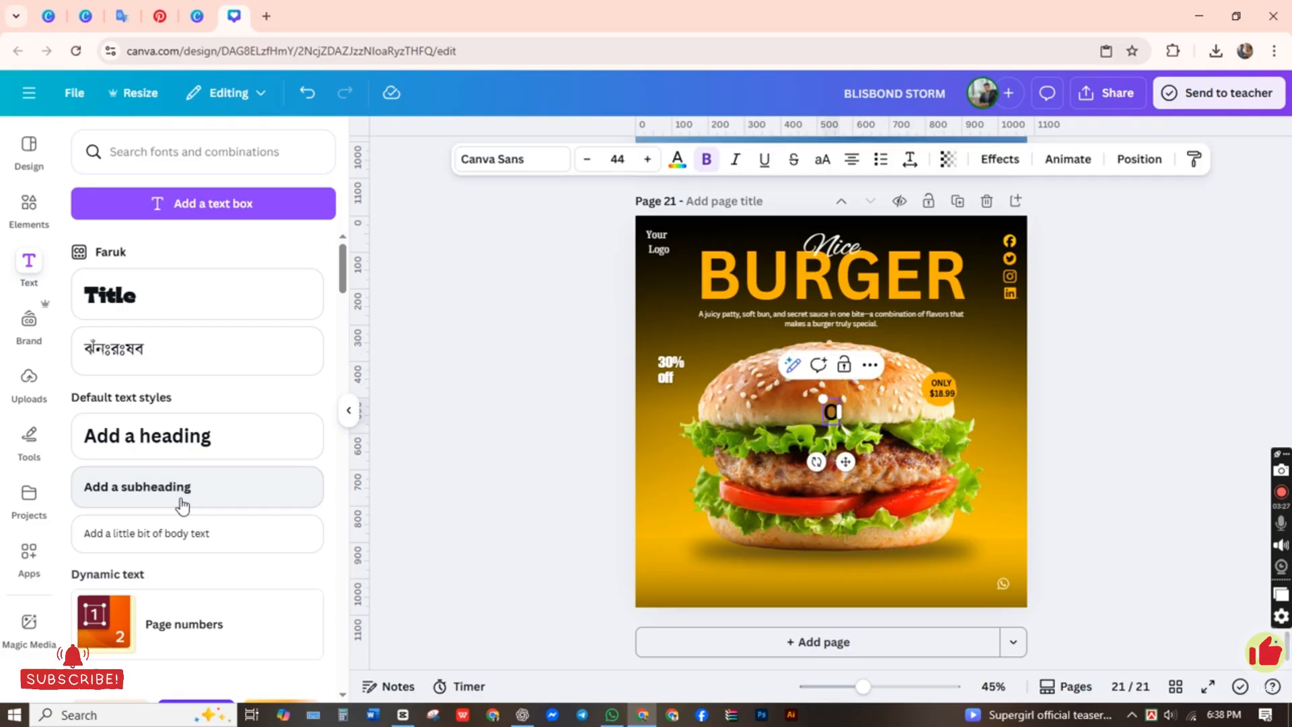
text(r)
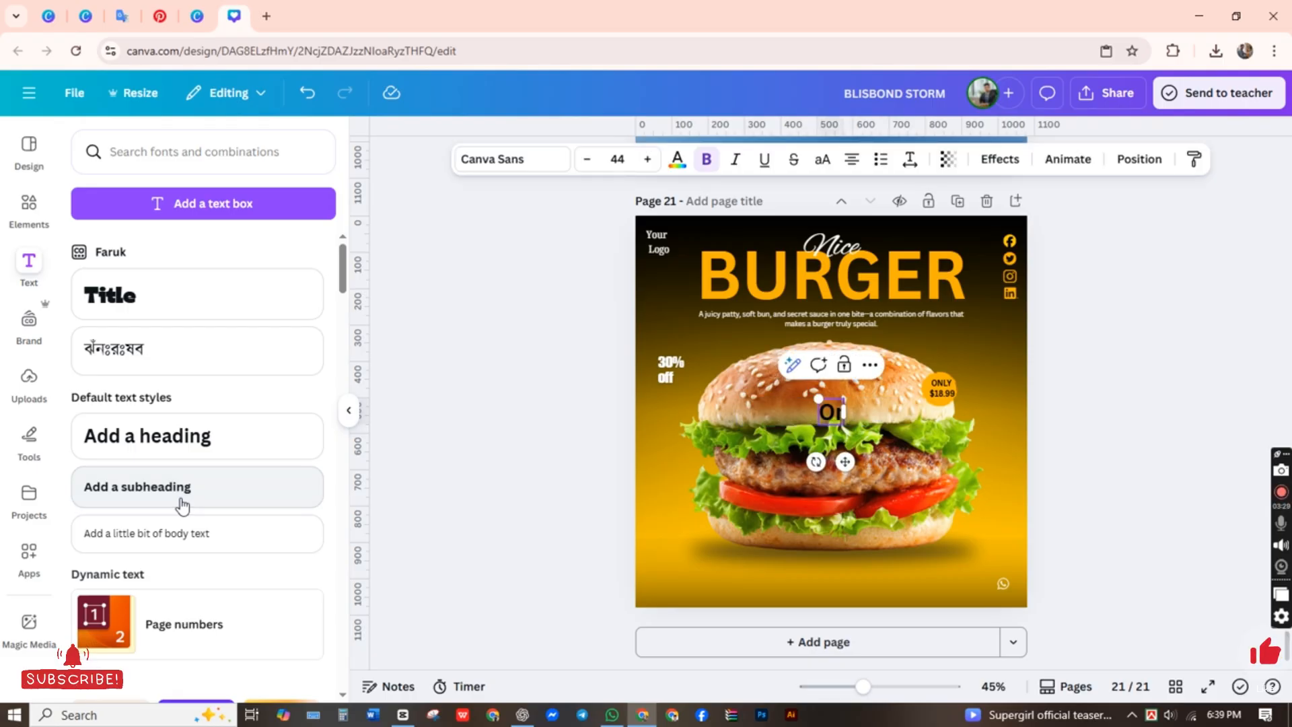
text(de)
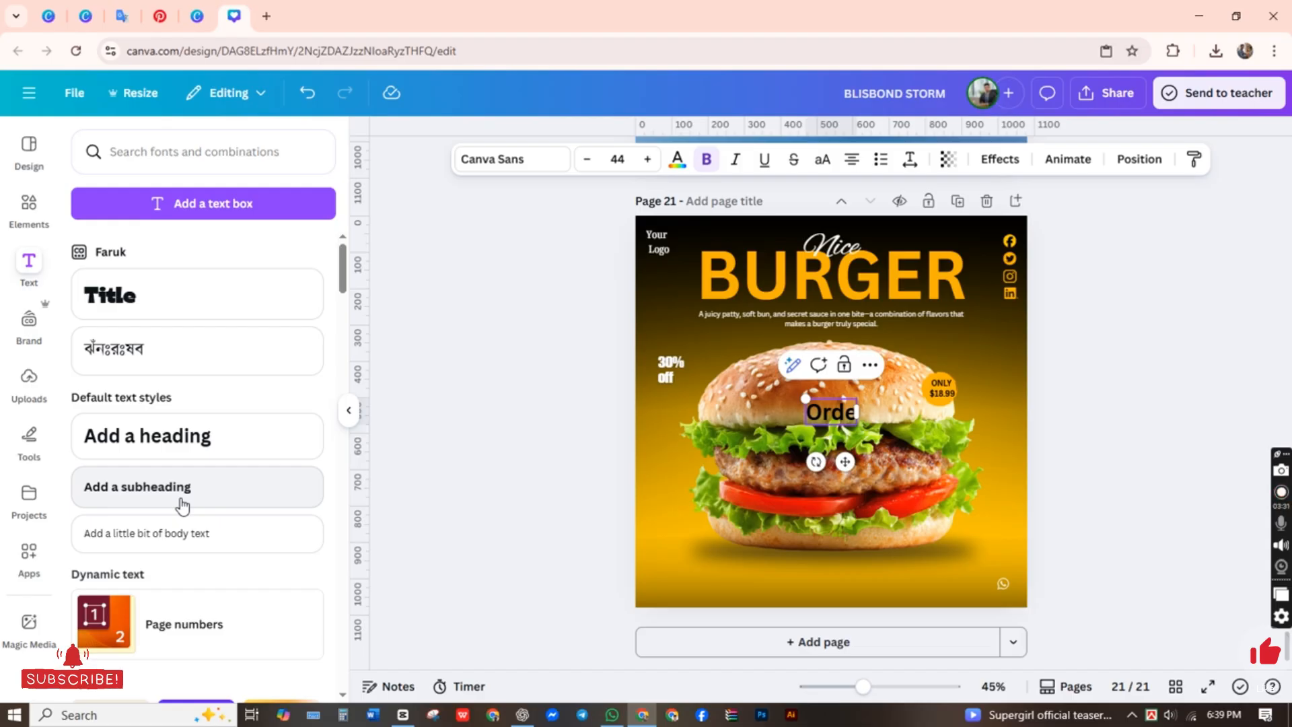
text(r NOW)
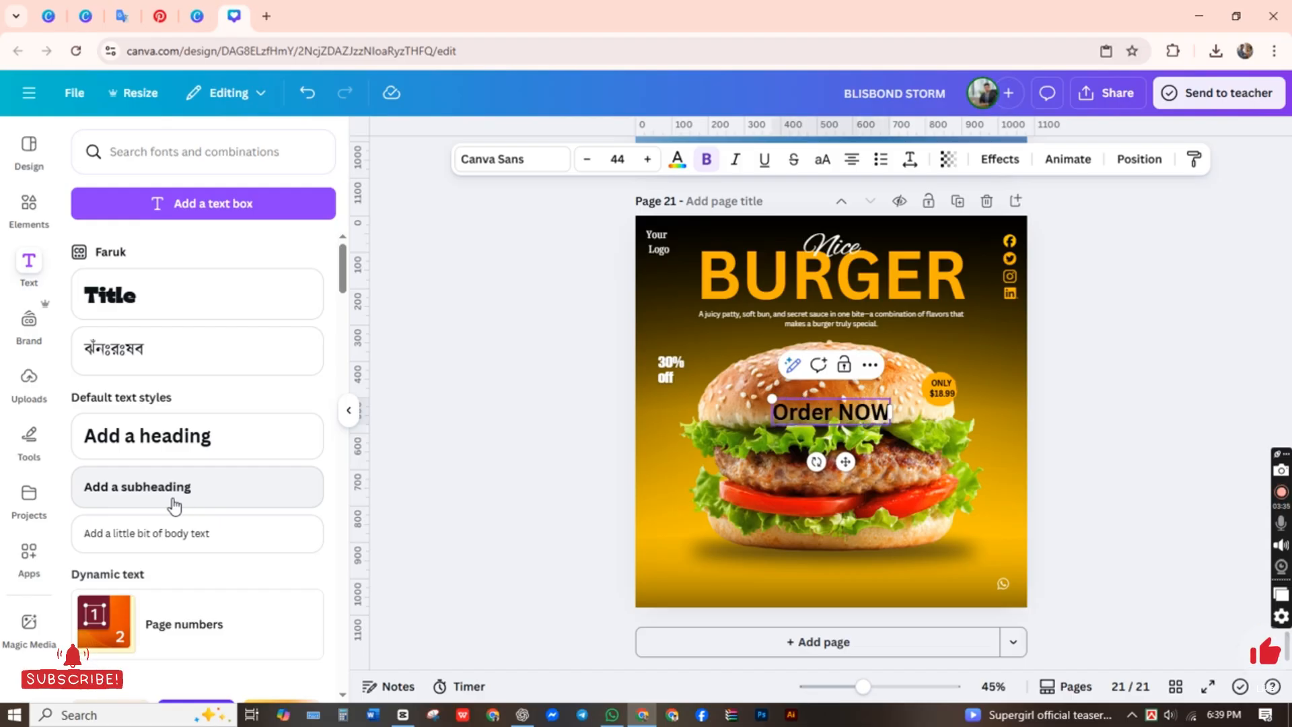
Step: Convert the "Order NOW" text to uppercase and move it below the burger near the page's lower edge
click(822, 159)
click(569, 416)
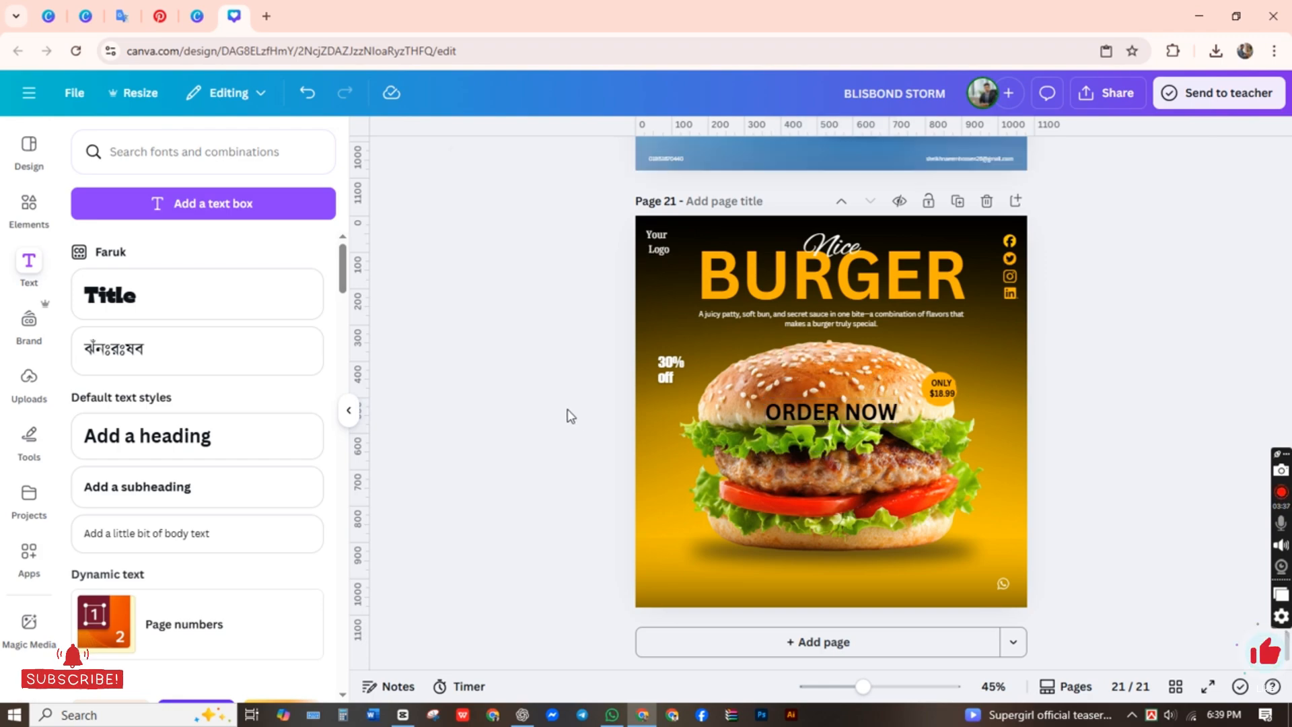
click(835, 409)
drag(856, 403, 865, 575)
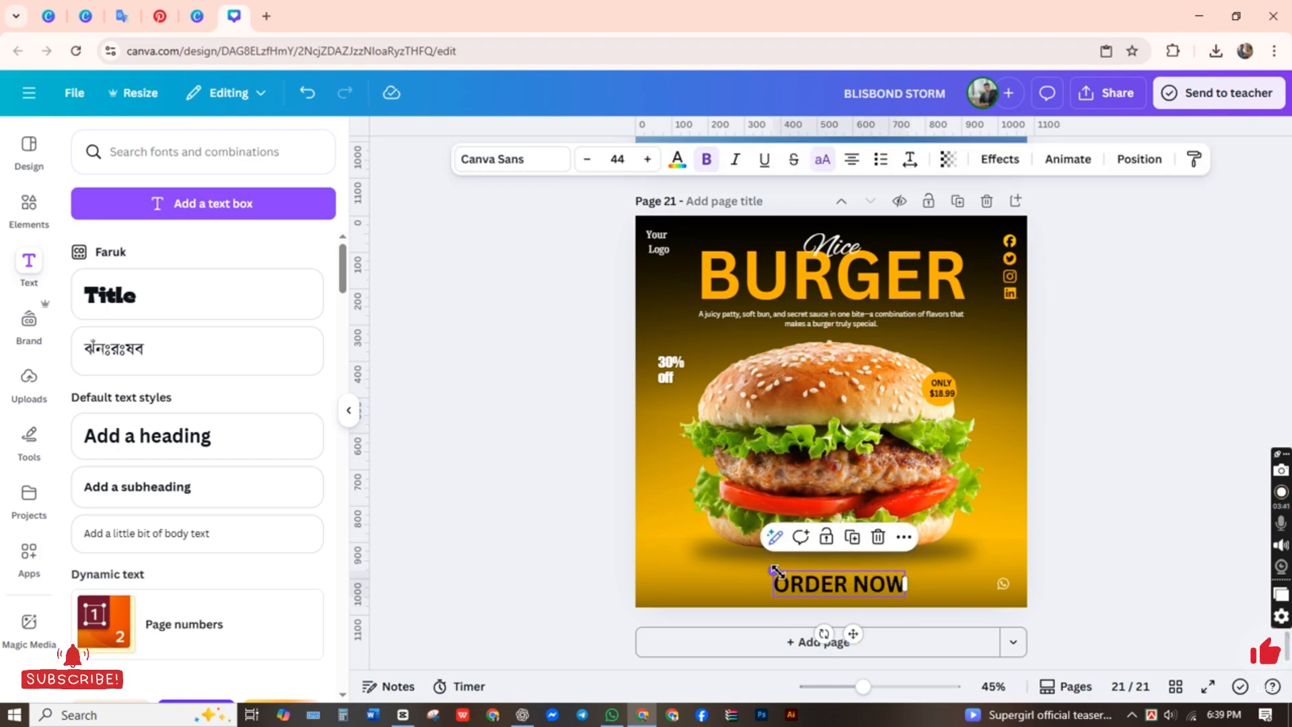
Step: Shrink the ORDER NOW text to size 37 and recolor it light gray #fafafa
drag(773, 571, 837, 577)
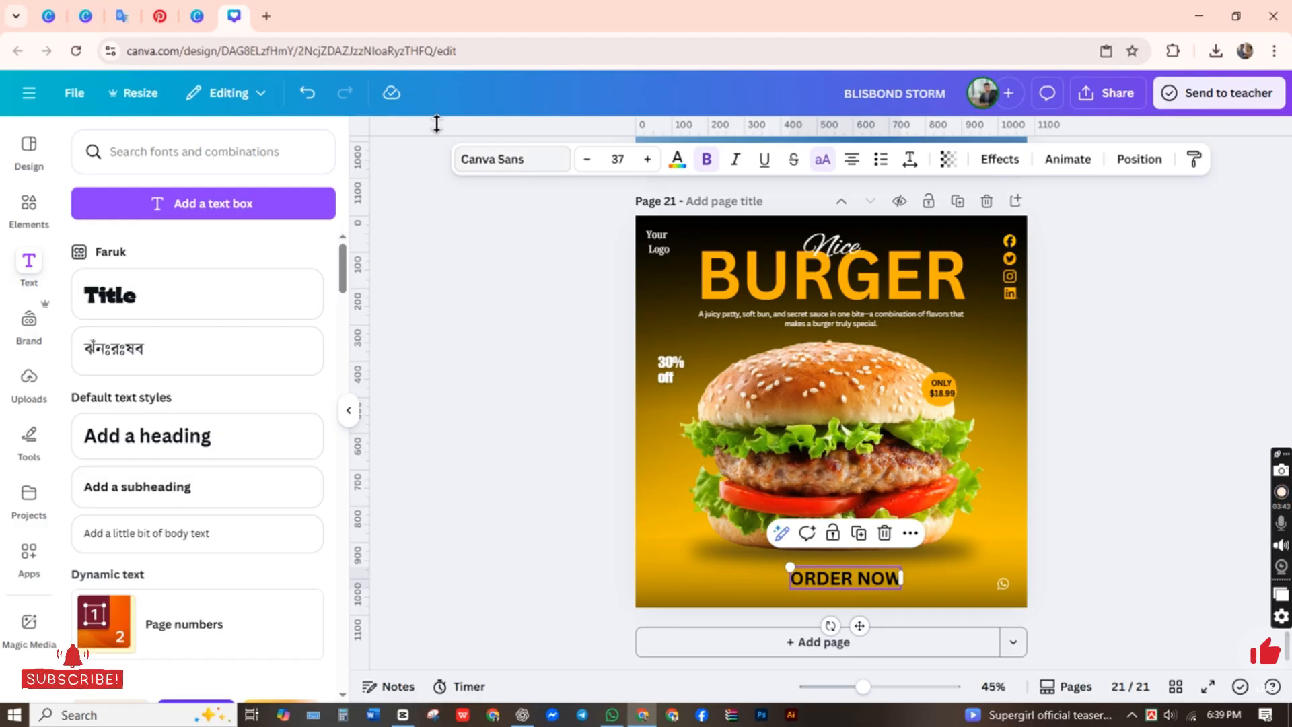
click(677, 163)
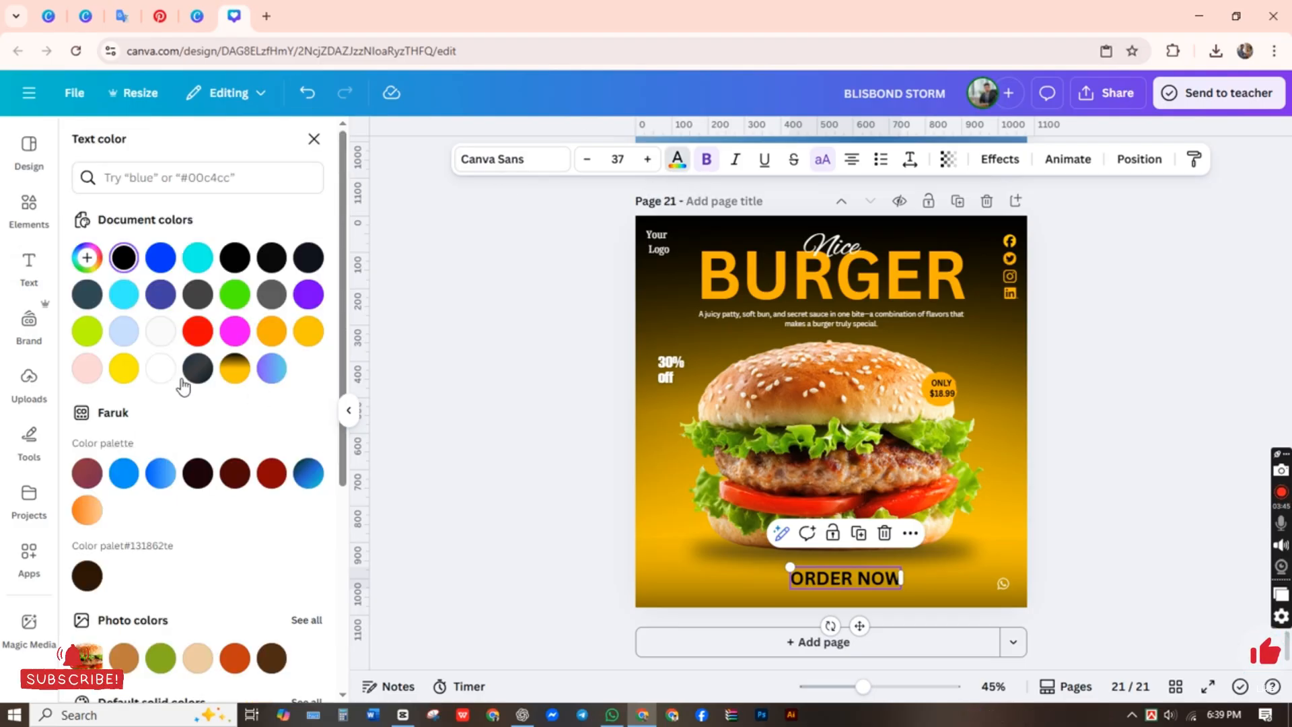
click(158, 336)
Step: Add a rounded rectangle shape to the burger page and fill it with black
click(30, 203)
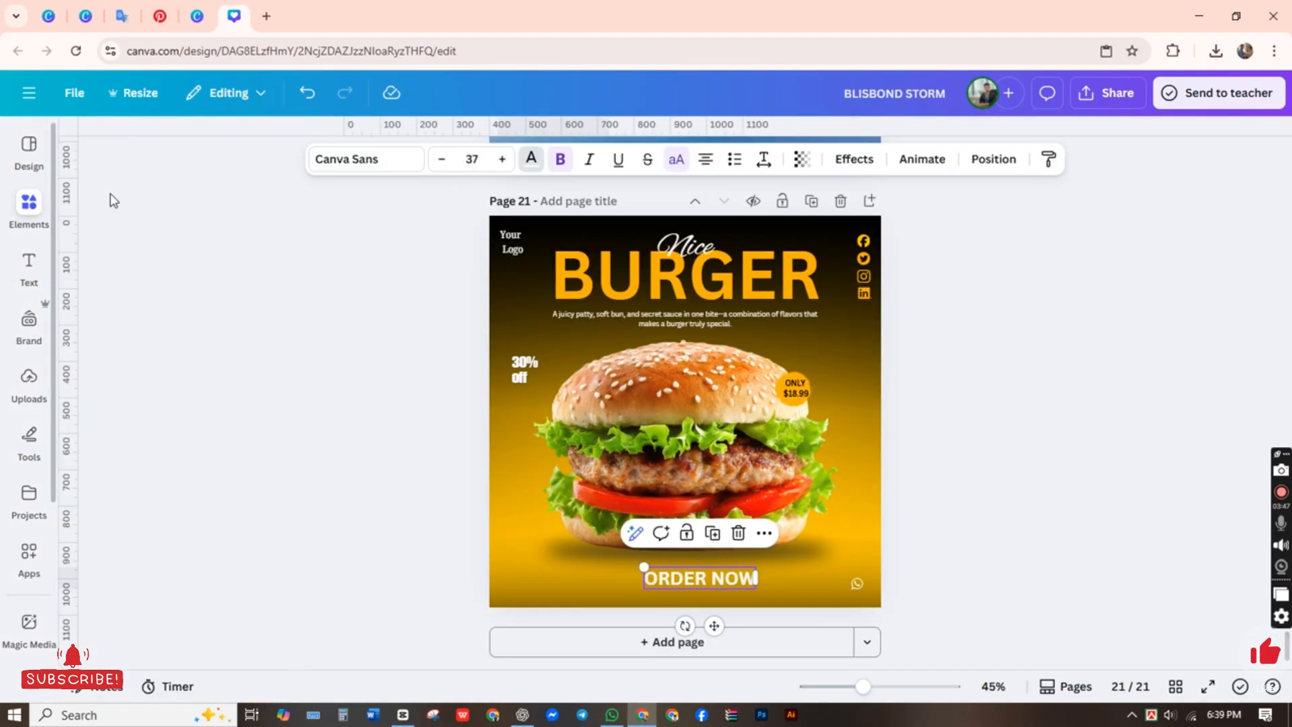
click(310, 153)
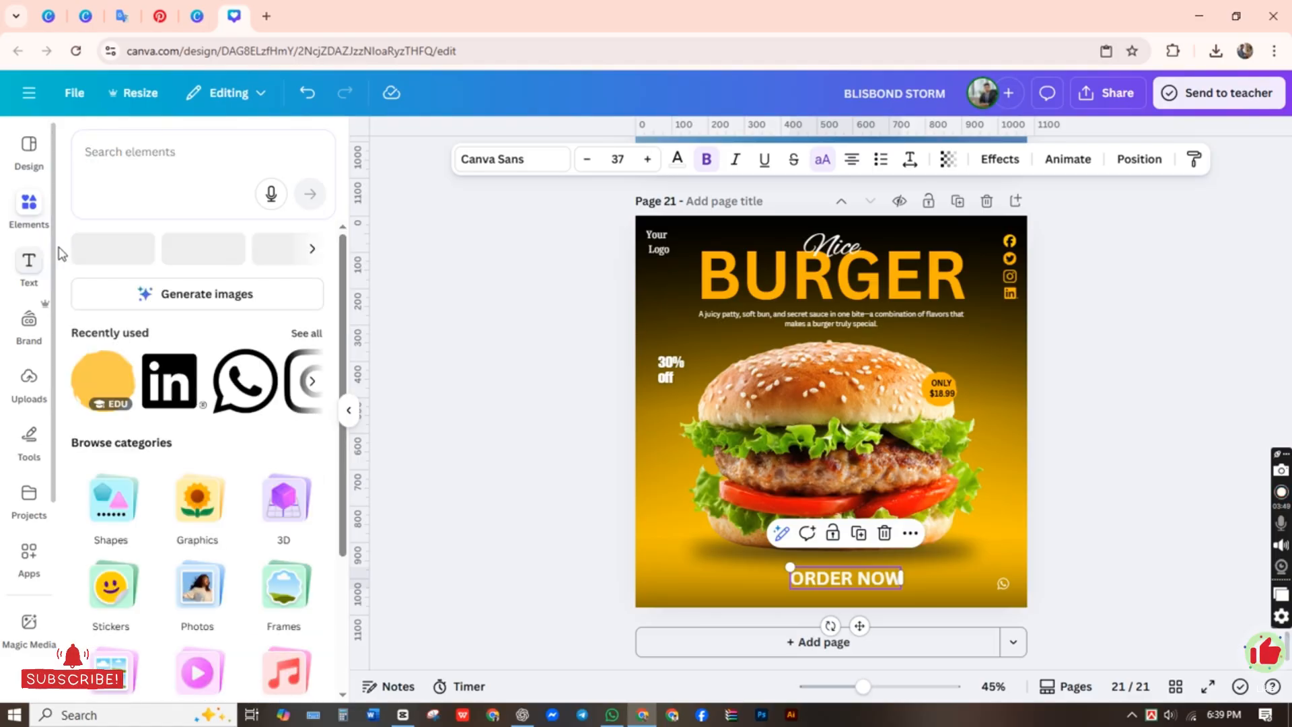
click(98, 249)
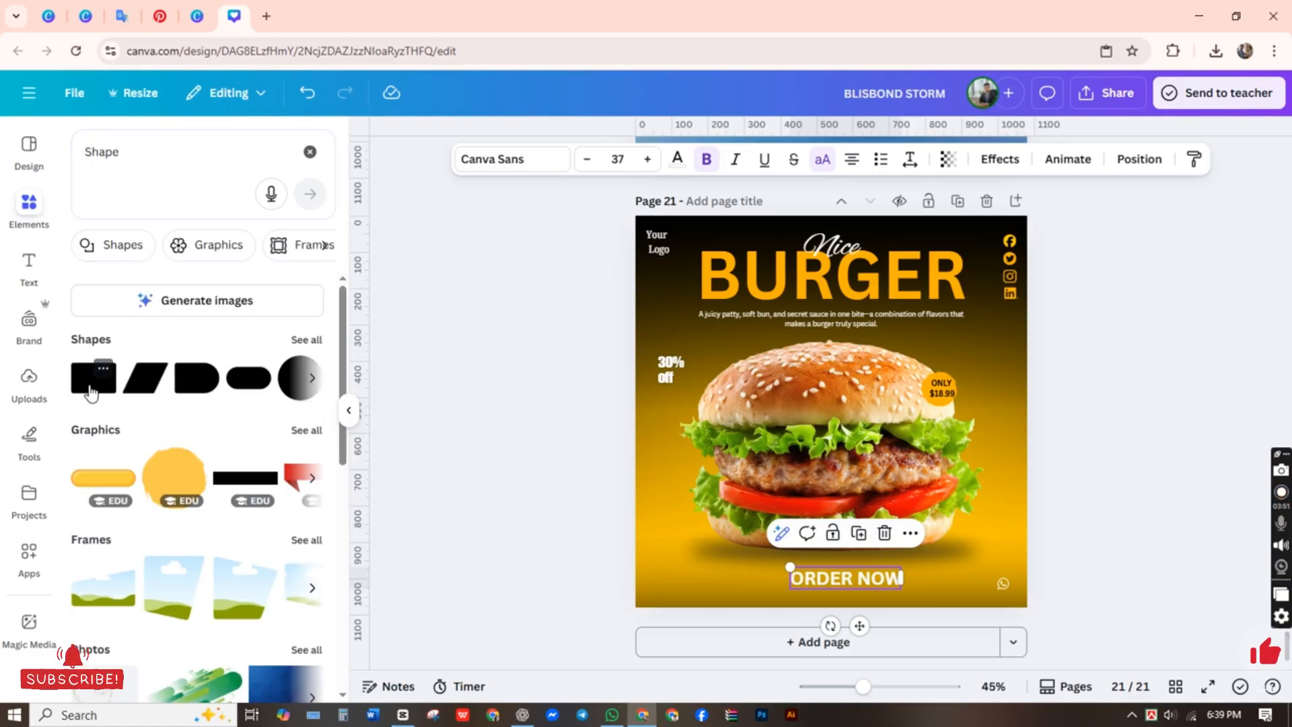
click(93, 378)
click(538, 471)
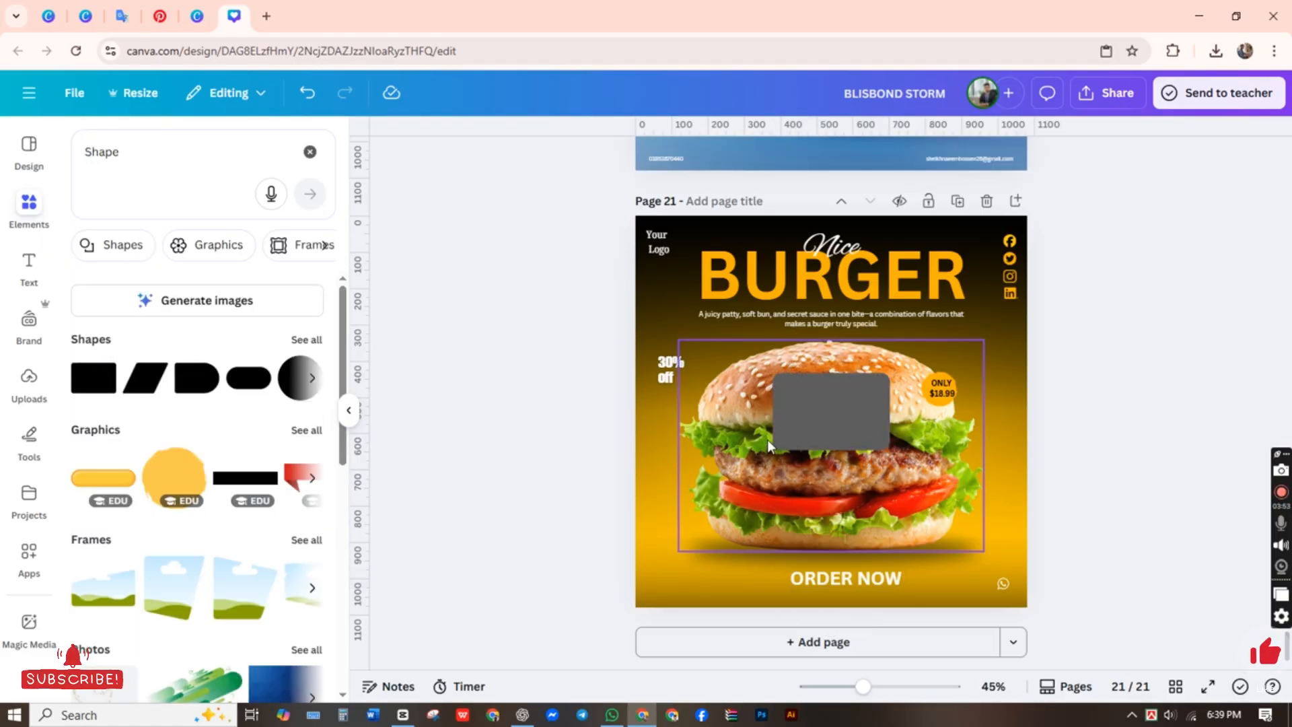
click(817, 420)
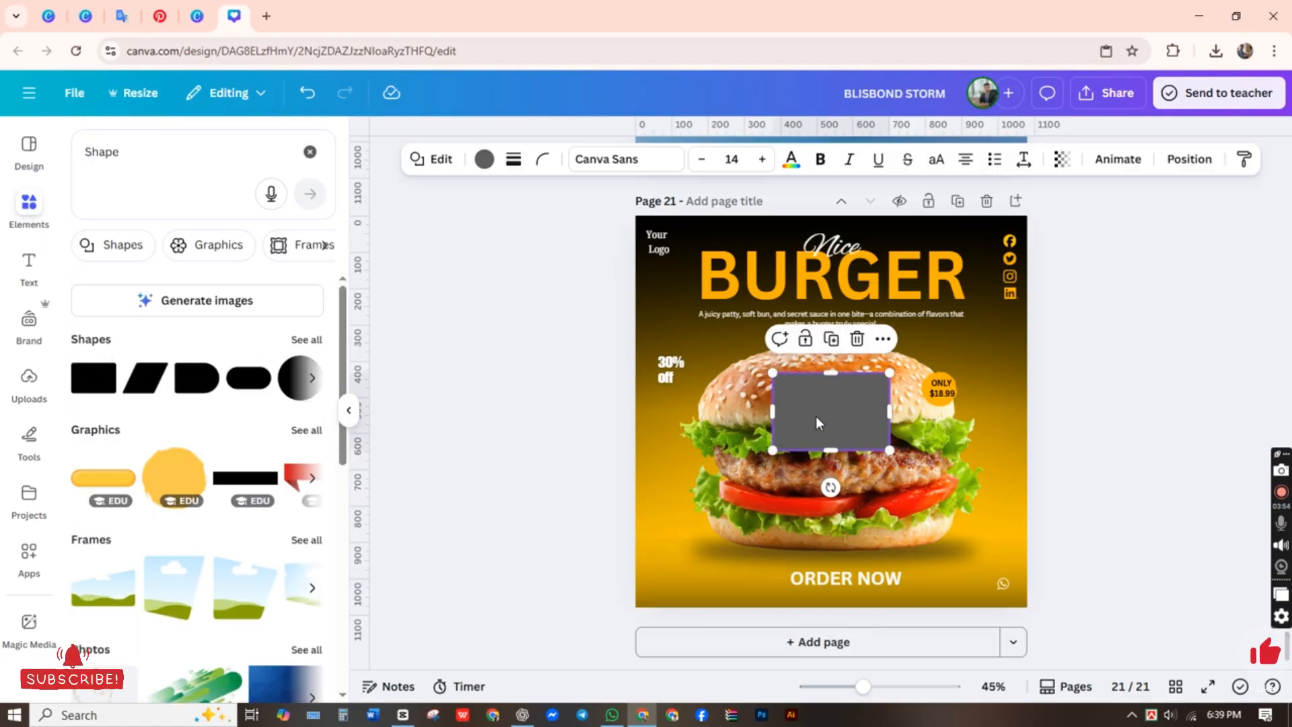
click(485, 159)
click(155, 267)
click(502, 401)
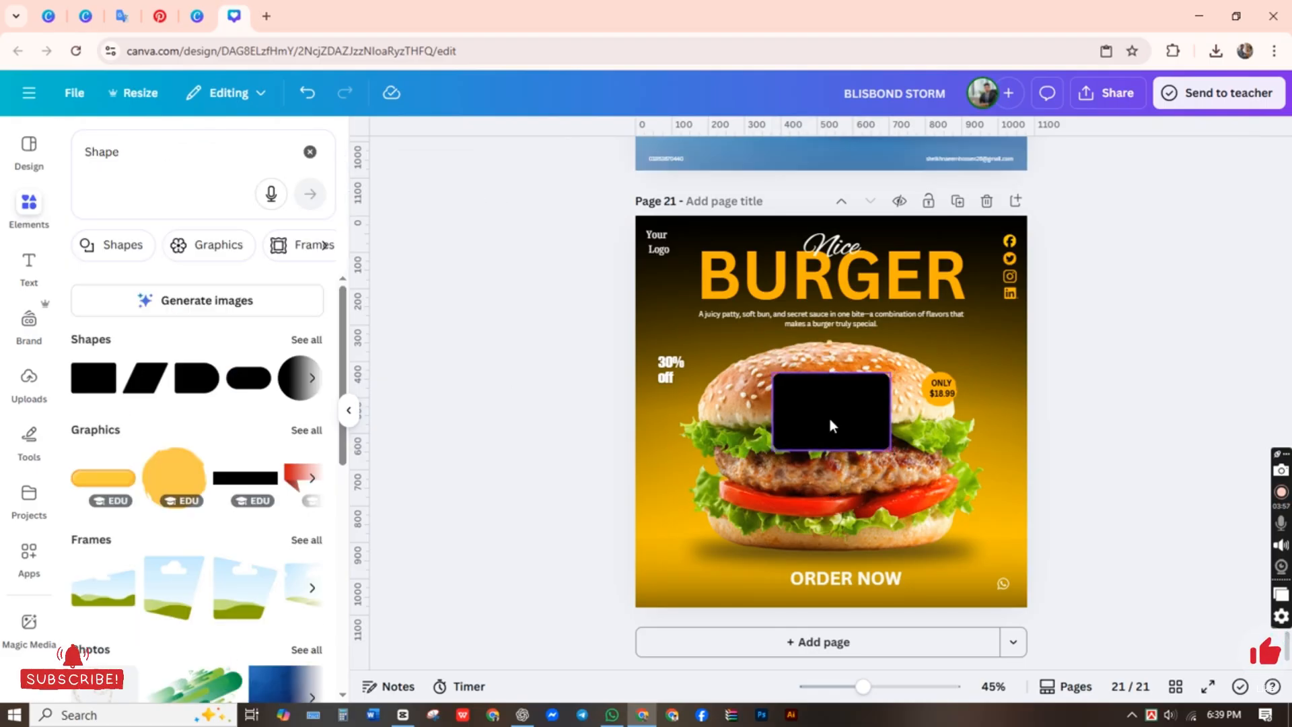
Step: Resize the black rounded rectangle to fit closely around the ORDER NOW text and place it behind the text
drag(830, 424, 848, 595)
drag(847, 538, 853, 590)
click(1084, 555)
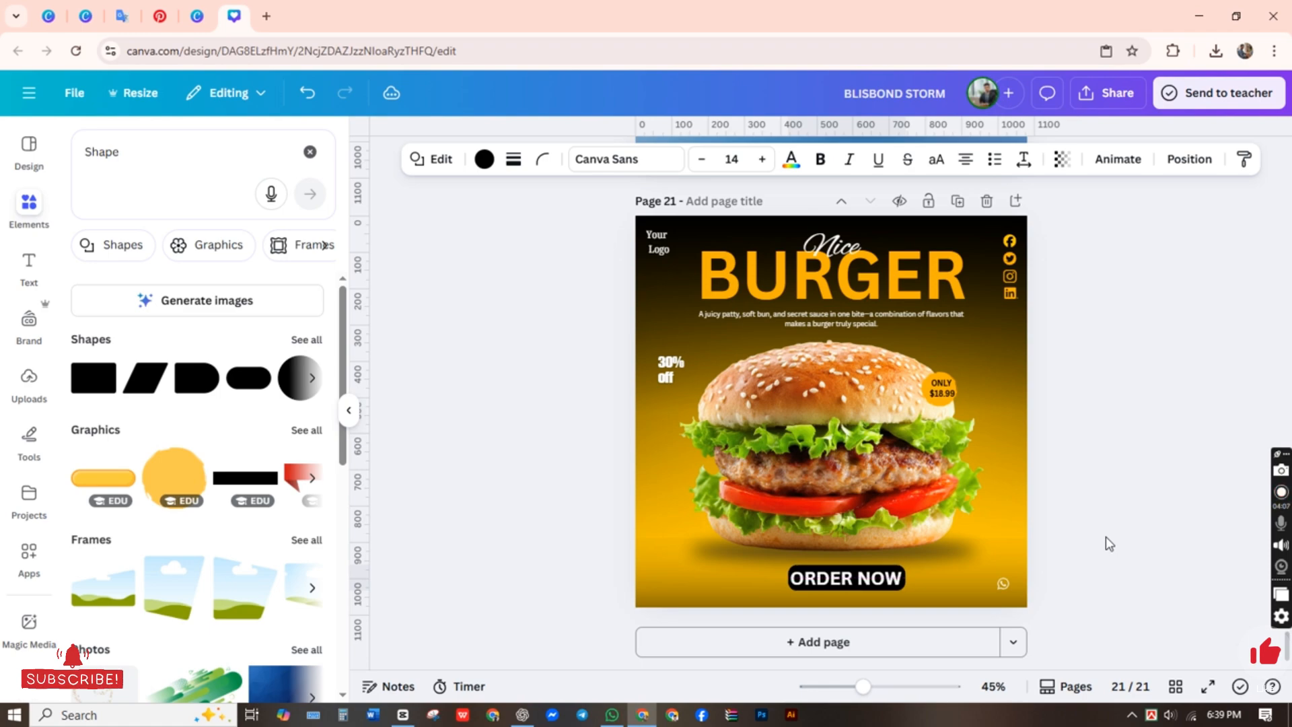
click(1133, 526)
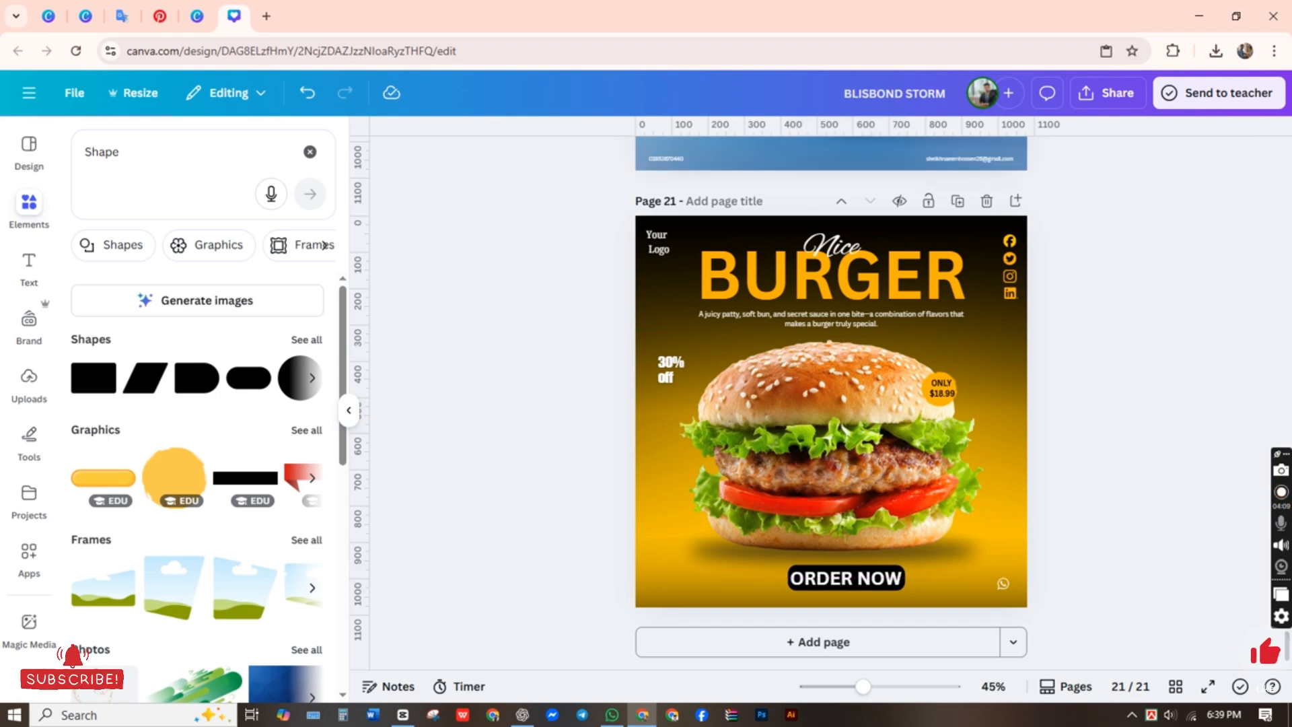
click(818, 614)
click(308, 94)
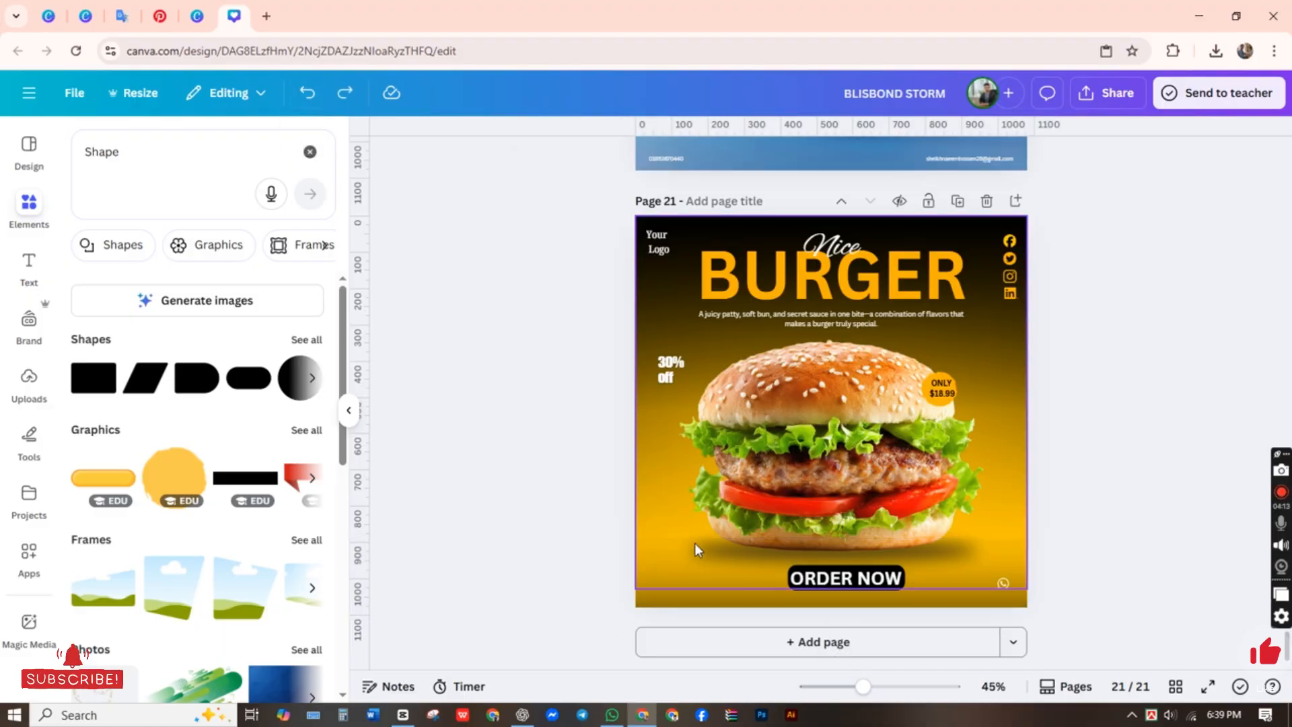
click(658, 579)
click(808, 505)
click(803, 608)
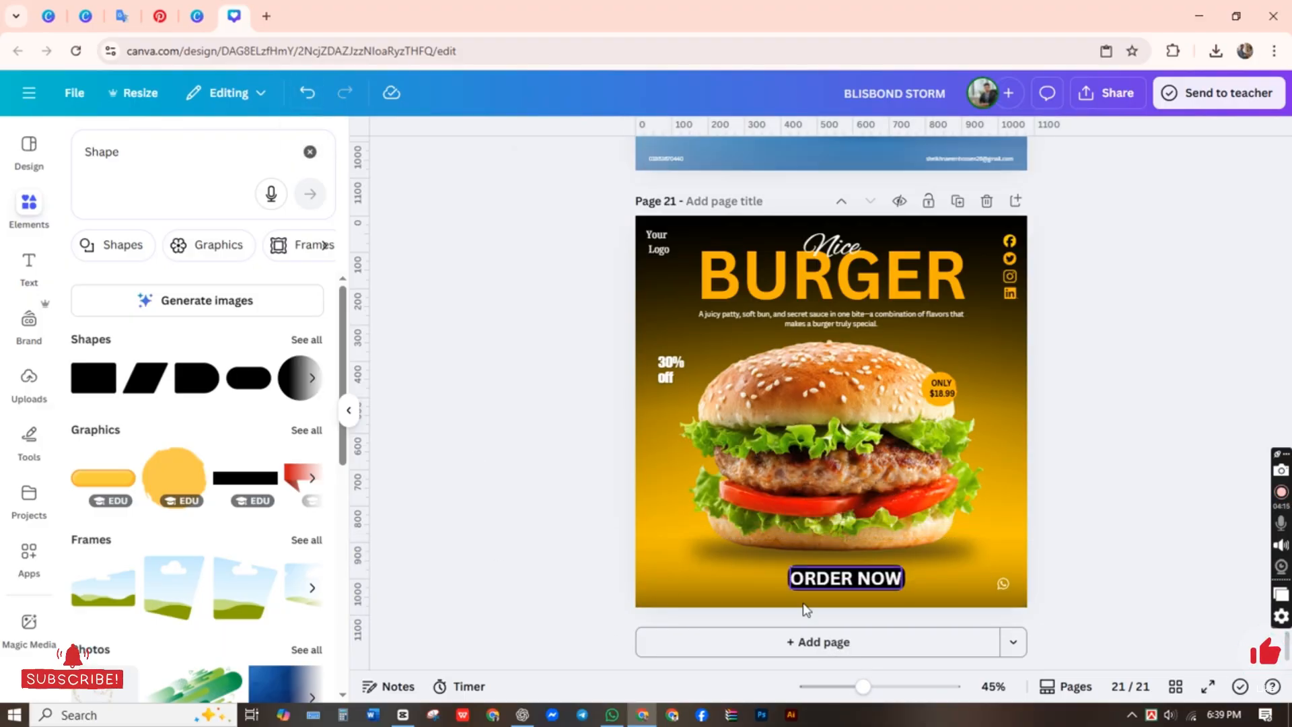
drag(821, 593, 802, 564)
click(794, 489)
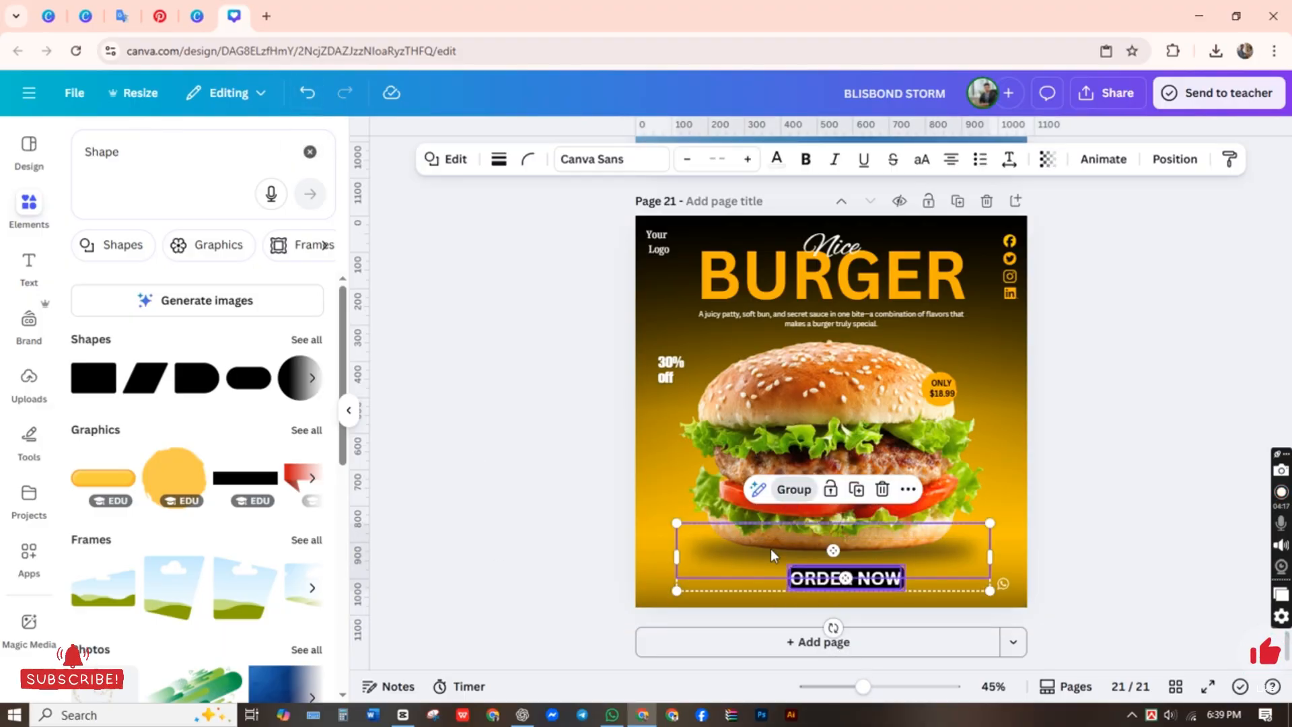
click(304, 100)
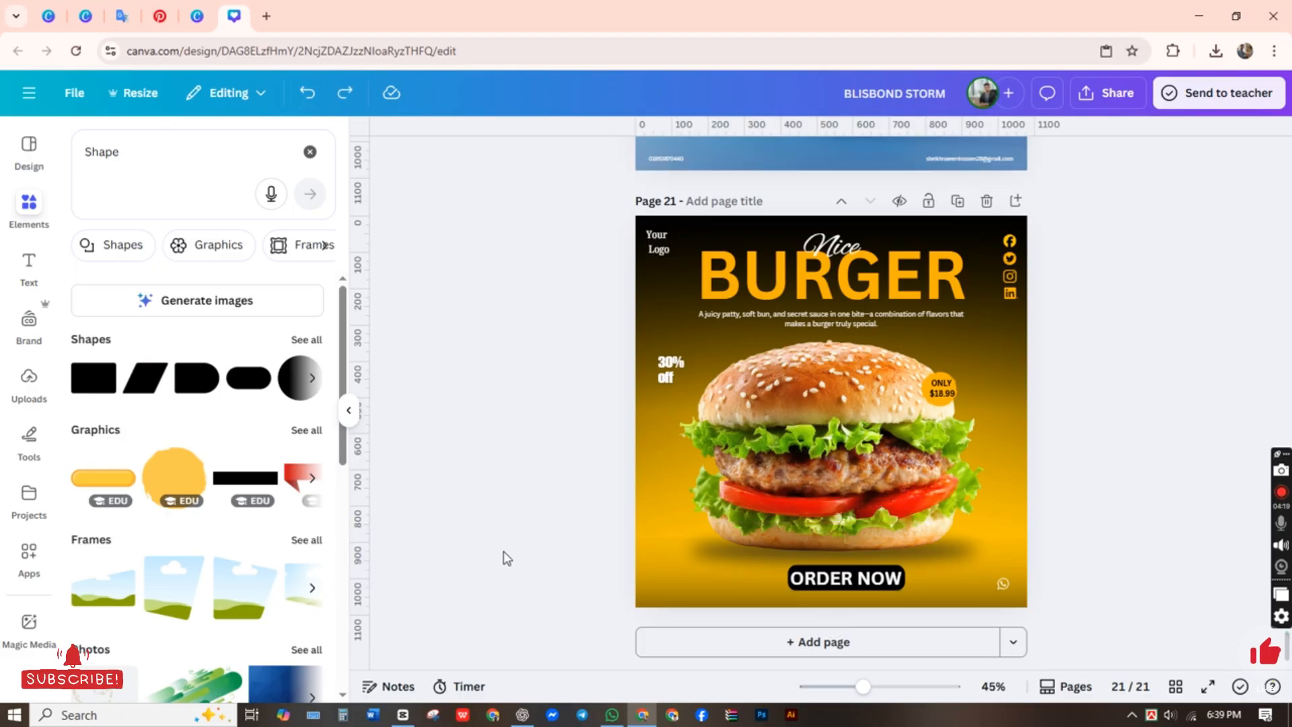
Step: Select the ORDER NOW text with its black rectangle, scale both down slightly and center them horizontally below the burger
click(817, 583)
drag(790, 591, 853, 577)
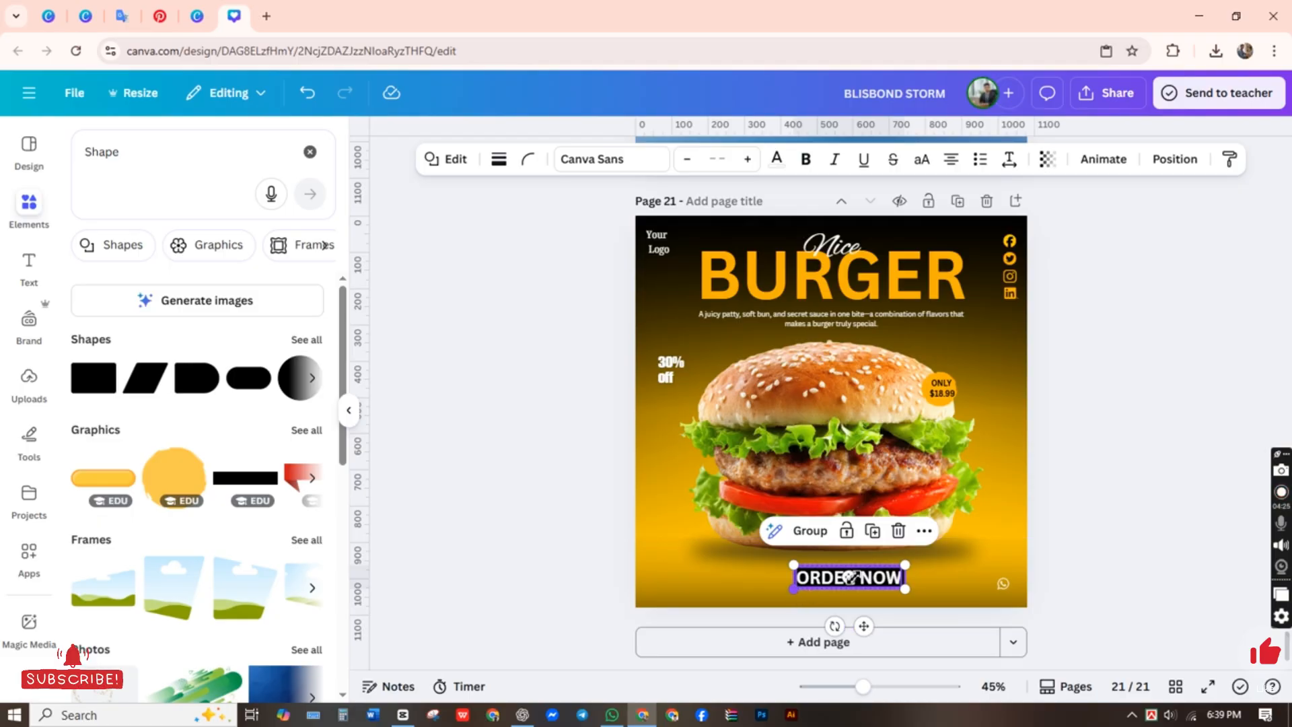
drag(863, 626, 845, 630)
click(545, 529)
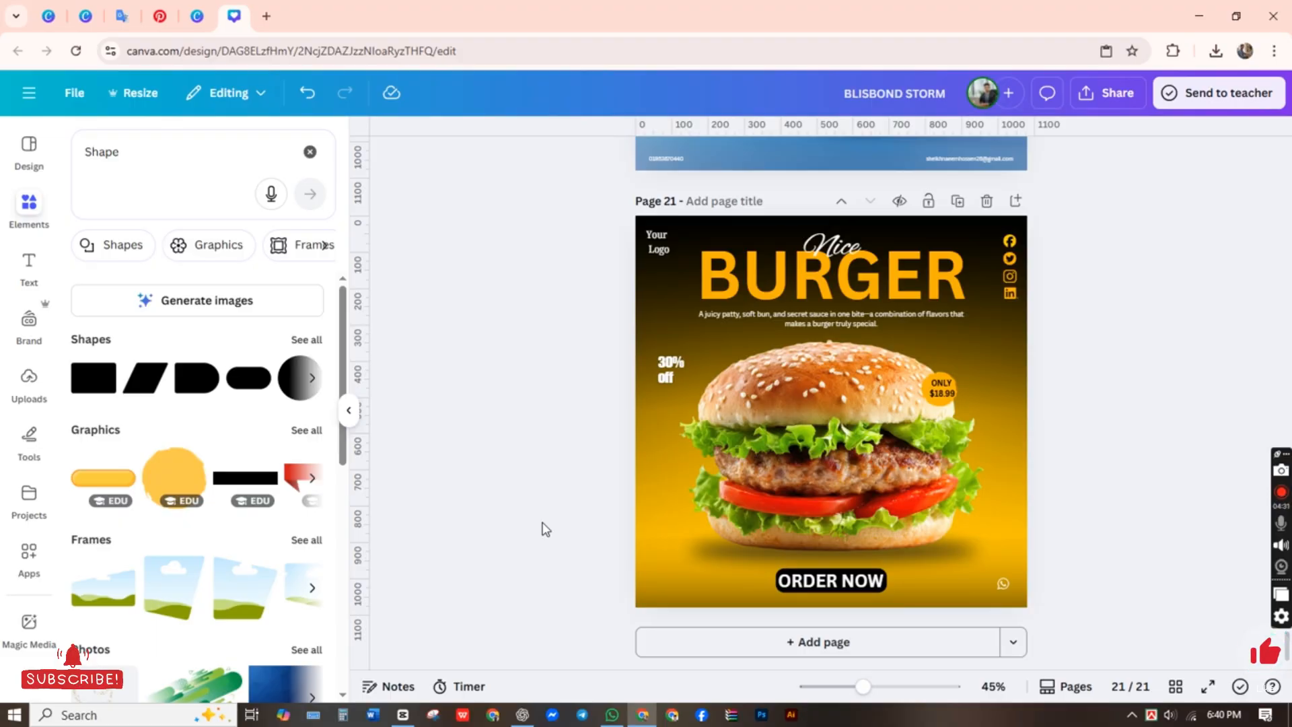
Step: Search the elements for "Gmail" and add the black circular envelope icon to the page
click(999, 585)
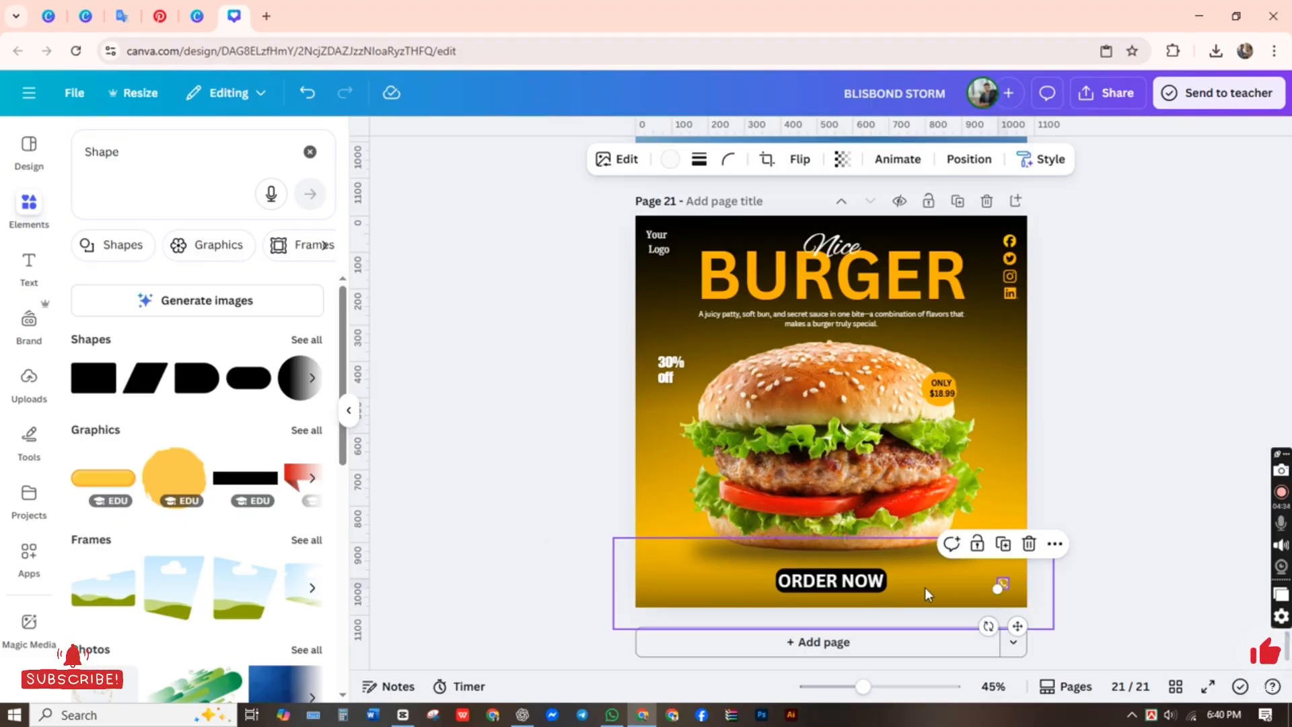
click(1125, 505)
click(176, 189)
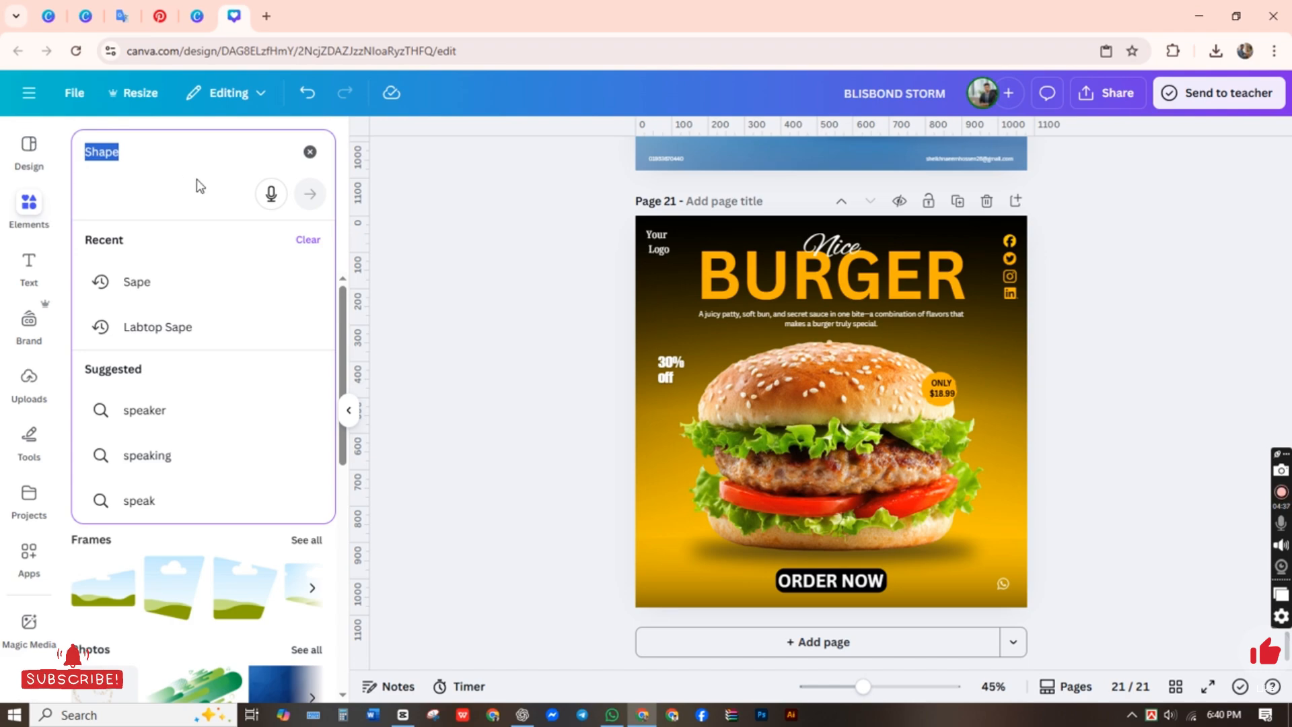
text(Gma)
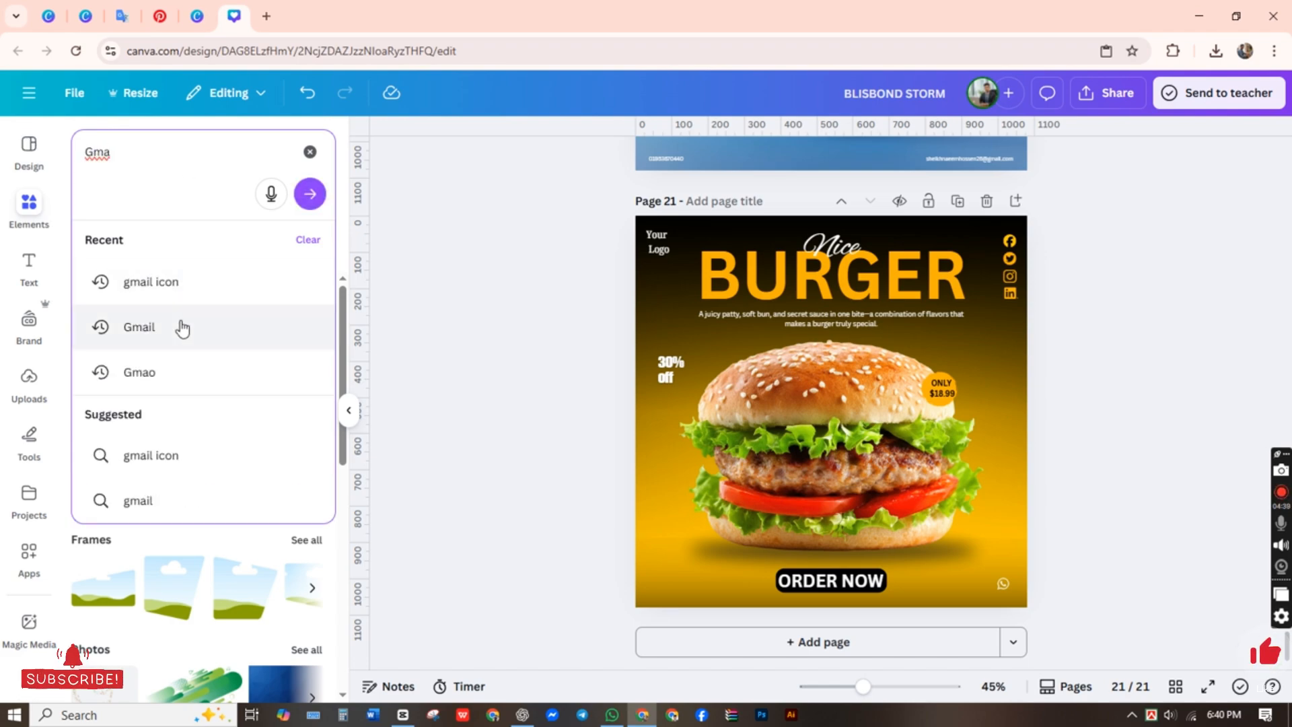
click(179, 326)
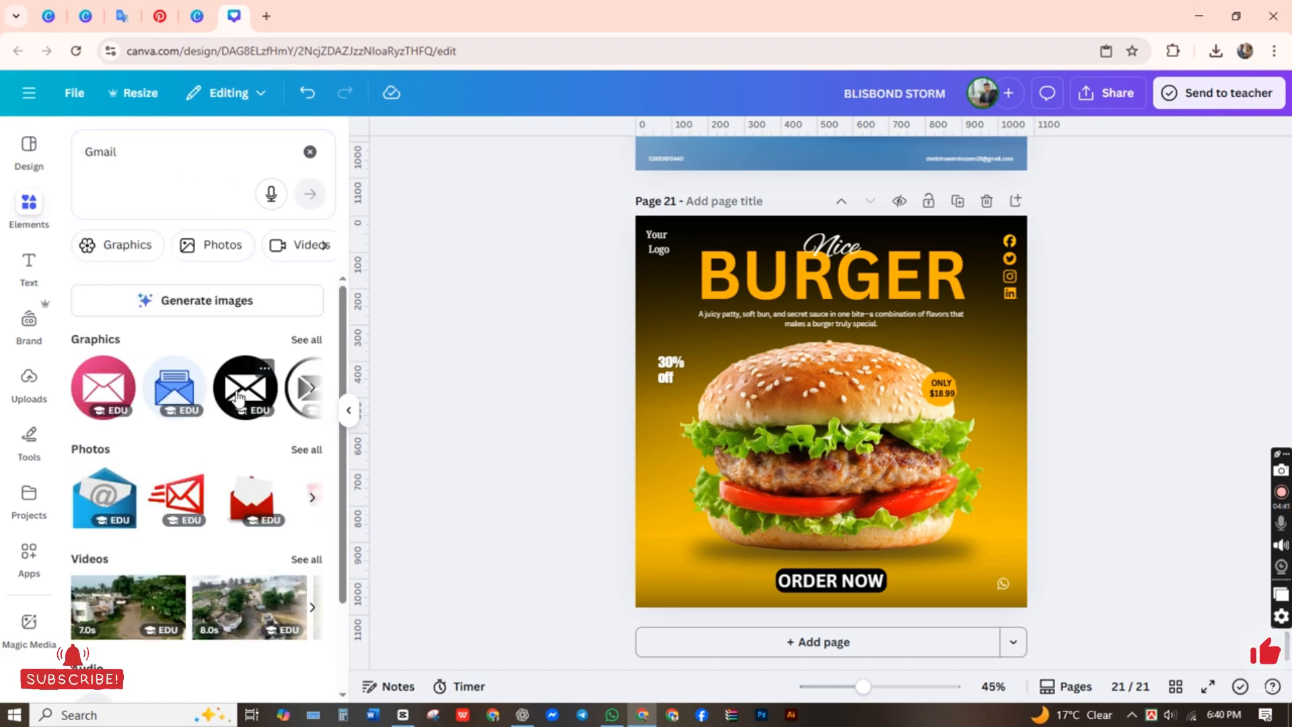
click(222, 407)
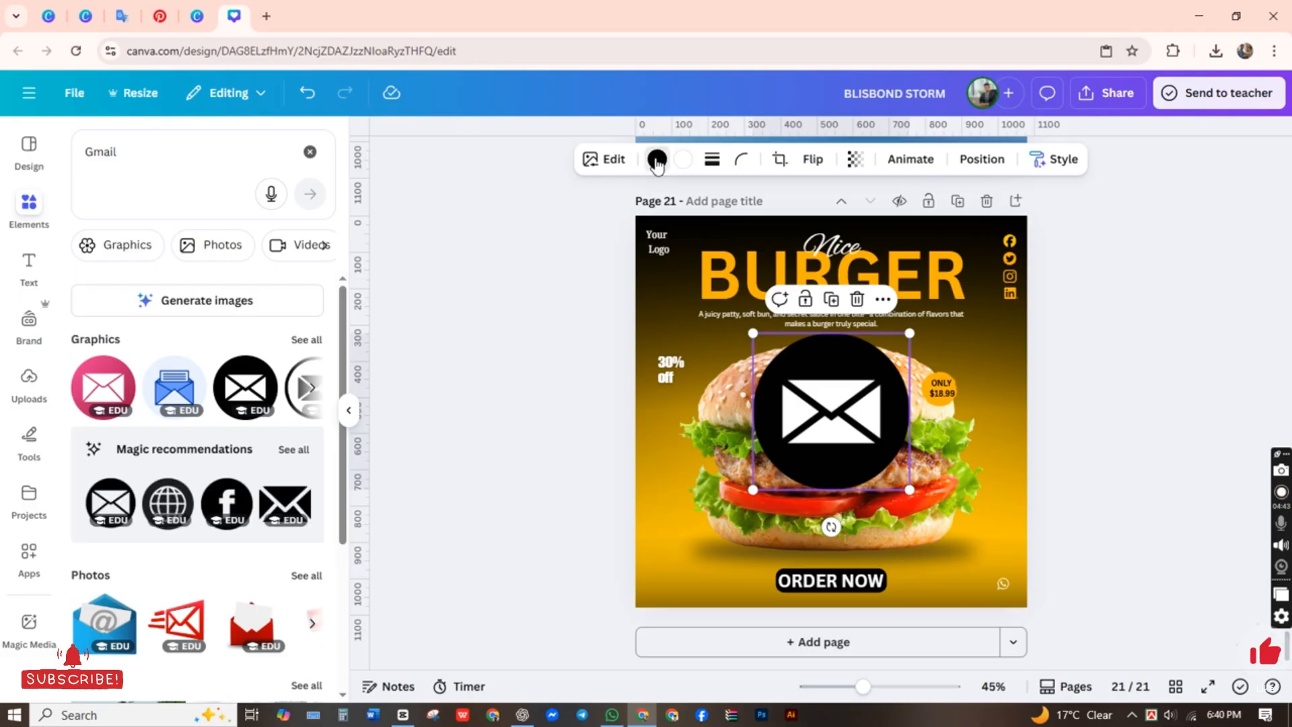
click(657, 158)
click(160, 332)
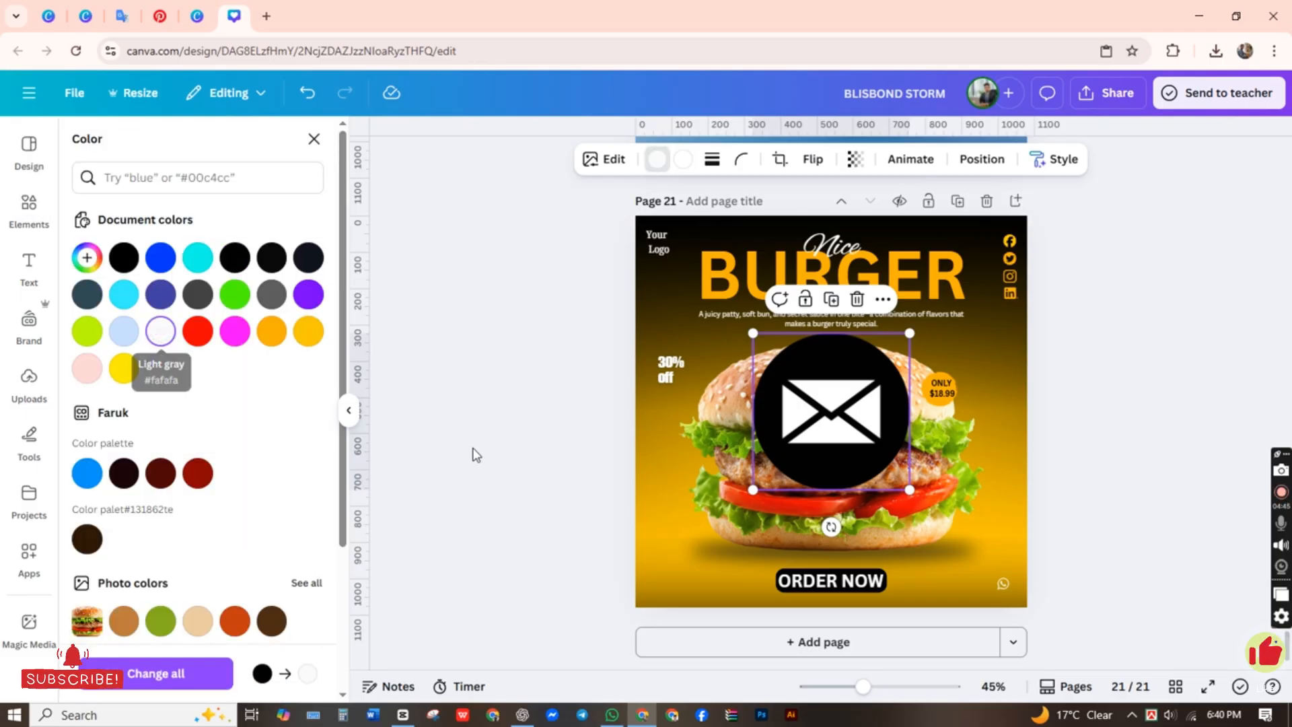
click(309, 95)
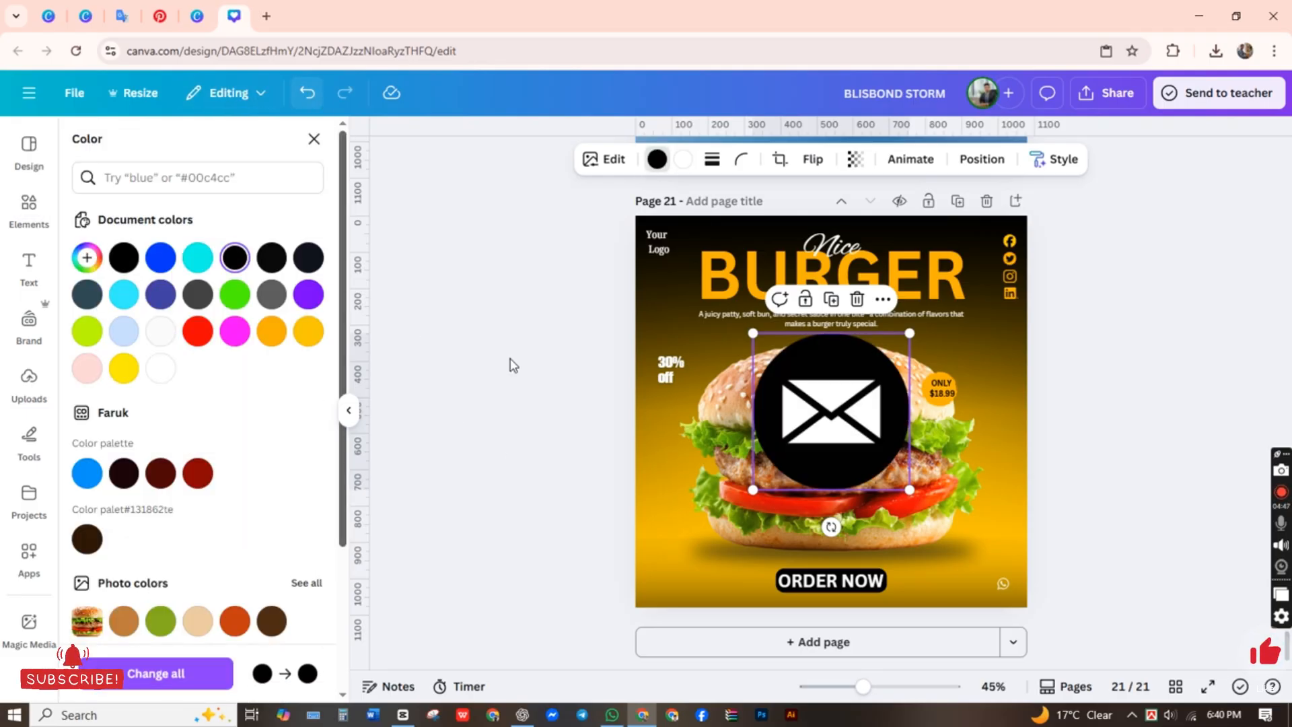
Step: Shrink the envelope icon into the page's lower-left corner, and align the WhatsApp icon with the social icons' column
drag(909, 333, 673, 628)
click(592, 430)
click(1005, 591)
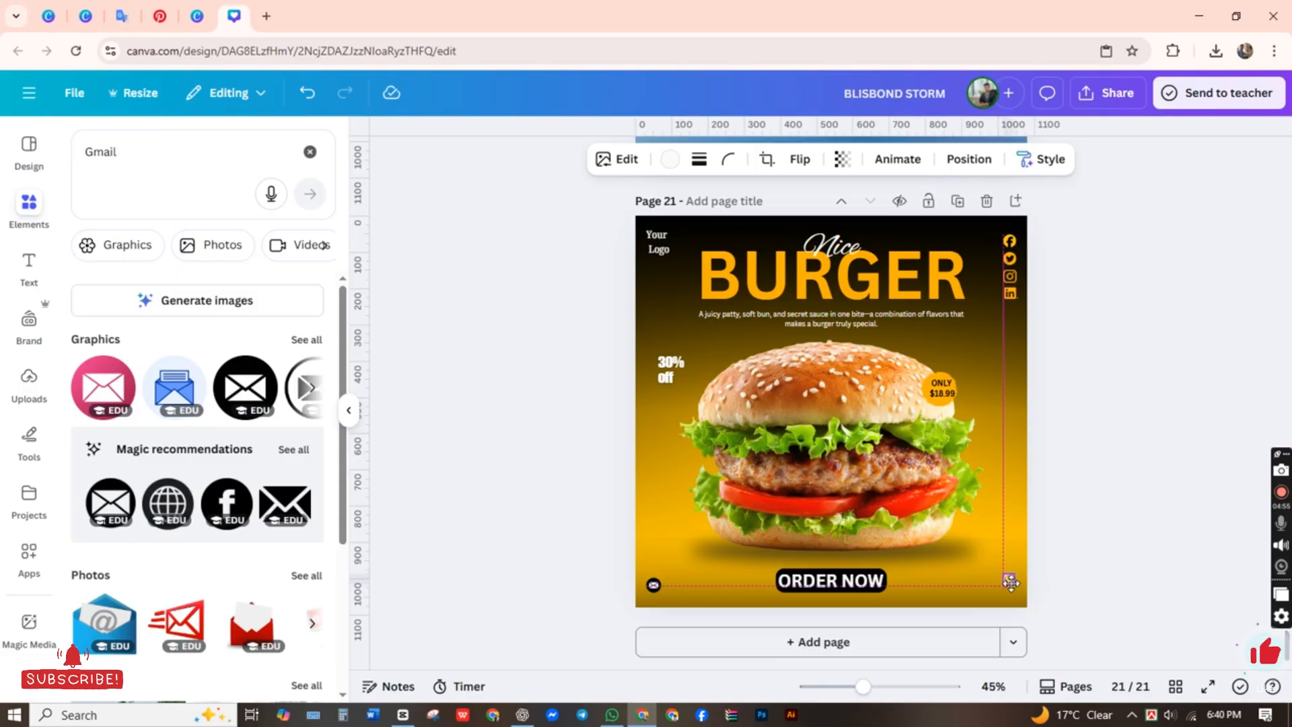
Step: Add a body text box to the page and clear its placeholder text
click(29, 265)
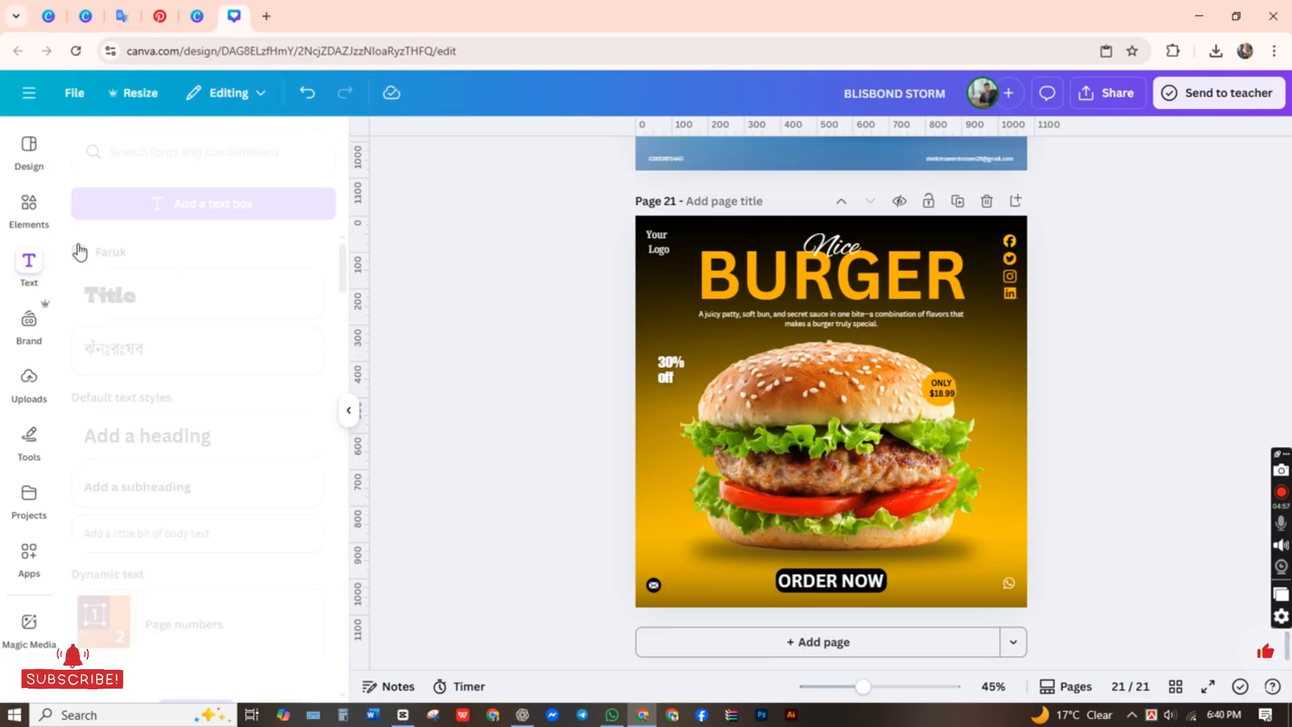
click(179, 532)
key(BackSpace)
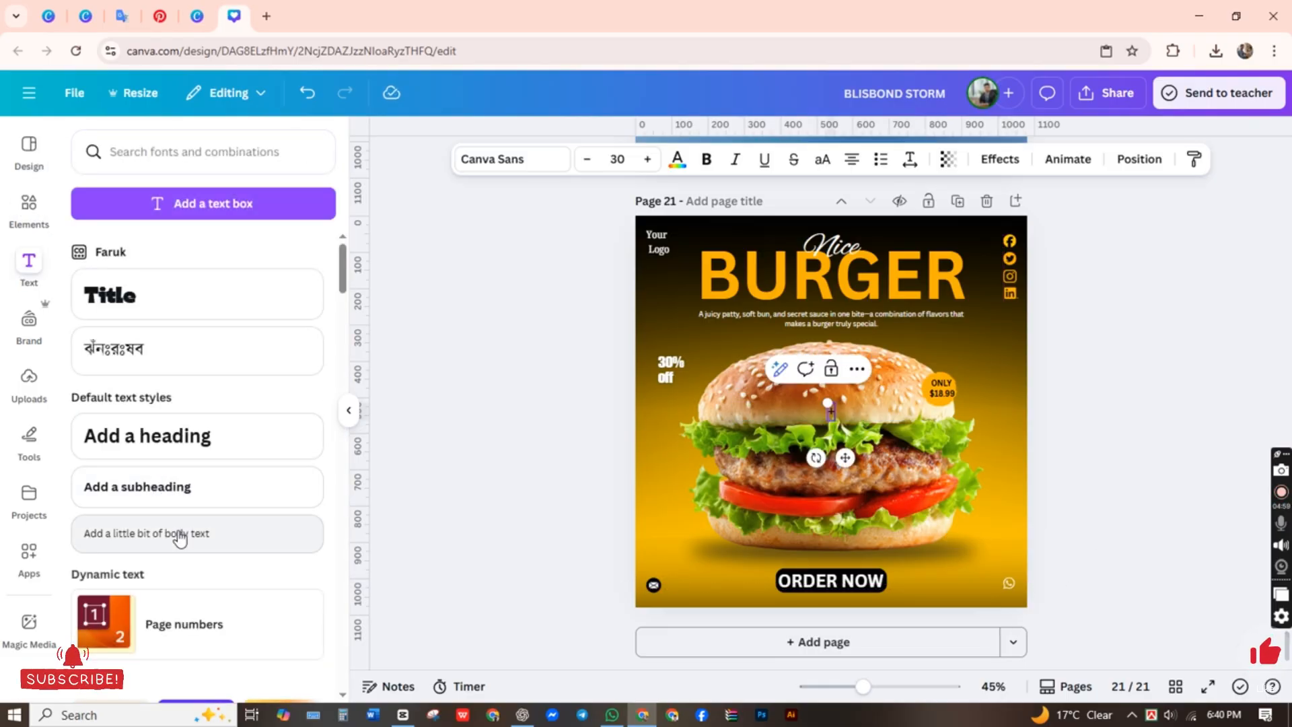